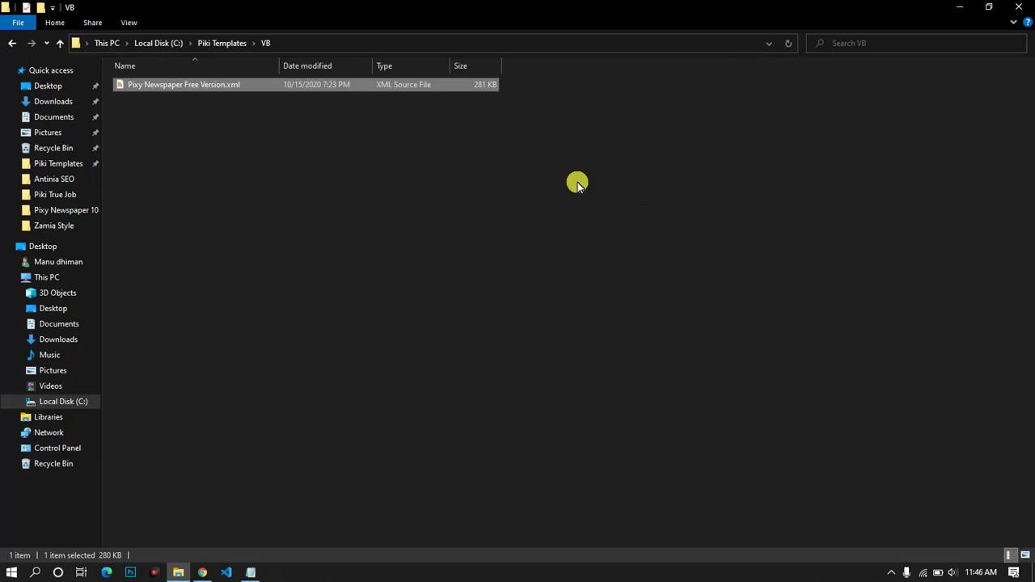
# Switch to Chrome, paste the copied Pixy Newspaper theme code into the empty Blogger template editor and save the template.
pyautogui.click(202, 571)
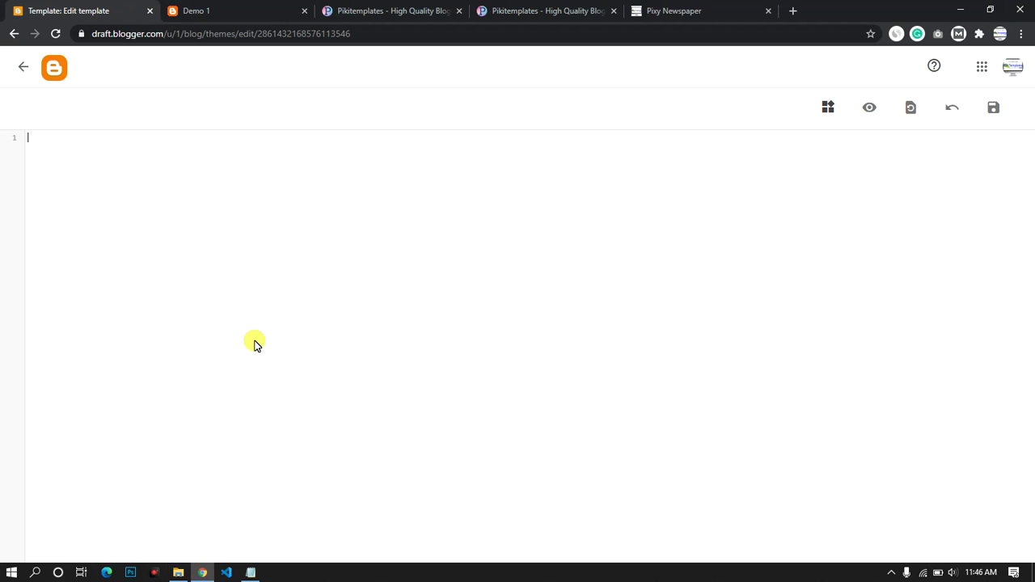
pyautogui.rightClick(242, 226)
pyautogui.click(282, 331)
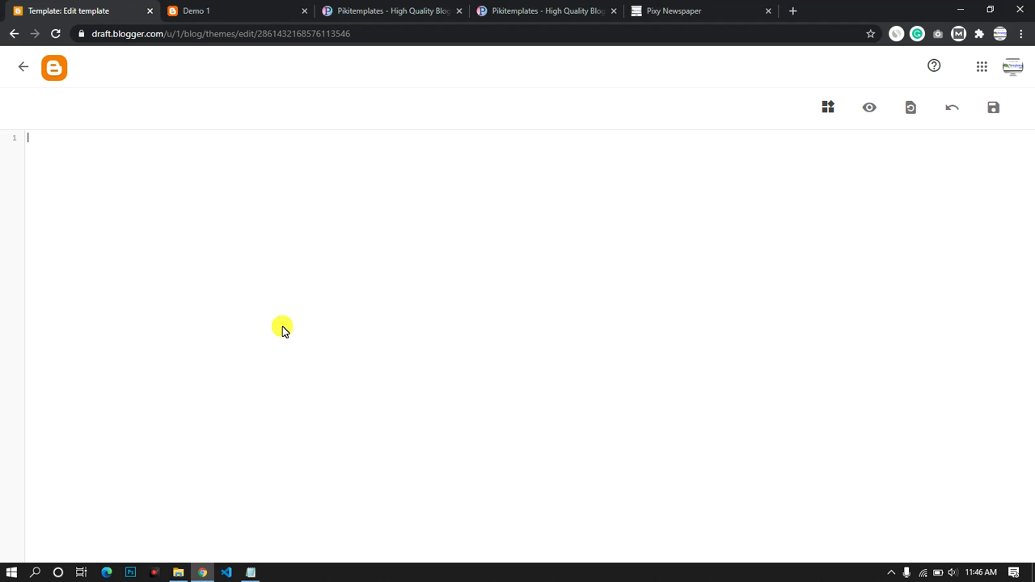
pyautogui.click(994, 107)
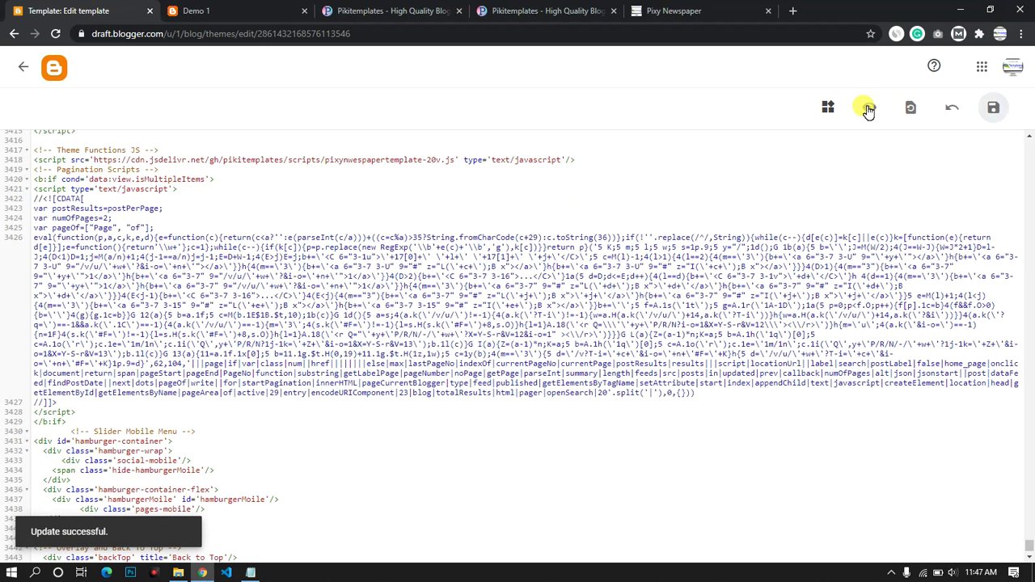
# Leave the template editor, reload the Theme page and open the blog's Layout page.
pyautogui.click(23, 67)
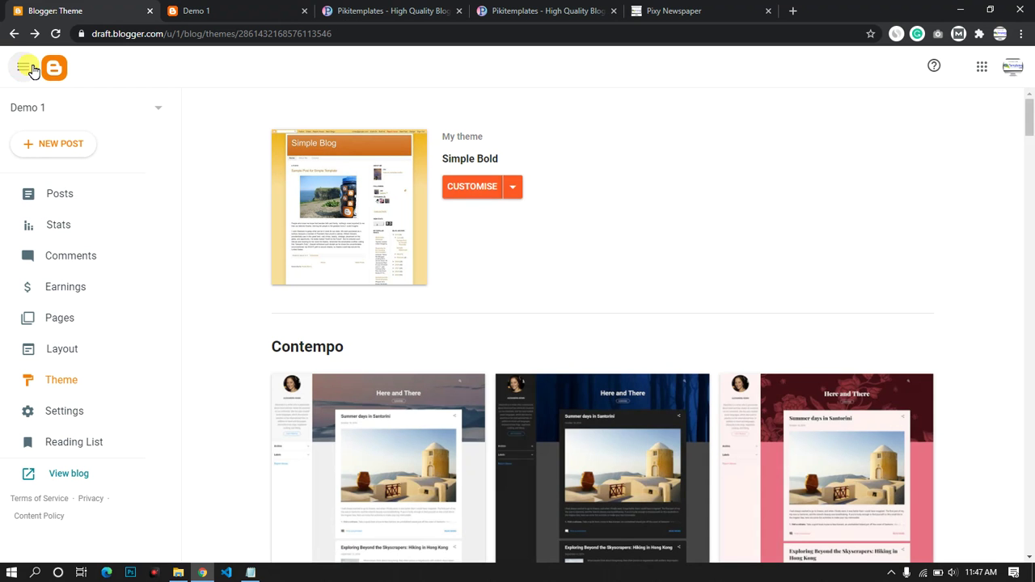
pyautogui.click(57, 36)
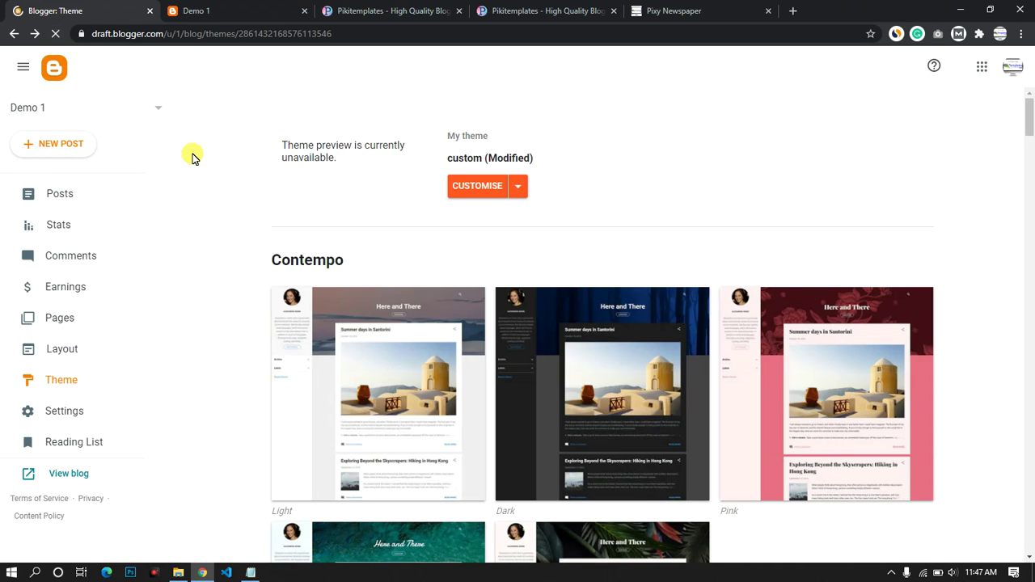
pyautogui.click(77, 352)
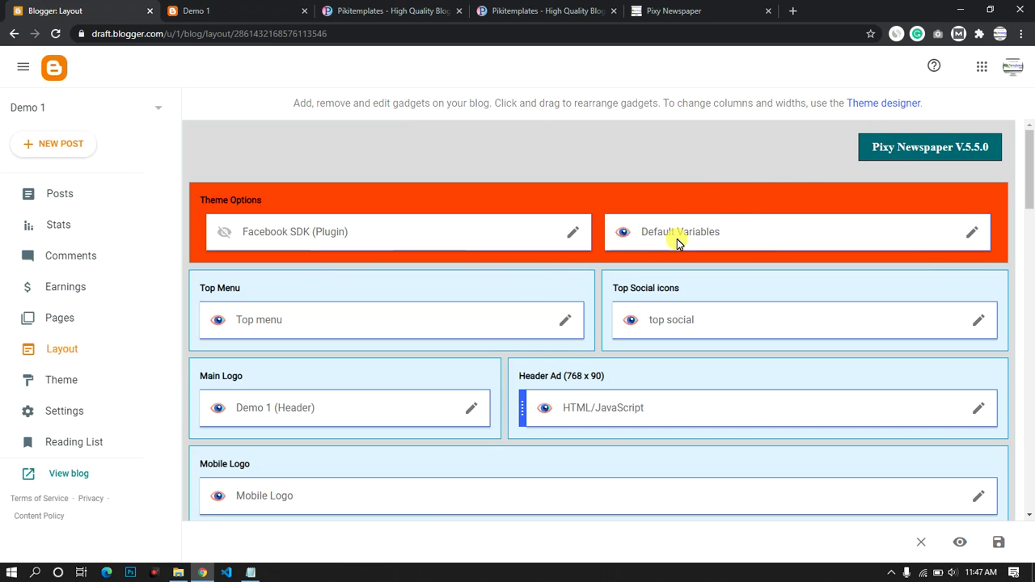
# Reload the Demo 1 blog to check how it looks with the new theme.
pyautogui.click(281, 6)
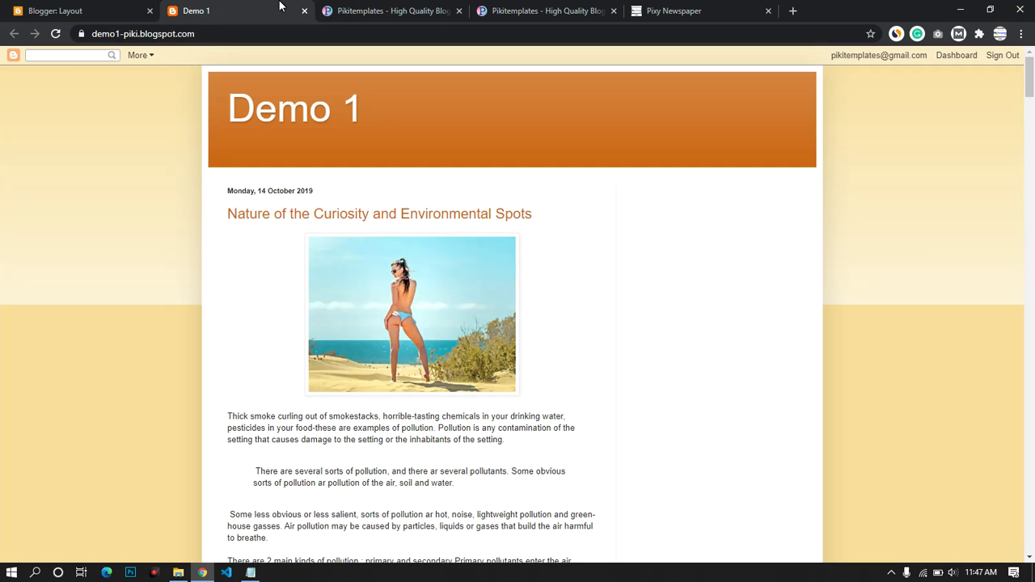
pyautogui.click(54, 34)
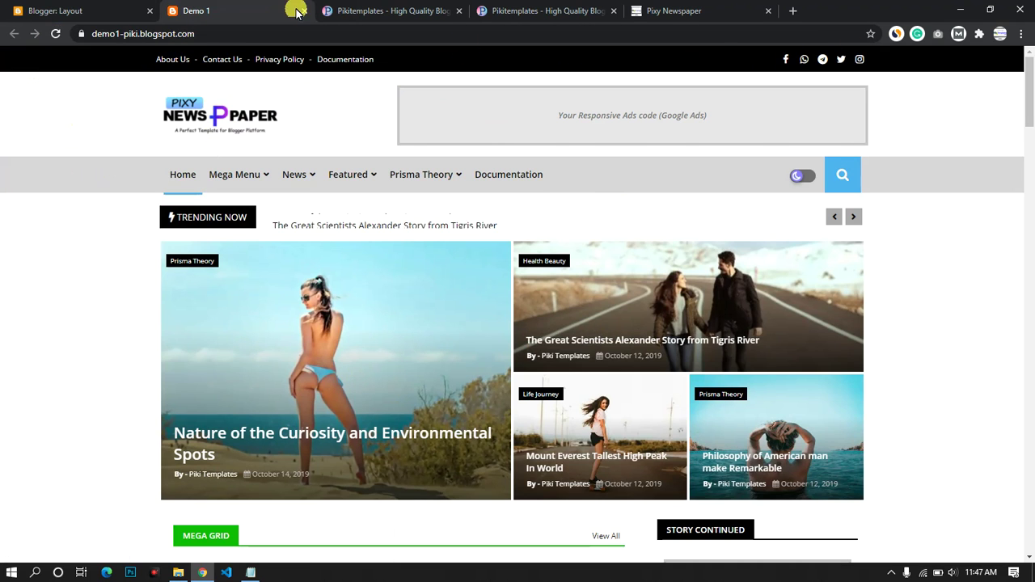
# In the layout's Top menu gadget, rename the About Us link to "About" and save that link entry.
pyautogui.click(97, 11)
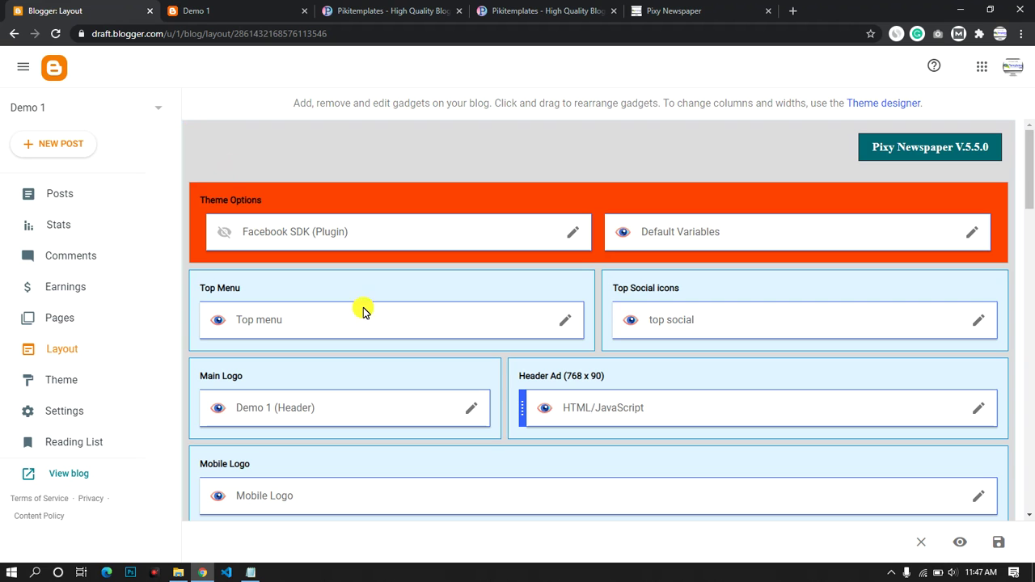
pyautogui.scroll(-1, 324, 304)
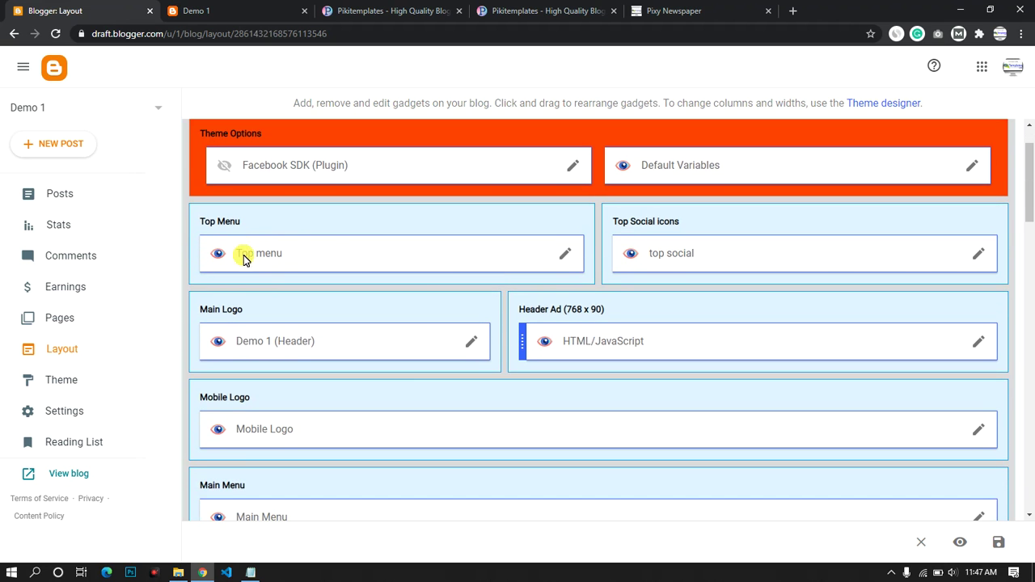
pyautogui.click(567, 259)
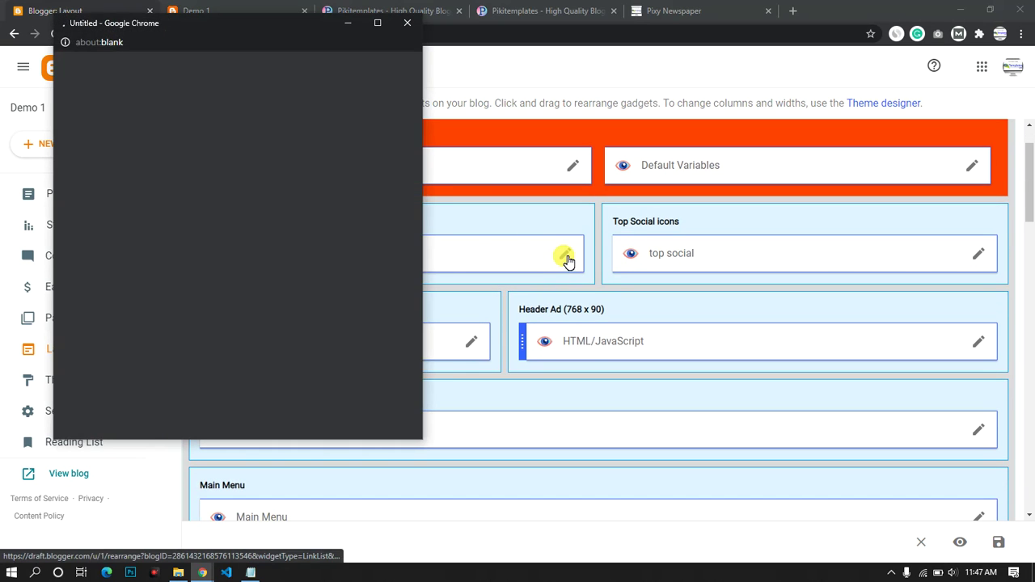
pyautogui.scroll(-1, 216, 267)
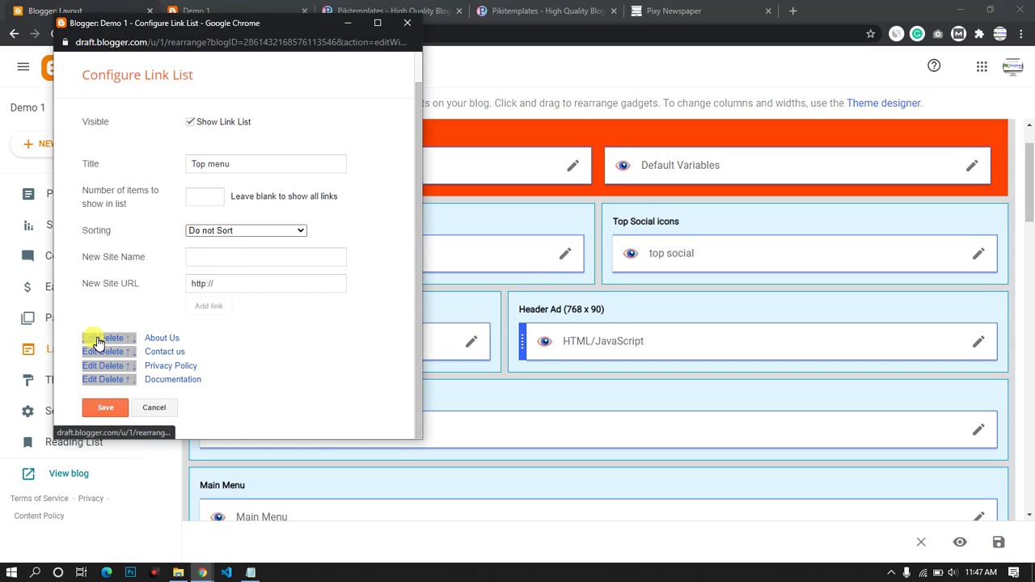
pyautogui.click(93, 339)
pyautogui.scroll(-2, 276, 363)
pyautogui.click(277, 309)
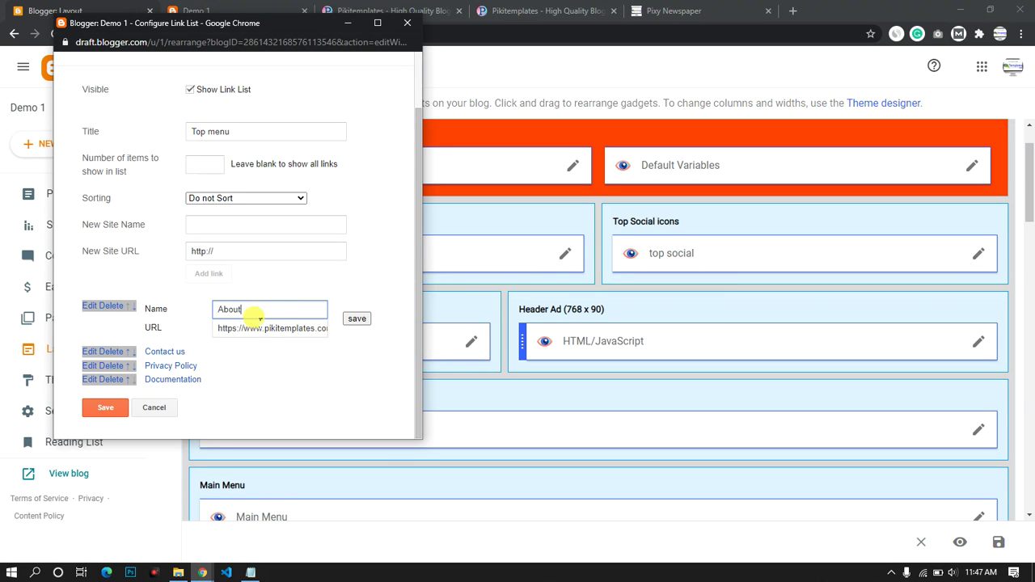
pyautogui.moveTo(263, 328); pyautogui.dragTo(321, 338)
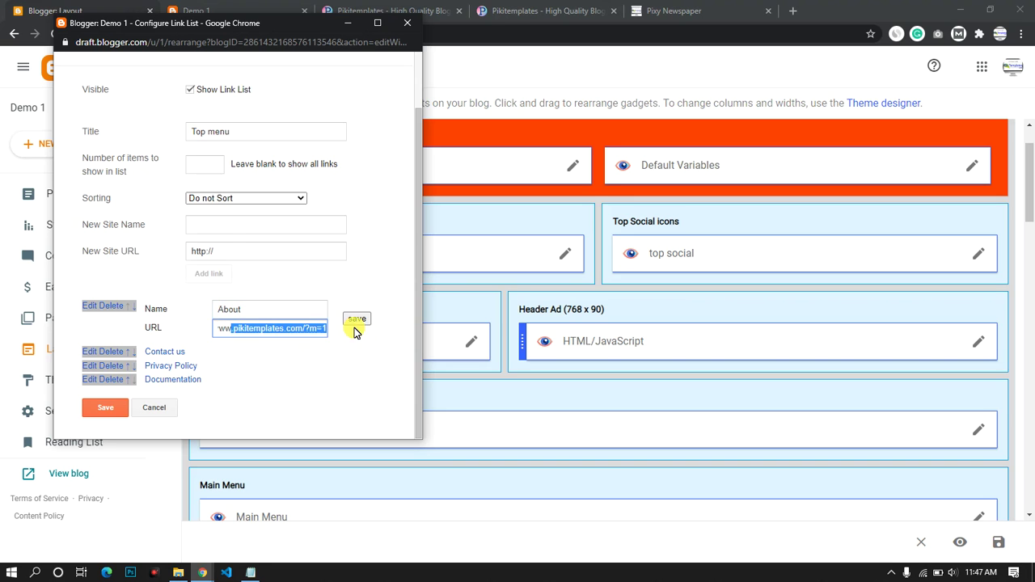
pyautogui.click(355, 323)
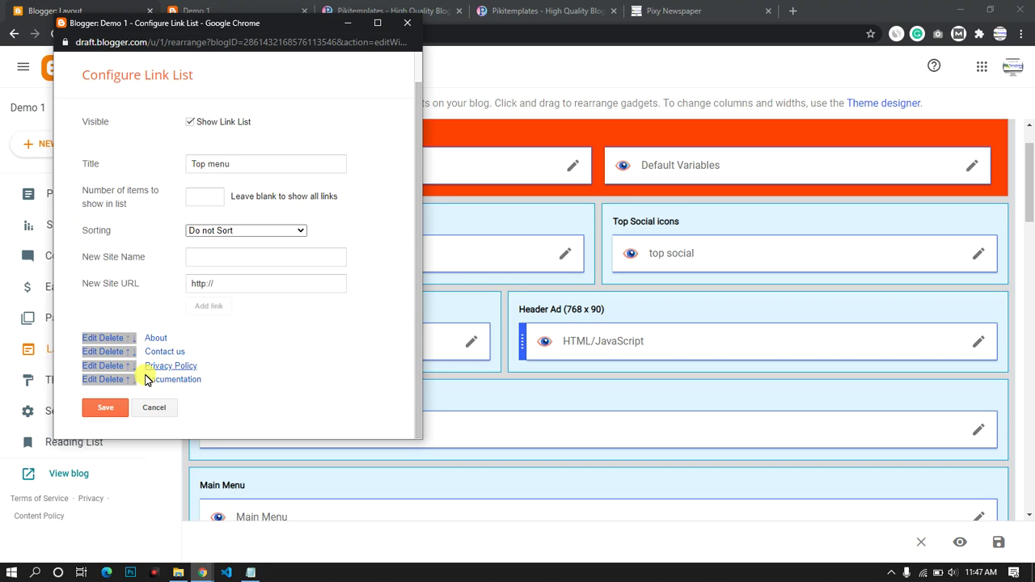
# Add a new link named "Terms" with the URL "#" to the Top menu link list.
pyautogui.click(230, 257)
pyautogui.write('Terms')
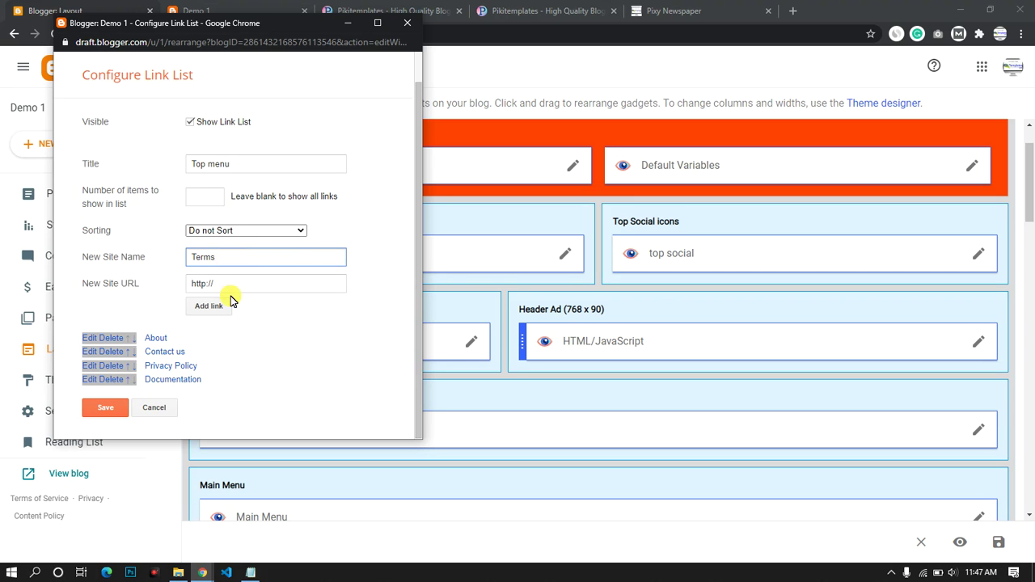
pyautogui.click(208, 291)
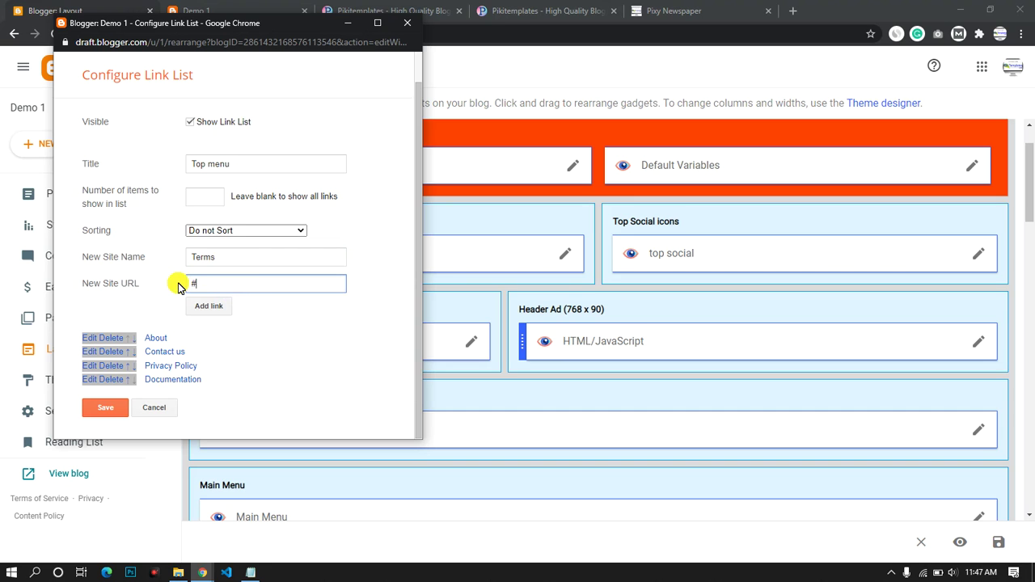
pyautogui.click(212, 307)
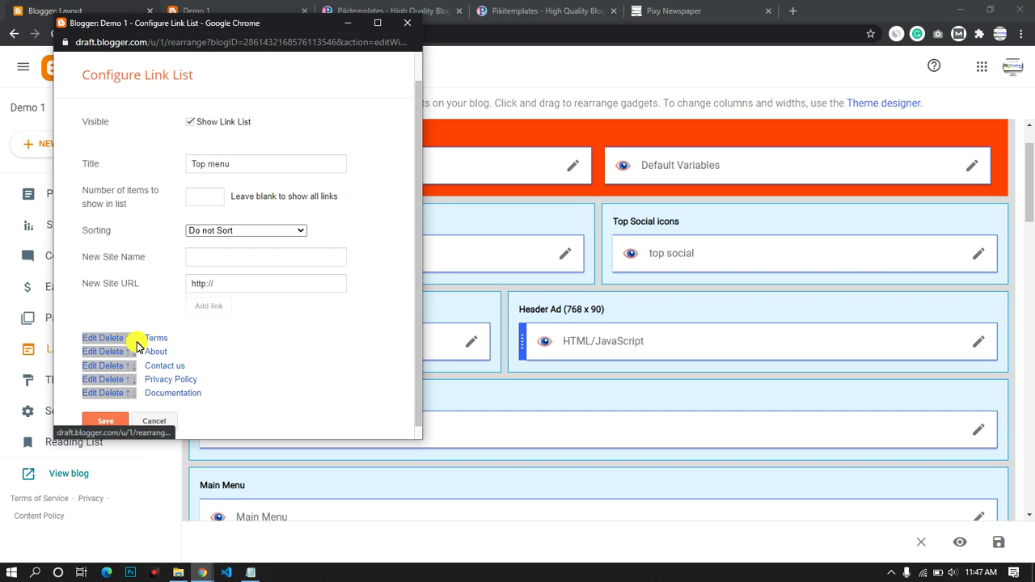
# Move the Terms link down below Contact us and save the Top menu gadget.
pyautogui.click(132, 340)
pyautogui.scroll(-1, 138, 358)
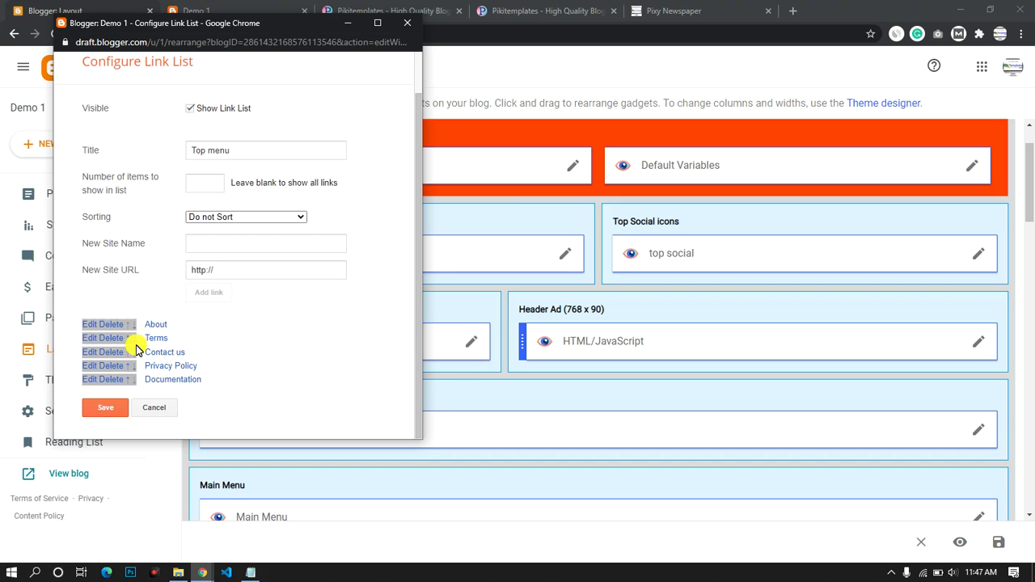
pyautogui.click(134, 339)
pyautogui.click(112, 407)
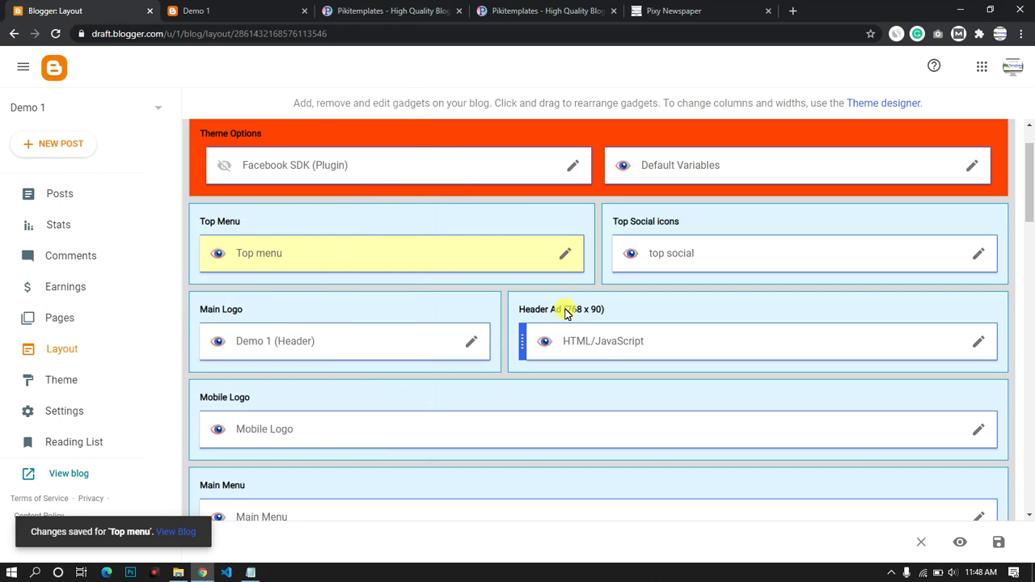
# Save the layout and reload the Demo 1 blog to check the updated top menu links.
pyautogui.click(998, 542)
pyautogui.click(59, 34)
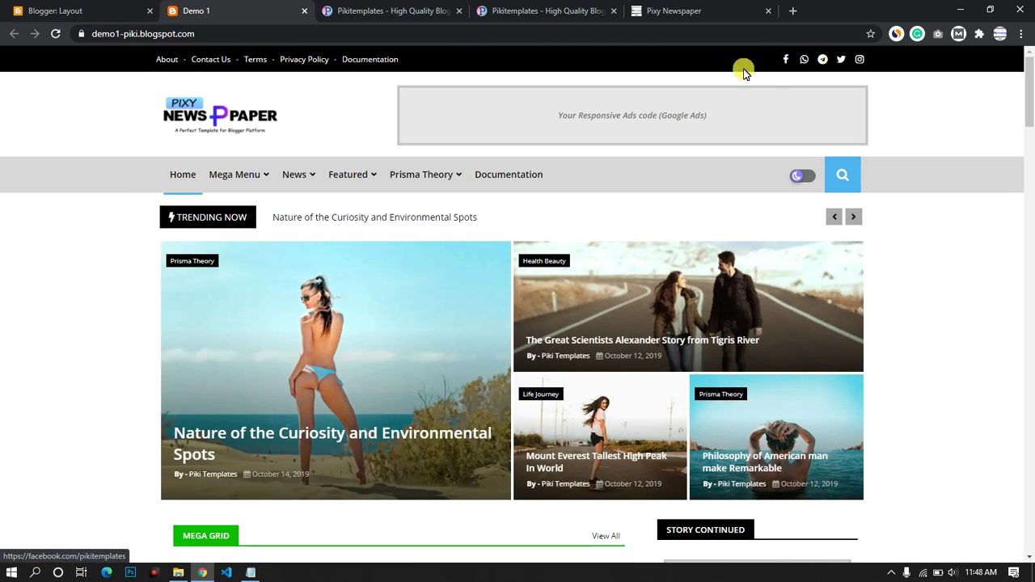
# In the layout's top social gadget, open the telegram, whatsapp and facebook link entries for editing.
pyautogui.click(76, 10)
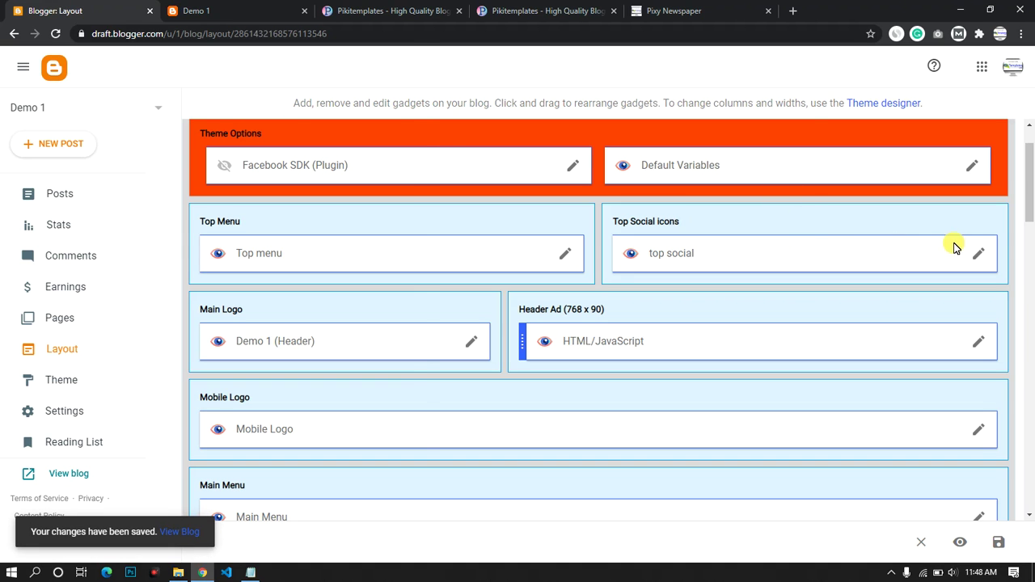
pyautogui.click(978, 253)
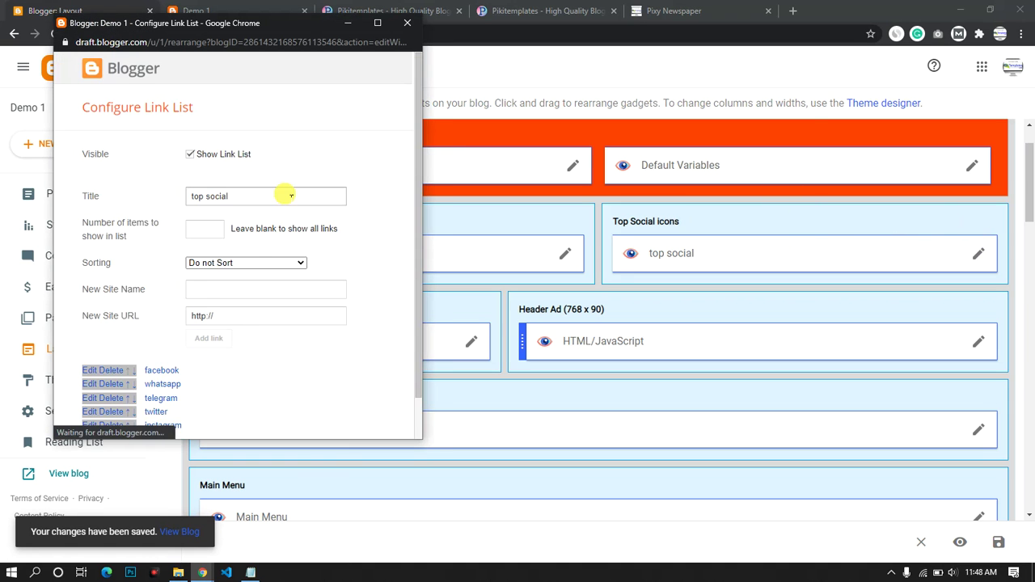
pyautogui.scroll(-1, 113, 297)
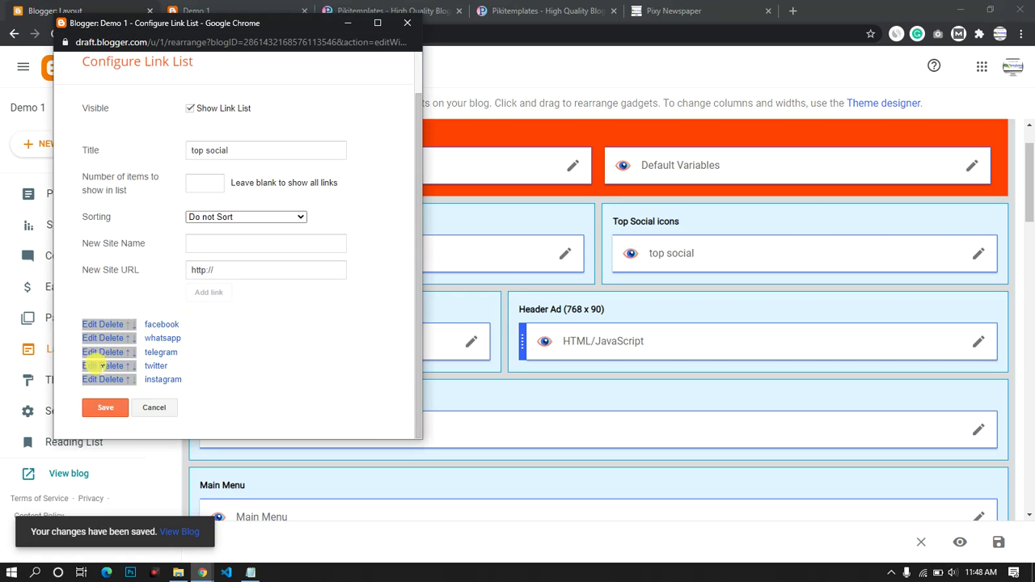
pyautogui.click(84, 353)
pyautogui.scroll(-1, 238, 377)
pyautogui.click(240, 341)
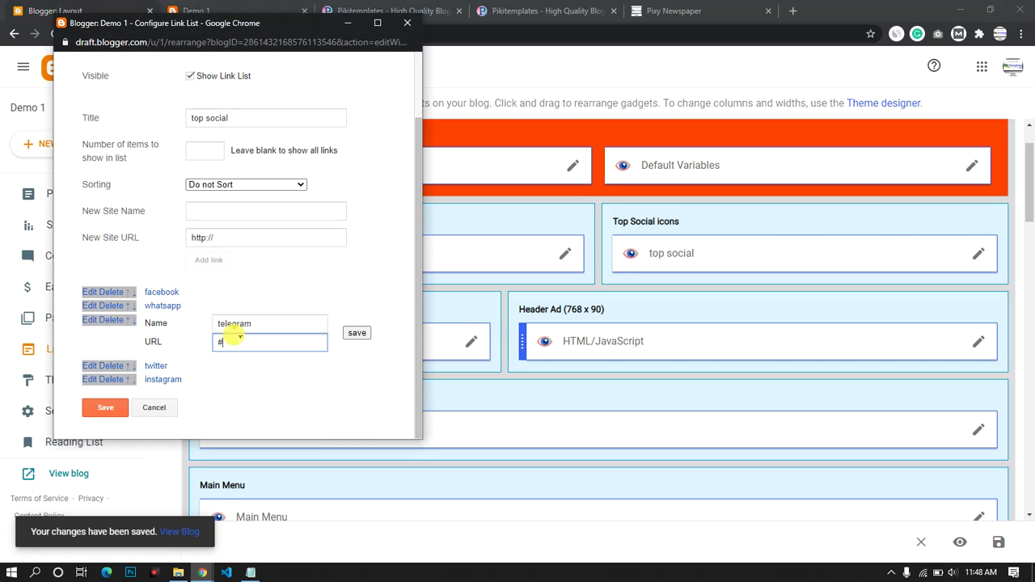
pyautogui.click(93, 306)
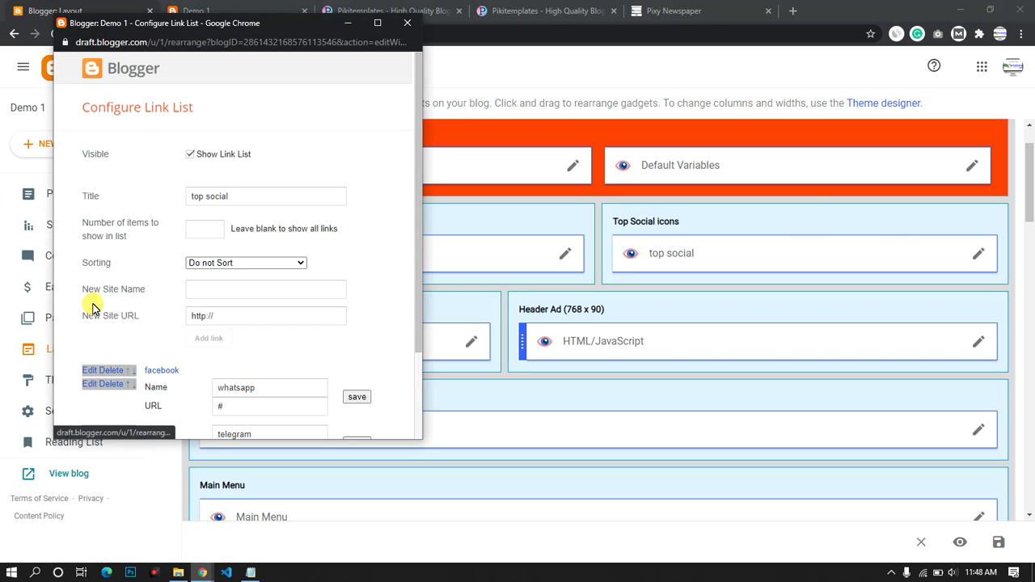
pyautogui.click(103, 269)
pyautogui.scroll(-3, 273, 270)
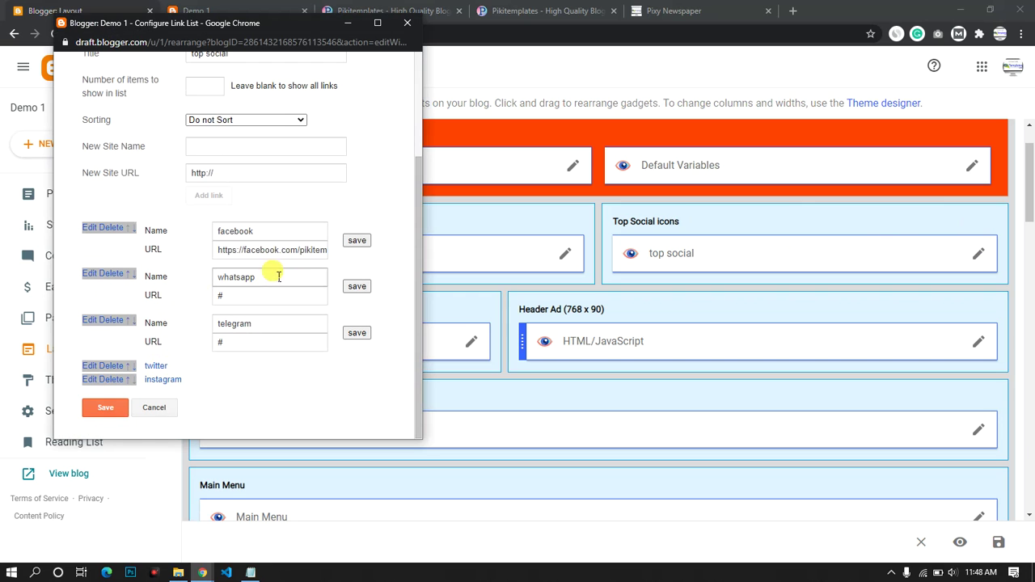
# Save the facebook, whatsapp and telegram link entries and the top social gadget.
pyautogui.moveTo(233, 250); pyautogui.dragTo(346, 261)
pyautogui.click(357, 240)
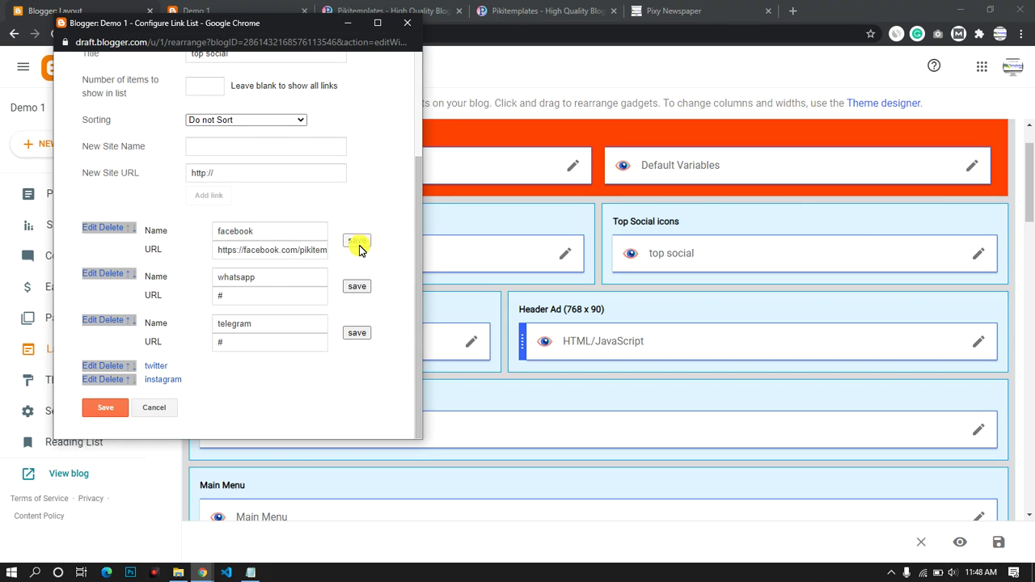
pyautogui.click(357, 286)
pyautogui.click(357, 333)
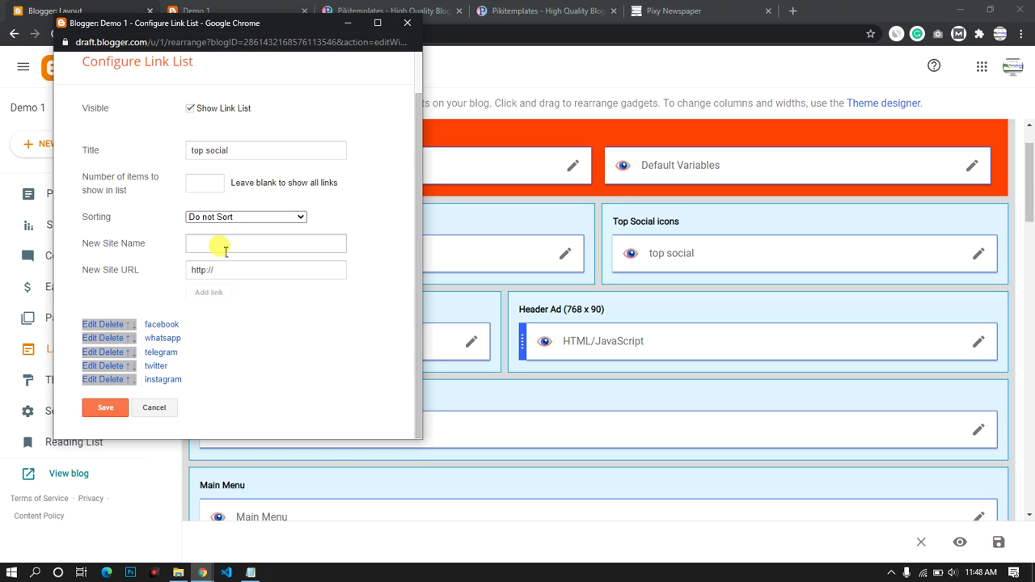
pyautogui.click(101, 407)
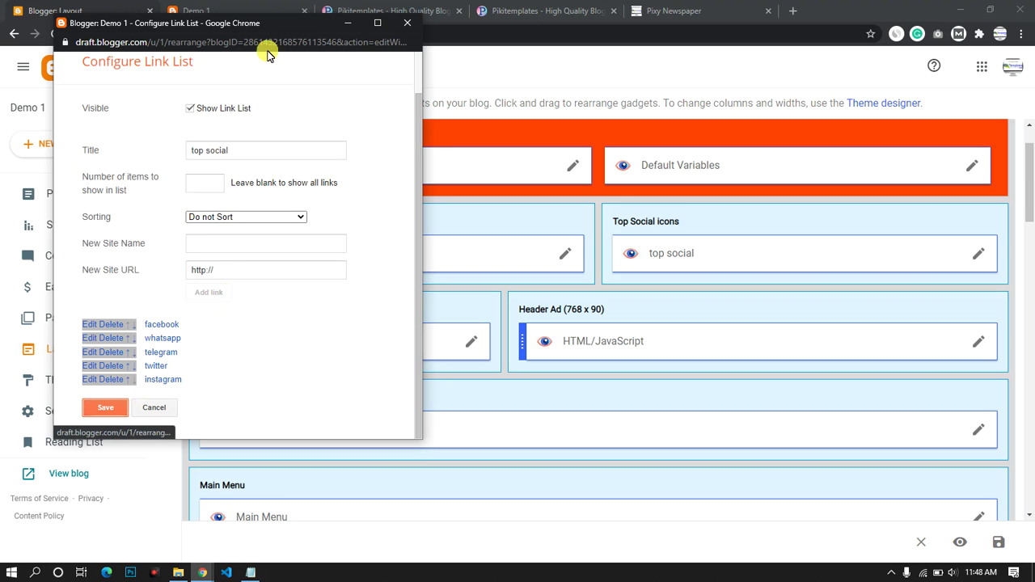
# Check the Demo 1 blog's navigation menu and read the Pixy Newspaper documentation from Default Variables through Main Logo.
pyautogui.click(212, 11)
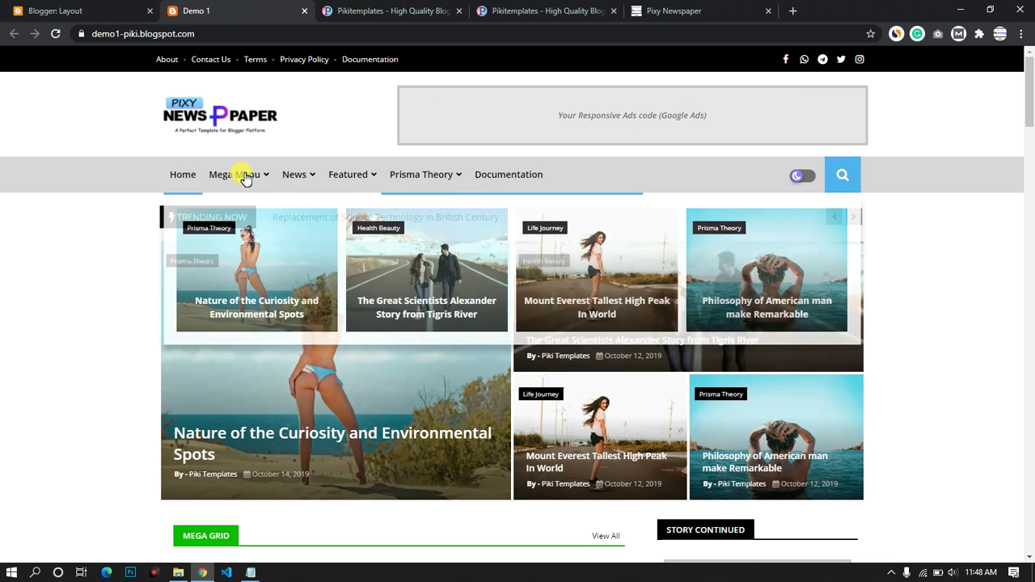
pyautogui.moveTo(378, 181)
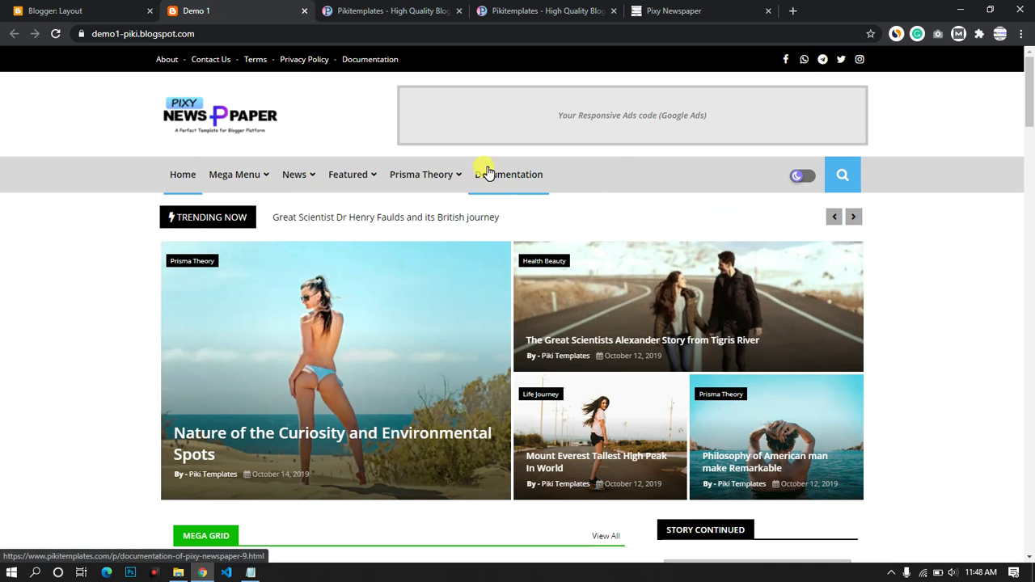
pyautogui.click(495, 9)
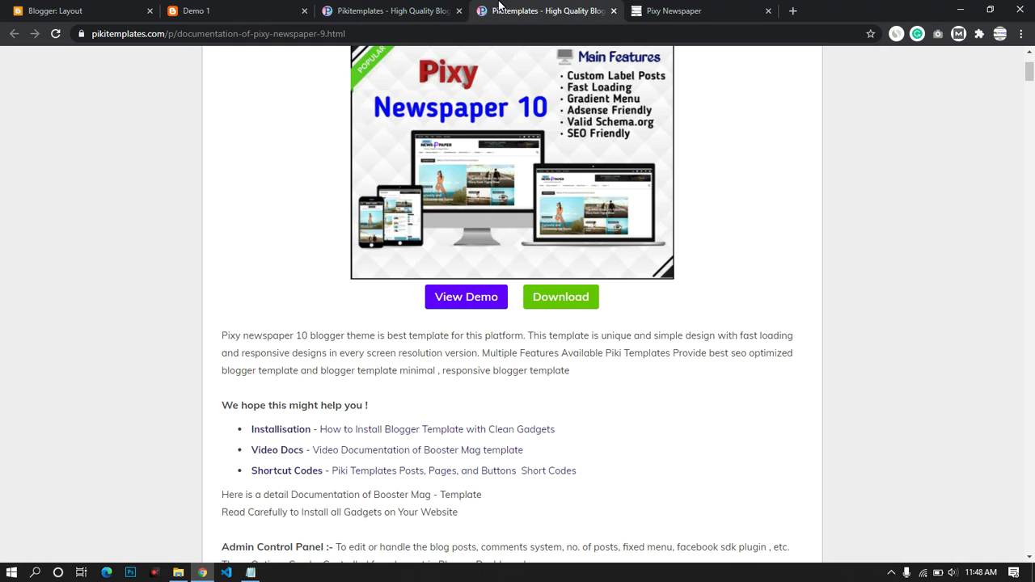
pyautogui.scroll(2, 372, 168)
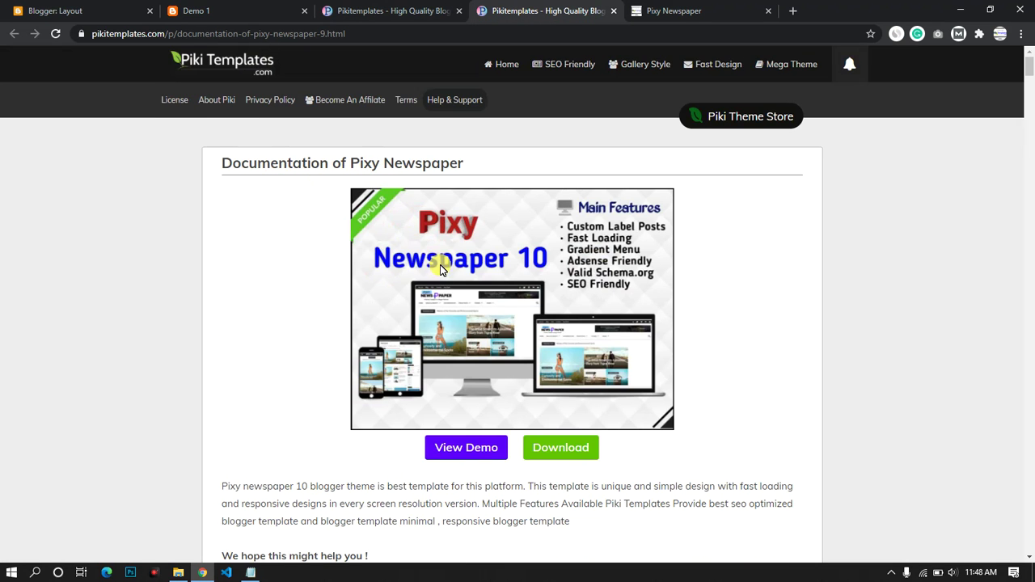
pyautogui.scroll(-4, 440, 264)
pyautogui.scroll(-5, 440, 267)
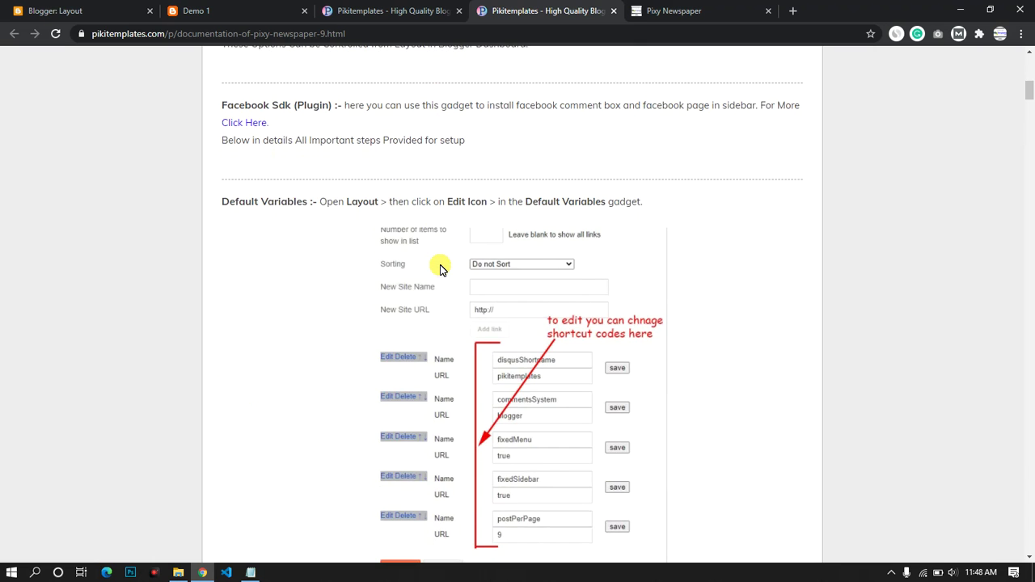
pyautogui.scroll(-1, 272, 235)
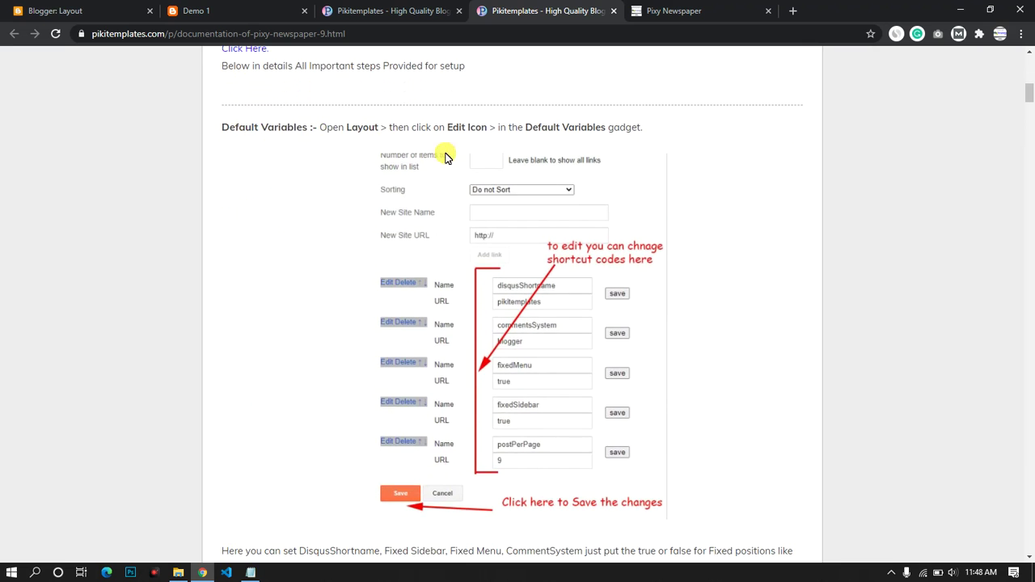
pyautogui.scroll(-7, 473, 388)
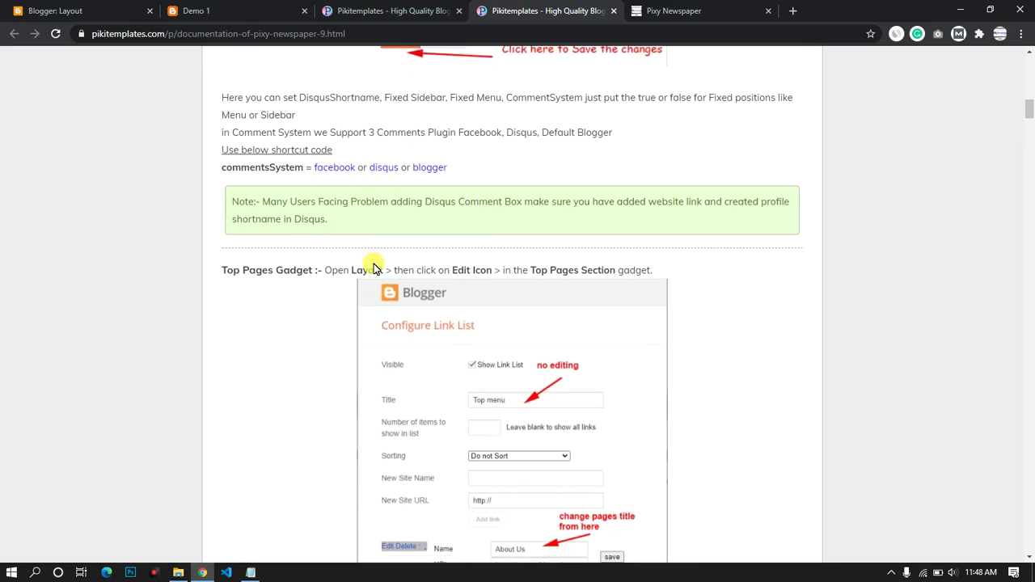
pyautogui.scroll(-8, 496, 408)
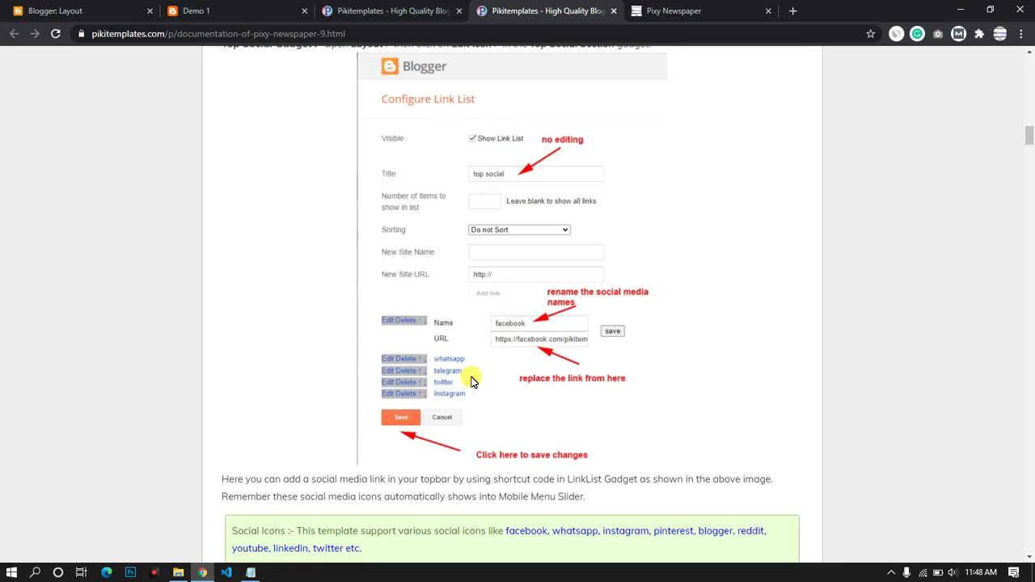
pyautogui.scroll(-6, 473, 381)
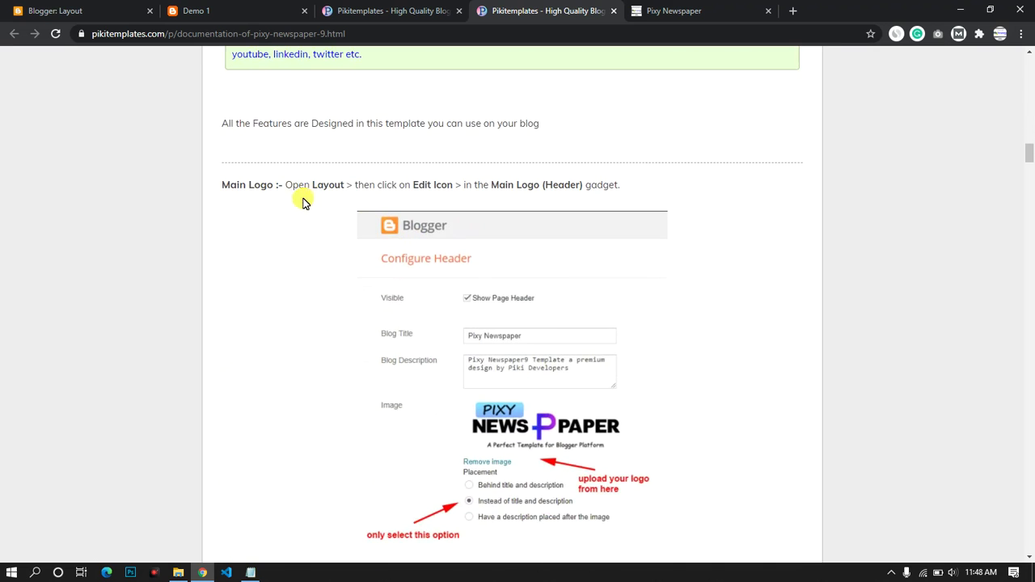
# In the layout's Main Logo gadget, try replacing the header image with Piki Templates.com Premium Templates.jpg, and close the gadget without saving.
pyautogui.click(219, 14)
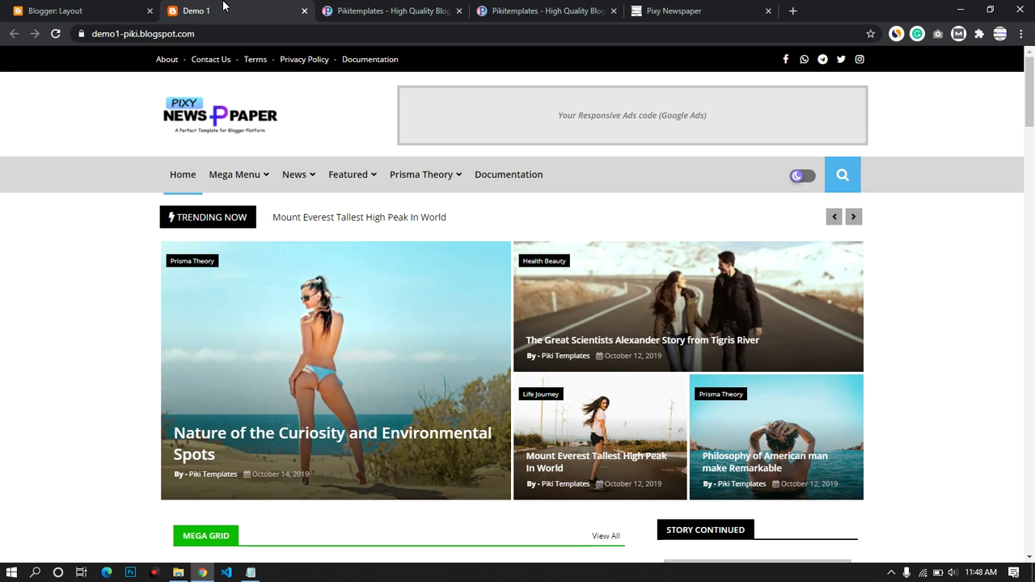
pyautogui.click(98, 10)
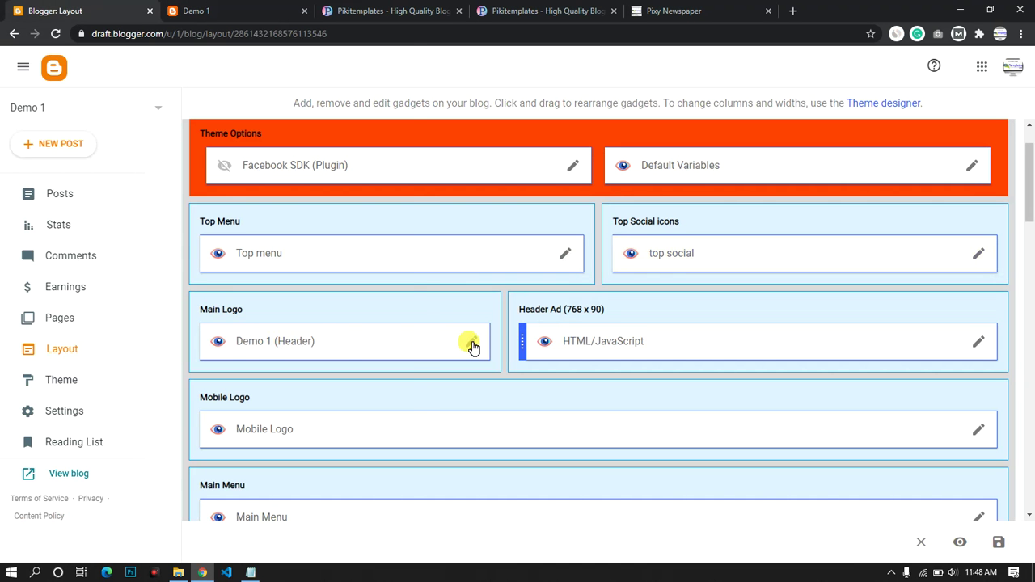
pyautogui.click(471, 343)
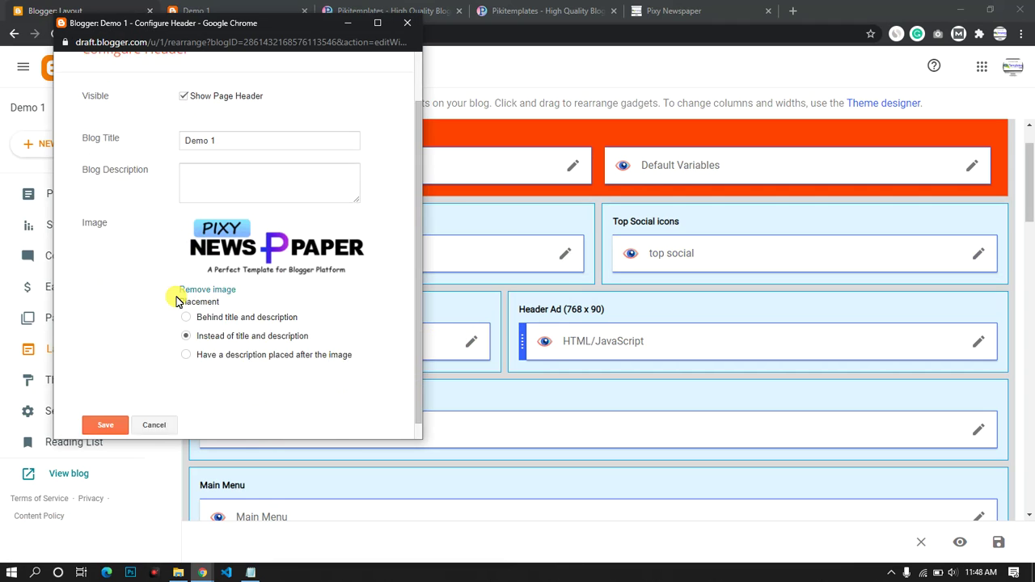
pyautogui.scroll(-1, 194, 275)
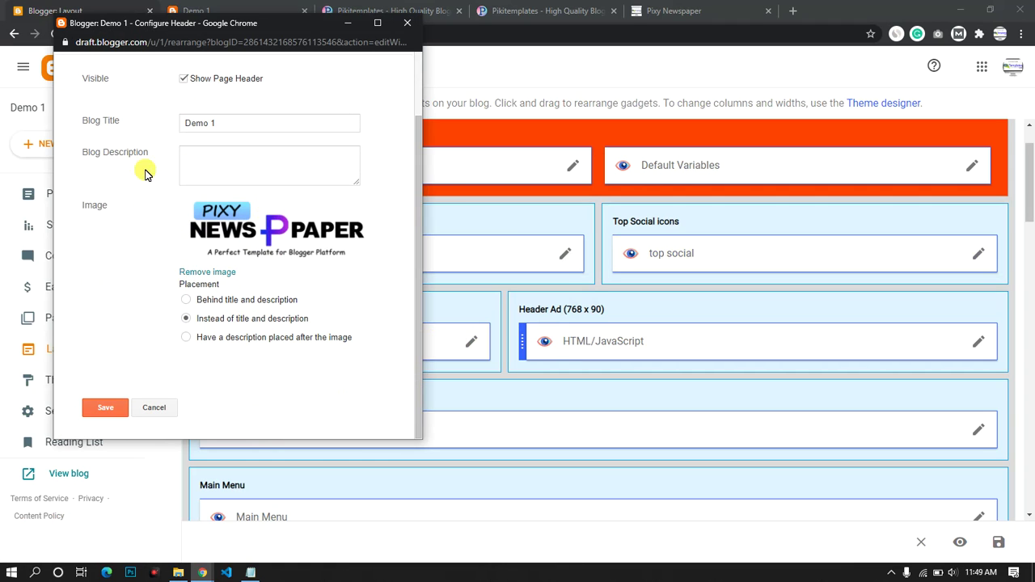
pyautogui.click(202, 272)
pyautogui.click(227, 232)
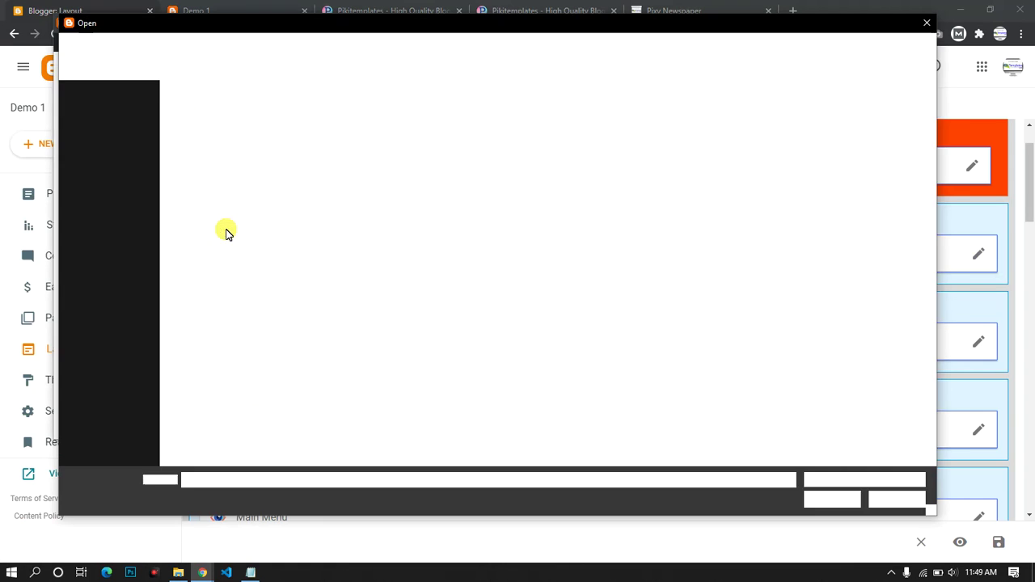
pyautogui.click(275, 134)
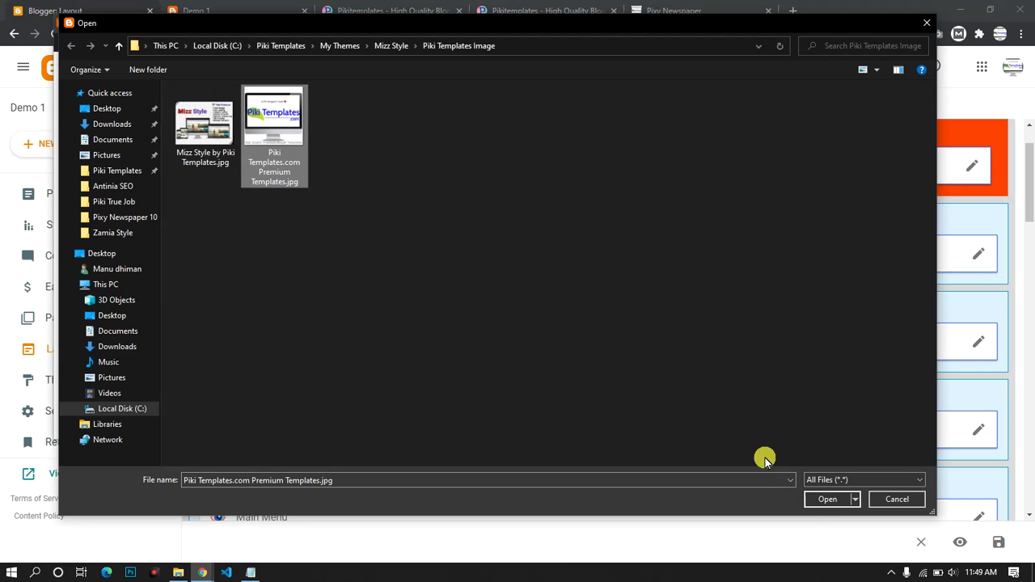
pyautogui.click(818, 500)
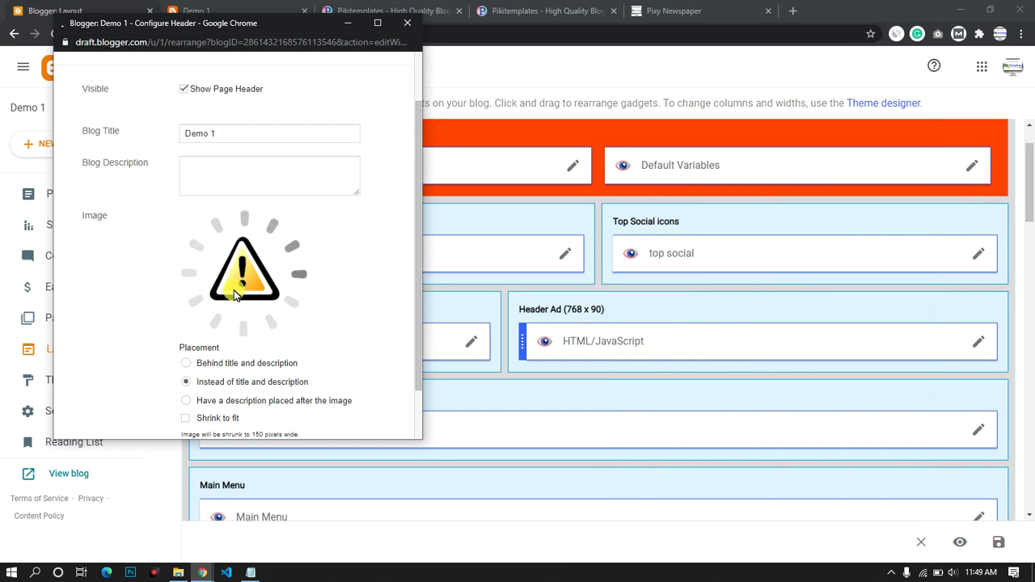
pyautogui.scroll(-2, 231, 266)
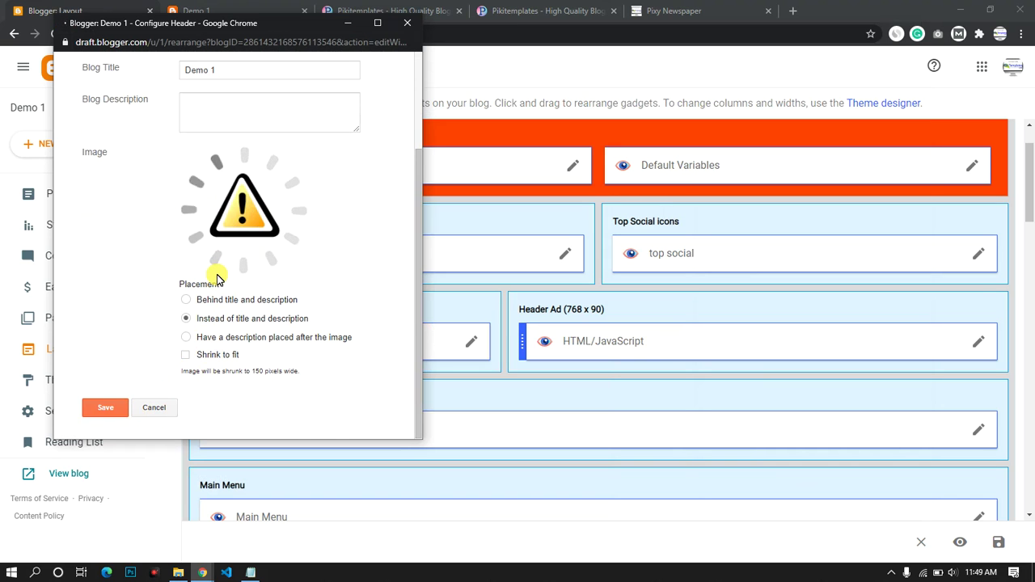
pyautogui.scroll(2, 220, 263)
pyautogui.click(406, 22)
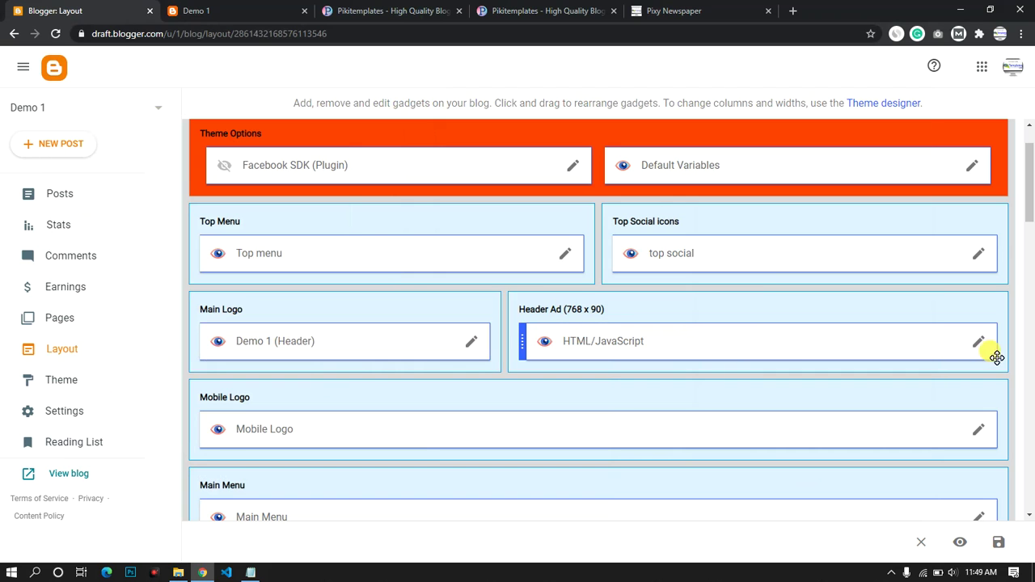
# Replace the Header Ad gadget's content with "your ad code here" and close the gadget without saving.
pyautogui.click(980, 344)
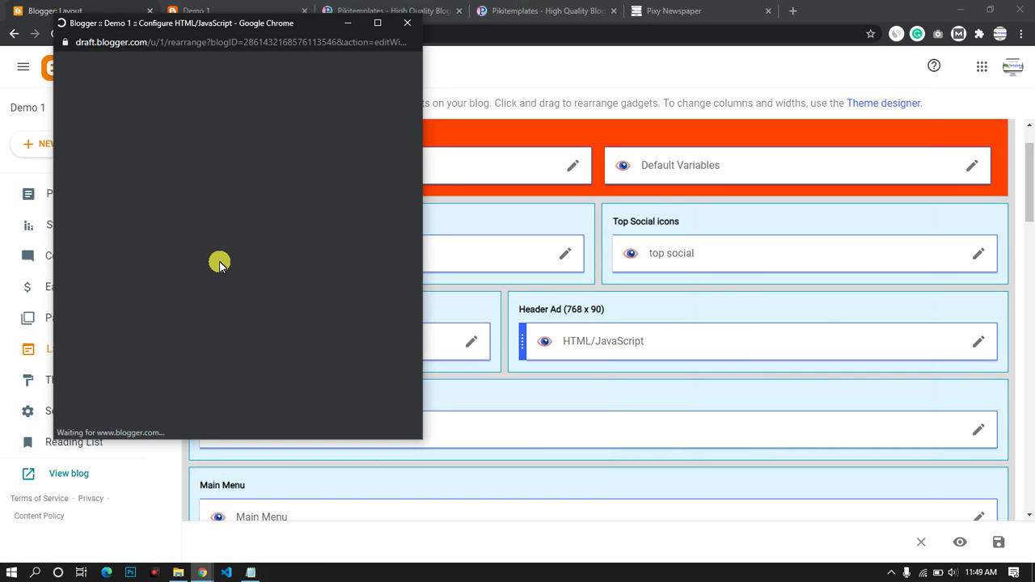
pyautogui.moveTo(186, 291); pyautogui.dragTo(34, 254)
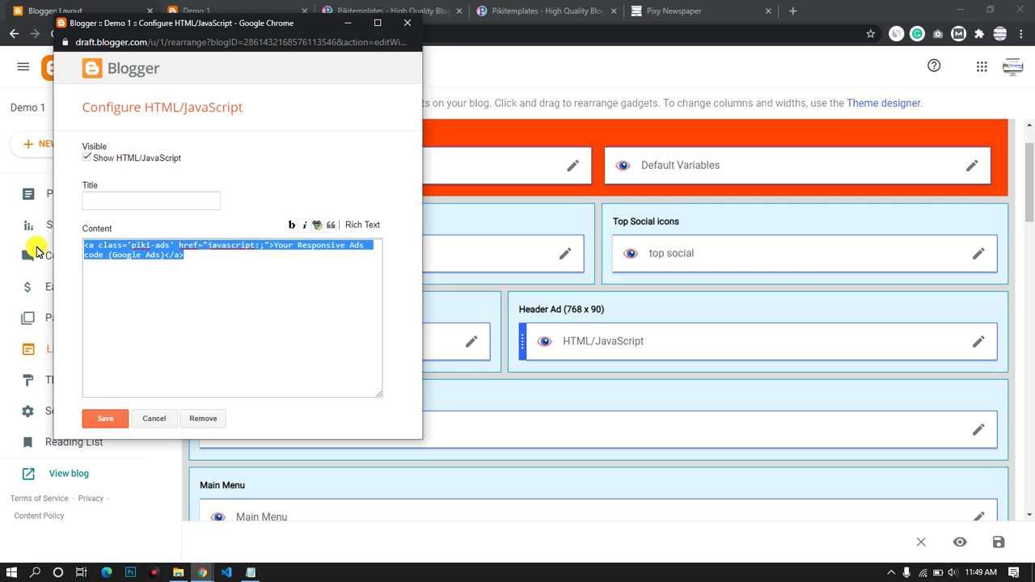
pyautogui.press('BackSpace')
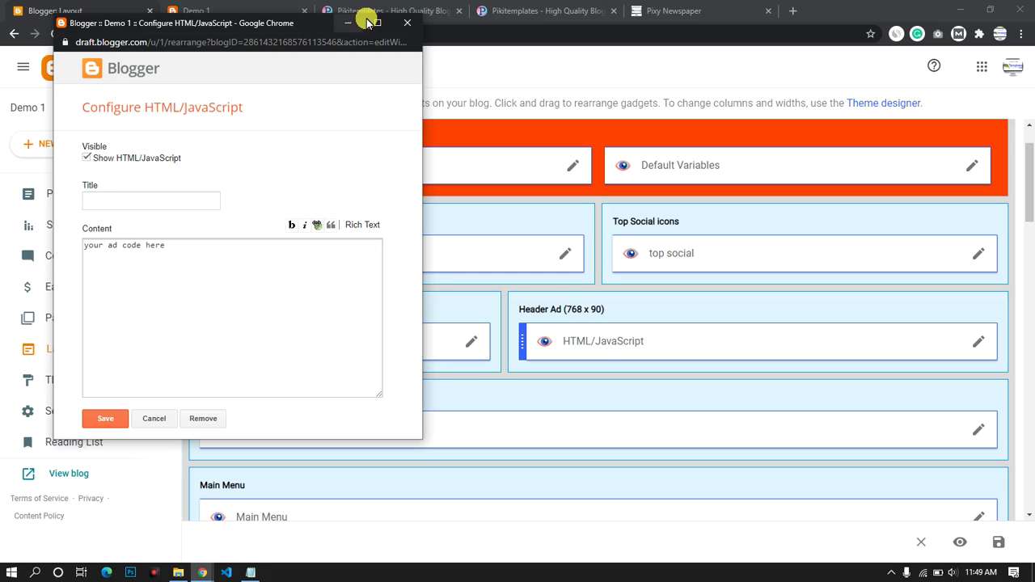
pyautogui.click(406, 22)
pyautogui.click(296, 111)
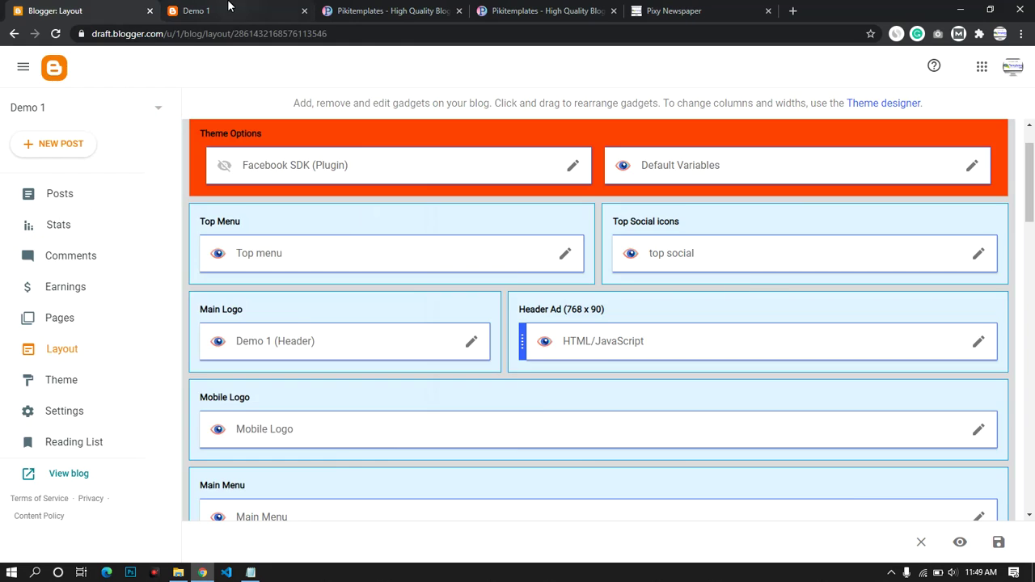
# Review the blog's header and read the documentation's Mobile Logo and Main Menu sections, including the mega menu shortcut codes for recent posts.
pyautogui.hotkey('ctrl', 'Tab')
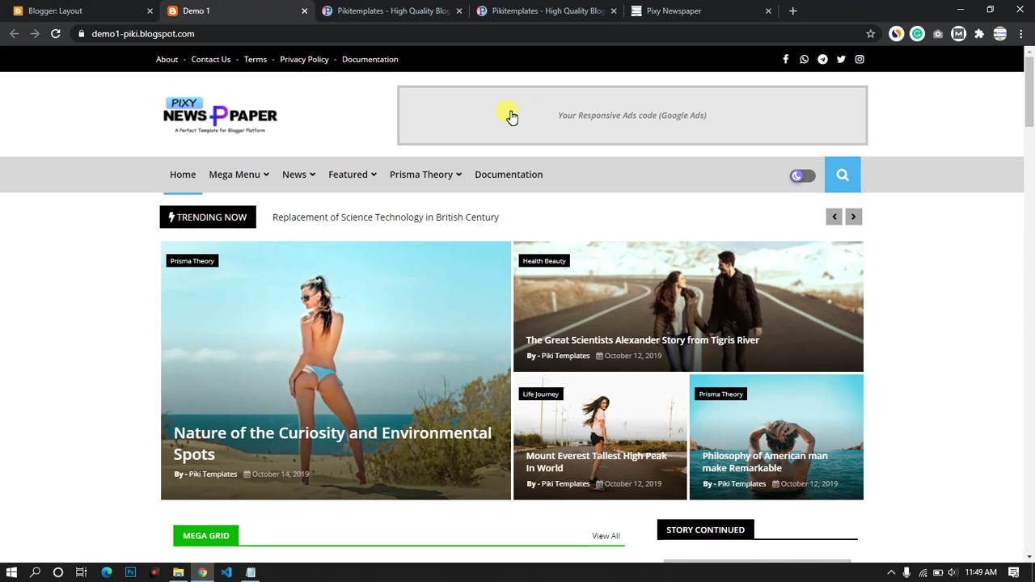
pyautogui.moveTo(363, 183)
pyautogui.click(499, 10)
pyautogui.scroll(-5, 346, 224)
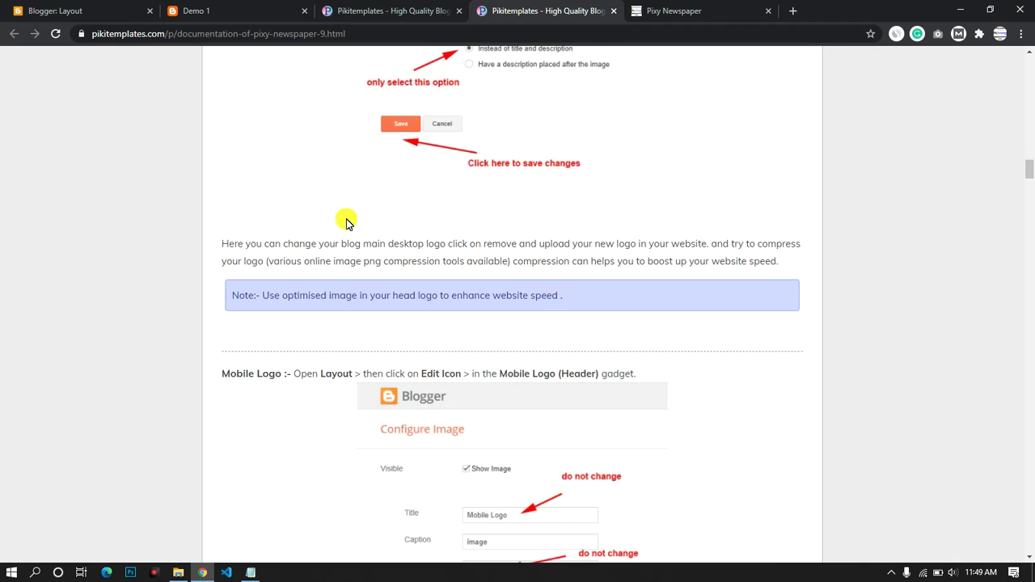
pyautogui.scroll(-3, 330, 300)
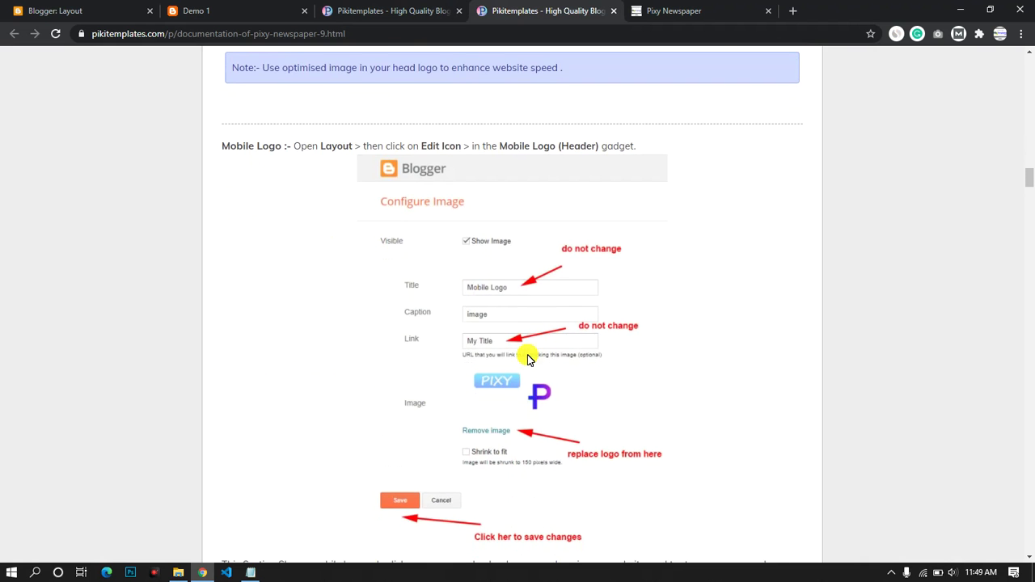
pyautogui.scroll(-7, 527, 359)
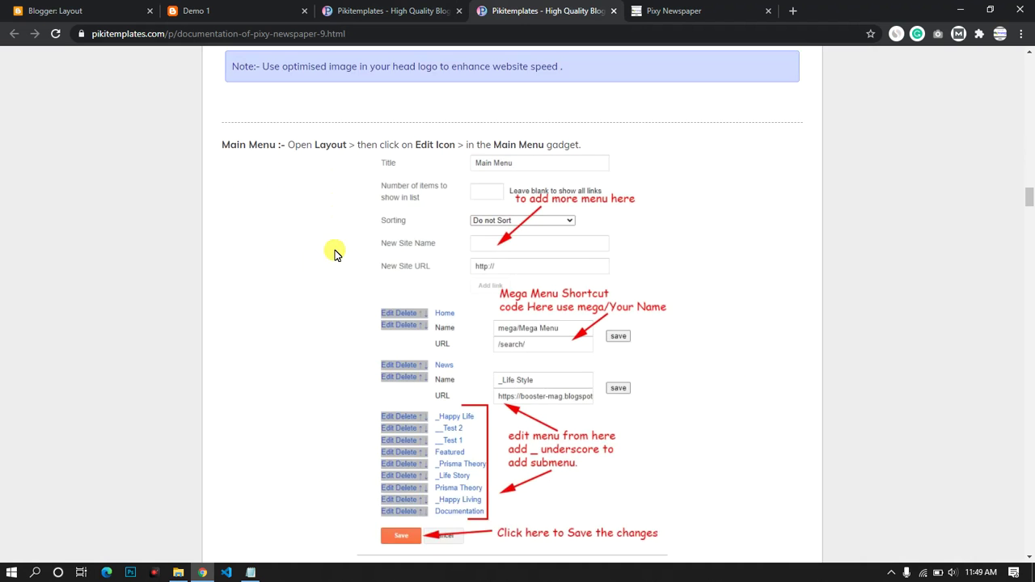
pyautogui.scroll(-4, 524, 328)
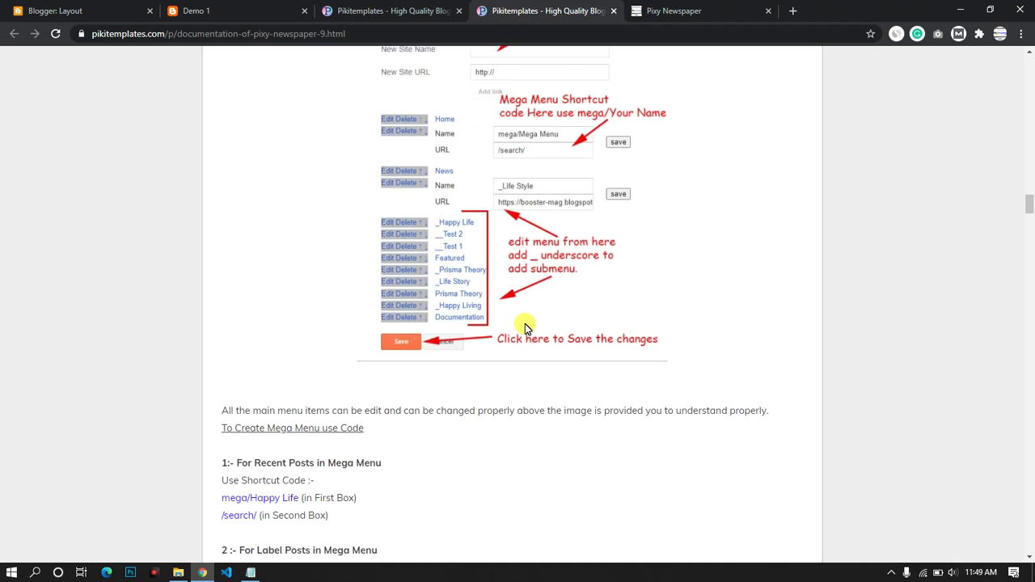
pyautogui.moveTo(241, 348); pyautogui.dragTo(230, 327)
pyautogui.scroll(-1, 404, 350)
pyautogui.click(320, 338)
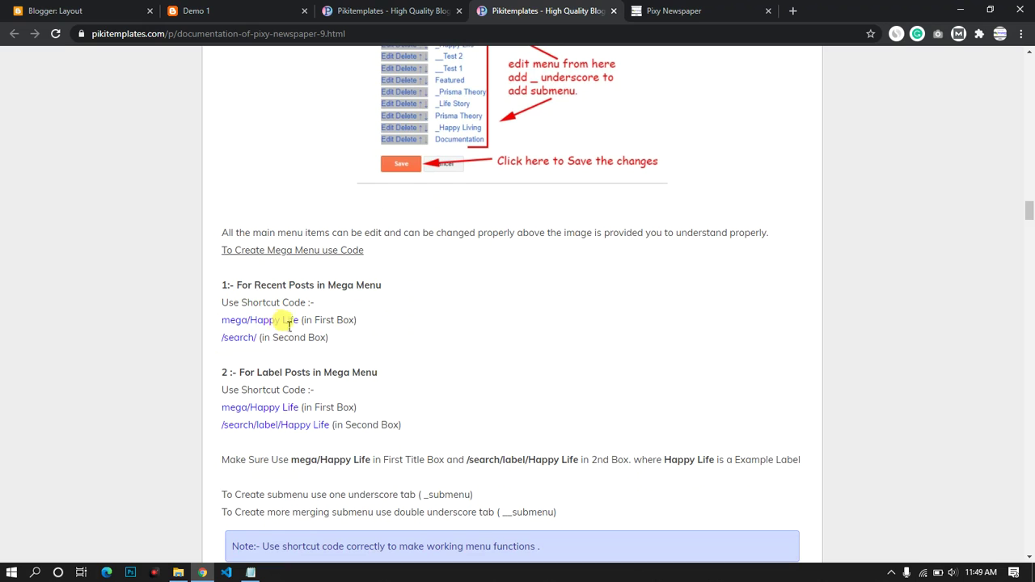
pyautogui.moveTo(293, 322); pyautogui.dragTo(241, 322)
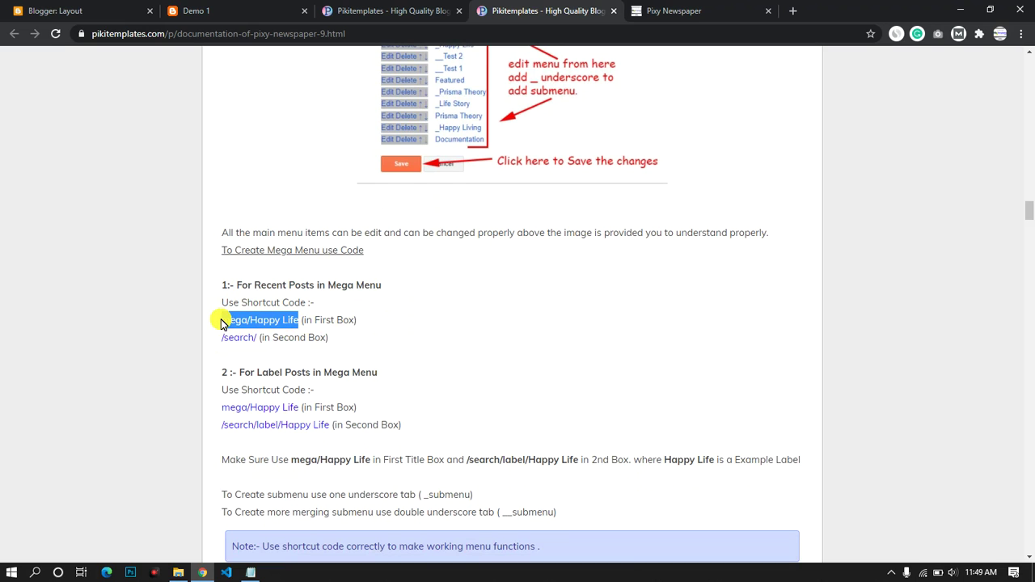
pyautogui.click(407, 314)
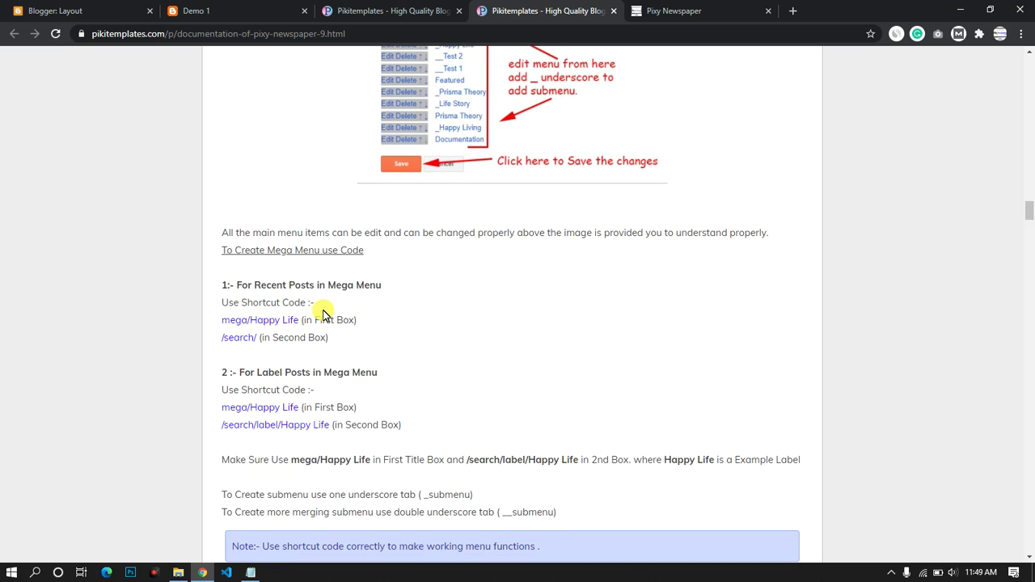
# Return to the blog layout, open the Main Menu gadget's link list and make its window taller.
pyautogui.click(199, 10)
pyautogui.click(132, 6)
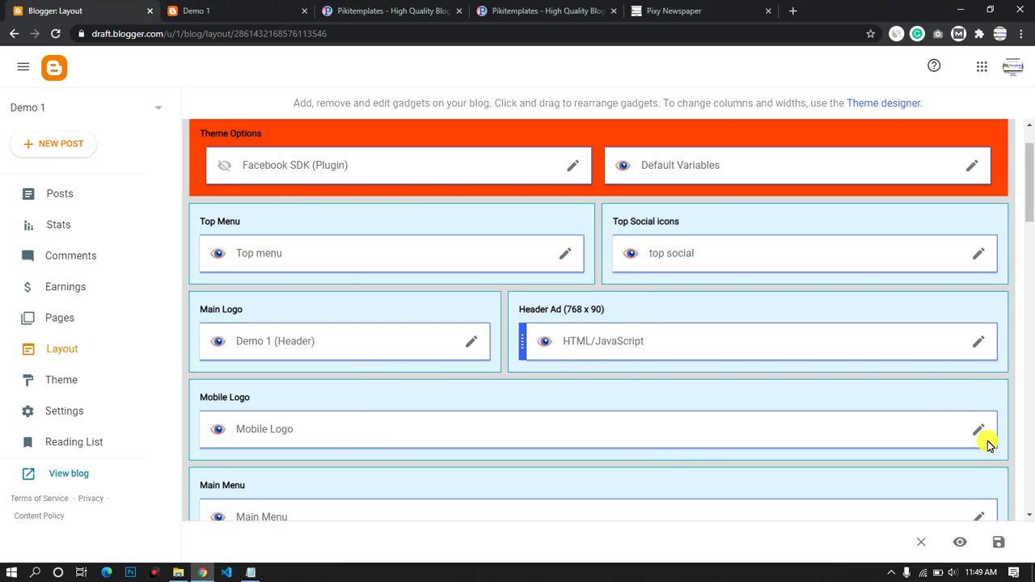
pyautogui.scroll(-2, 987, 431)
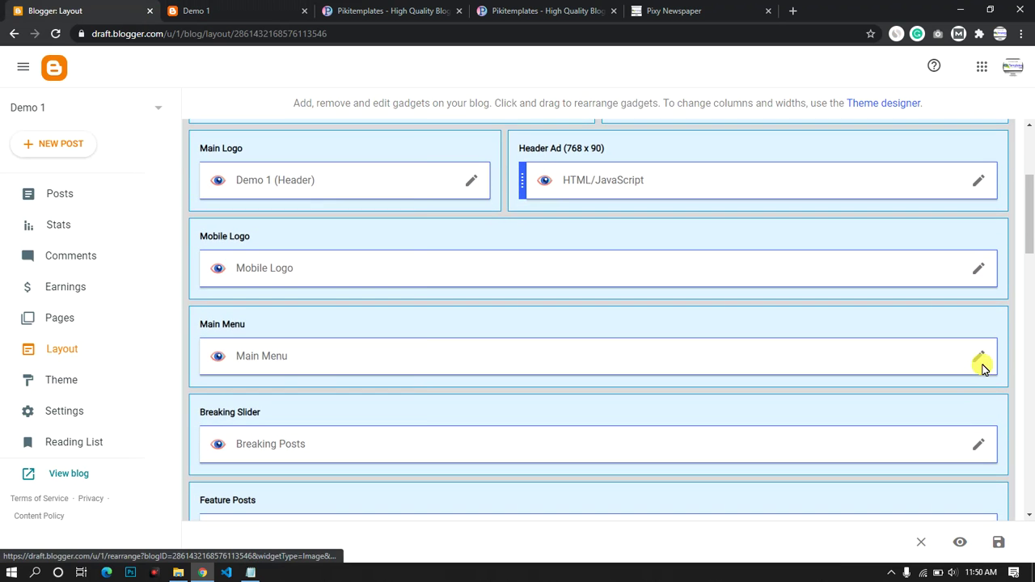
pyautogui.click(980, 358)
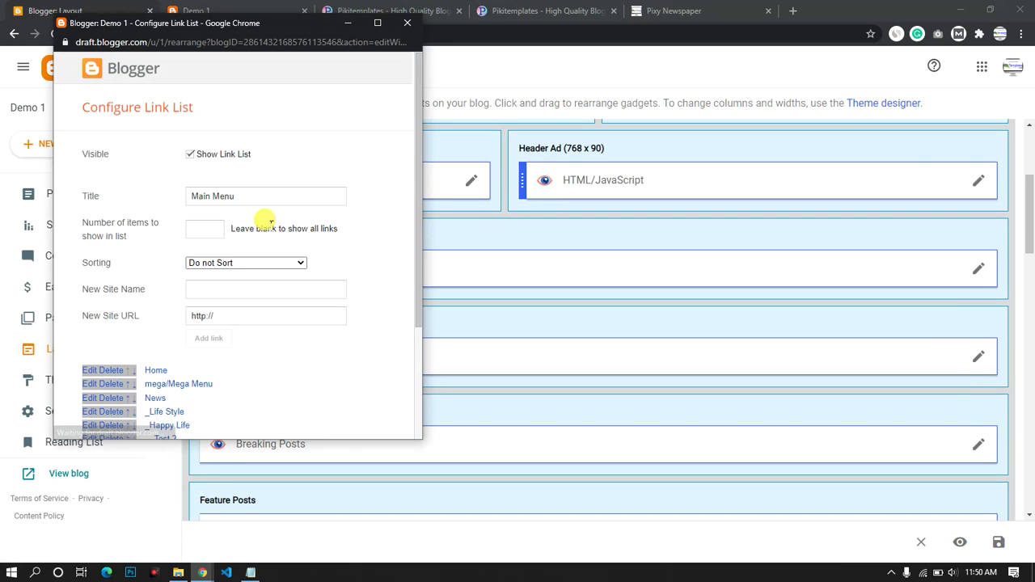
pyautogui.moveTo(265, 444); pyautogui.dragTo(263, 540)
pyautogui.moveTo(259, 29); pyautogui.dragTo(486, 6)
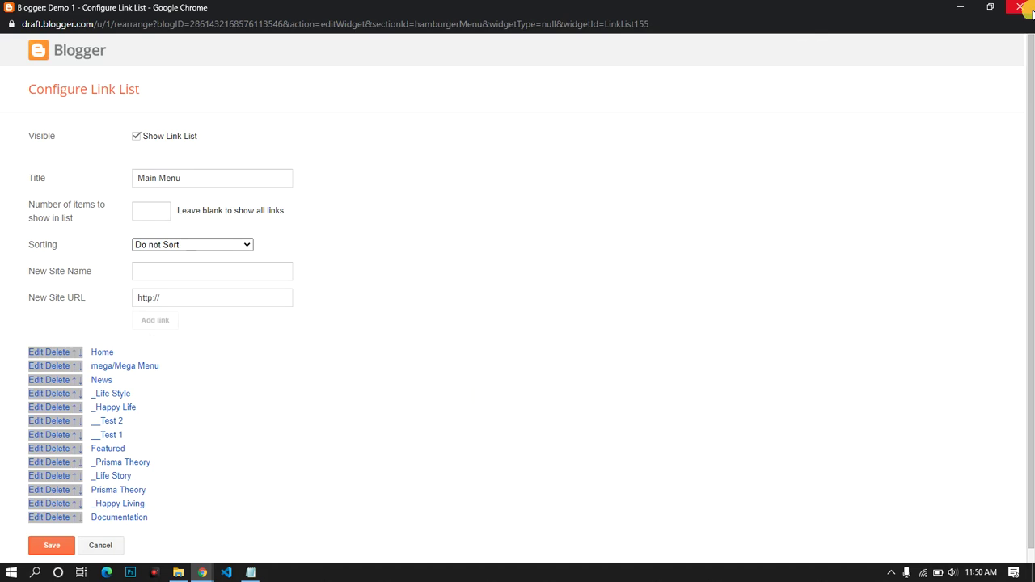
pyautogui.click(990, 6)
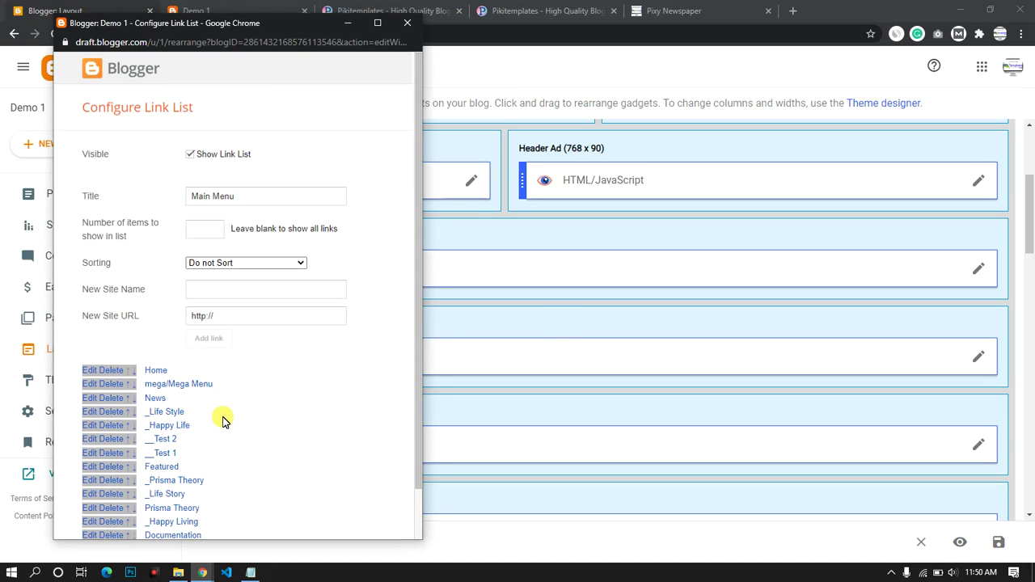
# Open the mega/Mega Menu entry in the link list to examine its name and URL, and close it unchanged.
pyautogui.scroll(-2, 223, 420)
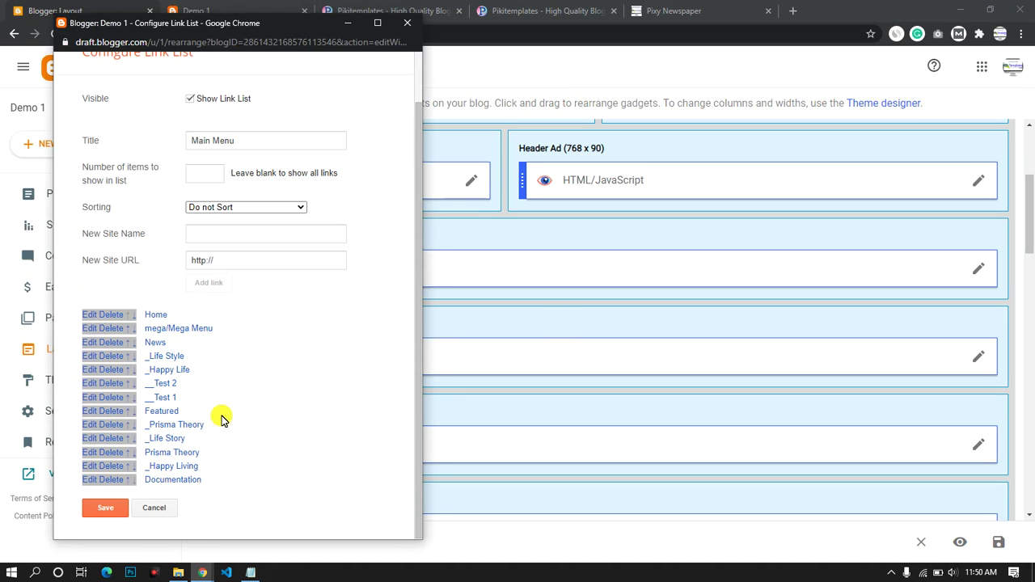
pyautogui.click(89, 328)
pyautogui.doubleClick(253, 390)
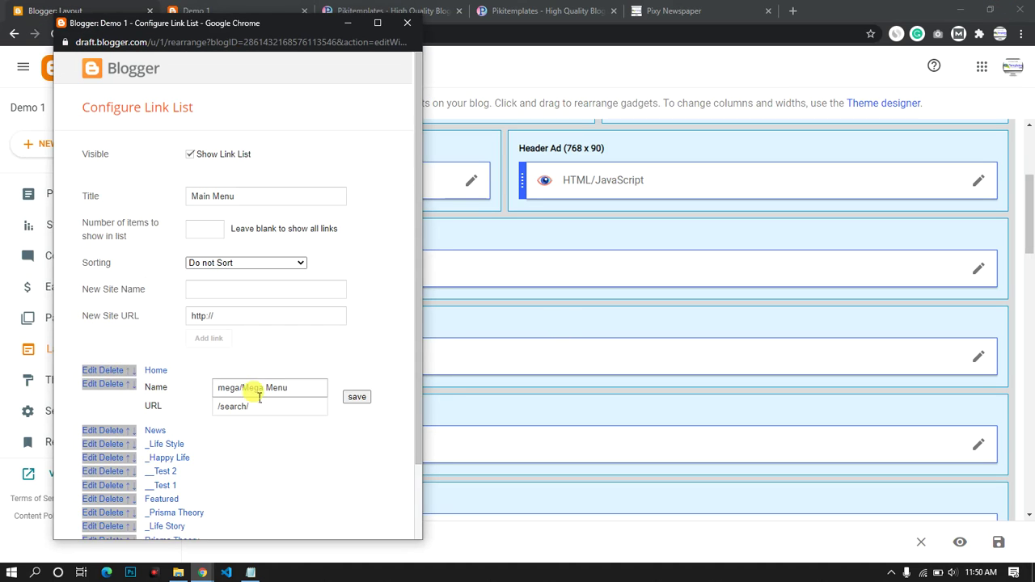
pyautogui.click(356, 397)
# Enter mega/Life Ok as the new link's name and clear its URL field.
pyautogui.click(215, 293)
pyautogui.write('mega/Life Ok')
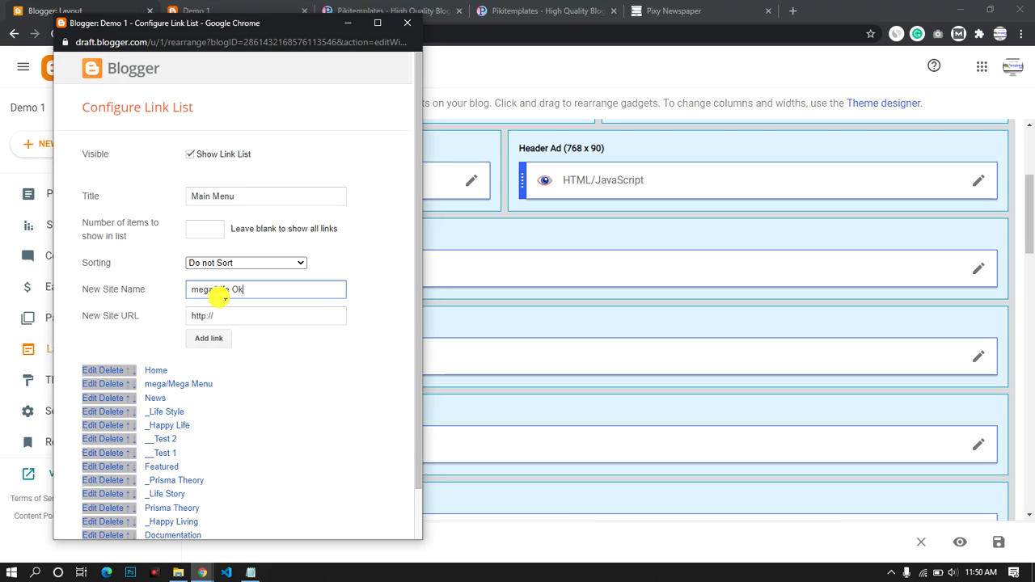
pyautogui.moveTo(243, 317); pyautogui.dragTo(196, 319)
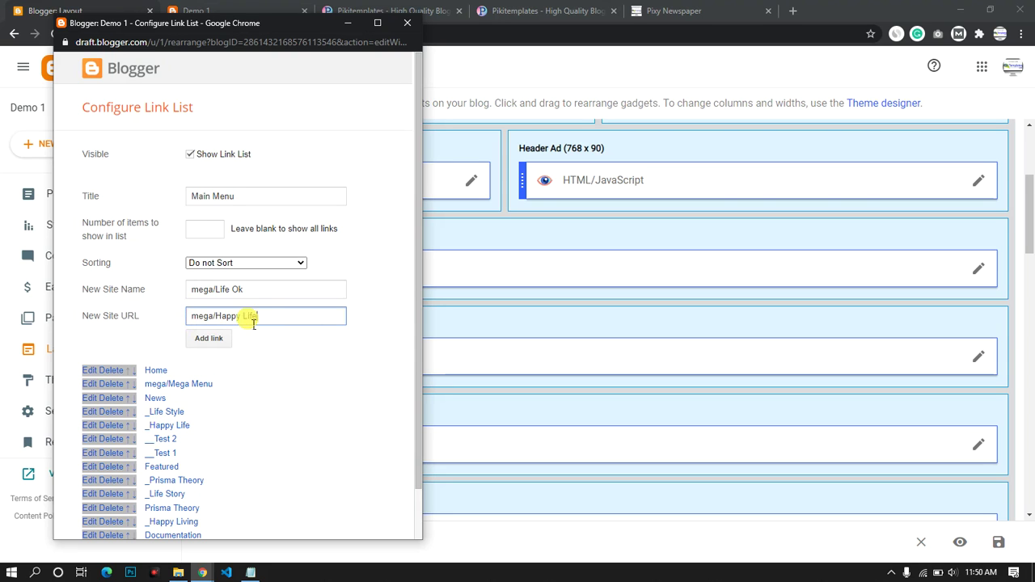
pyautogui.moveTo(243, 321); pyautogui.dragTo(188, 317)
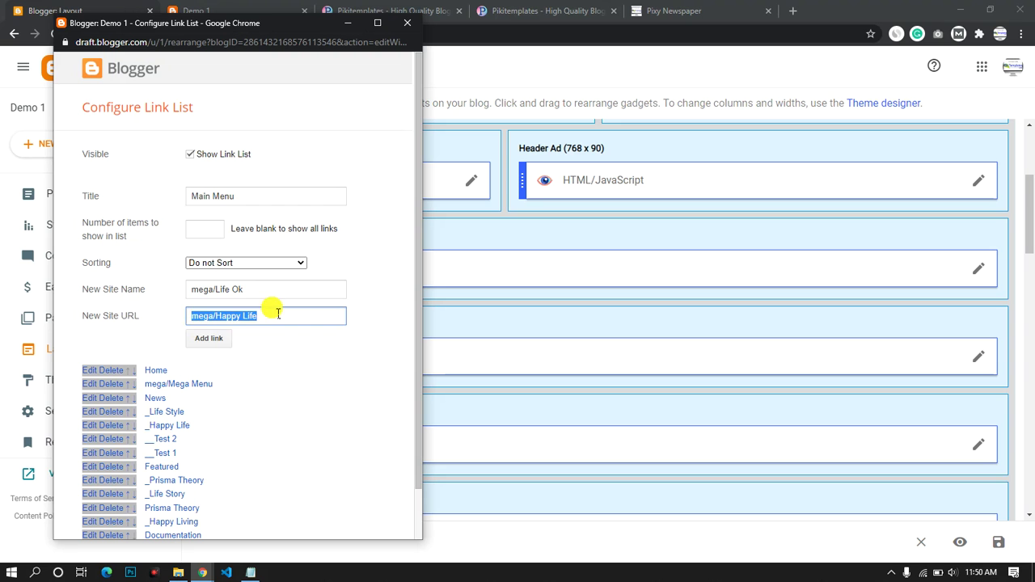
pyautogui.press('BackSpace')
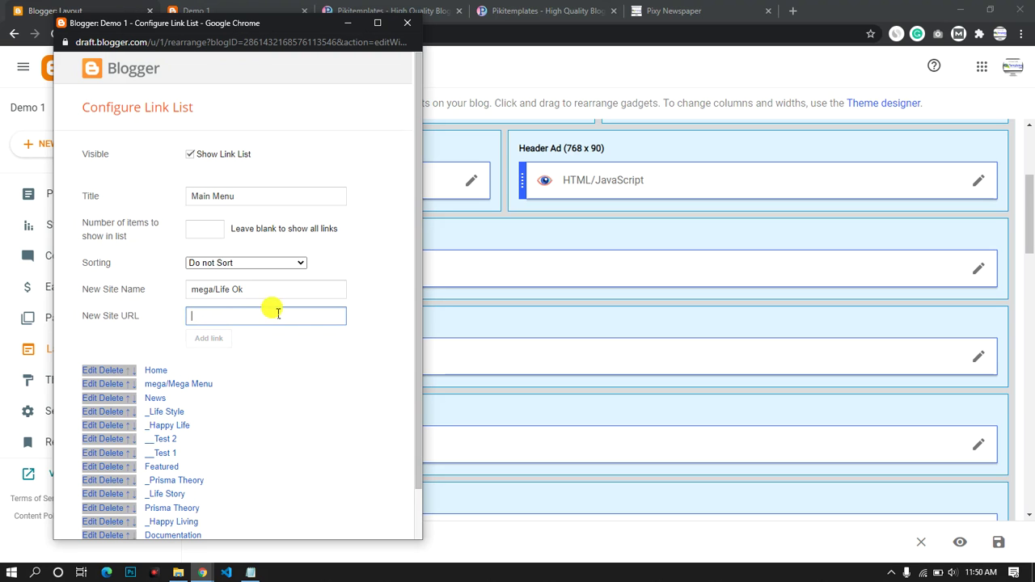
# In the theme documentation, copy the /search/ shortcut code for recent posts in the mega menu.
pyautogui.click(688, 8)
pyautogui.click(582, 7)
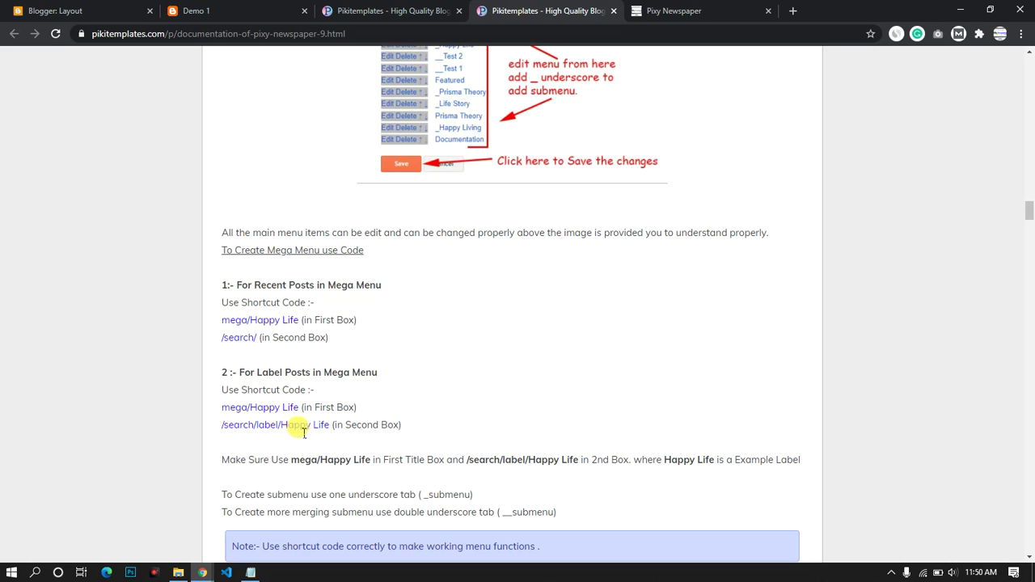
pyautogui.moveTo(217, 338); pyautogui.dragTo(346, 338)
pyautogui.click(368, 355)
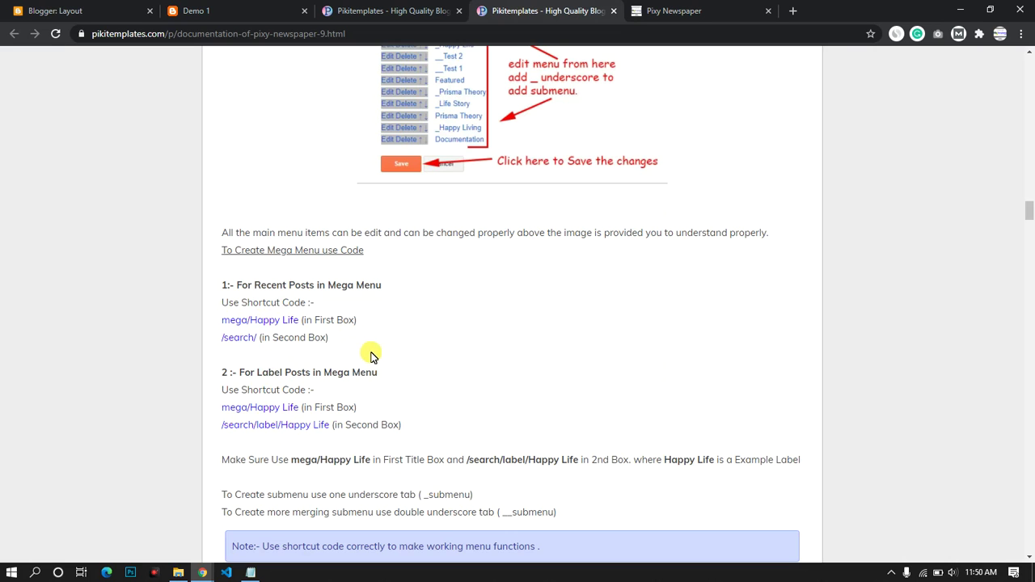
pyautogui.moveTo(222, 424)
pyautogui.mouseDown()
pyautogui.moveTo(347, 423)
pyautogui.moveTo(227, 424)
pyautogui.mouseUp()
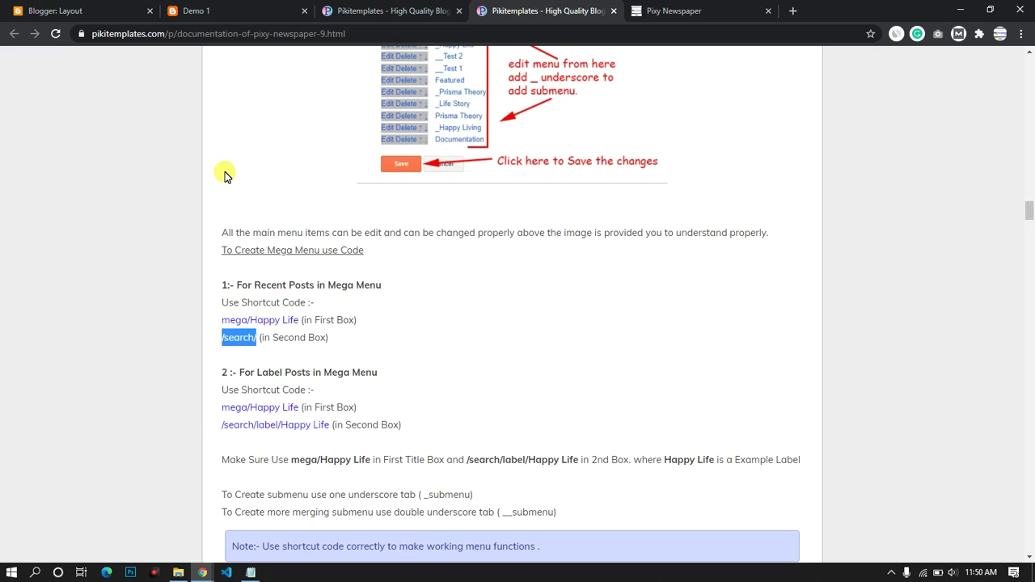
# Return to the Main Menu link list, set the new link's URL to /search/ and add the link.
pyautogui.click(97, 10)
pyautogui.moveTo(202, 572)
pyautogui.click(275, 513)
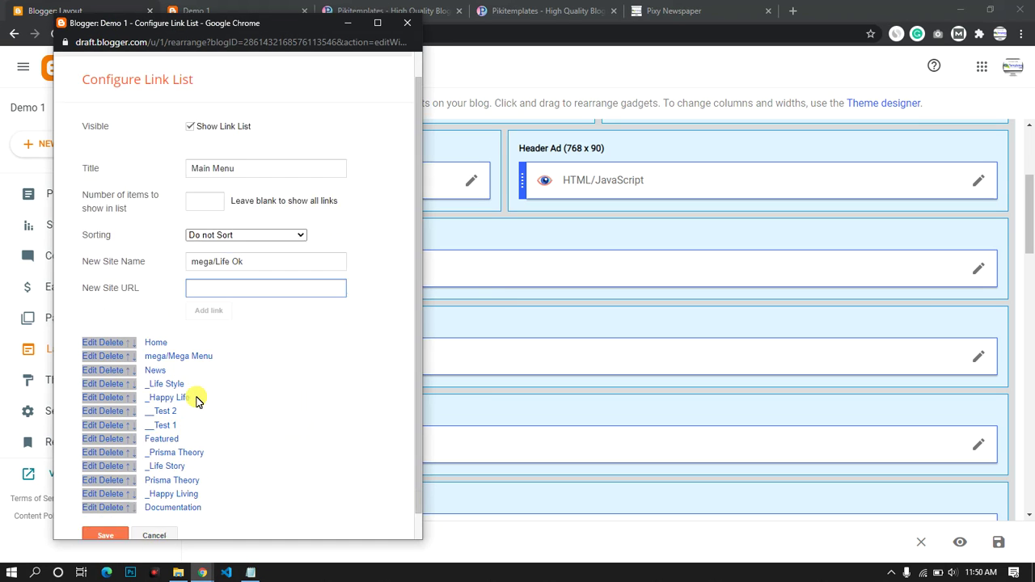
pyautogui.scroll(-1, 197, 402)
pyautogui.click(261, 263)
pyautogui.write('/search/')
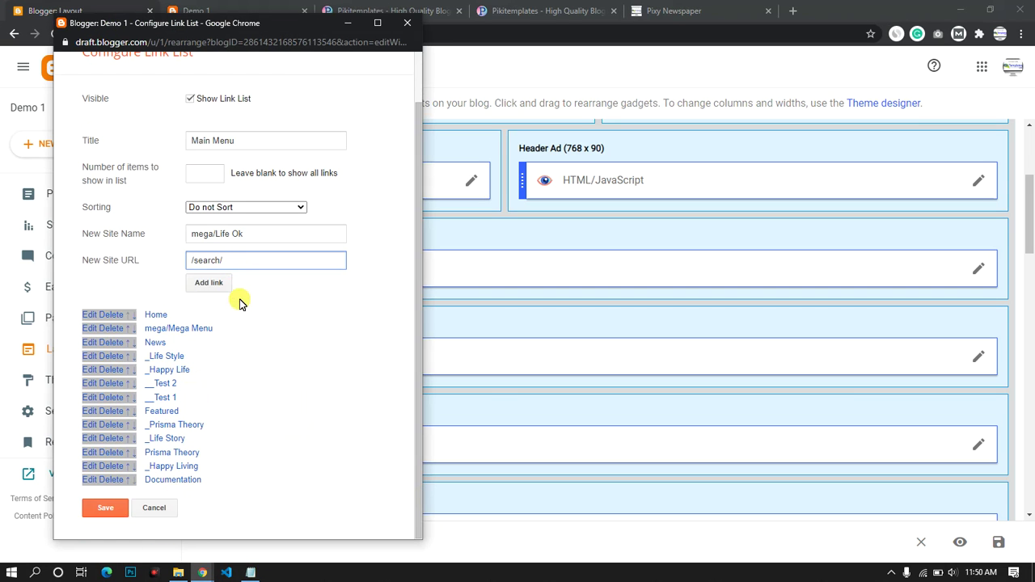
pyautogui.click(209, 282)
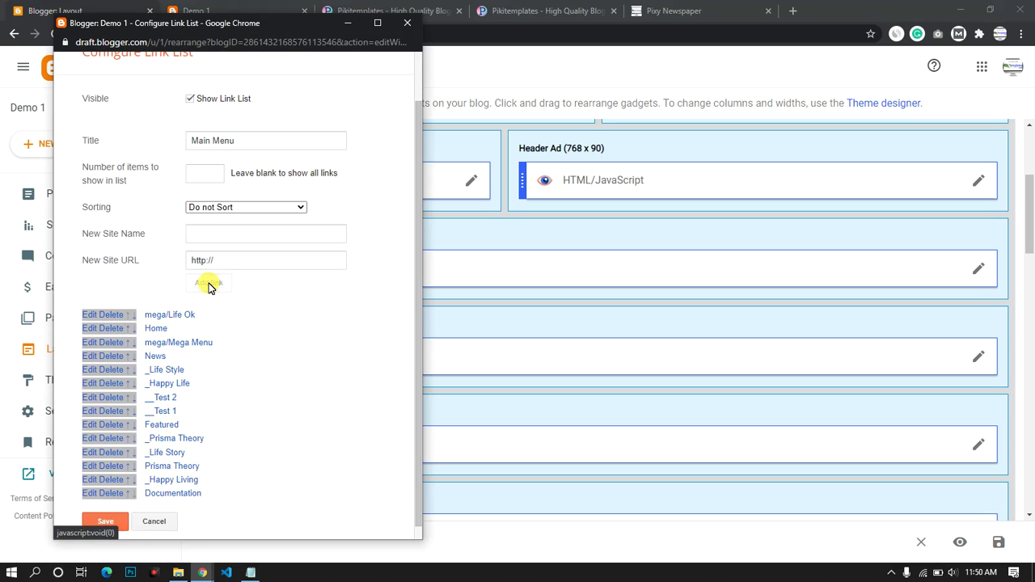
# Move the mega/Life Ok link down one place, below Home, and save the Main Menu gadget.
pyautogui.click(134, 315)
pyautogui.scroll(-1, 139, 354)
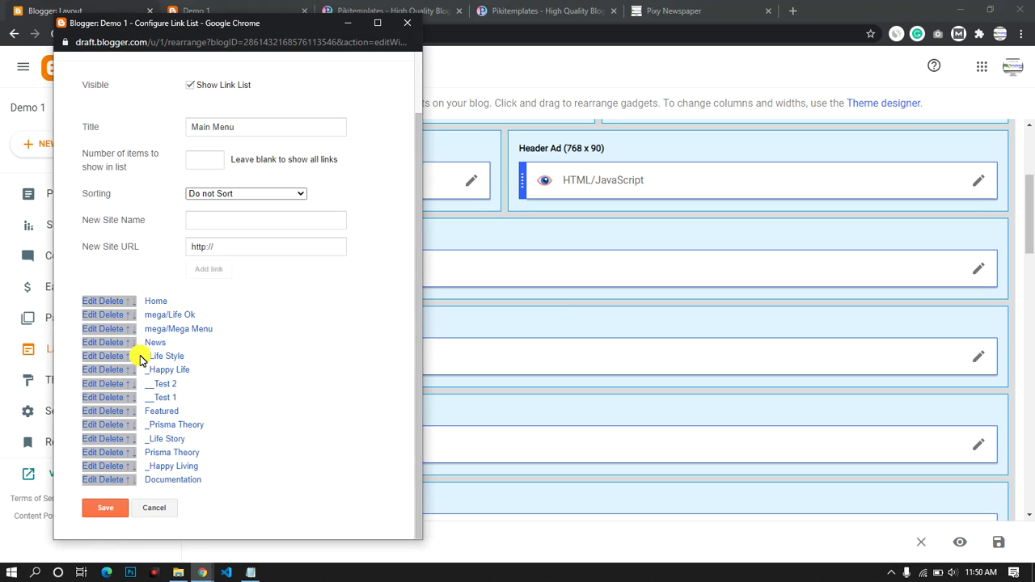
pyautogui.click(95, 508)
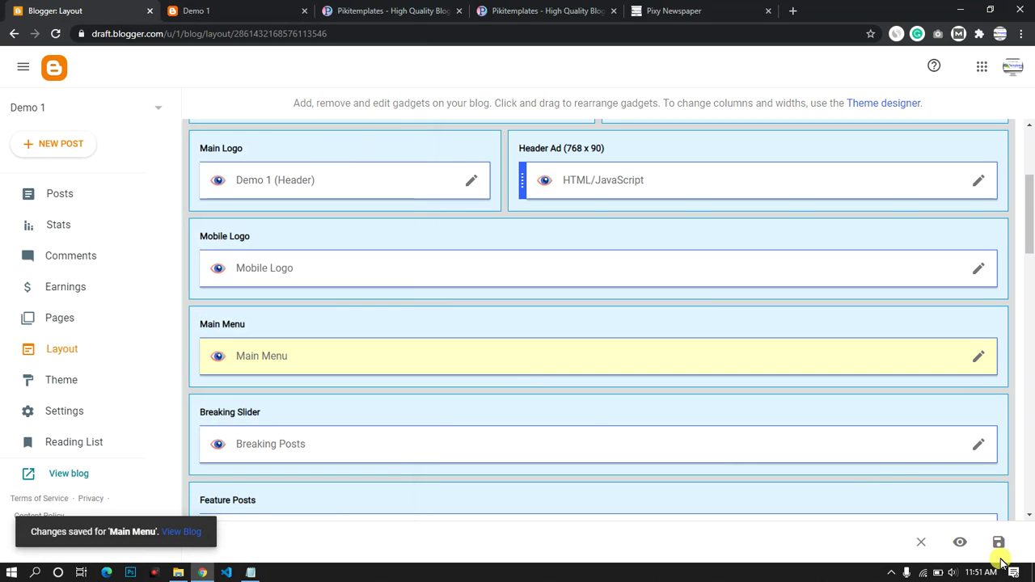
# On the blog, check the Life Ok mega menu and the Featured and News dropdowns, including the Happy Life submenu.
pyautogui.click(227, 11)
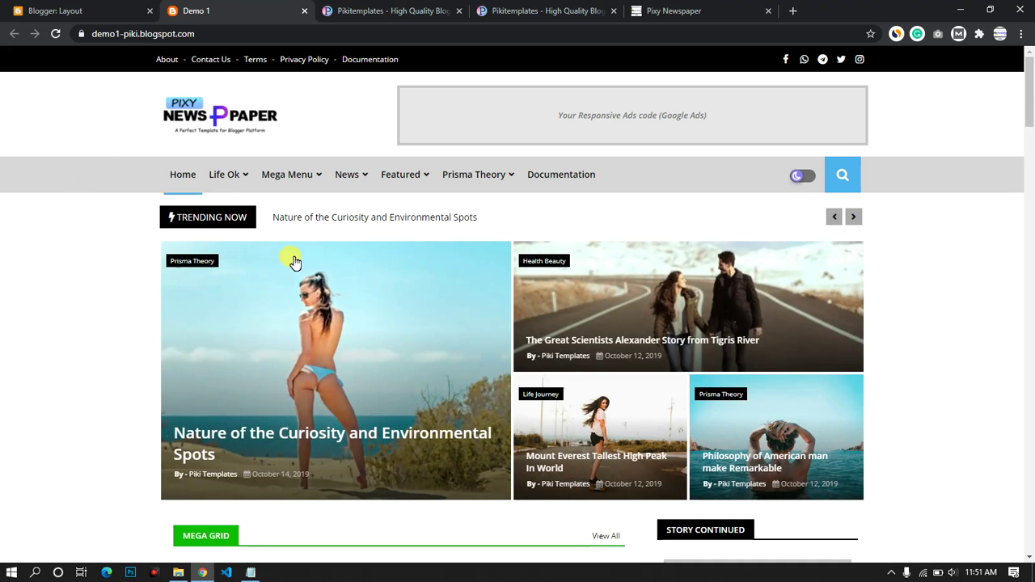
pyautogui.moveTo(229, 178)
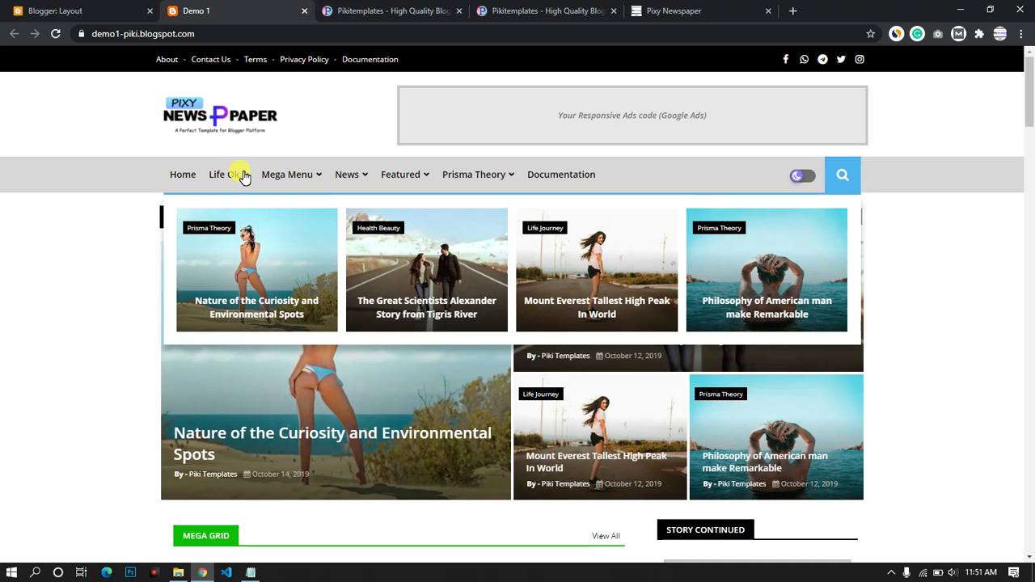
pyautogui.moveTo(401, 178)
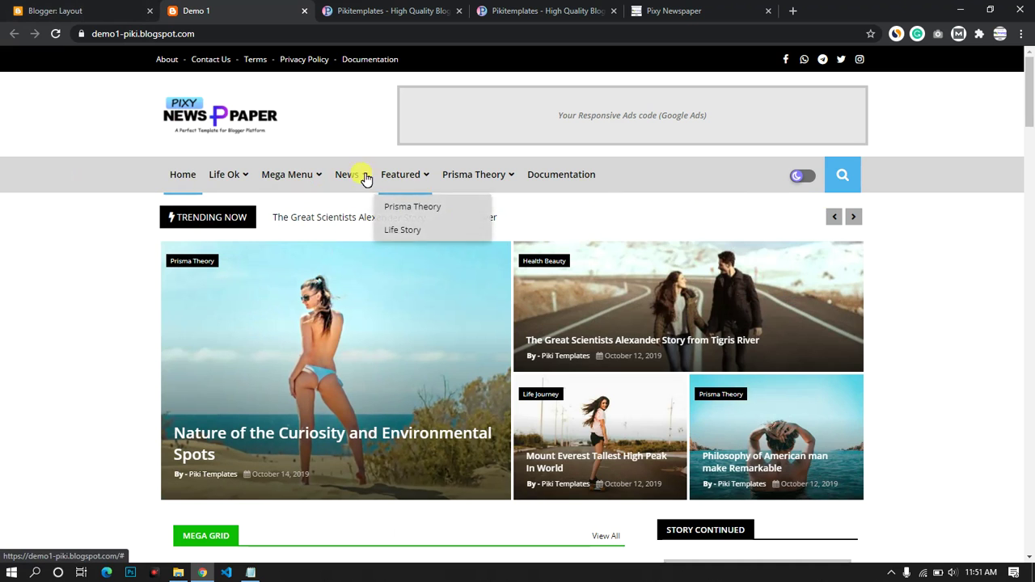
pyautogui.moveTo(348, 179)
pyautogui.moveTo(429, 230)
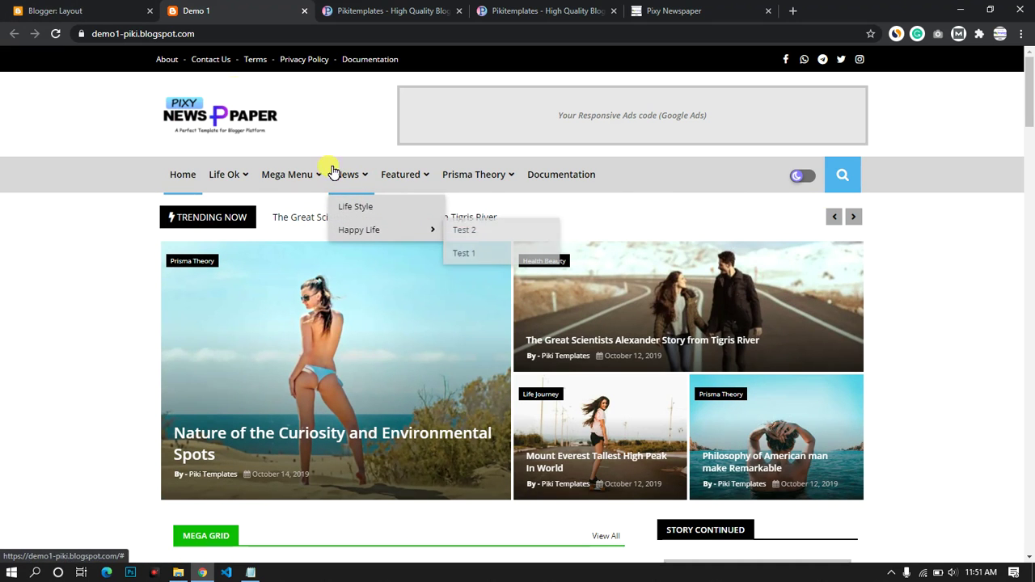
# Reopen the Main Menu gadget, examine the __Test 2 and _Happy Life entries, and save the link list unchanged.
pyautogui.click(81, 10)
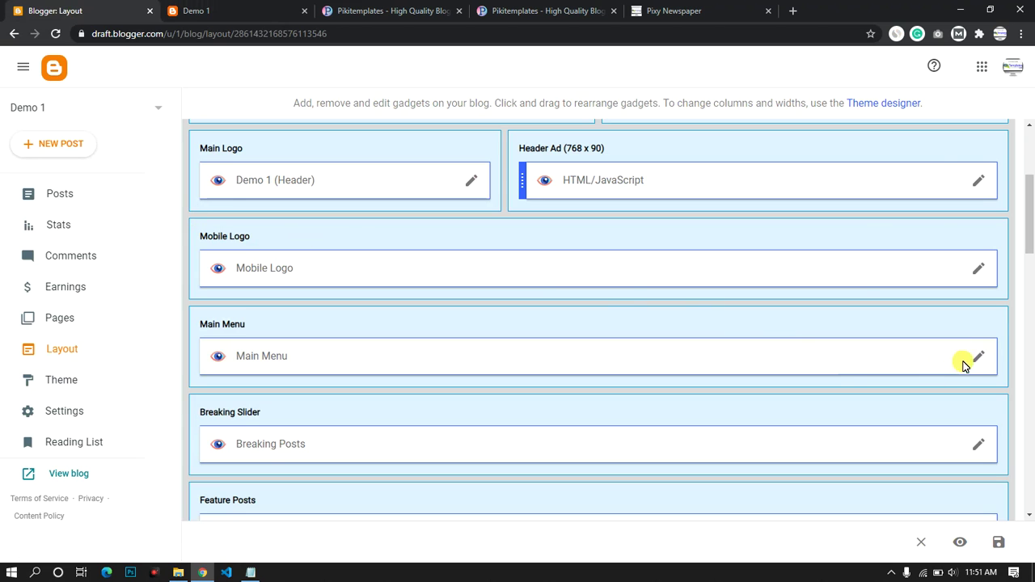
pyautogui.click(980, 360)
pyautogui.scroll(-3, 192, 351)
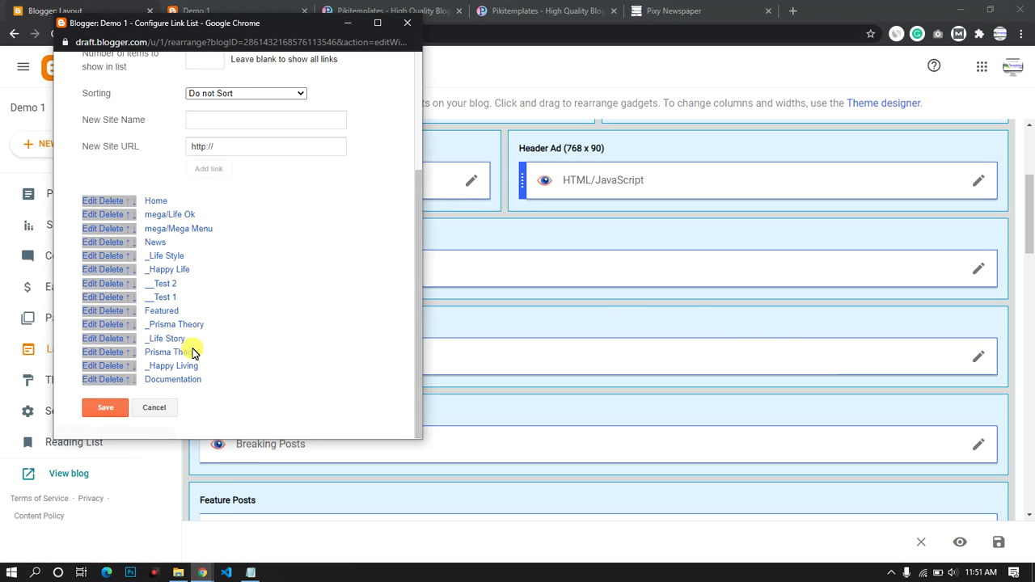
pyautogui.click(91, 284)
pyautogui.scroll(-2, 194, 330)
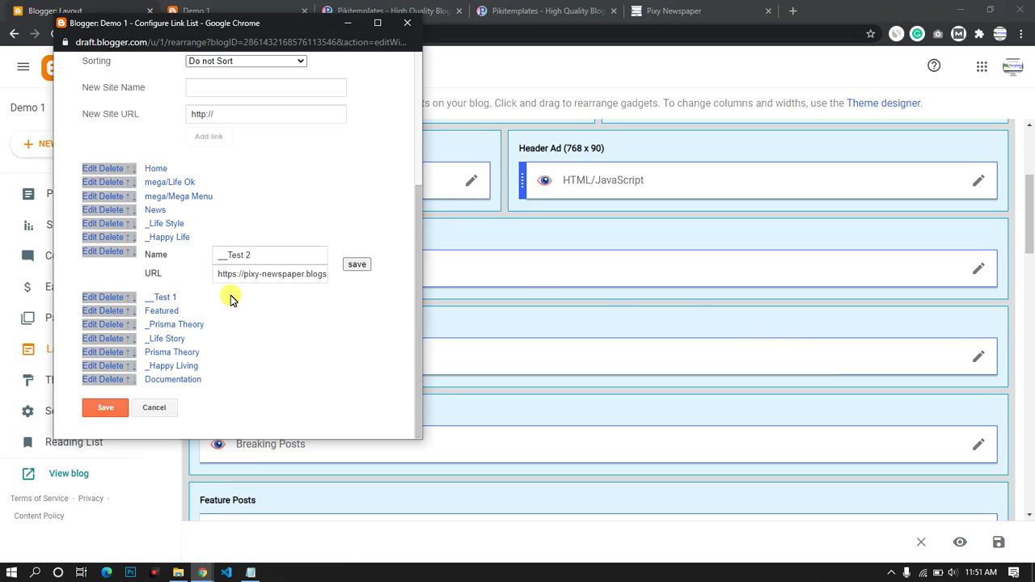
pyautogui.click(236, 257)
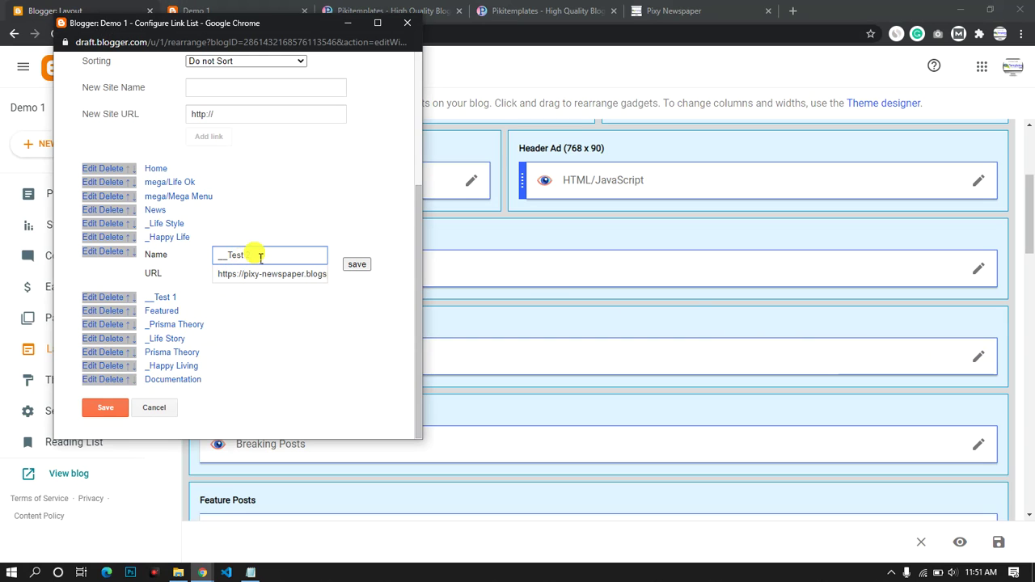
pyautogui.click(89, 237)
pyautogui.scroll(-3, 185, 284)
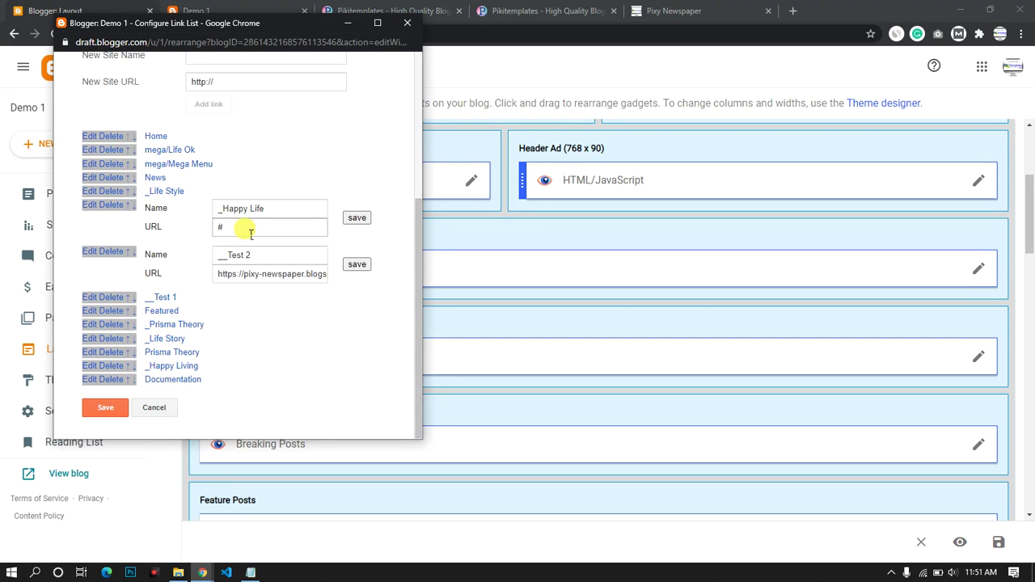
pyautogui.click(357, 264)
pyautogui.click(355, 250)
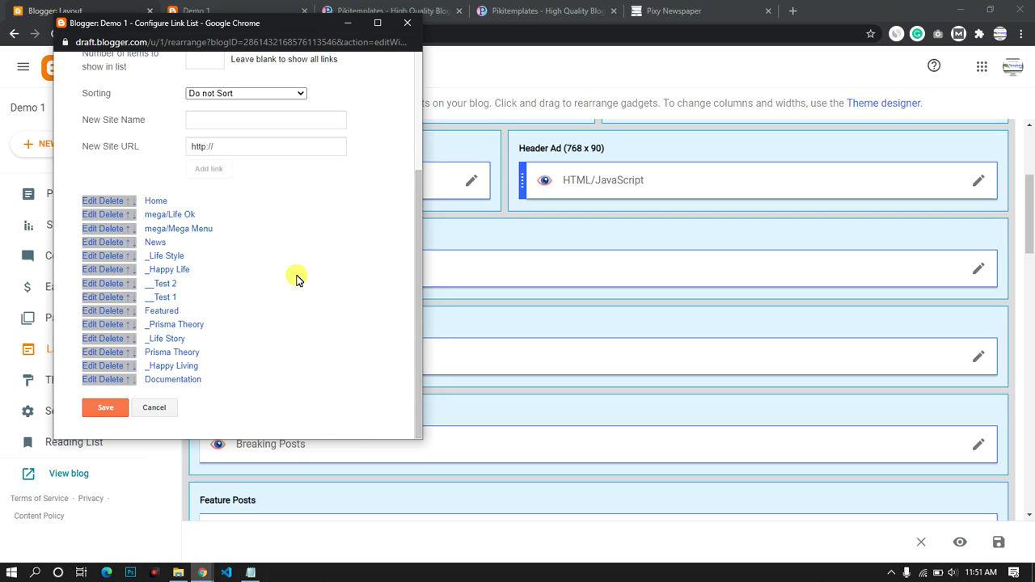
pyautogui.click(104, 410)
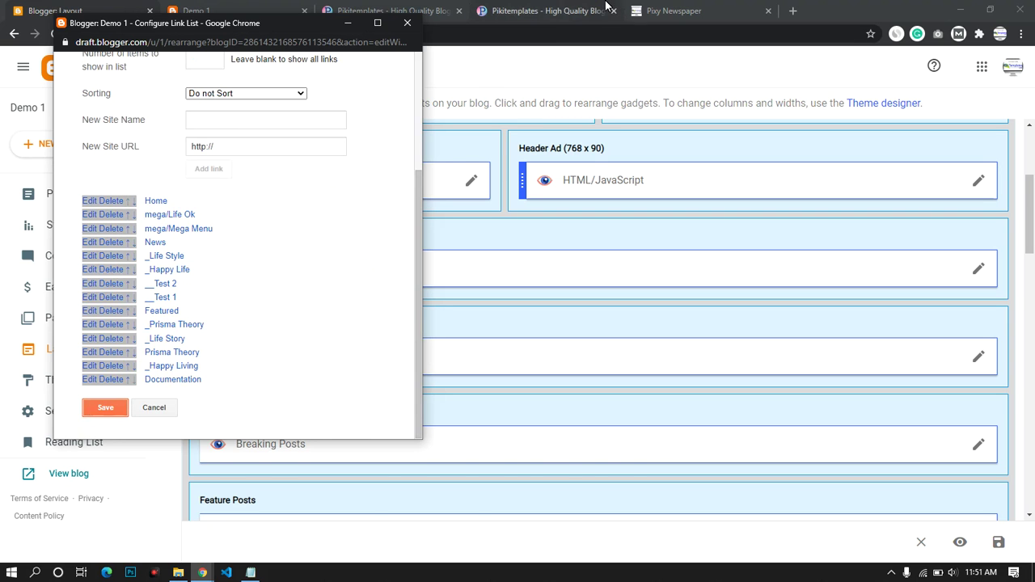
# Read the documentation's rules for single and double underscore submenus and for label posts in the mega menu.
pyautogui.click(558, 9)
pyautogui.click(381, 307)
pyautogui.scroll(-4, 381, 369)
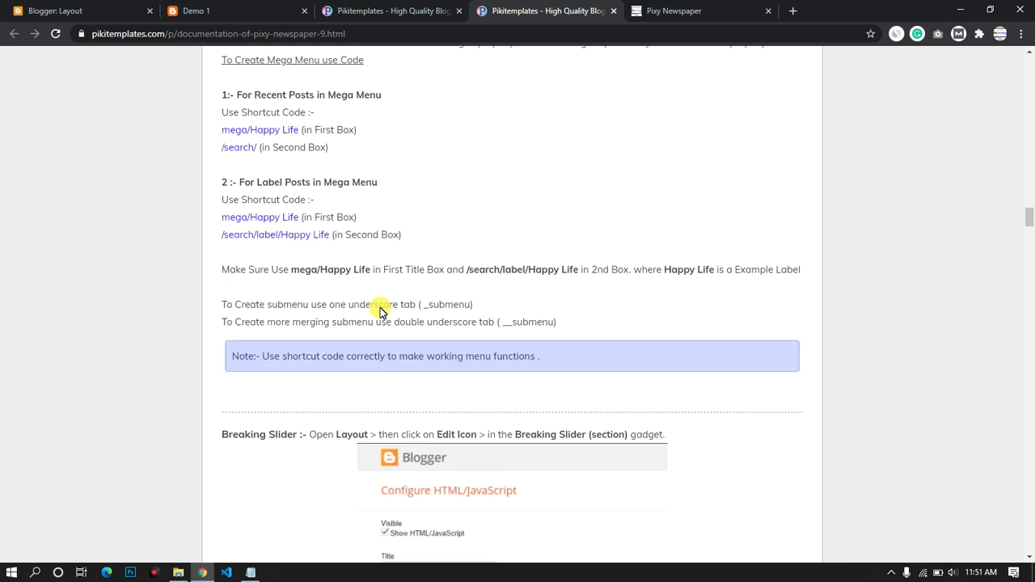
pyautogui.scroll(1, 323, 198)
pyautogui.moveTo(219, 184); pyautogui.dragTo(482, 188)
pyautogui.moveTo(571, 199); pyautogui.dragTo(245, 213)
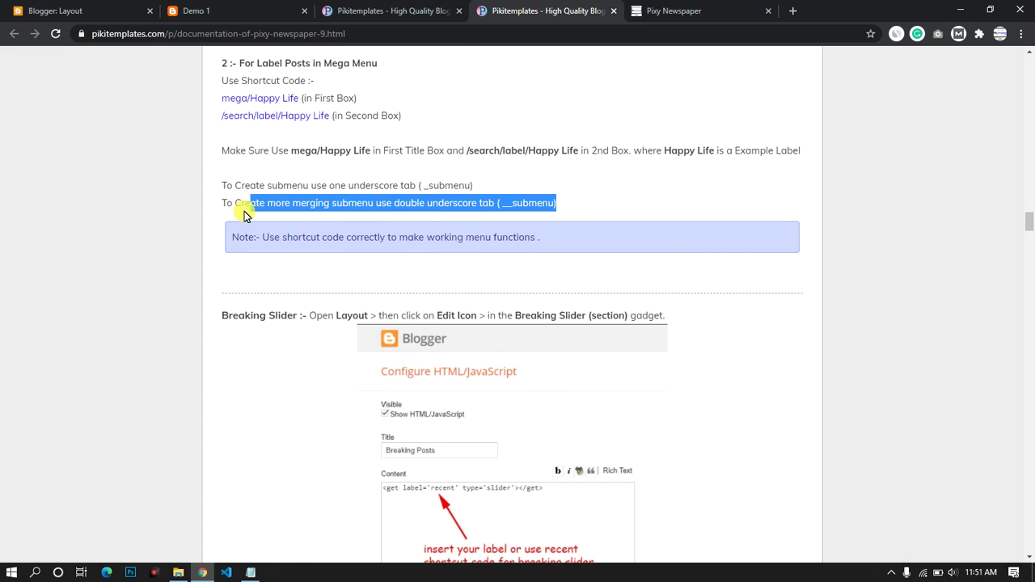
pyautogui.click(326, 156)
pyautogui.moveTo(231, 156); pyautogui.dragTo(807, 158)
pyautogui.click(748, 177)
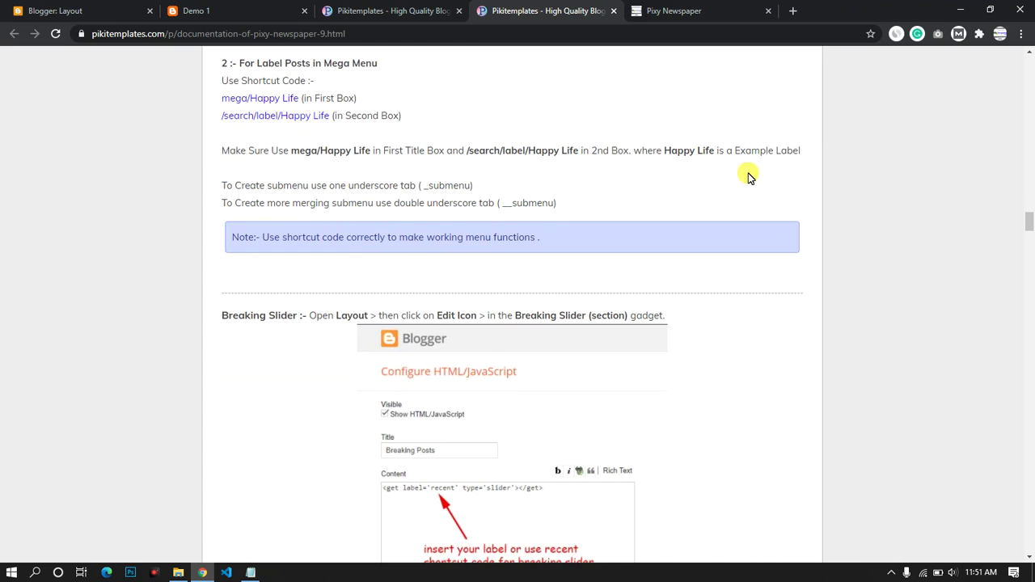
# Read the documentation's Breaking Slider section, including where the gadget is edited.
pyautogui.scroll(-2, 315, 282)
pyautogui.moveTo(228, 171); pyautogui.dragTo(693, 203)
pyautogui.click(693, 203)
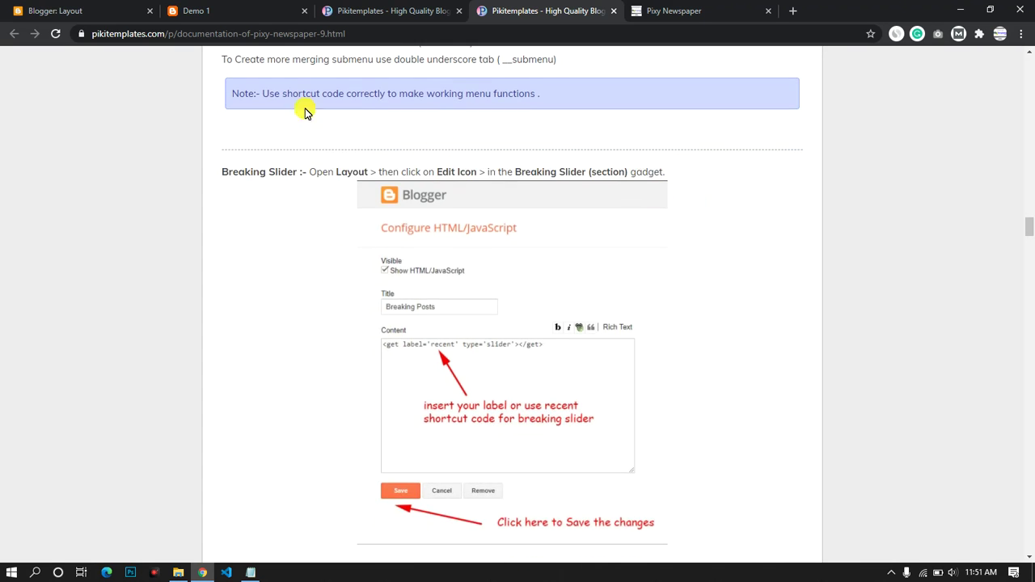
# View the blog's Trending Now breaking slider below the main menu.
pyautogui.click(138, 10)
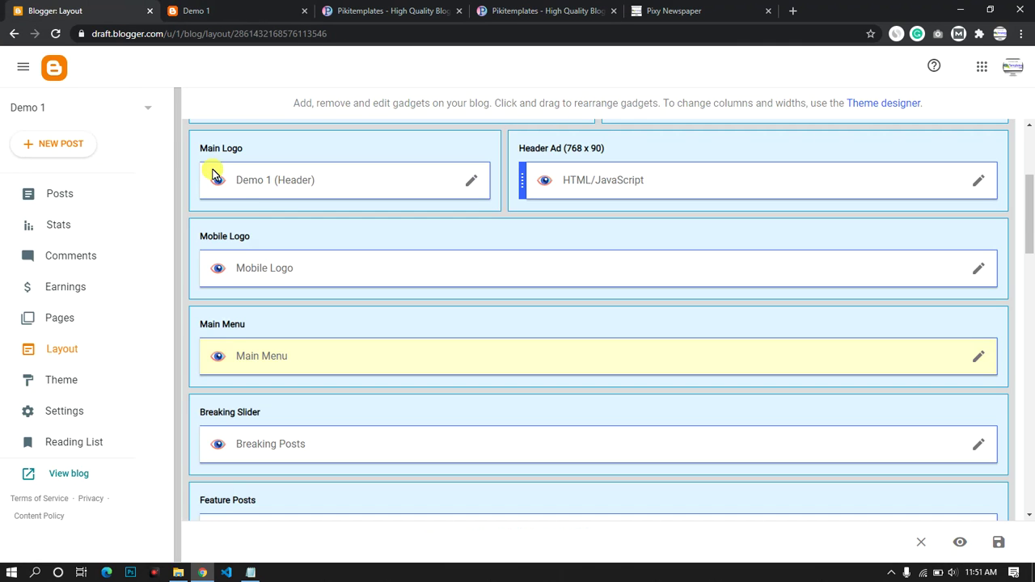
pyautogui.click(348, 8)
pyautogui.click(212, 11)
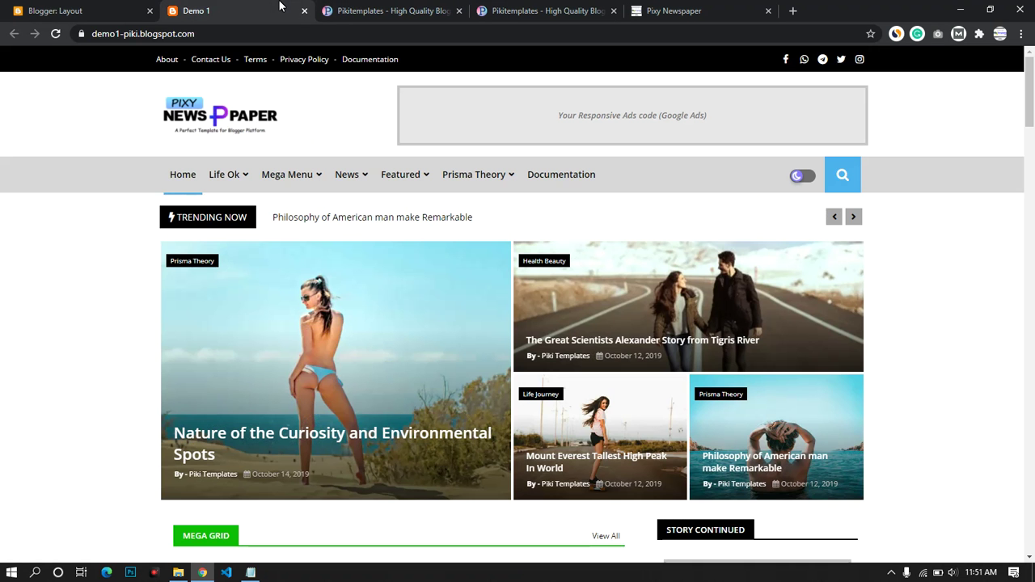
pyautogui.scroll(-1, 219, 151)
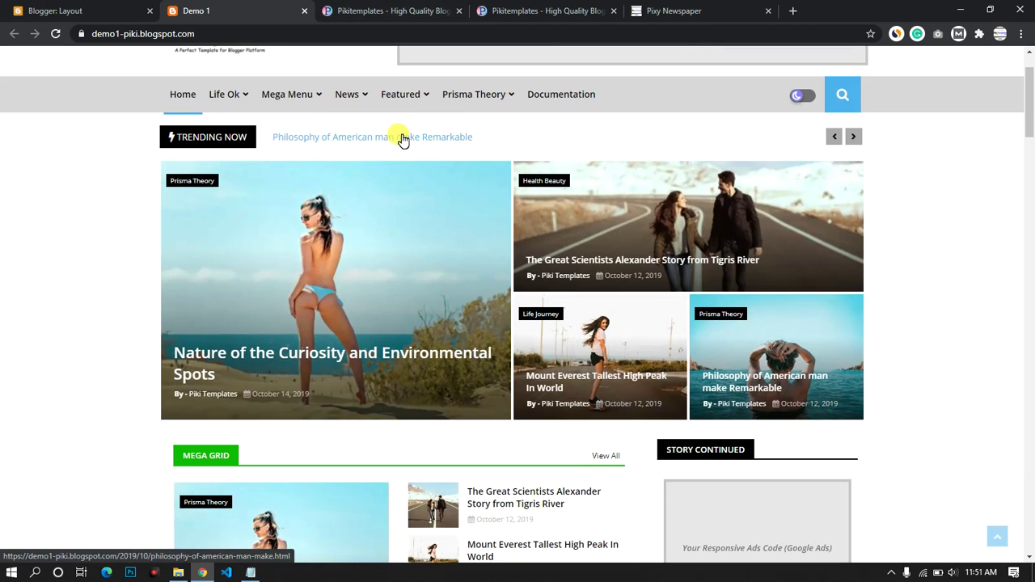
# Try to open the Breaking Posts gadget in the layout's Breaking Slider section for editing.
pyautogui.click(89, 10)
pyautogui.scroll(-2, 314, 292)
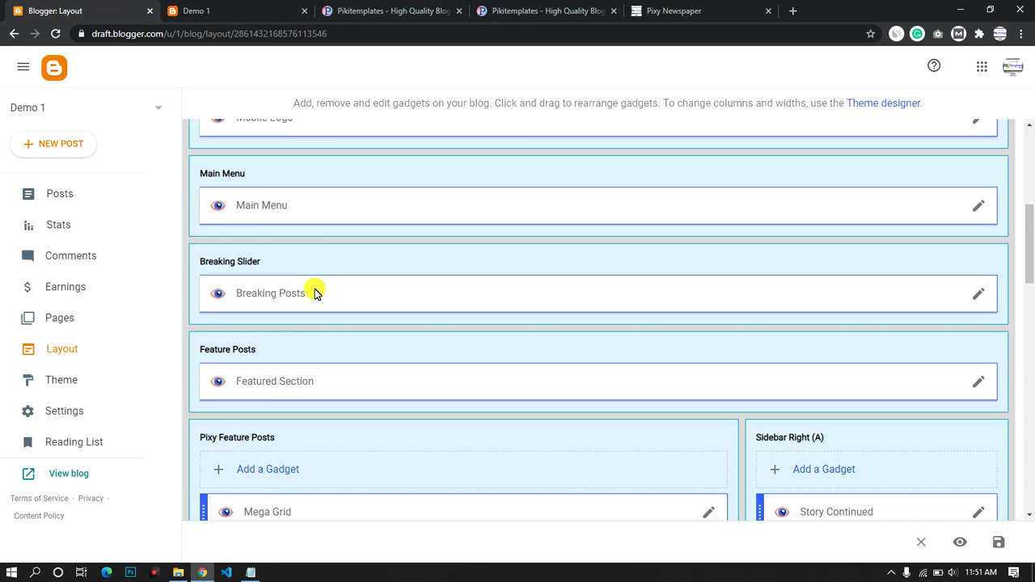
pyautogui.click(978, 294)
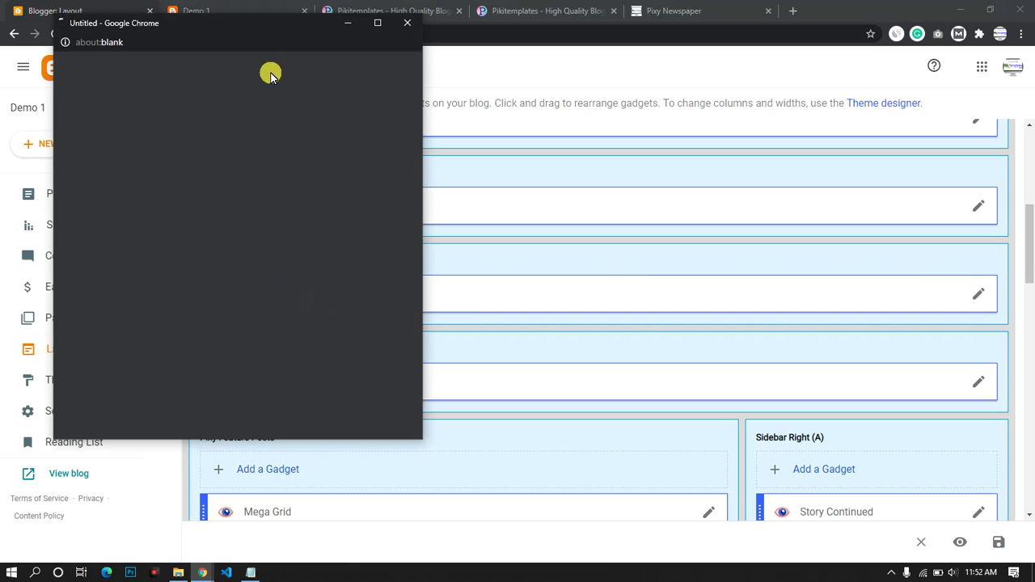
pyautogui.moveTo(272, 19); pyautogui.dragTo(276, 47)
# Read the documentation's breaking slider shortcodes for recent posts and for label posts.
pyautogui.click(453, 10)
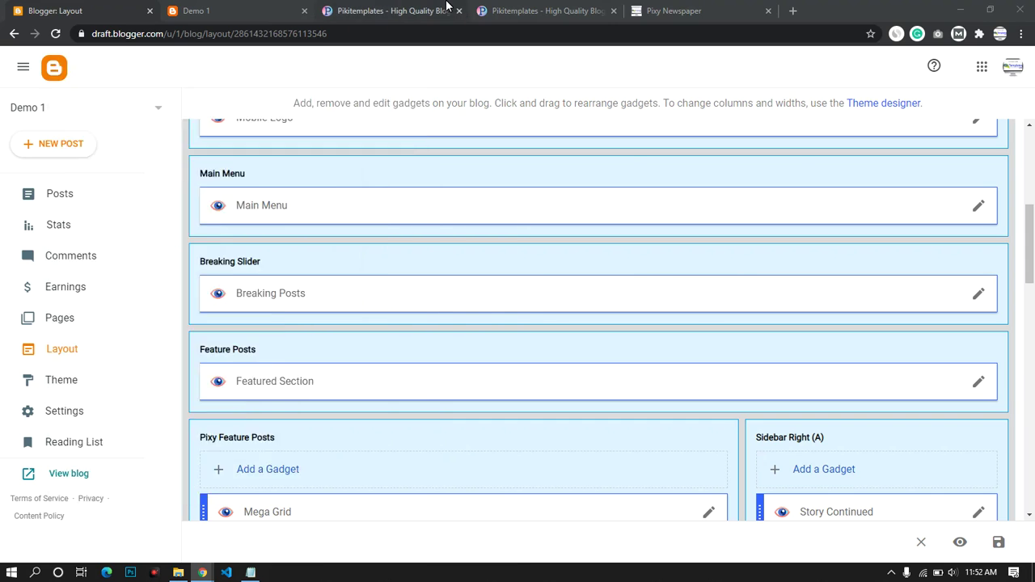
pyautogui.click(488, 10)
pyautogui.scroll(-5, 373, 245)
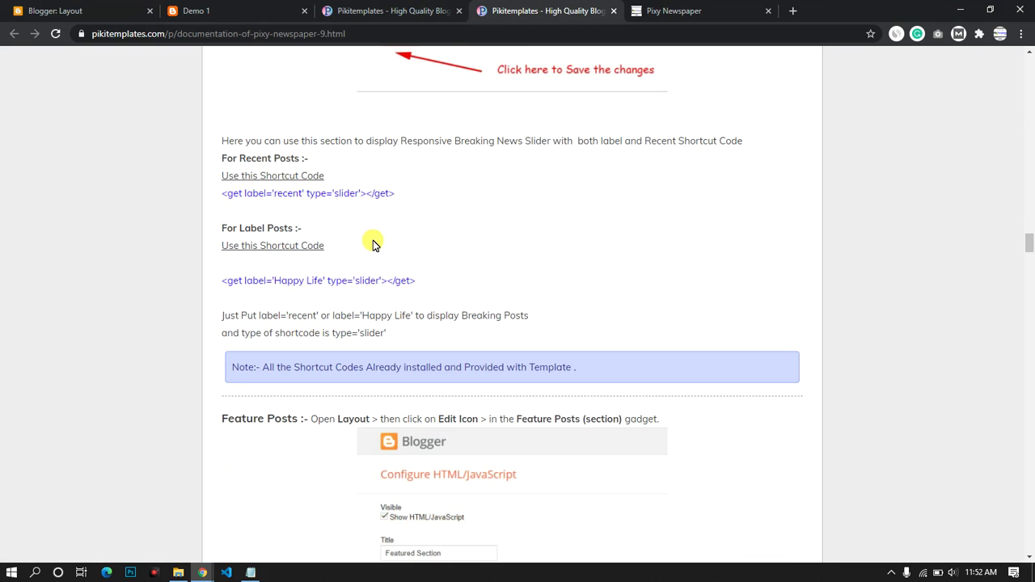
pyautogui.moveTo(227, 193); pyautogui.dragTo(404, 200)
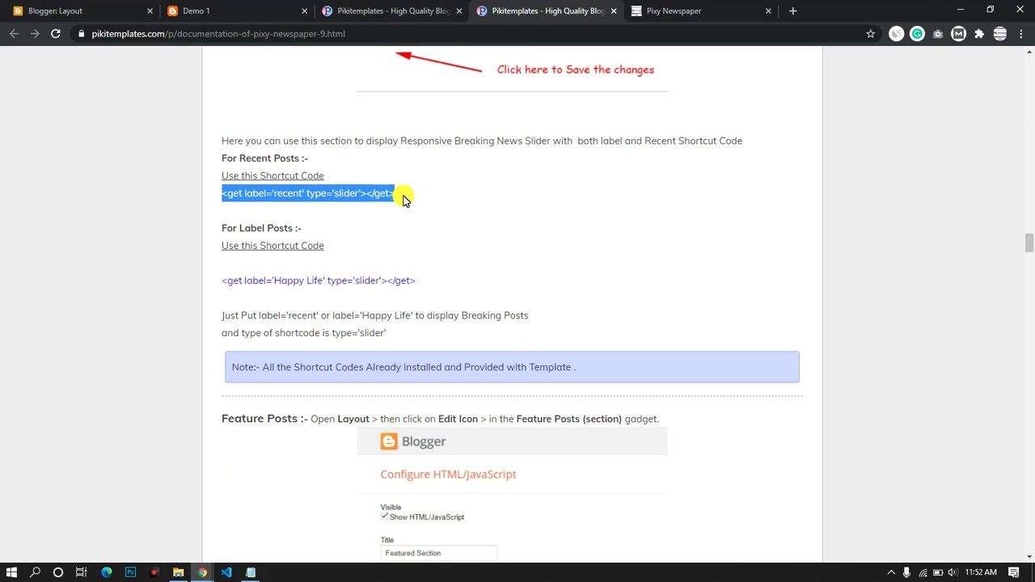
pyautogui.moveTo(420, 283); pyautogui.dragTo(212, 282)
pyautogui.moveTo(303, 229); pyautogui.dragTo(246, 204)
pyautogui.moveTo(306, 159); pyautogui.dragTo(220, 160)
# Return to the blog's layout and close the blank gadget editing window.
pyautogui.click(116, 10)
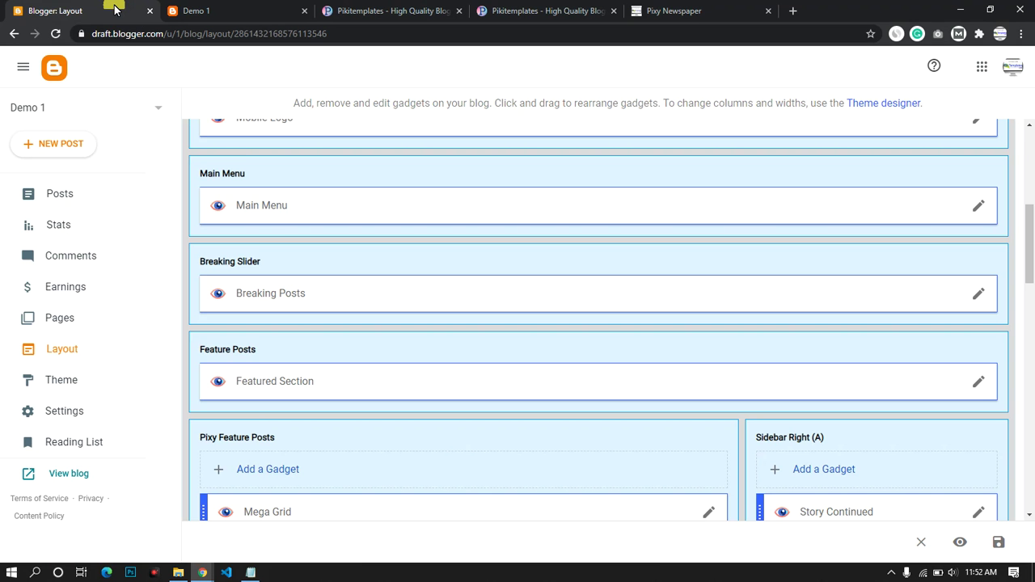
pyautogui.moveTo(215, 561)
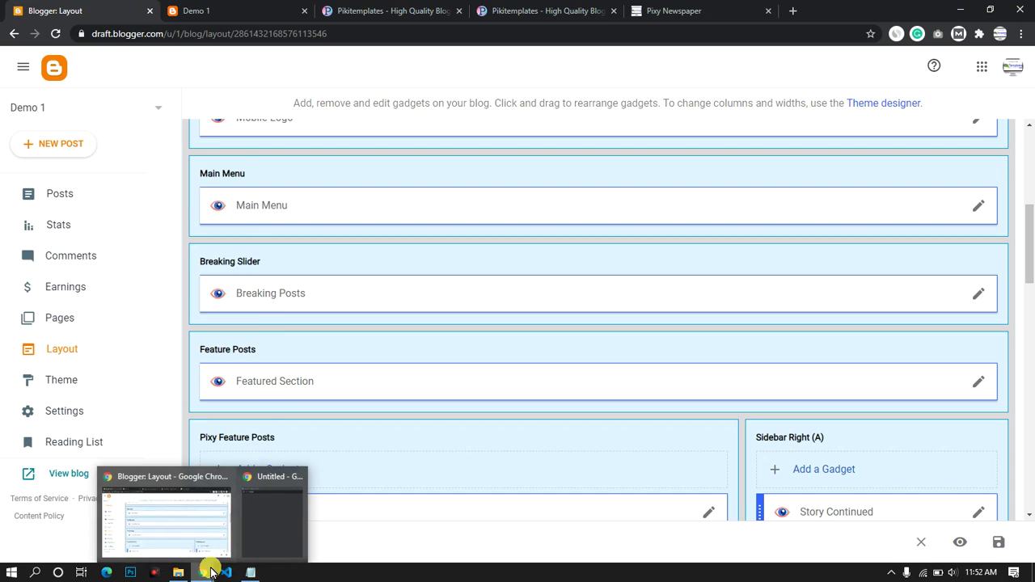
pyautogui.click(251, 532)
pyautogui.click(416, 77)
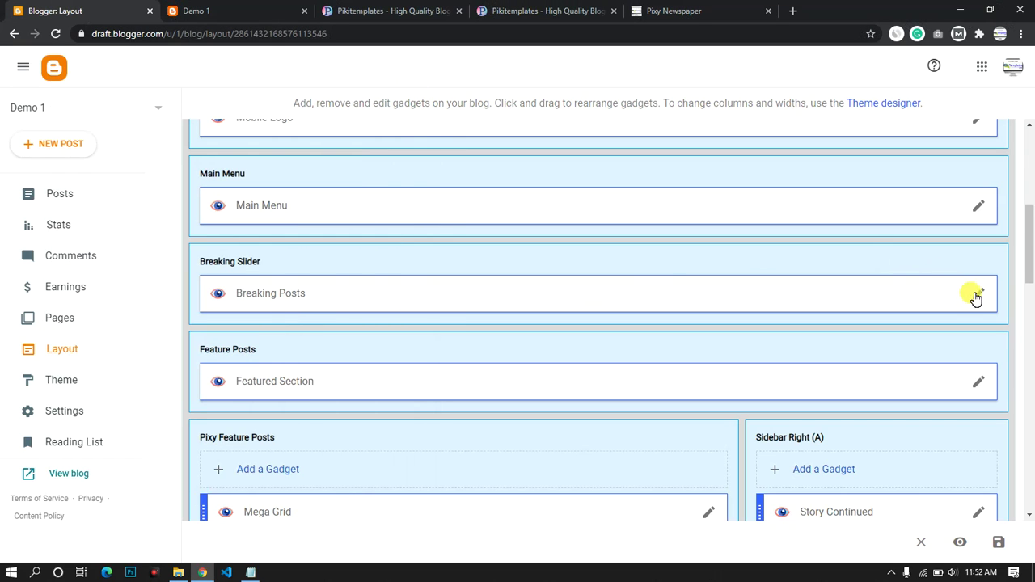
# Reopen the Breaking Posts gadget for editing and check the documentation's label shortcode while the editor loads.
pyautogui.click(977, 296)
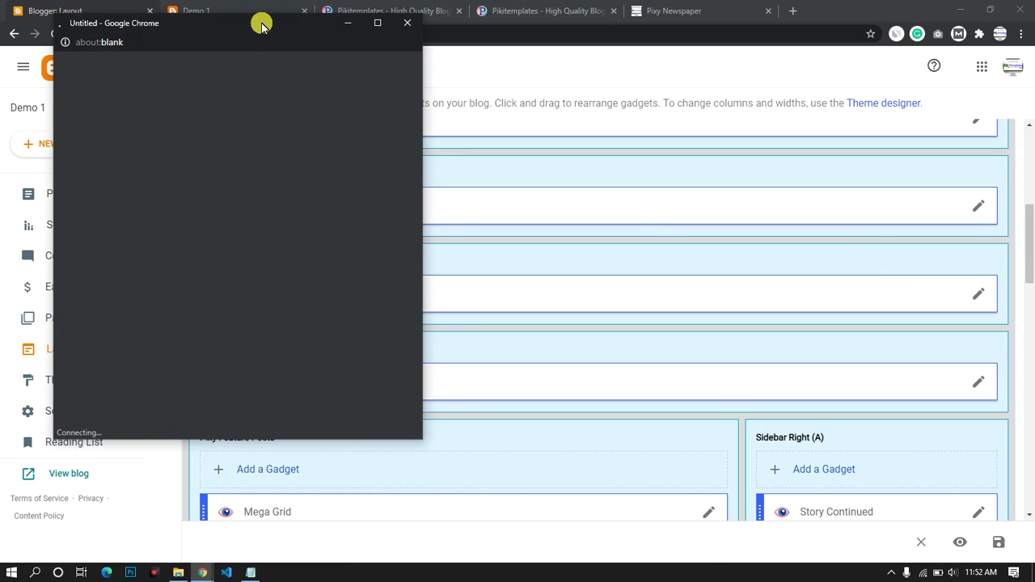
pyautogui.moveTo(261, 26); pyautogui.dragTo(291, 63)
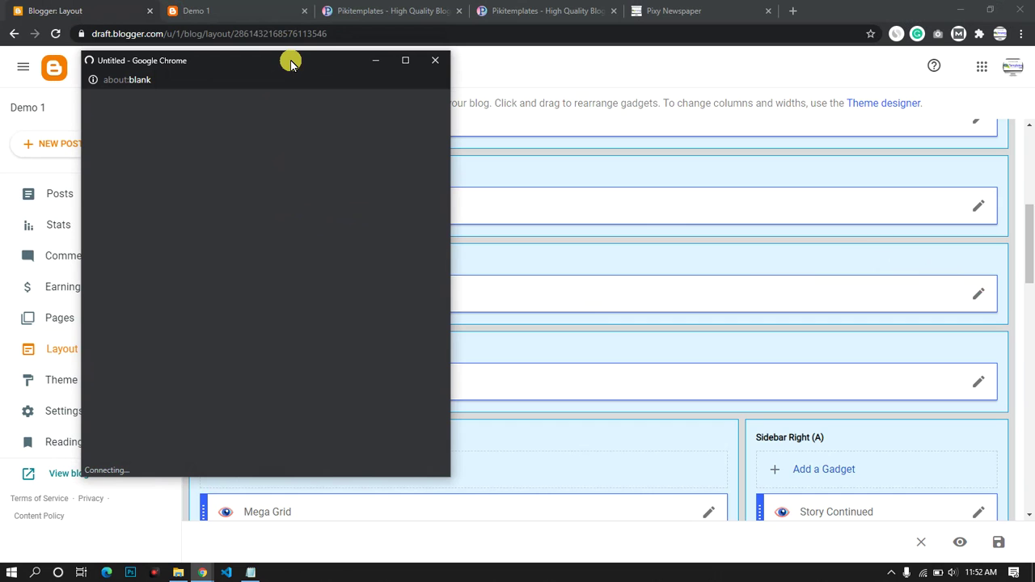
pyautogui.click(370, 10)
pyautogui.click(503, 10)
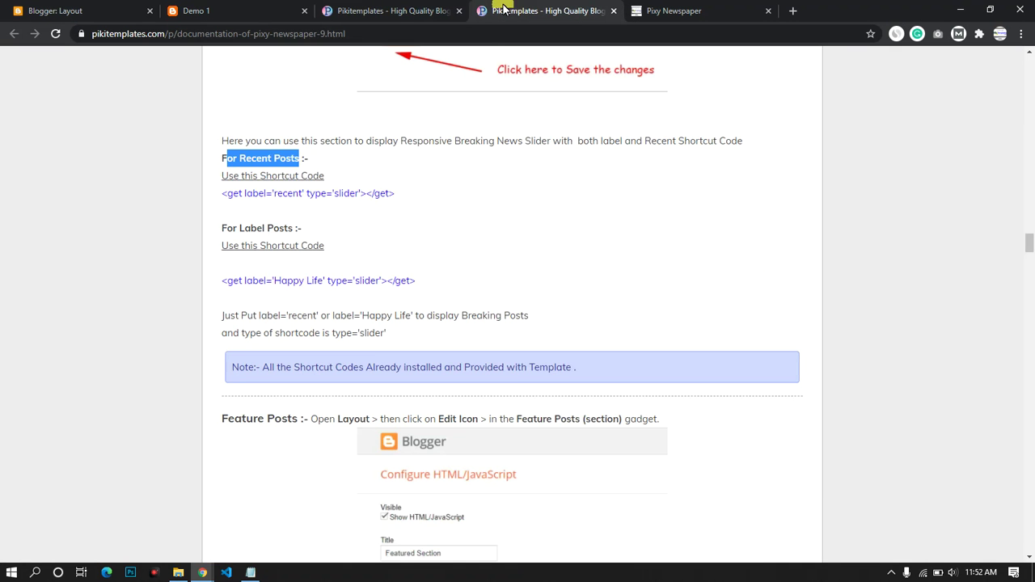
pyautogui.scroll(-2, 377, 333)
pyautogui.click(113, 11)
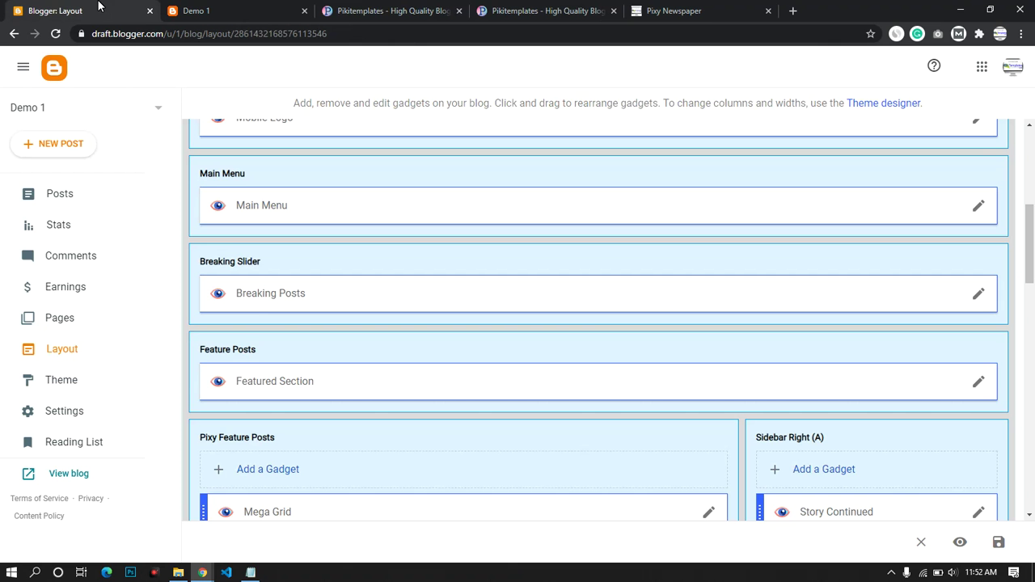
pyautogui.moveTo(203, 570)
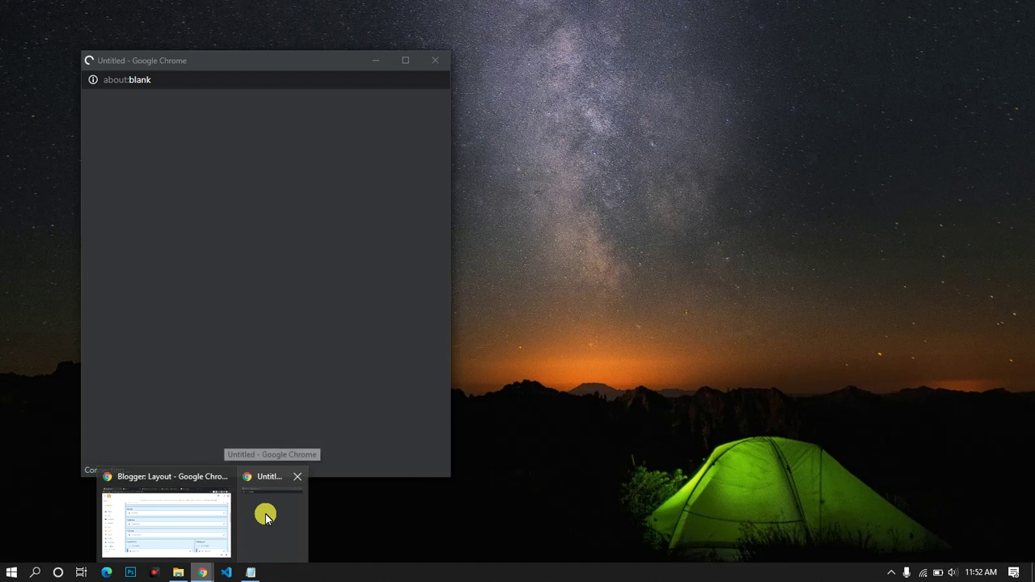
pyautogui.click(266, 517)
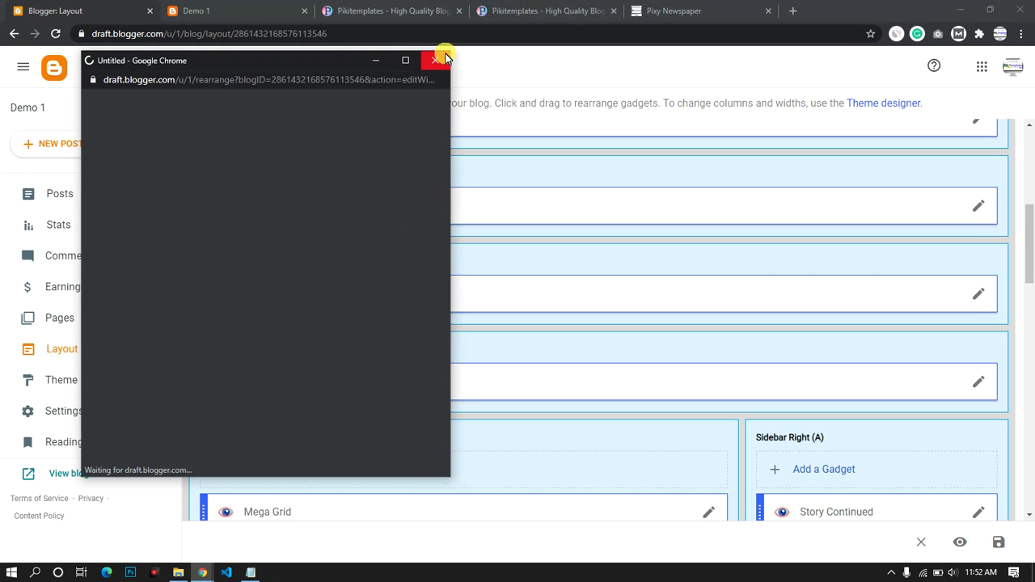
pyautogui.moveTo(310, 60); pyautogui.dragTo(440, 30)
# Replace recent with 'Your Label Here' in the Breaking Posts slider shortcode, and cancel the edit without saving.
pyautogui.click(324, 289)
pyautogui.moveTo(332, 255); pyautogui.dragTo(313, 255)
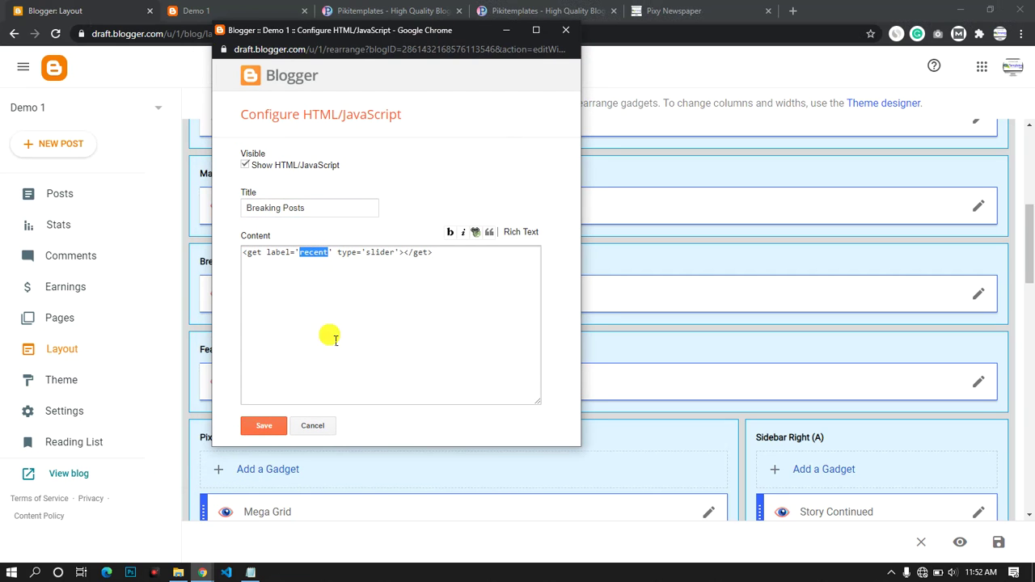
pyautogui.write('Your Label He')
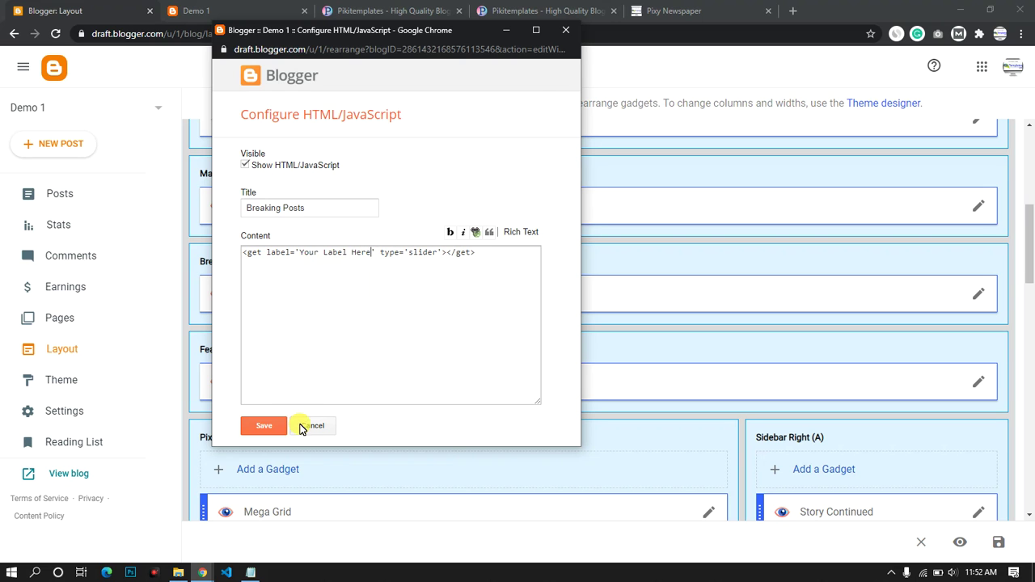
pyautogui.click(299, 426)
pyautogui.click(474, 120)
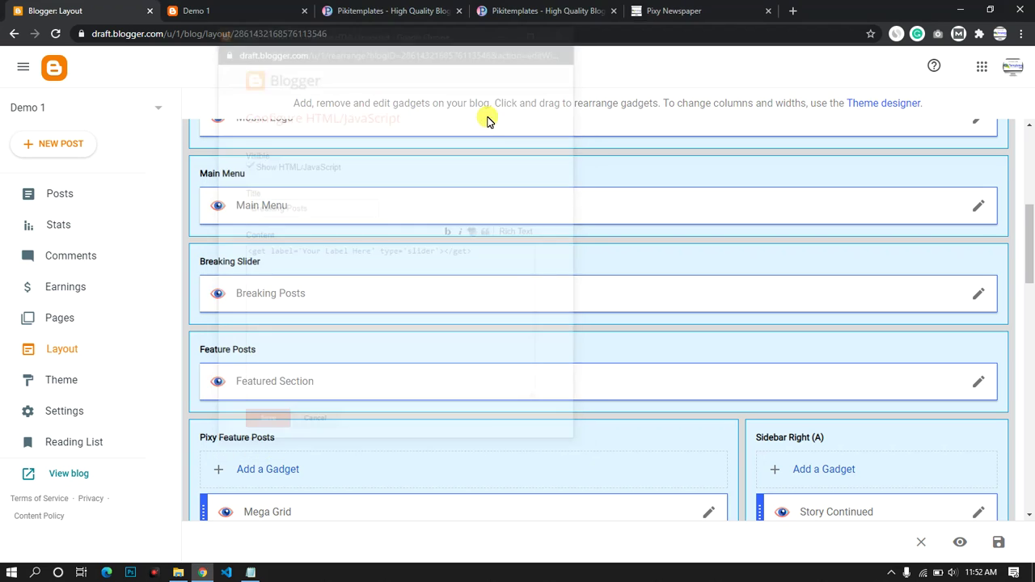
# Review the documentation's Breaking Slider section, from its label shortcode back up to its opening instructions.
pyautogui.click(550, 10)
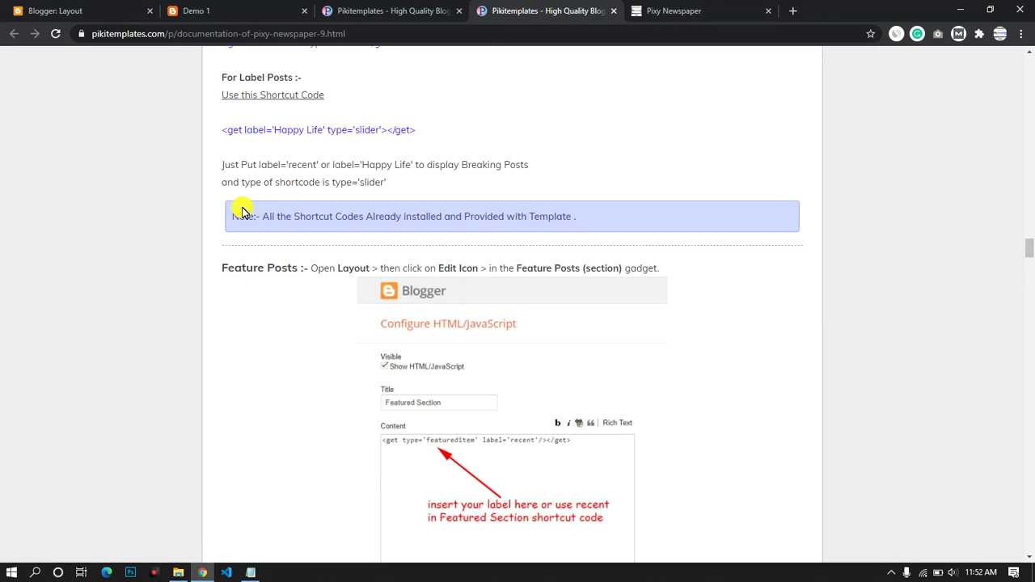
pyautogui.scroll(2, 241, 212)
pyautogui.moveTo(227, 229); pyautogui.dragTo(301, 230)
pyautogui.moveTo(309, 158); pyautogui.dragTo(358, 179)
pyautogui.scroll(6, 424, 232)
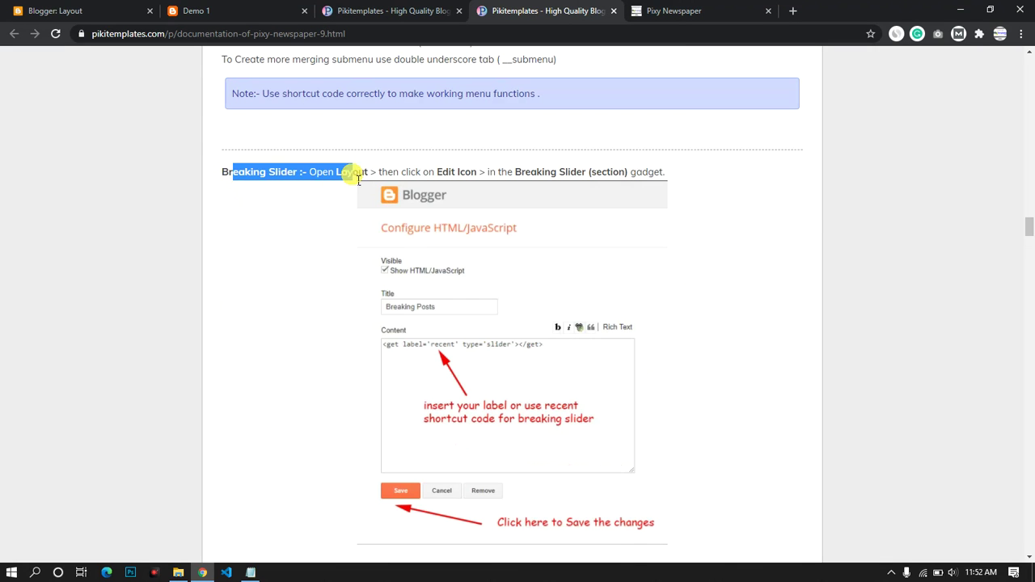
# View the Trending Now slider and the featured posts grid on the Demo 1 blog.
pyautogui.click(372, 10)
pyautogui.click(194, 11)
pyautogui.moveTo(326, 93)
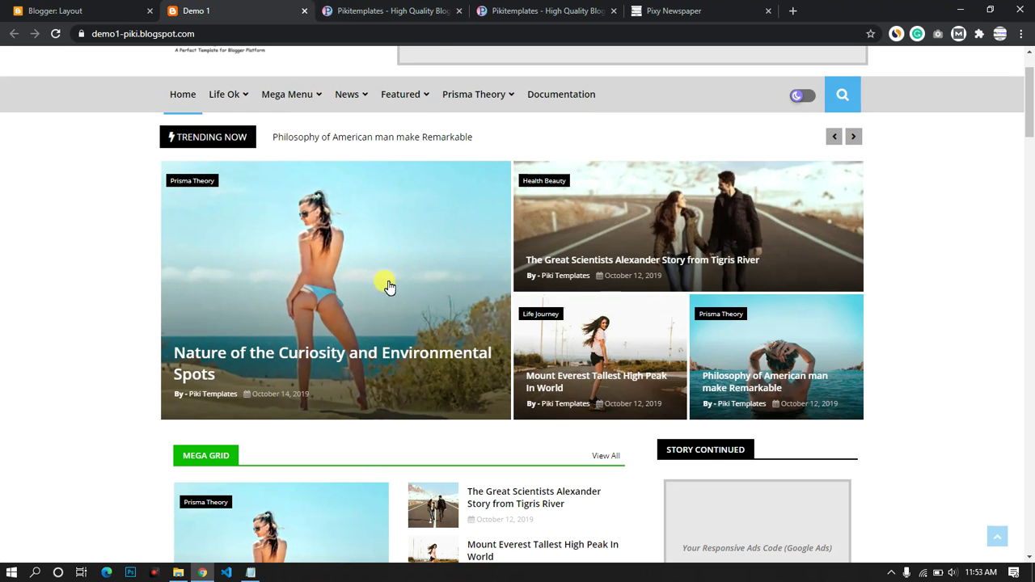
# Return to the Pixy Newspaper documentation and close the extra Pikitemplates page.
pyautogui.click(477, 9)
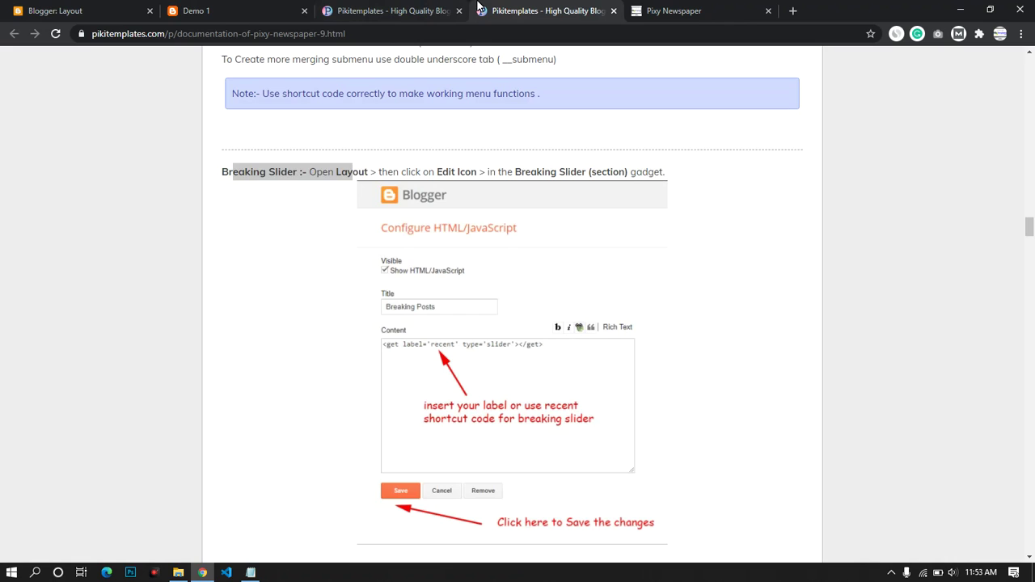
pyautogui.click(314, 278)
pyautogui.click(458, 10)
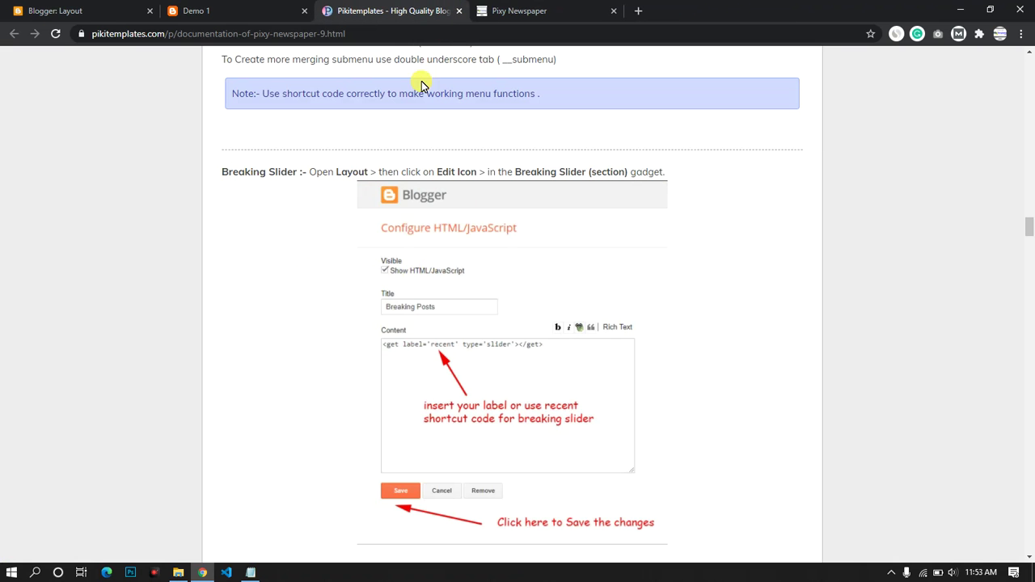
# Read where the documentation places the Feature Posts gadget and locate that section in the blog's layout.
pyautogui.scroll(-7, 394, 258)
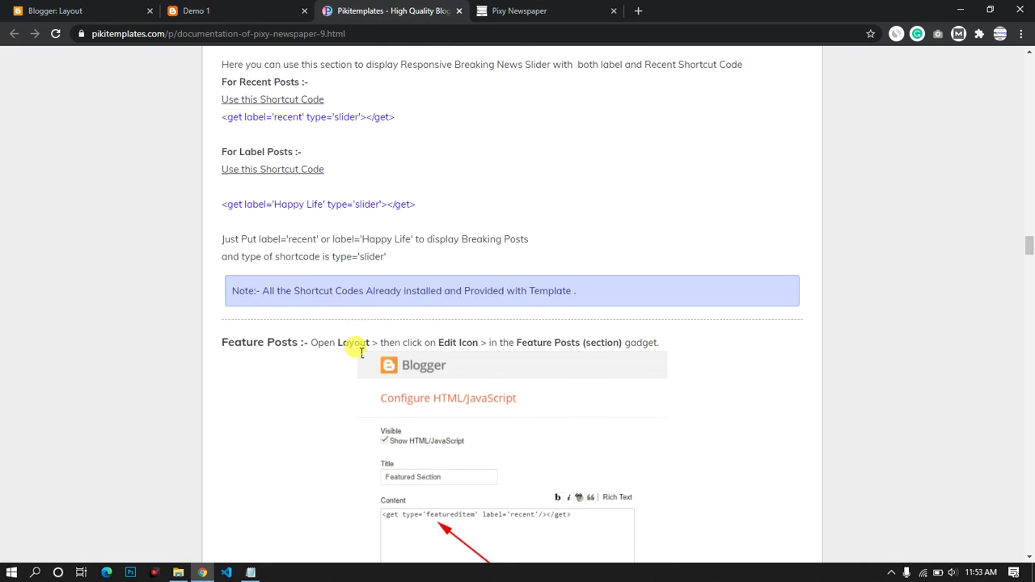
pyautogui.moveTo(219, 296); pyautogui.dragTo(692, 292)
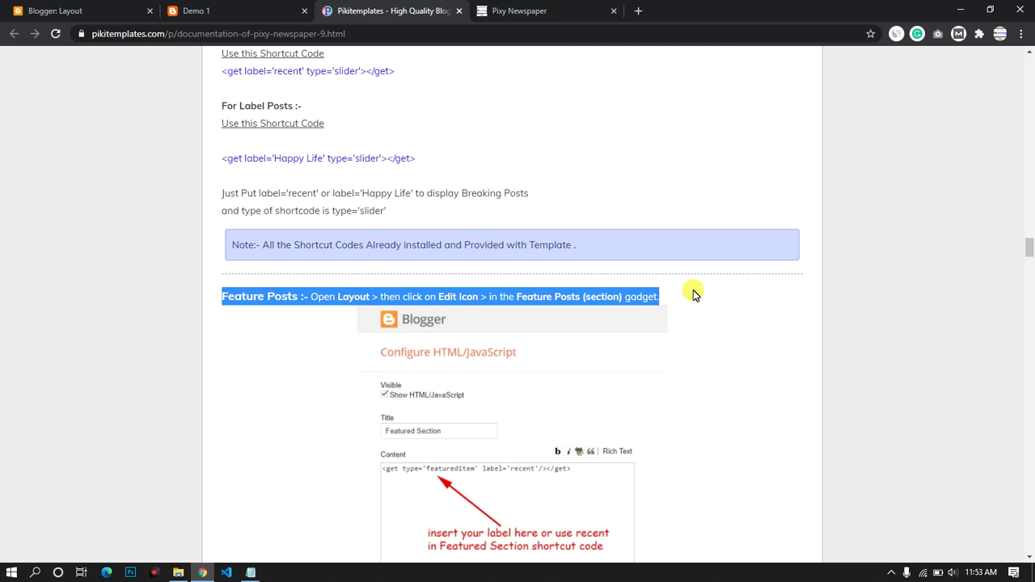
pyautogui.click(50, 11)
pyautogui.scroll(-1, 269, 325)
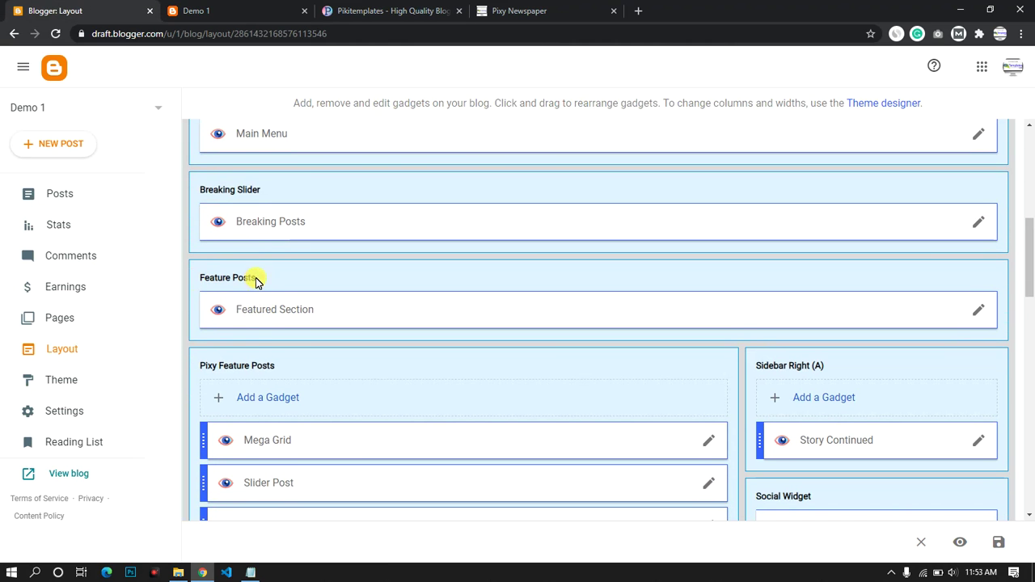
# Read the documentation's featureditem shortcodes for recent posts and label posts in the Feature Posts section.
pyautogui.click(354, 5)
pyautogui.scroll(-5, 296, 364)
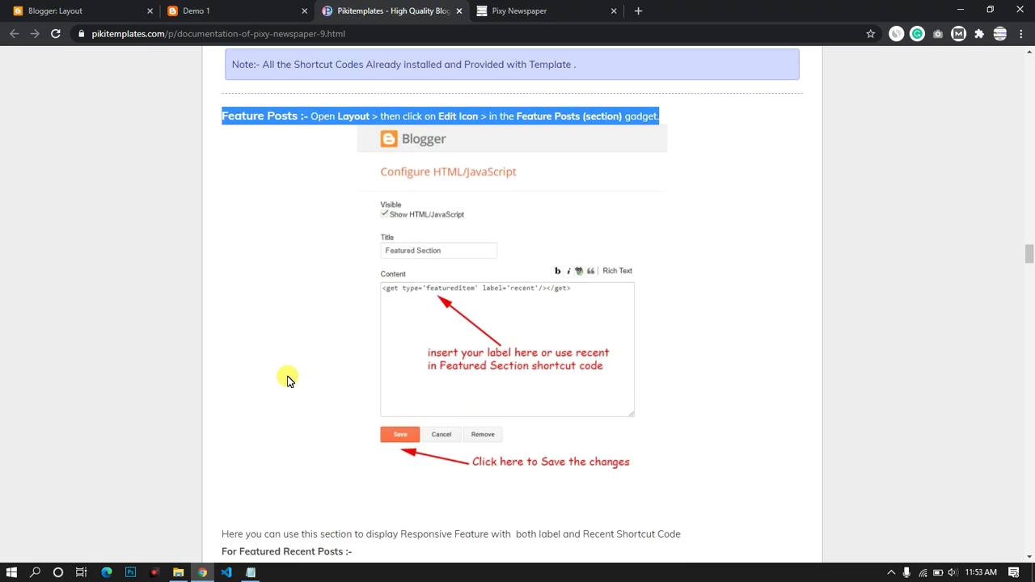
pyautogui.moveTo(336, 345); pyautogui.dragTo(155, 332)
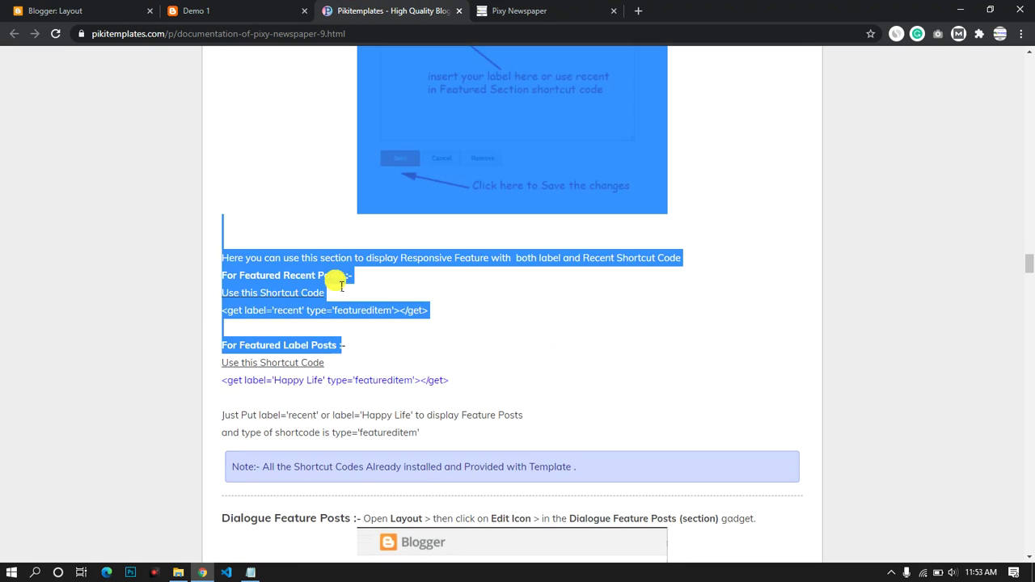
pyautogui.moveTo(370, 277); pyautogui.dragTo(217, 276)
pyautogui.moveTo(350, 347); pyautogui.dragTo(224, 346)
pyautogui.moveTo(428, 312); pyautogui.dragTo(221, 312)
pyautogui.moveTo(461, 380); pyautogui.dragTo(239, 380)
pyautogui.moveTo(420, 440); pyautogui.dragTo(234, 415)
# Open the Featured Section gadget, examine the type and label in its shortcode, and cancel without changes.
pyautogui.click(133, 12)
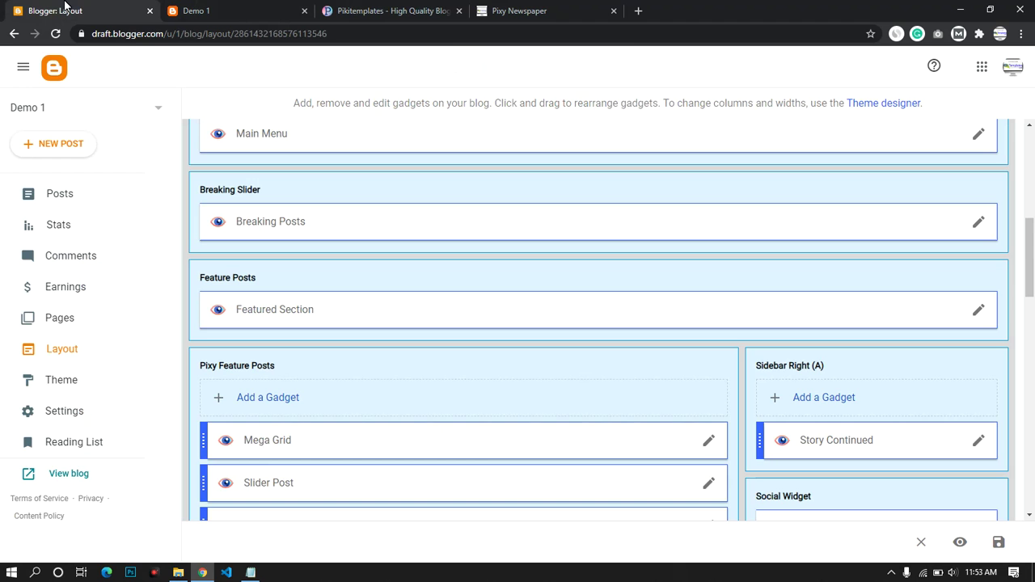
pyautogui.click(977, 312)
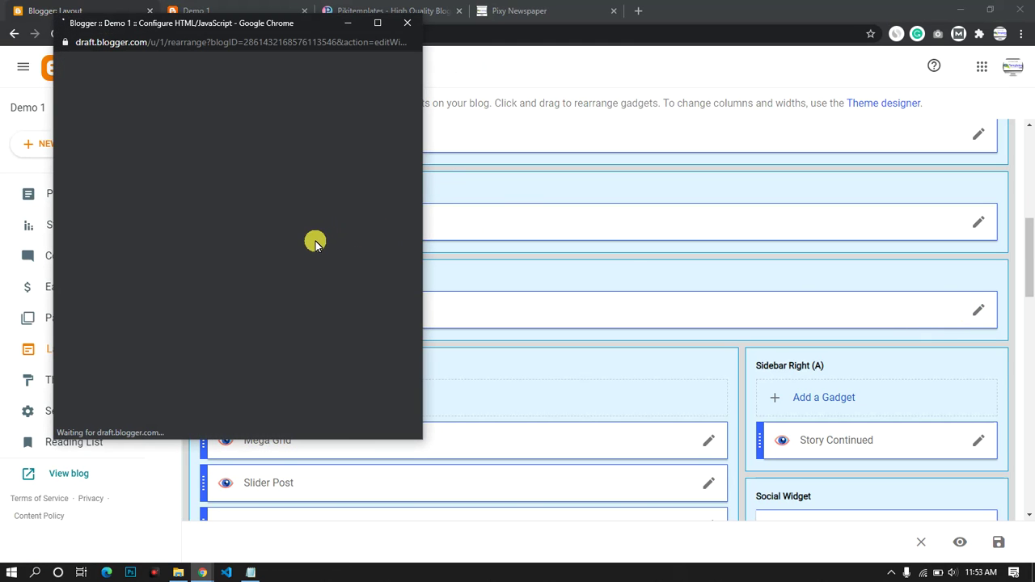
pyautogui.moveTo(198, 251); pyautogui.dragTo(182, 251)
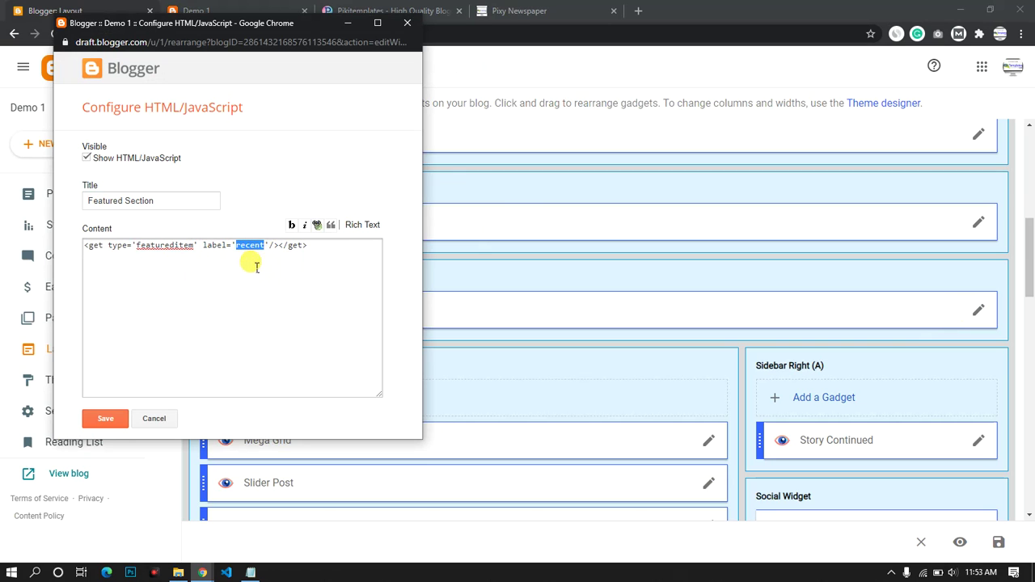
pyautogui.click(153, 418)
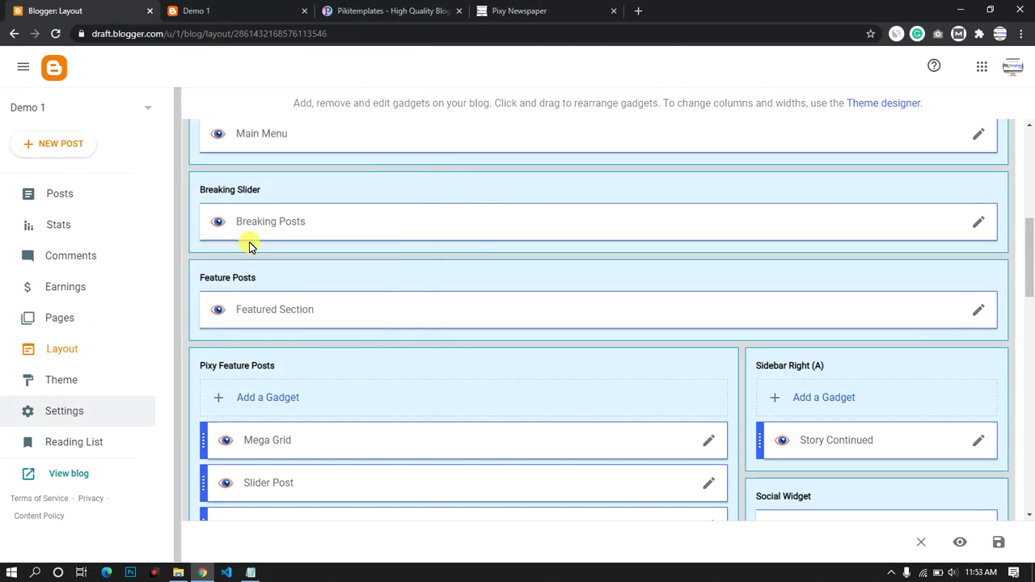
# Reread the documentation's description of the Feature Posts section and its recent posts shortcode.
pyautogui.click(348, 11)
pyautogui.moveTo(328, 293); pyautogui.dragTo(241, 261)
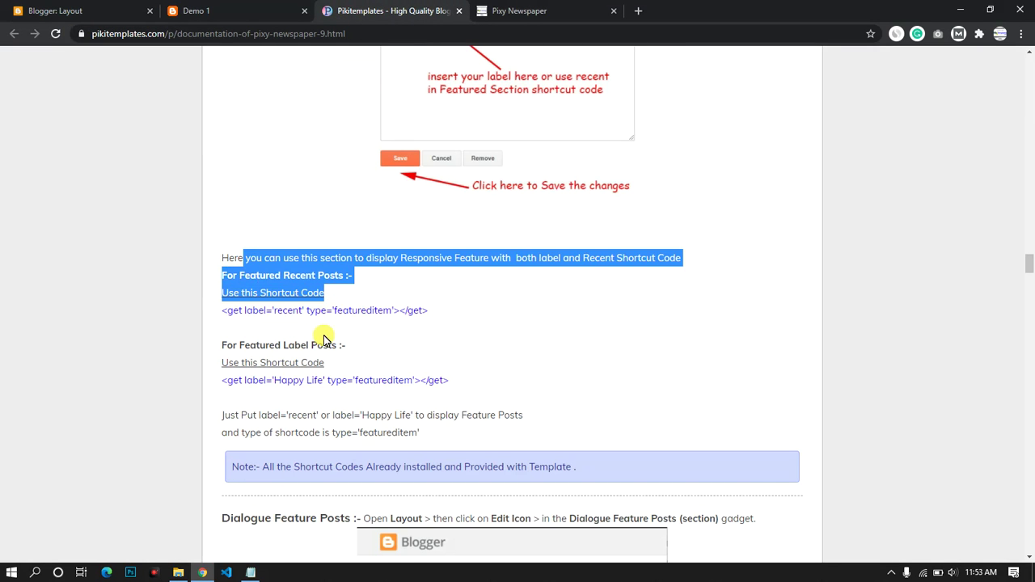
pyautogui.click(324, 336)
# View the featured posts and Mega Grid sections on the Demo 1 blog, and return to the documentation.
pyautogui.click(259, 6)
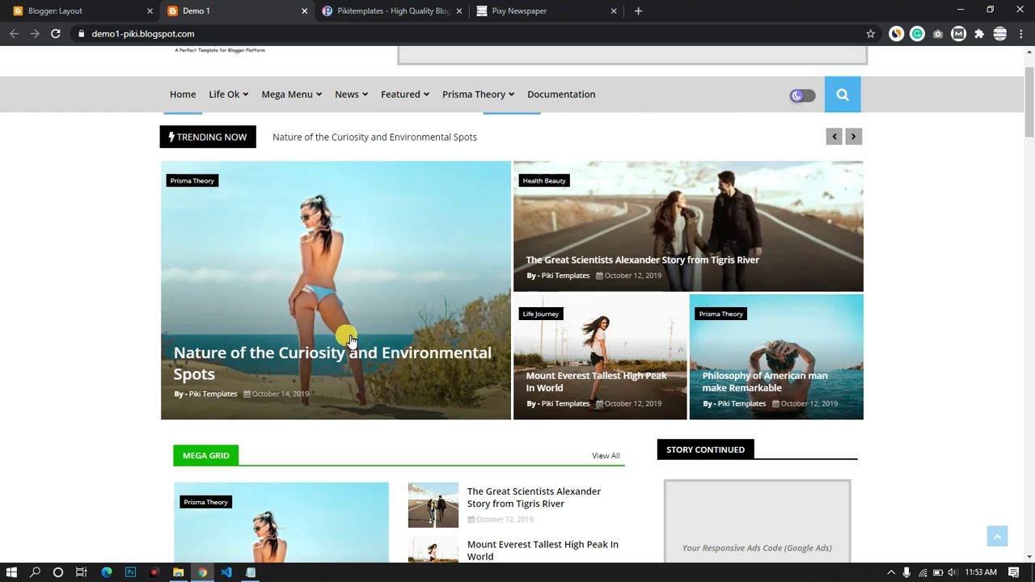
pyautogui.scroll(-3, 519, 318)
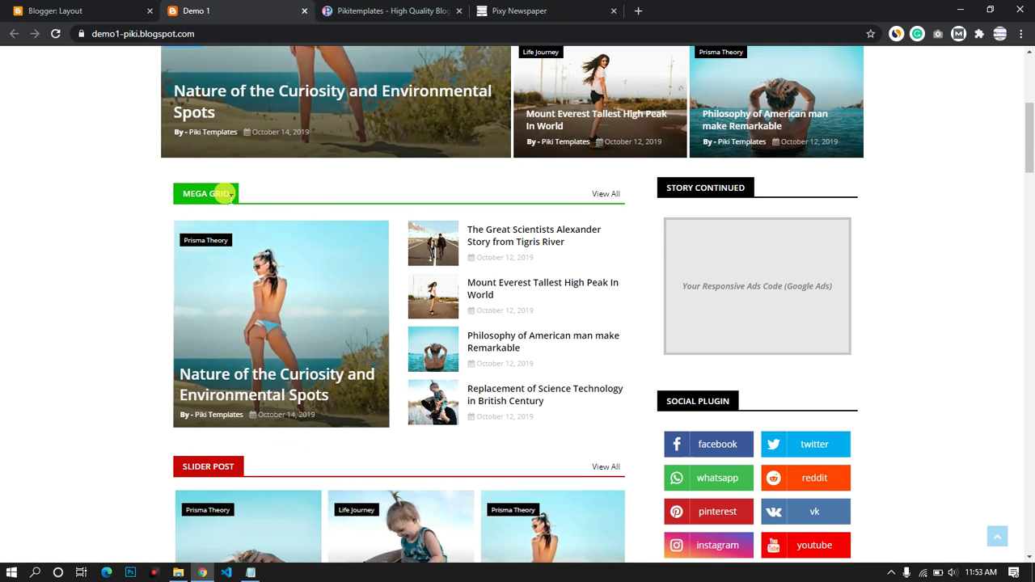
pyautogui.click(347, 16)
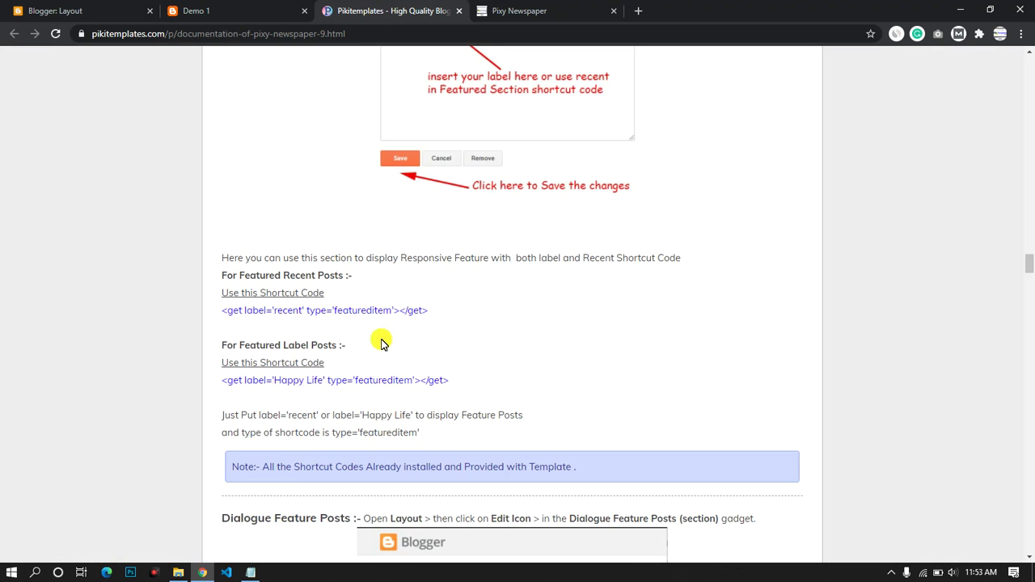
# Find Dialogue Feature Posts in the documentation, examine the type and label in the Mega Grid gadget's shortcode, and close the gadget without changes.
pyautogui.scroll(-2, 384, 344)
pyautogui.moveTo(354, 312); pyautogui.dragTo(240, 295)
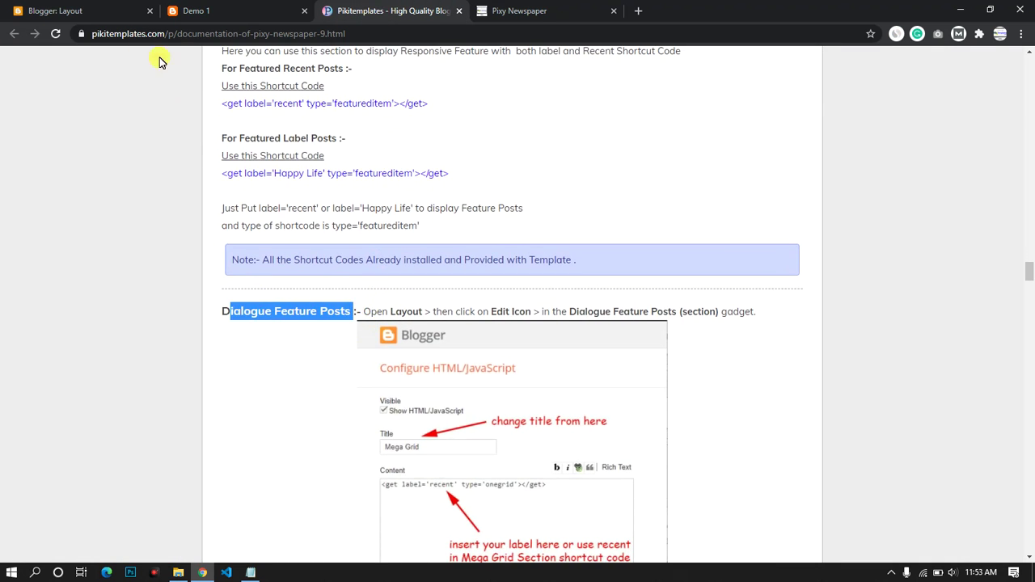
pyautogui.click(105, 13)
pyautogui.scroll(-2, 307, 291)
pyautogui.scroll(-1, 372, 319)
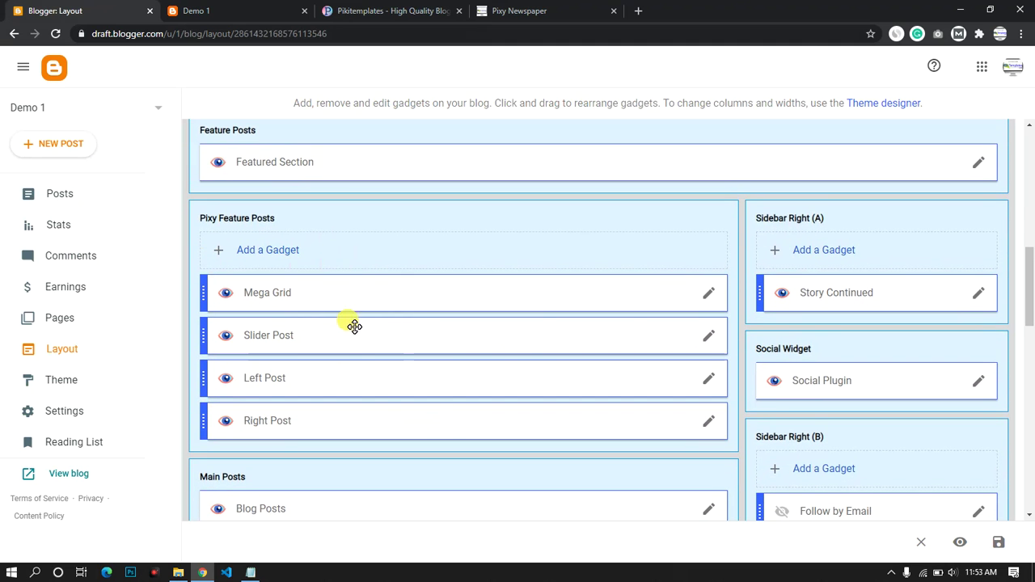
pyautogui.click(710, 294)
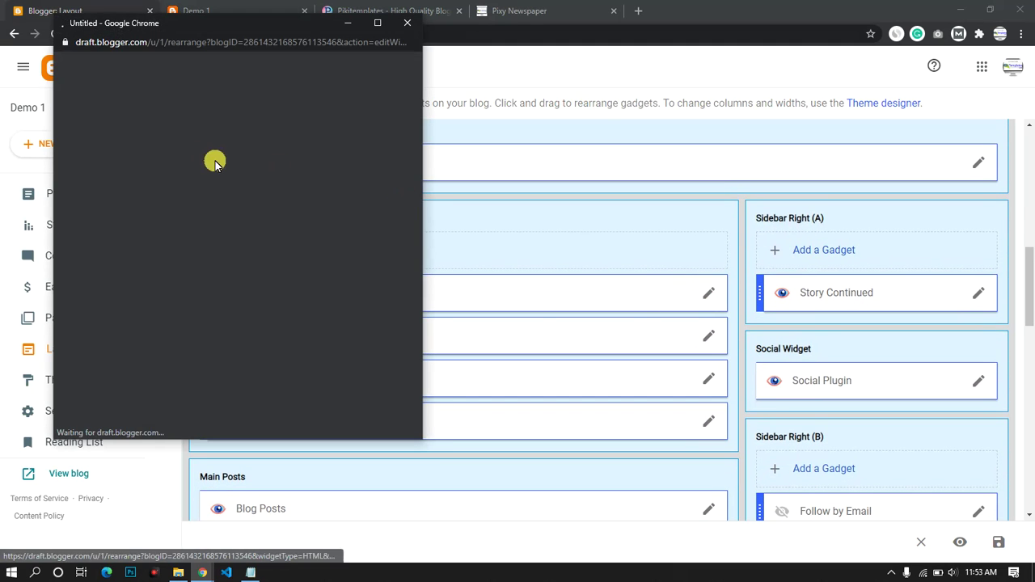
pyautogui.moveTo(203, 245); pyautogui.dragTo(219, 249)
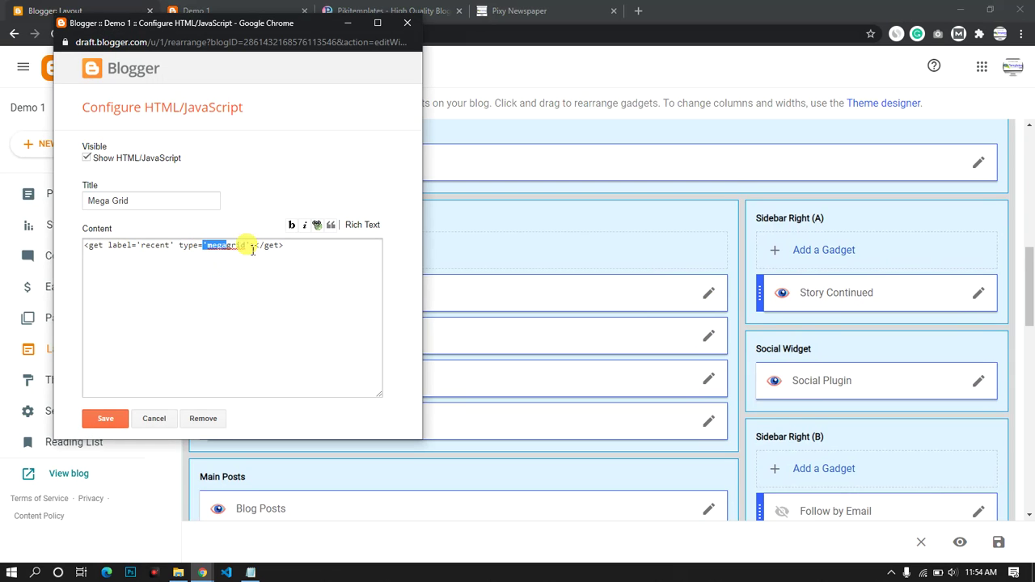
pyautogui.moveTo(136, 245); pyautogui.dragTo(178, 245)
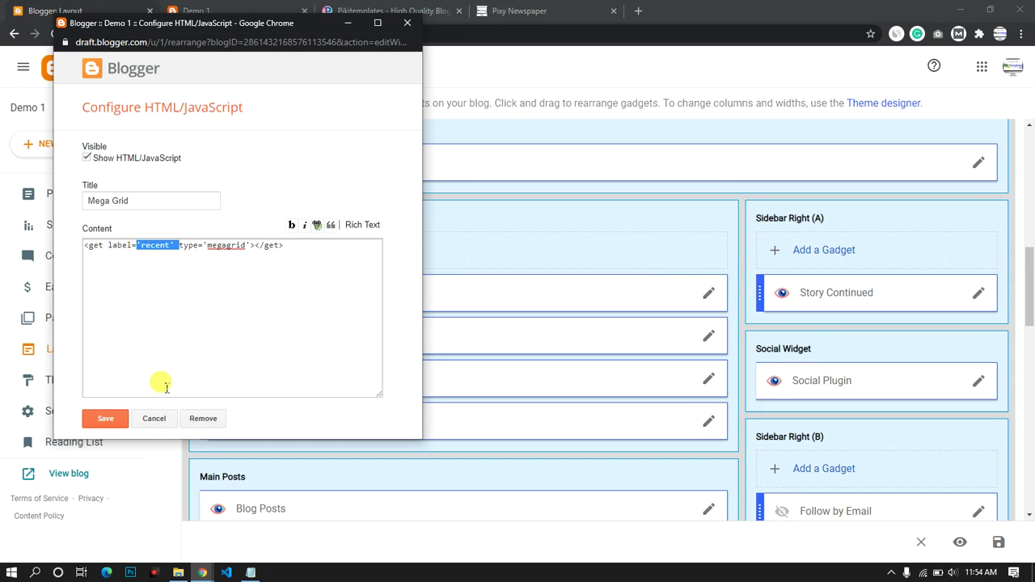
pyautogui.click(404, 23)
# Read the documentation's onegrid shortcodes for Mega Grid recent posts and Mega Grid label posts.
pyautogui.click(402, 11)
pyautogui.scroll(-7, 398, 202)
pyautogui.moveTo(358, 134); pyautogui.dragTo(234, 147)
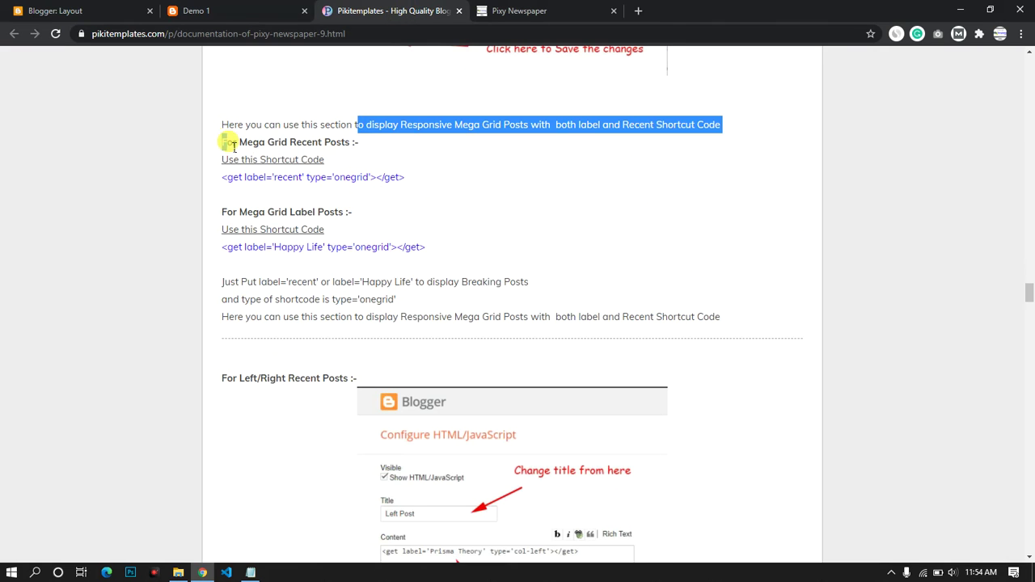
pyautogui.moveTo(355, 143); pyautogui.dragTo(233, 143)
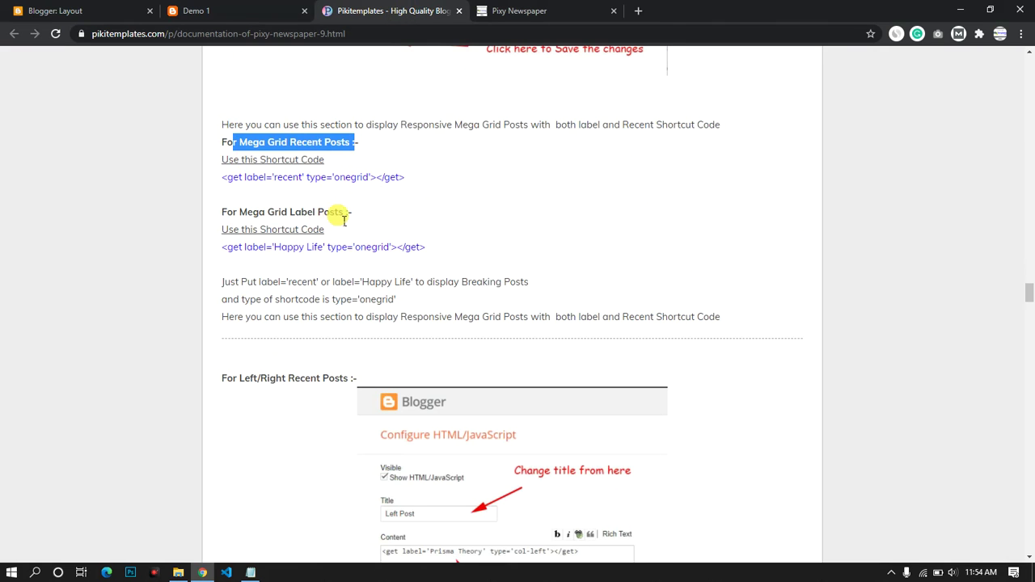
pyautogui.moveTo(341, 212); pyautogui.dragTo(256, 213)
pyautogui.scroll(-1, 361, 268)
pyautogui.moveTo(425, 174); pyautogui.dragTo(266, 143)
pyautogui.click(410, 105)
pyautogui.moveTo(410, 105); pyautogui.dragTo(242, 109)
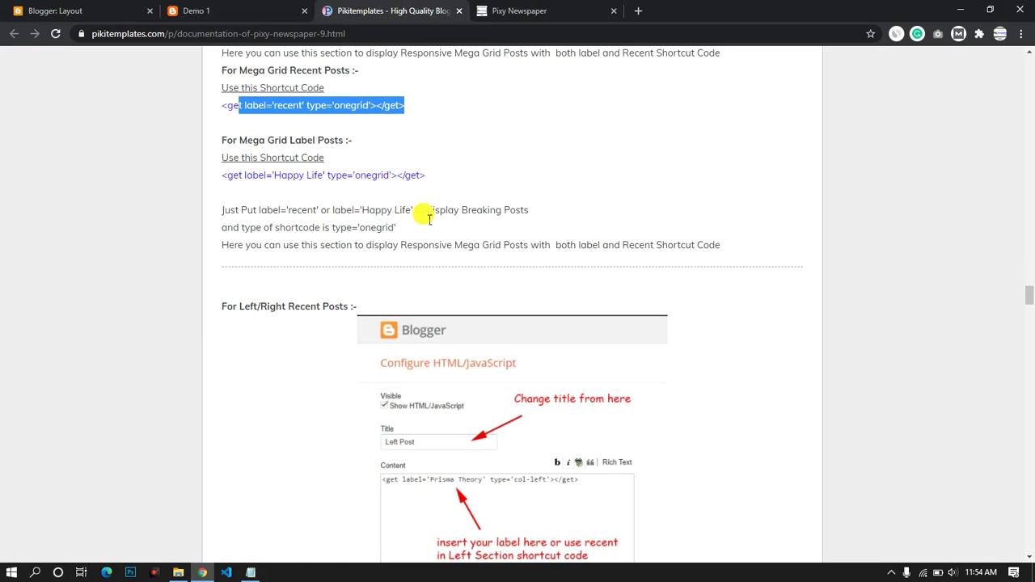
pyautogui.scroll(-1, 429, 219)
# Find the documentation's Left/Right Recent Posts heading and view the Slider Post, Left Post and Right Post sections on the Demo 1 blog.
pyautogui.moveTo(359, 265); pyautogui.dragTo(259, 247)
pyautogui.click(265, 6)
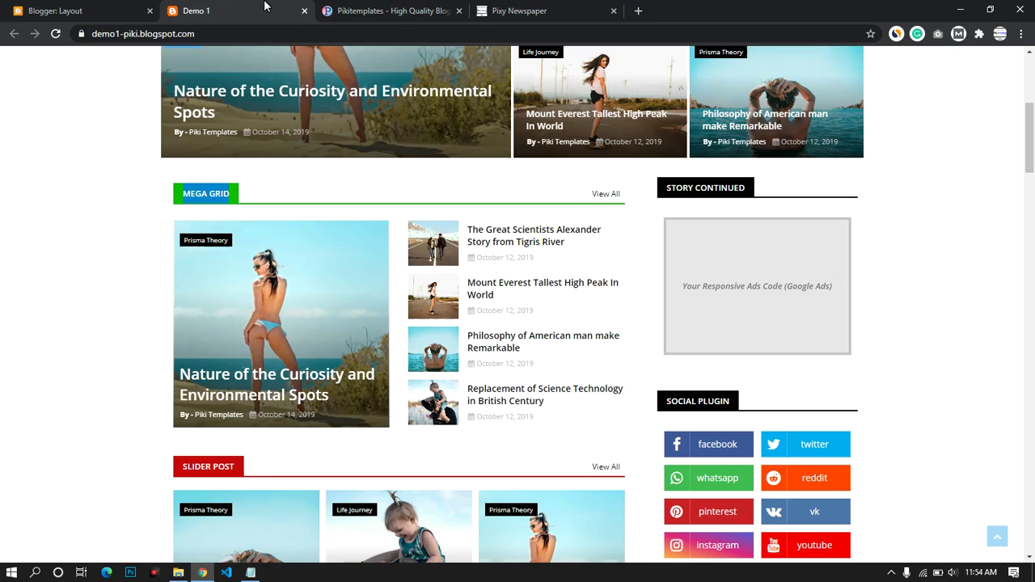
pyautogui.scroll(-5, 340, 303)
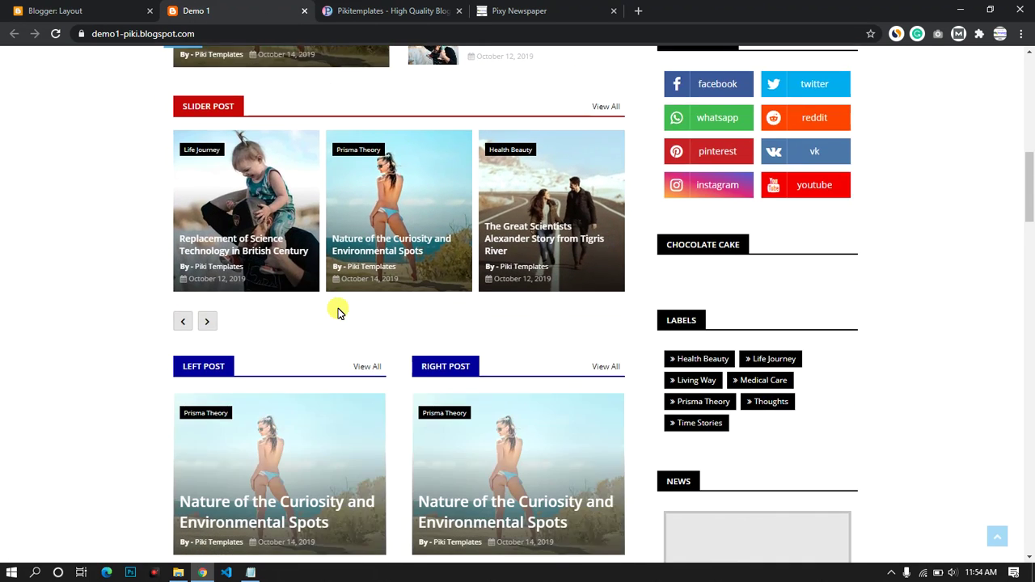
pyautogui.scroll(-3, 338, 313)
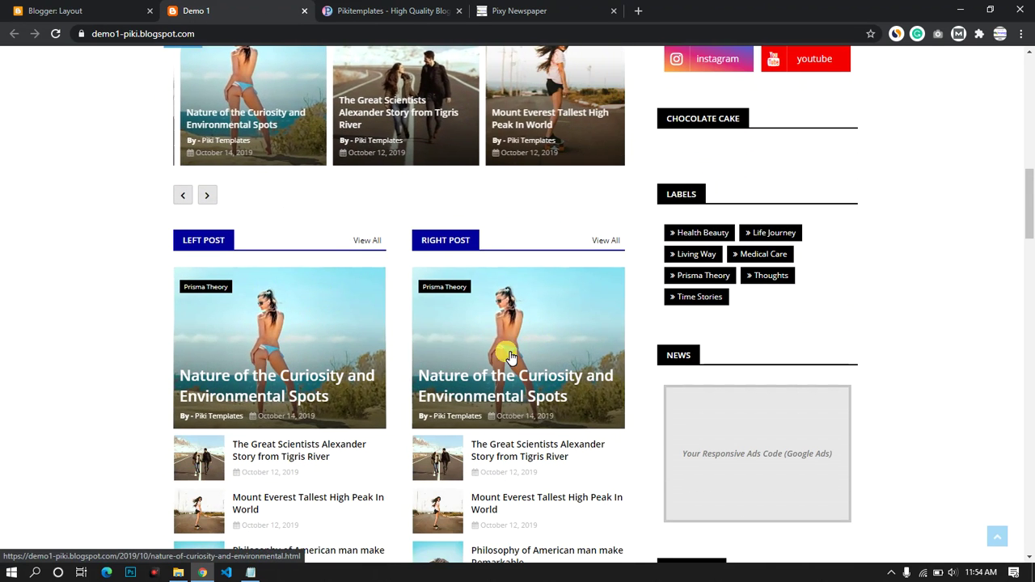
# Read the documentation's col-left and col-right shortcodes for Left/Right recent posts and label posts.
pyautogui.click(428, 10)
pyautogui.click(264, 262)
pyautogui.scroll(-8, 375, 314)
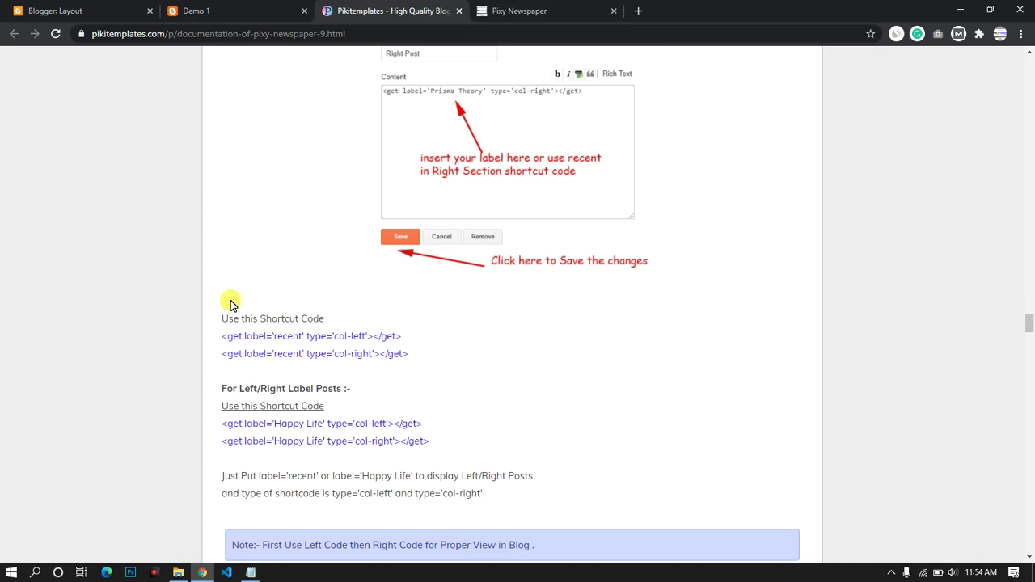
pyautogui.moveTo(352, 414); pyautogui.dragTo(220, 388)
pyautogui.click(472, 373)
pyautogui.scroll(-1, 499, 337)
pyautogui.scroll(-3, 499, 338)
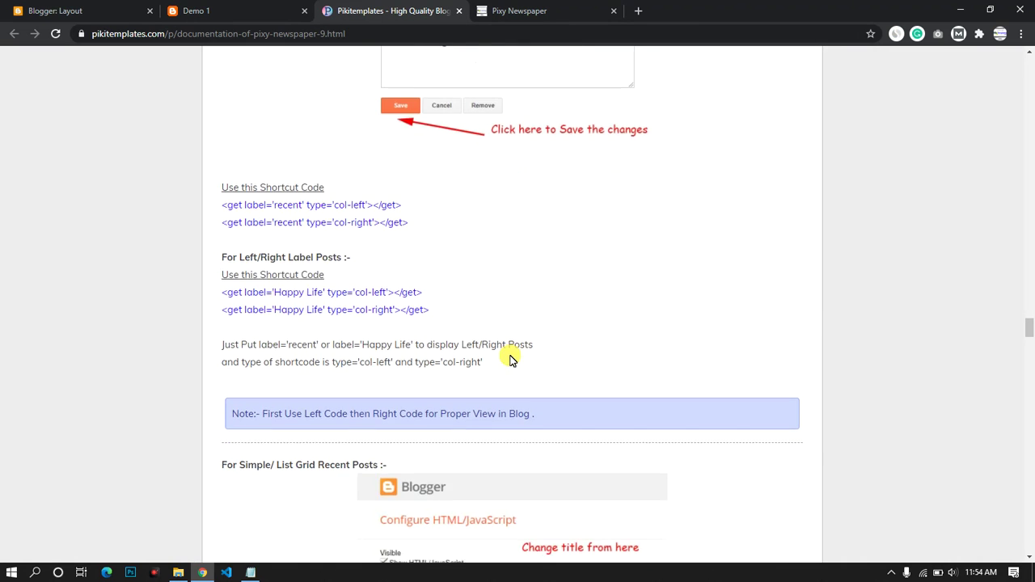
# Find the Simple/List Grid Recent Posts heading in the documentation and look through the post sections on the Demo 1 blog.
pyautogui.moveTo(341, 305); pyautogui.dragTo(236, 293)
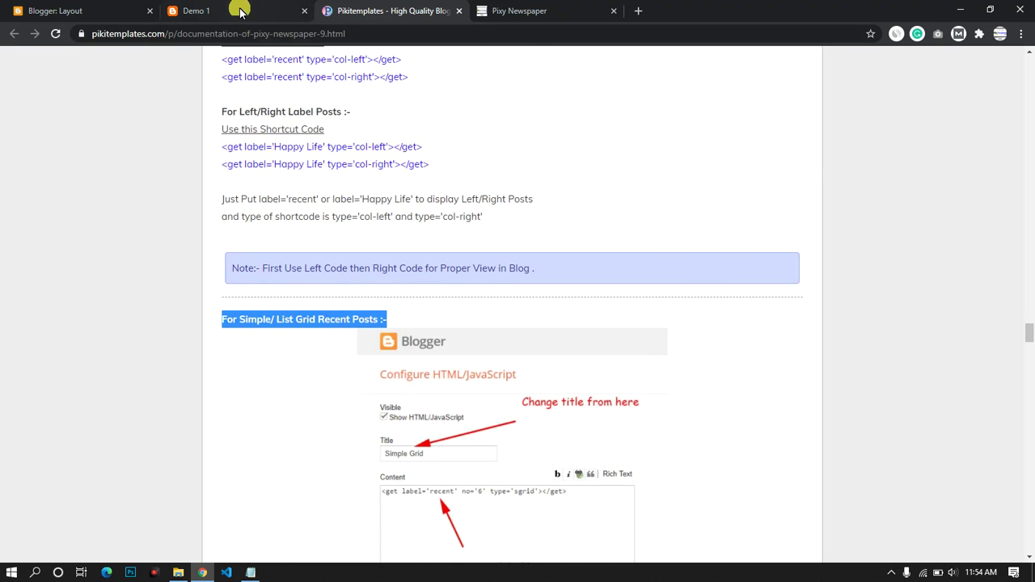
pyautogui.click(239, 10)
pyautogui.scroll(-2, 399, 296)
pyautogui.scroll(2, 399, 296)
pyautogui.scroll(6, 399, 297)
pyautogui.scroll(-2, 398, 296)
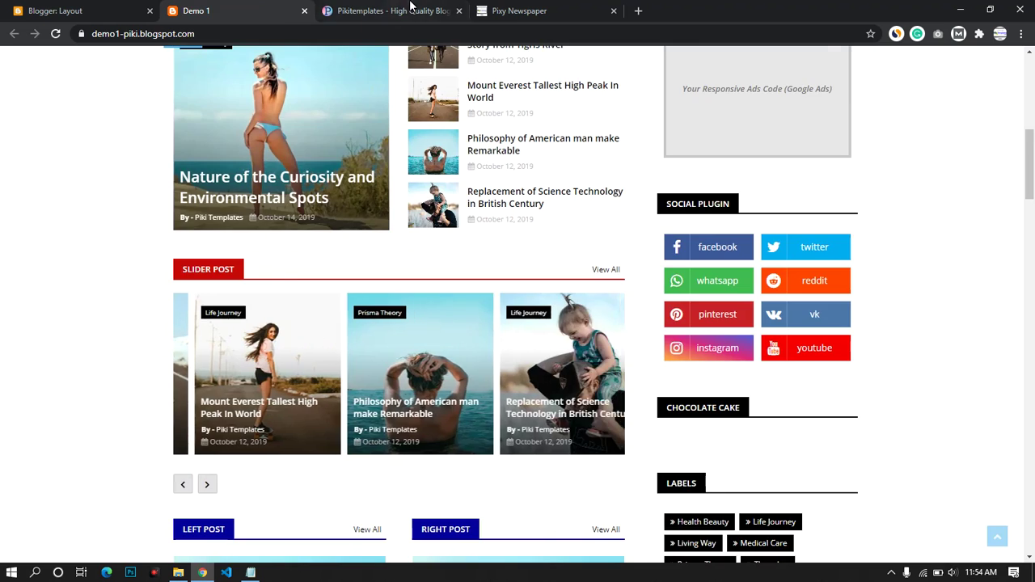
# Read the documentation's sgrid and lgrid shortcodes for Simple/List Grid recent posts and label posts.
pyautogui.click(410, 8)
pyautogui.scroll(-6, 397, 319)
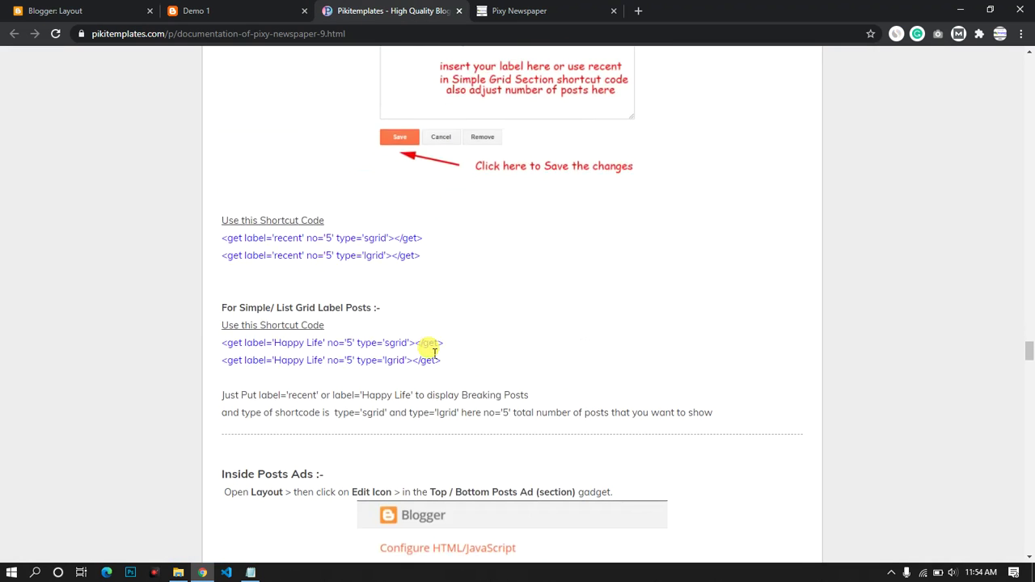
pyautogui.scroll(-8, 435, 351)
pyautogui.scroll(-2, 429, 350)
pyautogui.scroll(10, 428, 351)
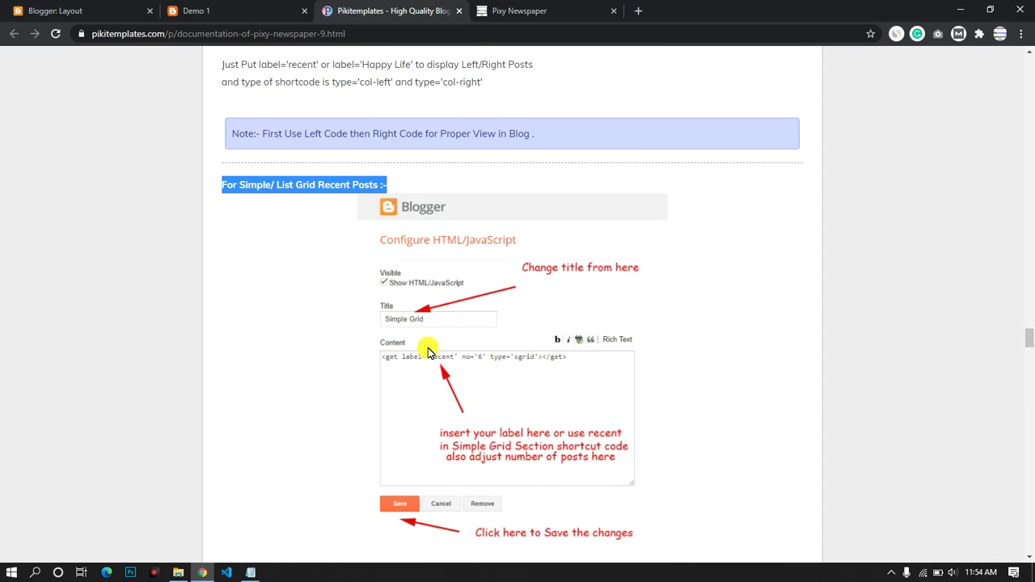
pyautogui.scroll(-5, 335, 267)
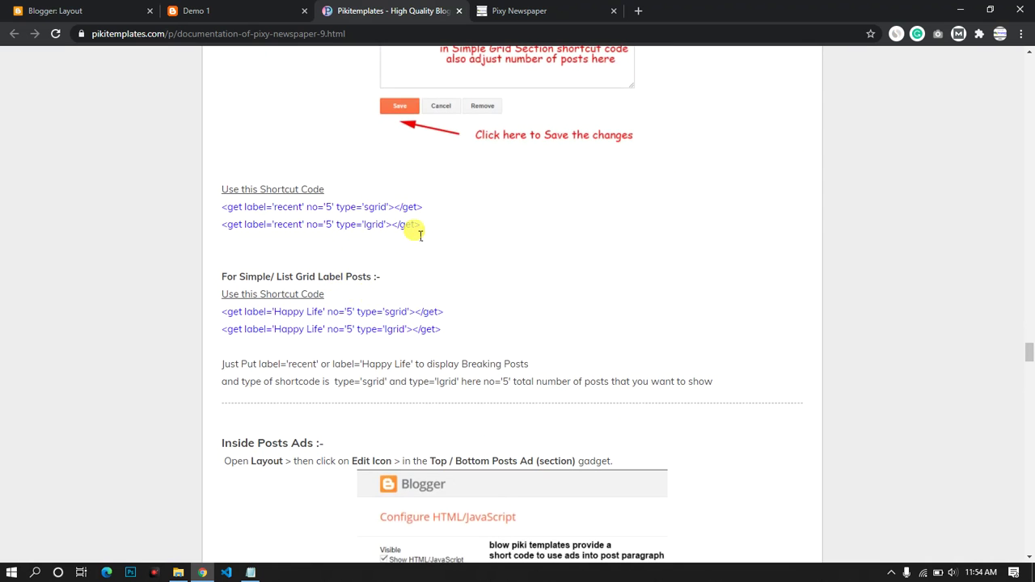
pyautogui.moveTo(419, 233); pyautogui.dragTo(255, 211)
pyautogui.moveTo(448, 318); pyautogui.dragTo(224, 294)
# Skim the documentation's Inside Posts Ads, Post Paragraph Ads and Post Author Social icons sections.
pyautogui.scroll(-8, 426, 295)
pyautogui.scroll(-10, 425, 296)
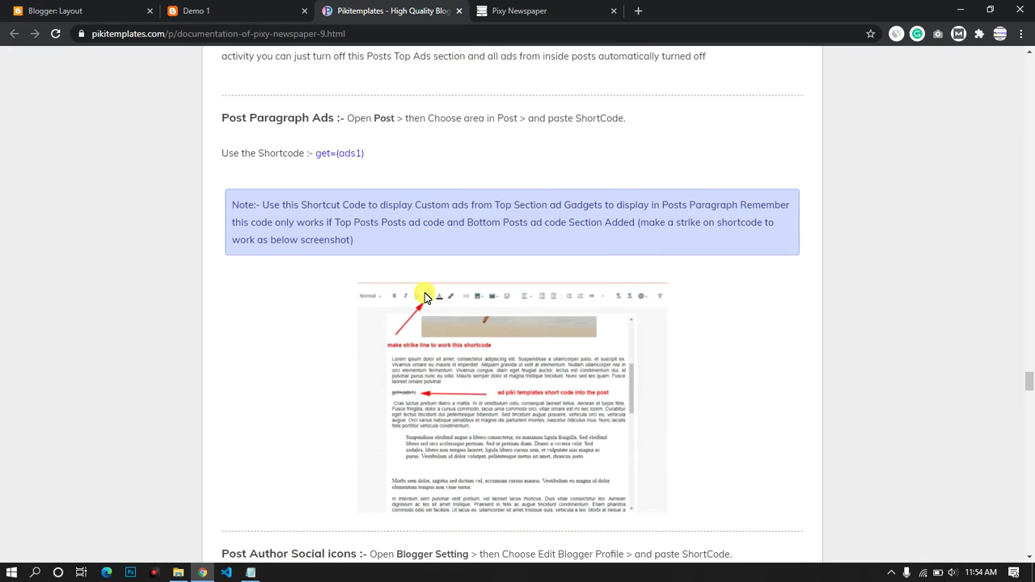
pyautogui.scroll(-10, 425, 297)
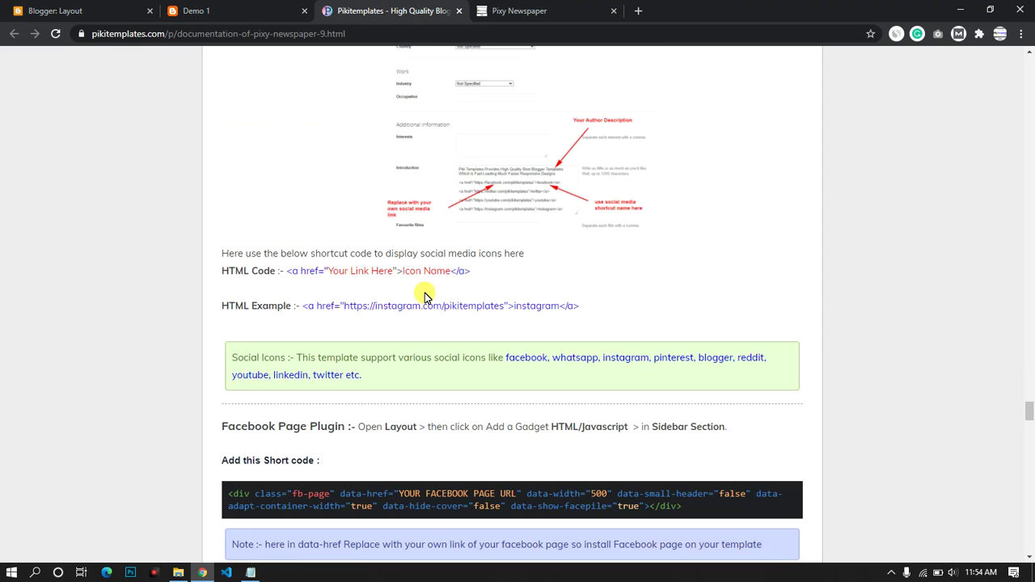
pyautogui.scroll(20, 426, 297)
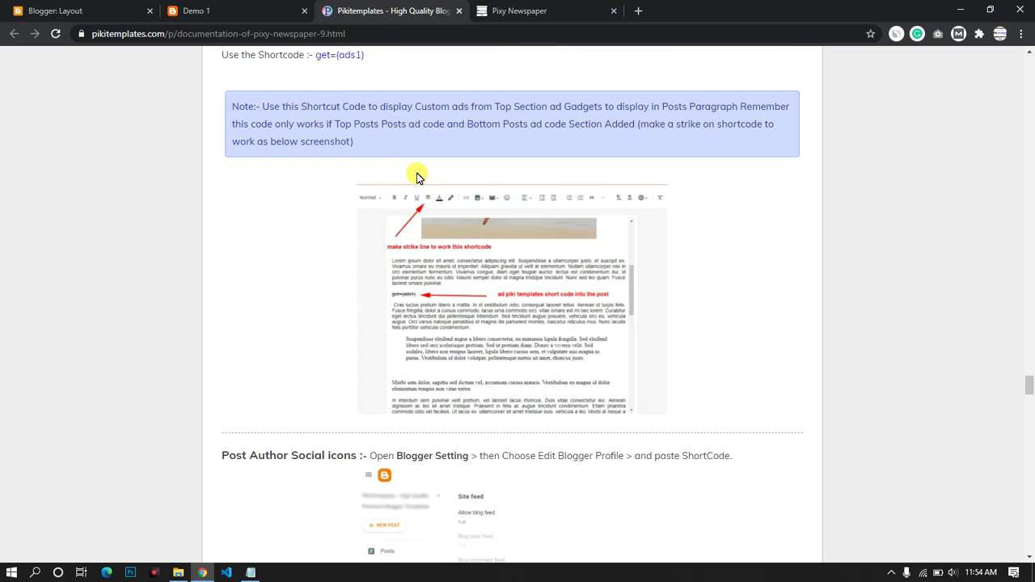
pyautogui.scroll(9, 335, 238)
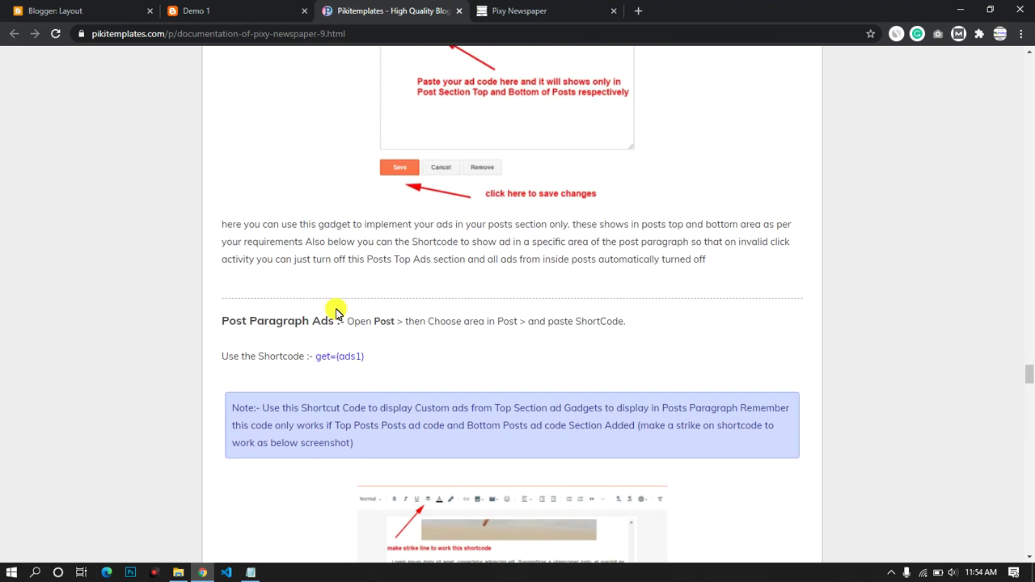
pyautogui.scroll(1, 352, 291)
pyautogui.click(276, 160)
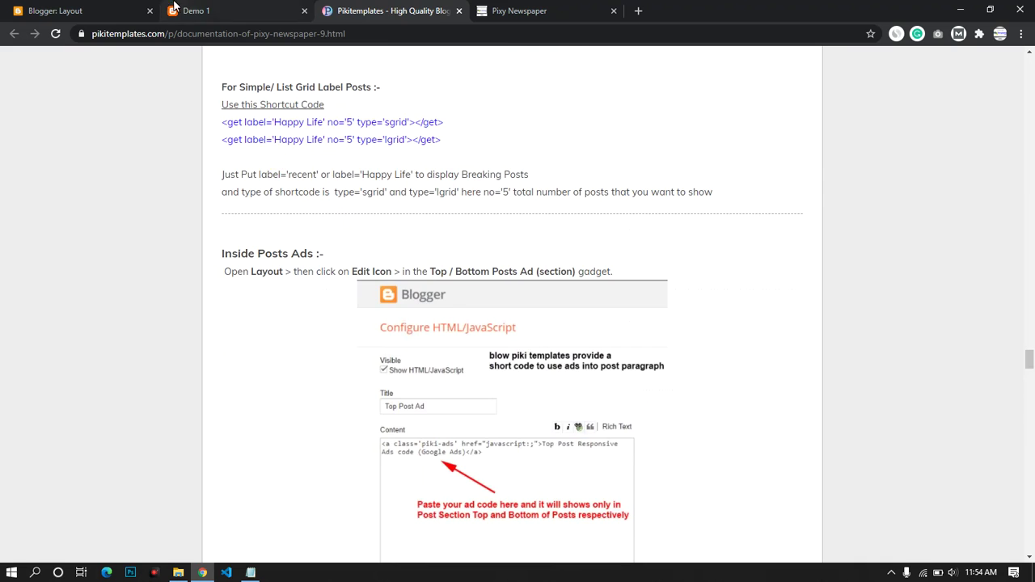
# Open the Slider Post gadget in the blog layout, examine its shortcode, and cancel without changes.
pyautogui.click(194, 10)
pyautogui.click(55, 10)
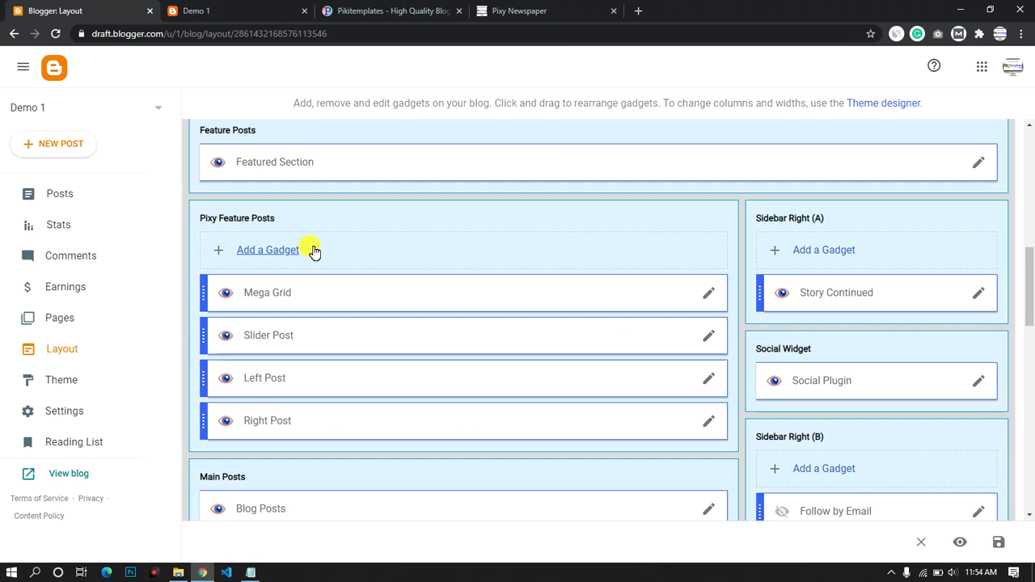
pyautogui.scroll(-4, 312, 256)
pyautogui.scroll(2, 312, 255)
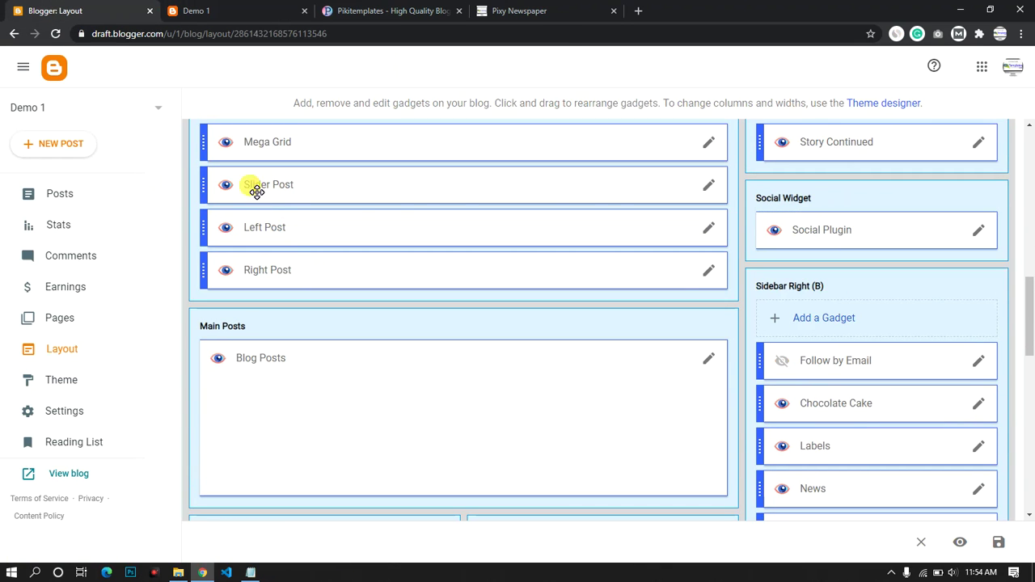
pyautogui.click(710, 187)
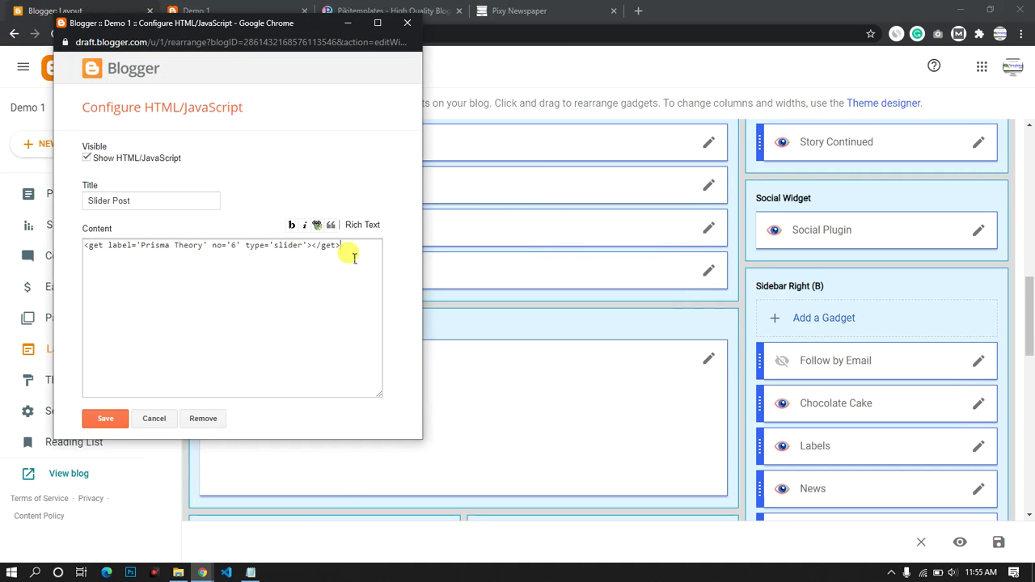
pyautogui.moveTo(346, 251); pyautogui.dragTo(114, 250)
pyautogui.click(153, 421)
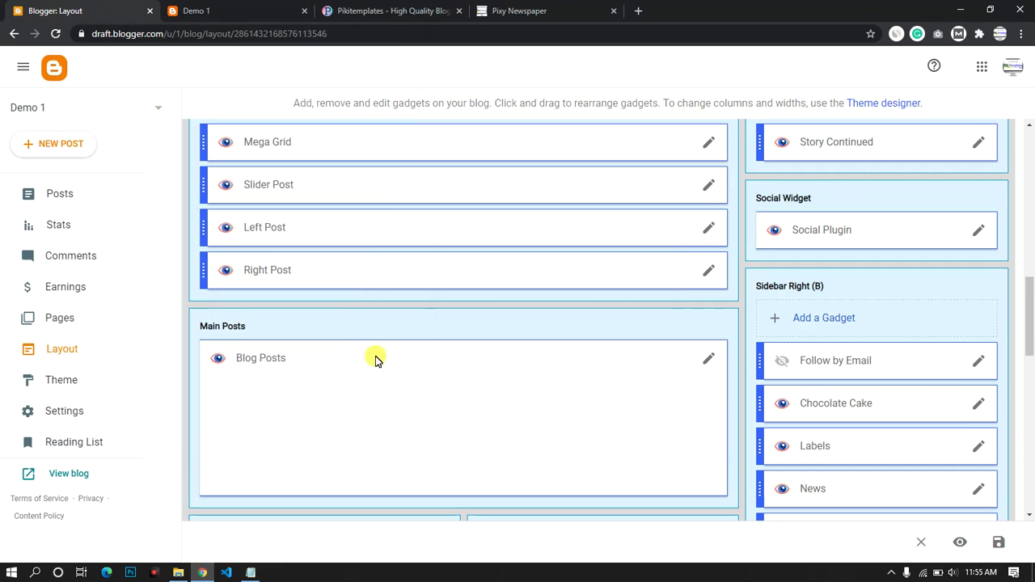
# Open the Right Post gadget, examine the type and label in its shortcode, and cancel without changes.
pyautogui.click(708, 272)
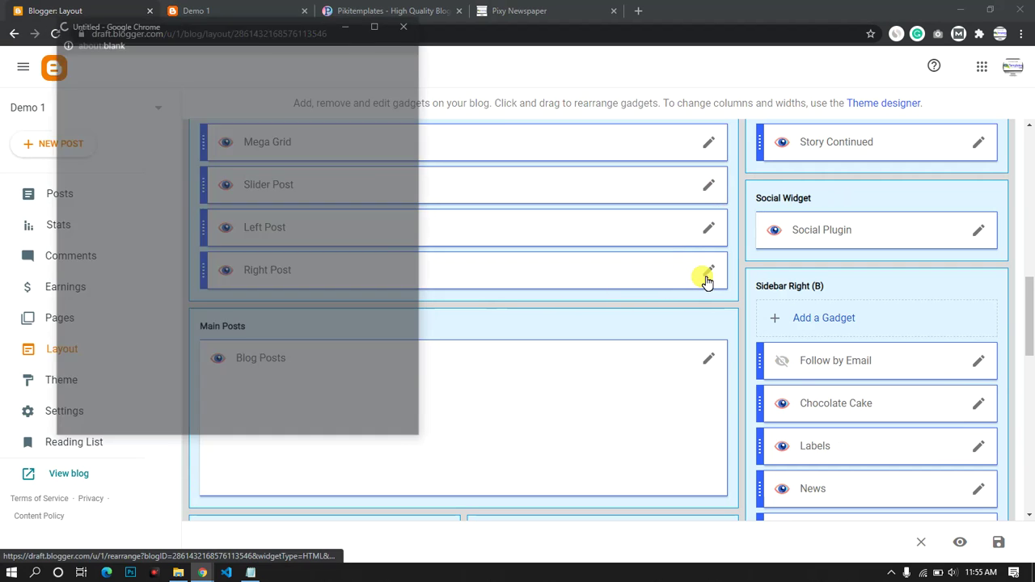
pyautogui.moveTo(240, 245); pyautogui.dragTo(167, 251)
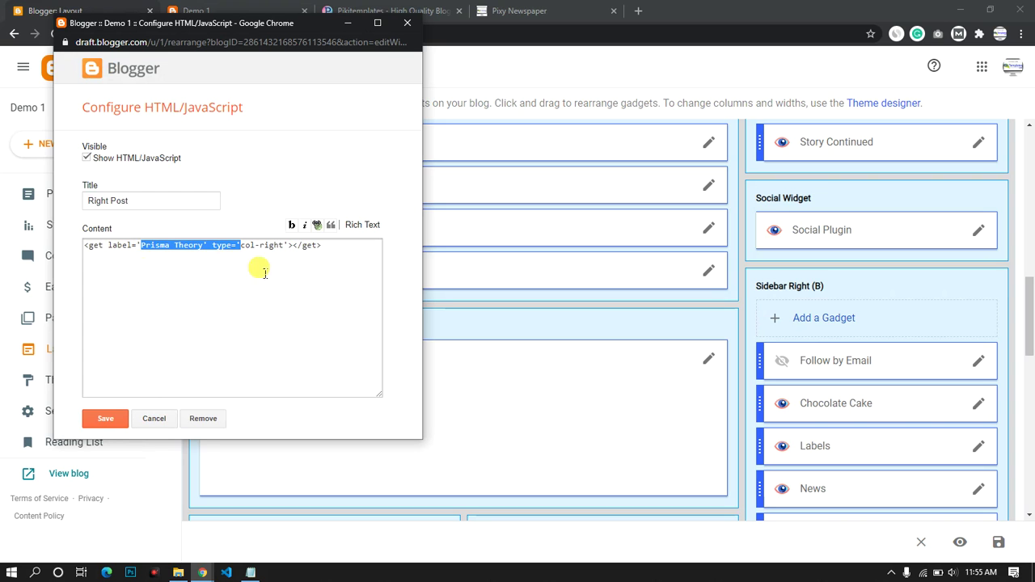
pyautogui.click(282, 247)
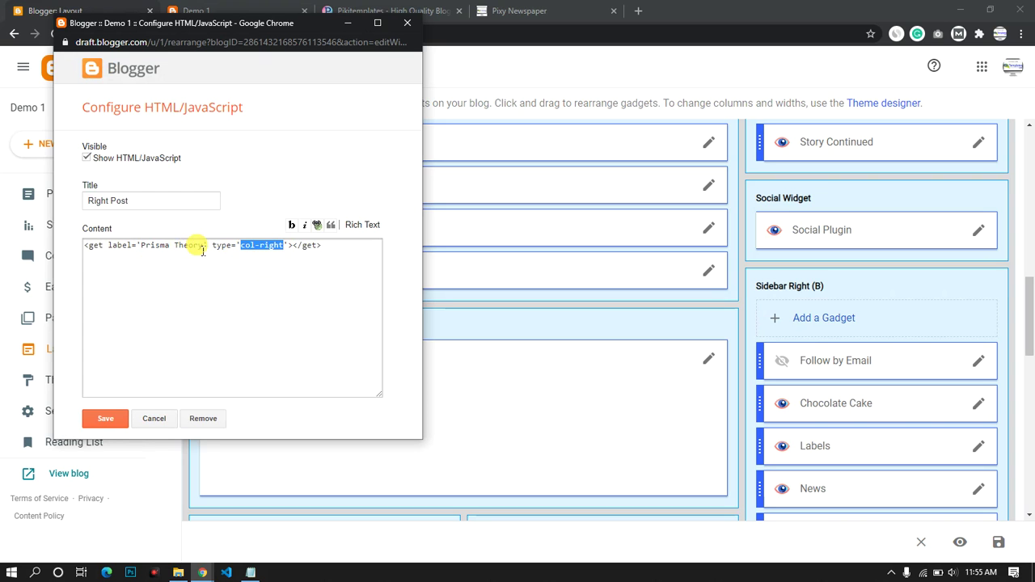
pyautogui.moveTo(202, 250); pyautogui.dragTo(153, 251)
pyautogui.click(156, 418)
# Return to the documentation and reread the Left/Right label posts shortcodes.
pyautogui.click(391, 7)
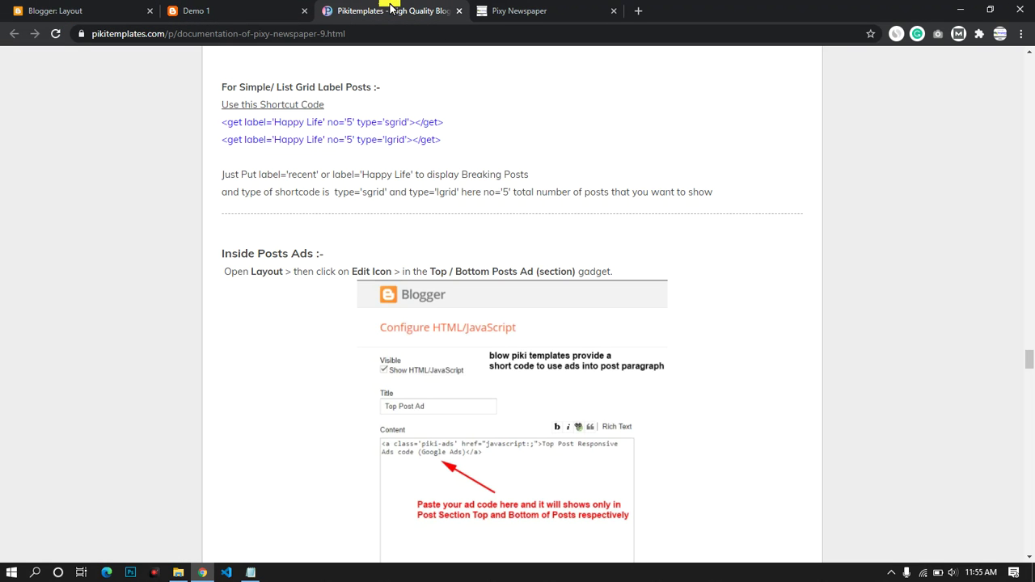
pyautogui.scroll(10, 331, 200)
pyautogui.moveTo(412, 179); pyautogui.dragTo(278, 179)
pyautogui.click(330, 191)
# Compare the Slider, Left and Right Post sections on the Demo 1 blog with the layout gadgets and the documentation.
pyautogui.click(240, 12)
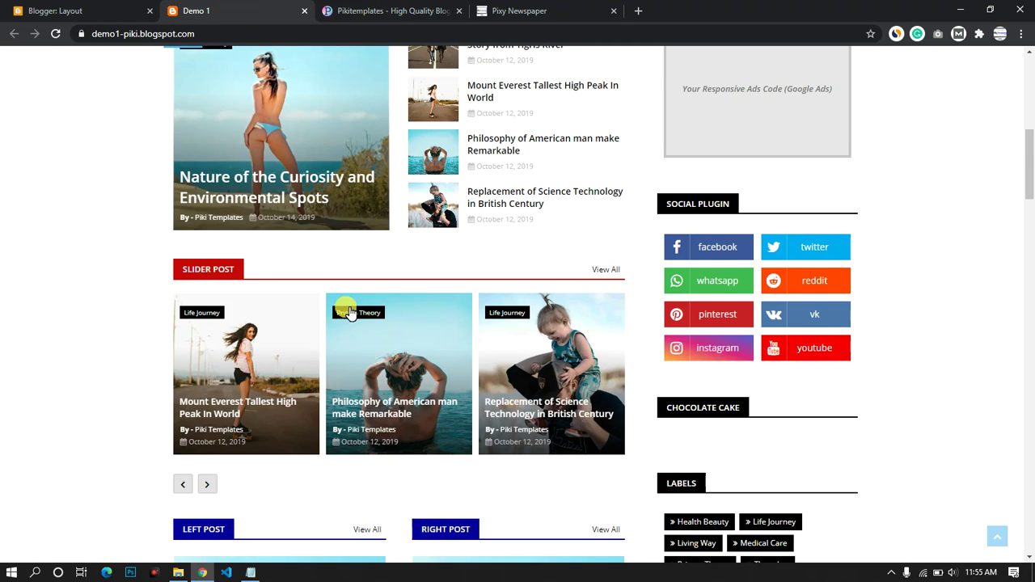
pyautogui.scroll(-4, 338, 254)
pyautogui.click(55, 11)
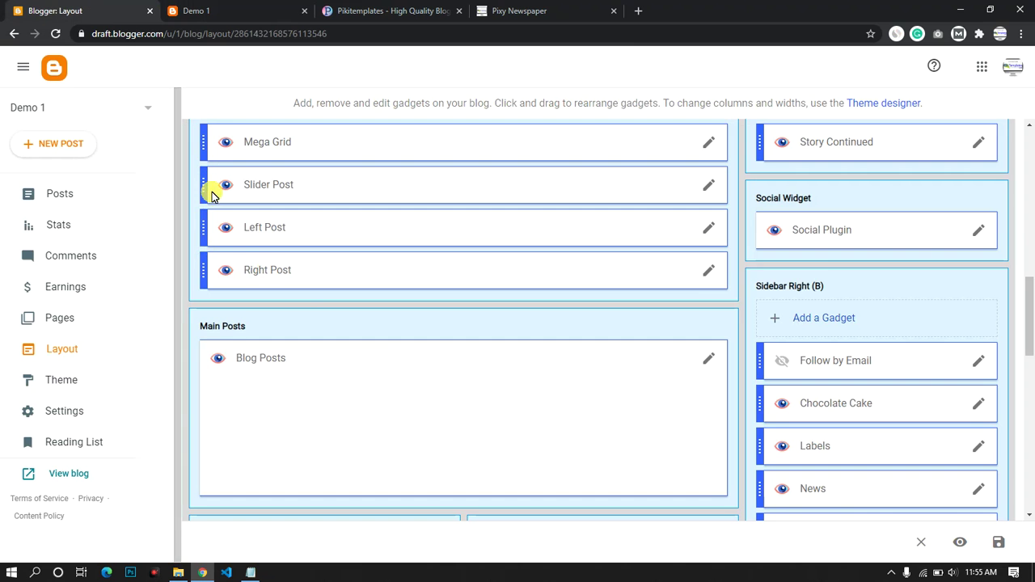
pyautogui.scroll(-2, 346, 290)
pyautogui.click(322, 16)
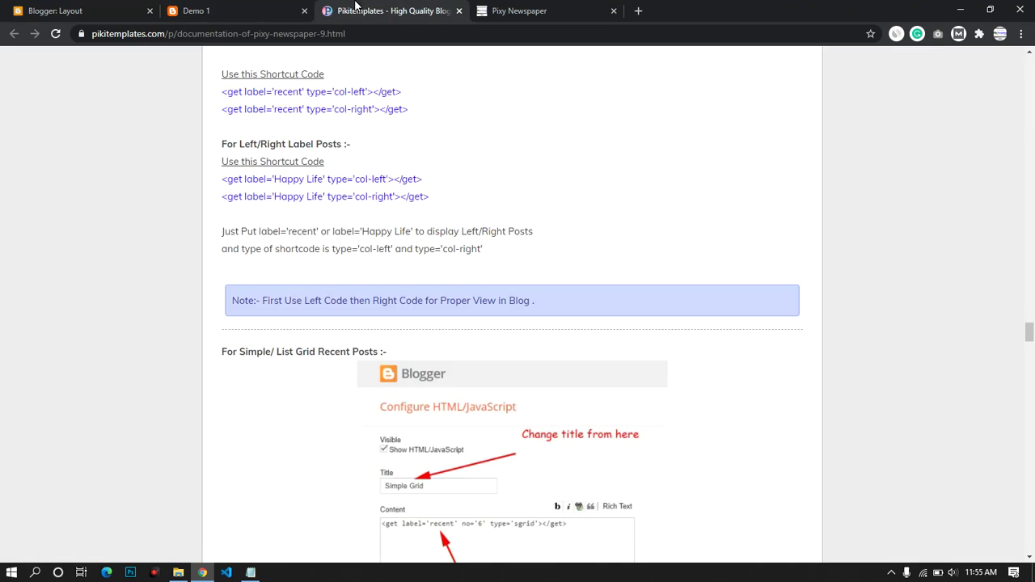
pyautogui.scroll(-10, 368, 268)
pyautogui.scroll(5, 368, 268)
pyautogui.hotkey('ctrl', 'shift', 'Tab')
pyautogui.scroll(-1, 356, 258)
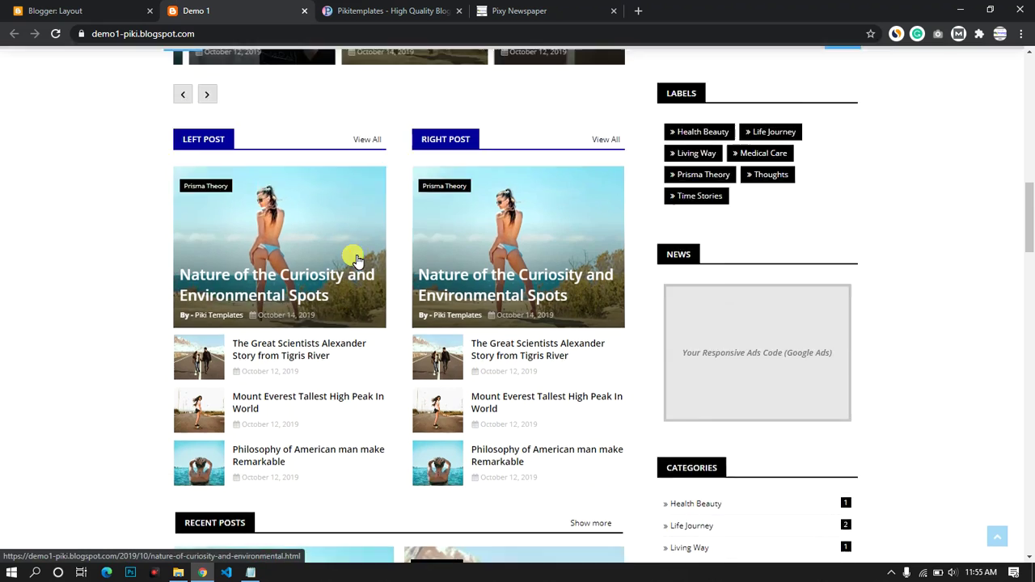
# View the Recent Posts section on the Demo 1 blog, open the Main Posts gadget's settings in the layout, and enlarge its window.
pyautogui.scroll(3, 354, 258)
pyautogui.scroll(-9, 353, 257)
pyautogui.scroll(5, 354, 257)
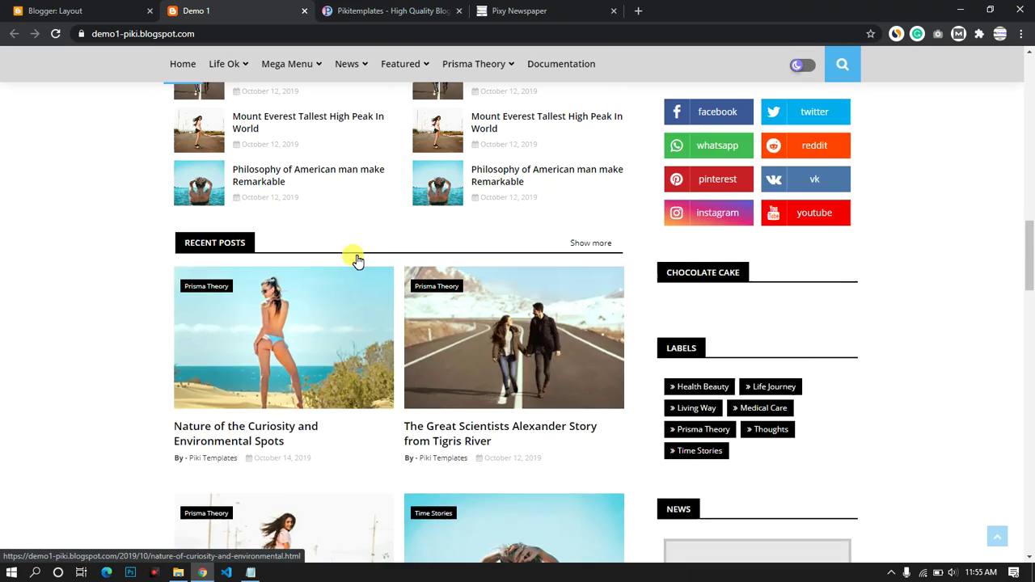
pyautogui.hotkey('ctrl', 'shift', 'Tab')
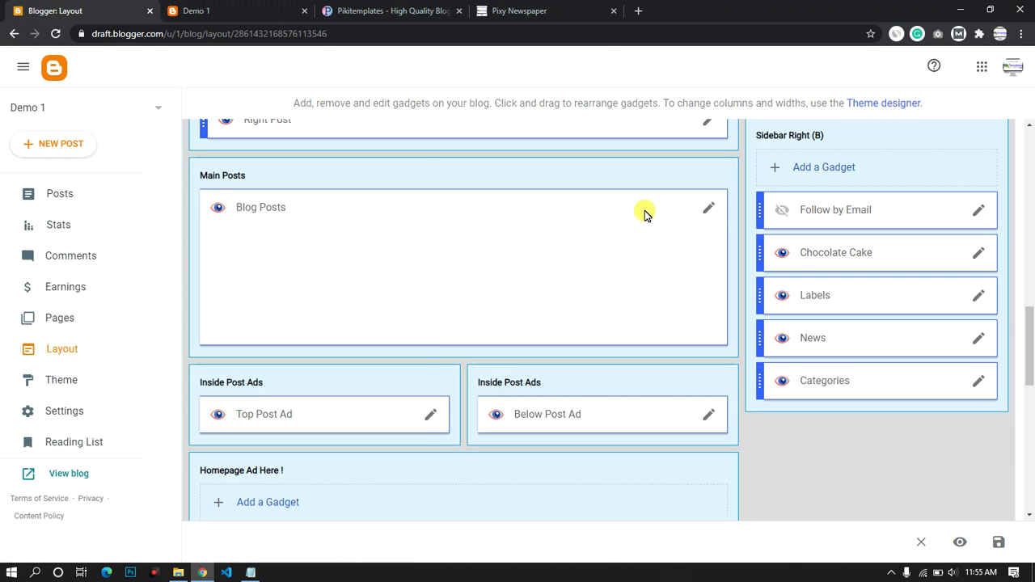
pyautogui.click(709, 209)
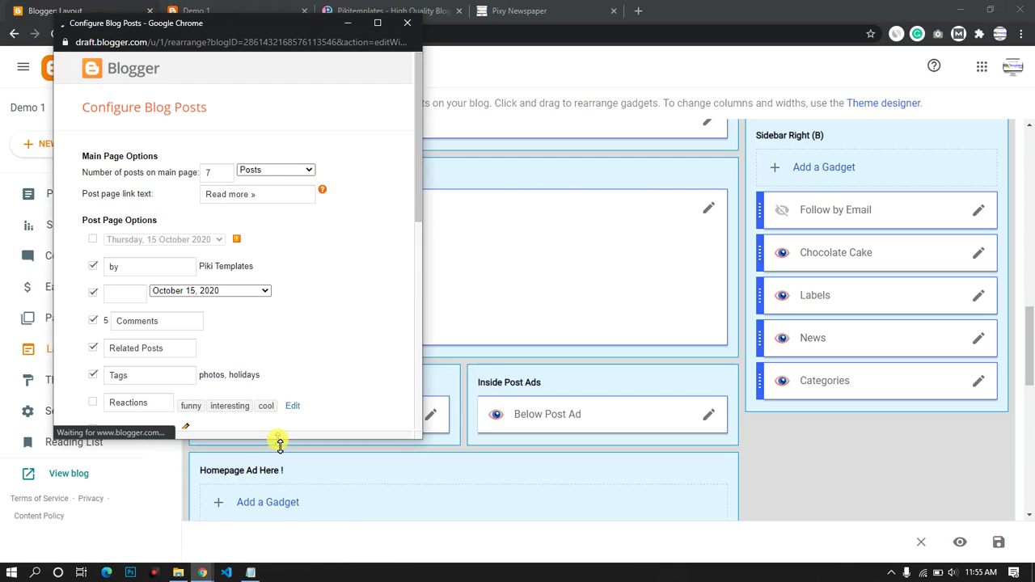
pyautogui.moveTo(279, 444); pyautogui.dragTo(270, 563)
pyautogui.moveTo(301, 10)
pyautogui.mouseDown()
pyautogui.moveTo(301, 23)
pyautogui.moveTo(300, 10)
pyautogui.mouseUp()
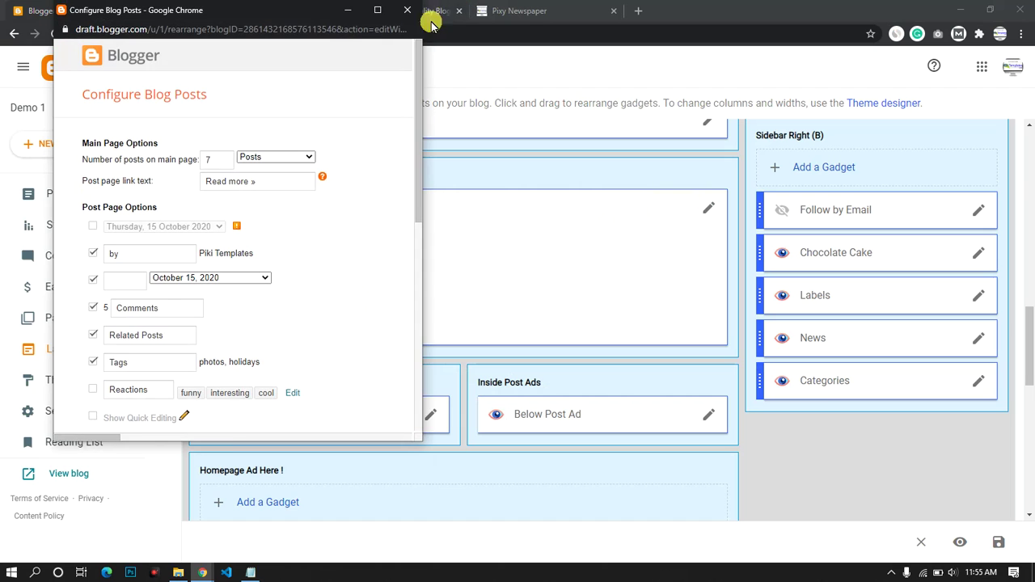
pyautogui.click(227, 450)
pyautogui.moveTo(206, 570)
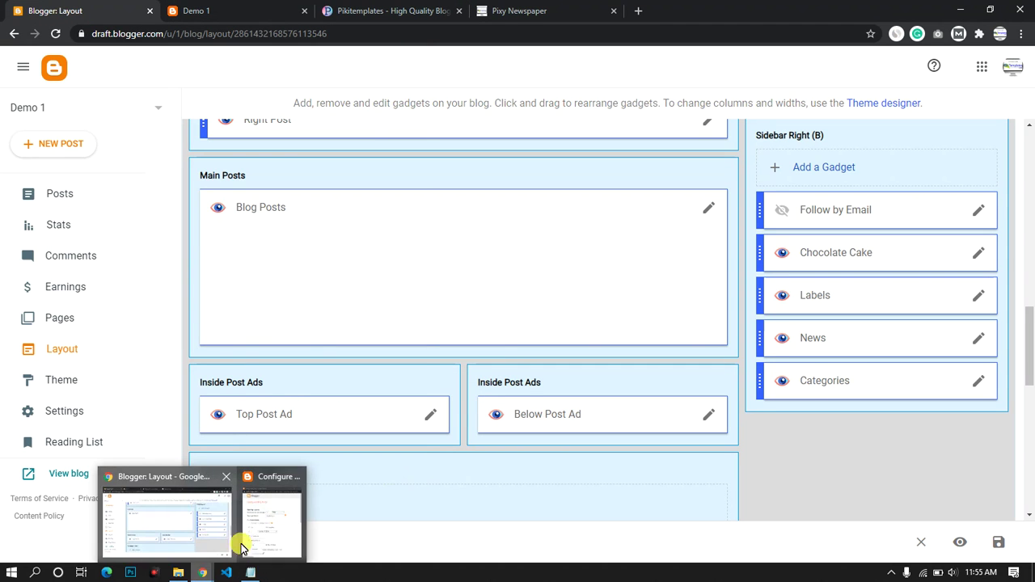
pyautogui.click(278, 512)
pyautogui.moveTo(300, 14); pyautogui.dragTo(542, 15)
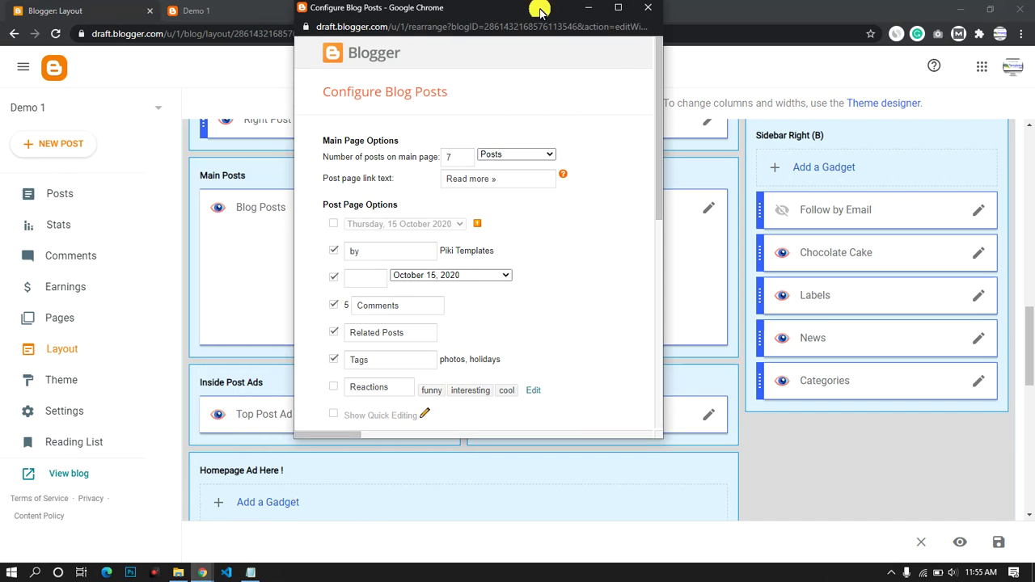
pyautogui.moveTo(481, 449); pyautogui.dragTo(485, 558)
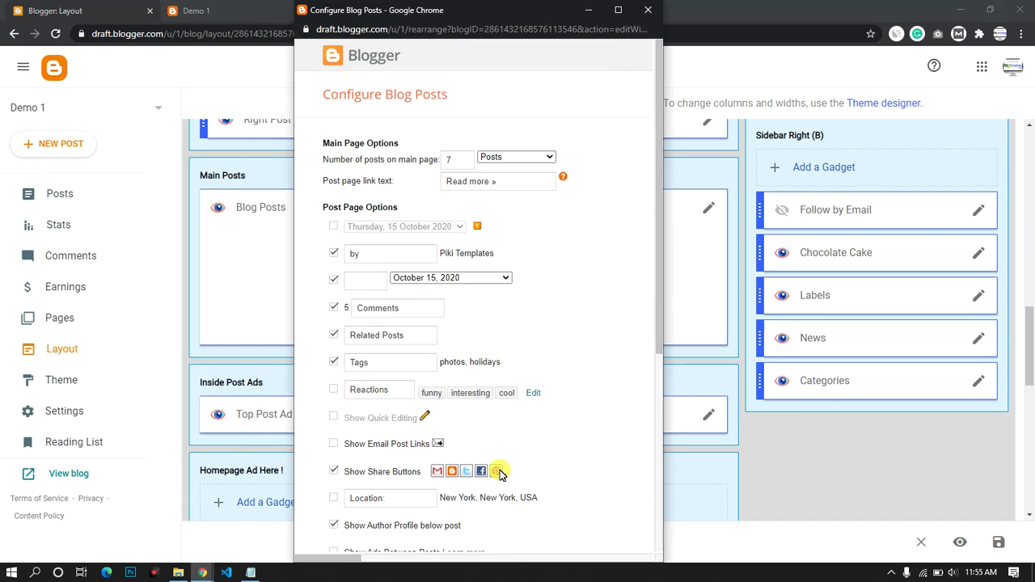
# Examine the Blog Posts gadget's main page, post page and item arrangement options, and close it without saving.
pyautogui.scroll(-4, 426, 267)
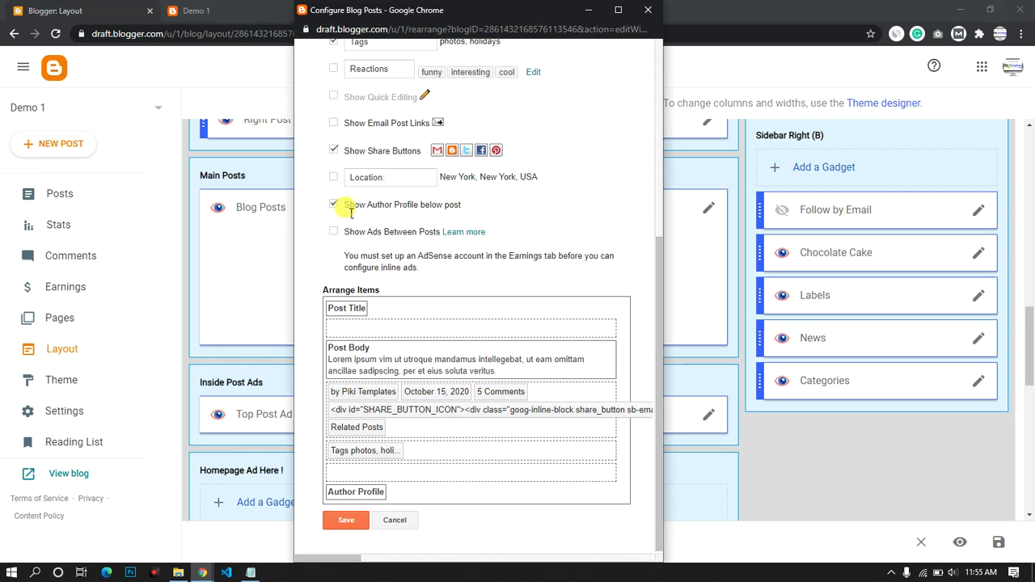
pyautogui.click(334, 178)
pyautogui.click(333, 179)
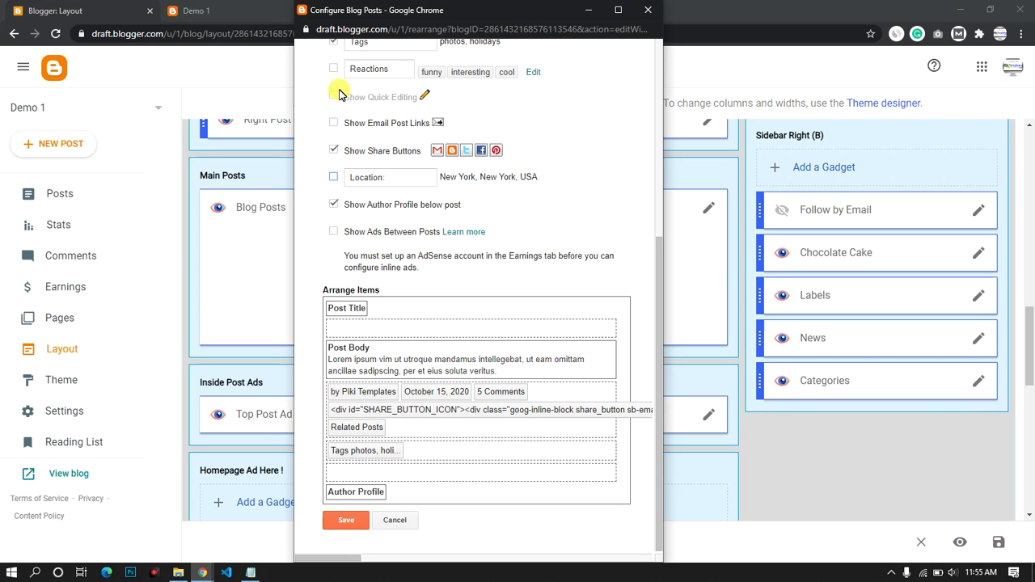
pyautogui.scroll(4, 340, 73)
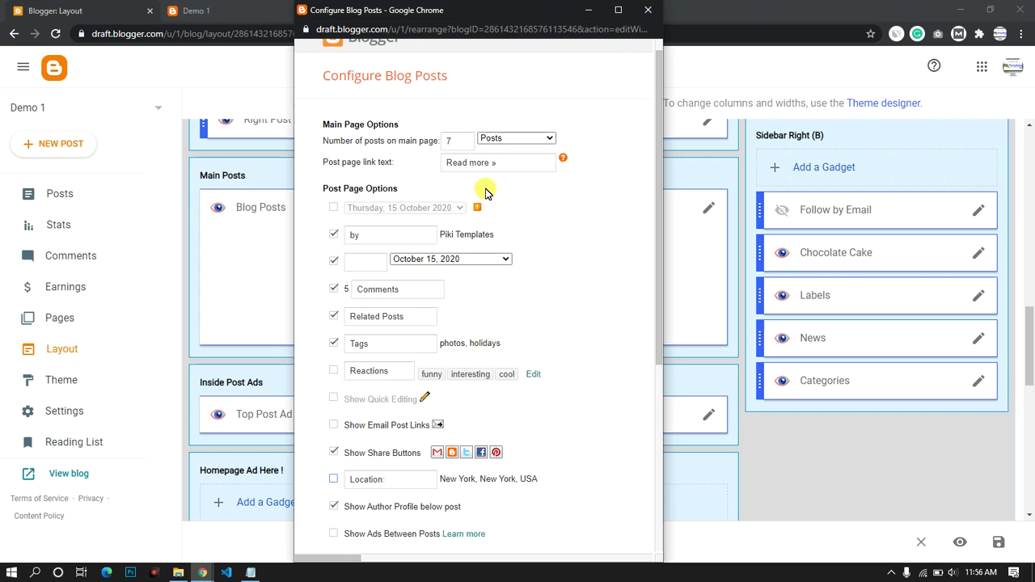
pyautogui.click(644, 10)
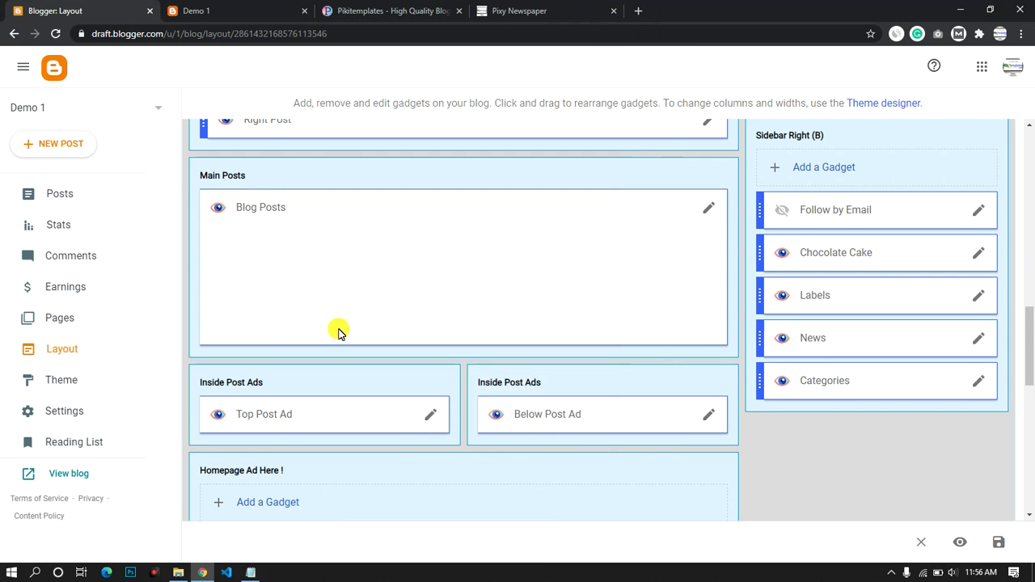
# Find the Inside Post Ads gadgets in the layout and read the Inside Posts Ads section of the theme documentation.
pyautogui.scroll(-2, 356, 291)
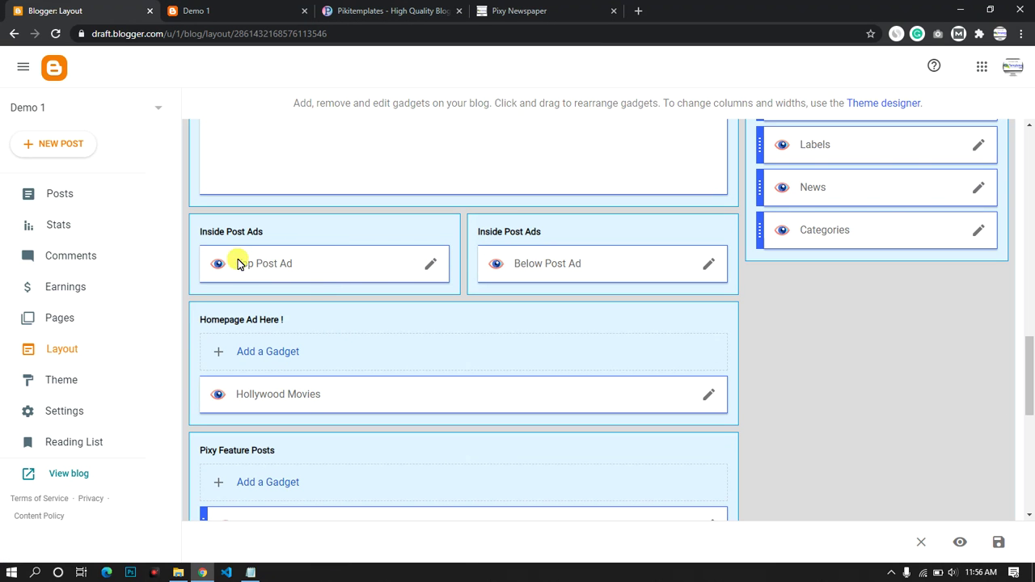
pyautogui.click(416, 12)
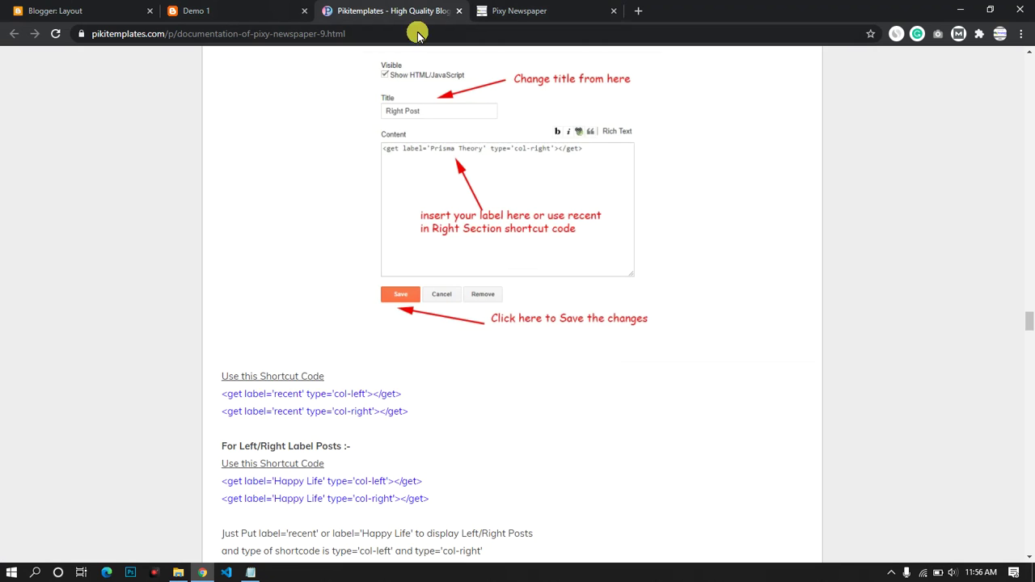
pyautogui.scroll(-10, 387, 351)
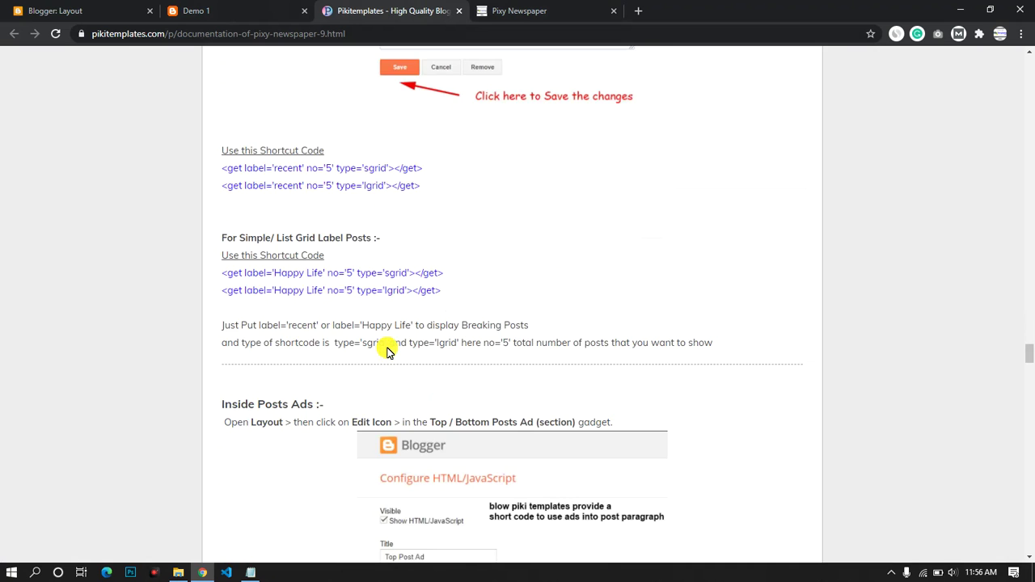
pyautogui.scroll(-2, 393, 351)
pyautogui.moveTo(338, 261); pyautogui.dragTo(212, 257)
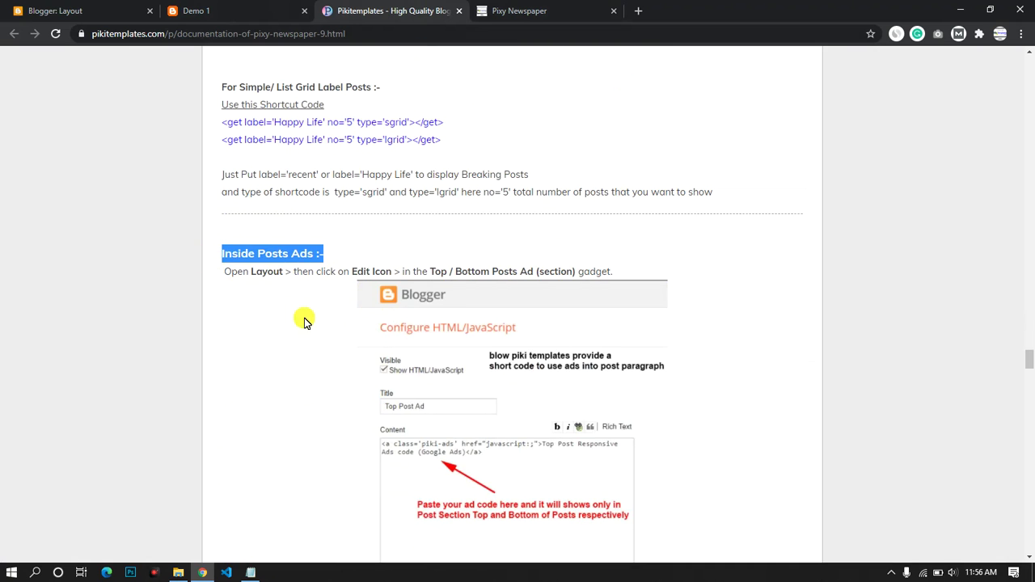
pyautogui.scroll(-4, 298, 317)
pyautogui.moveTo(368, 351); pyautogui.dragTo(268, 355)
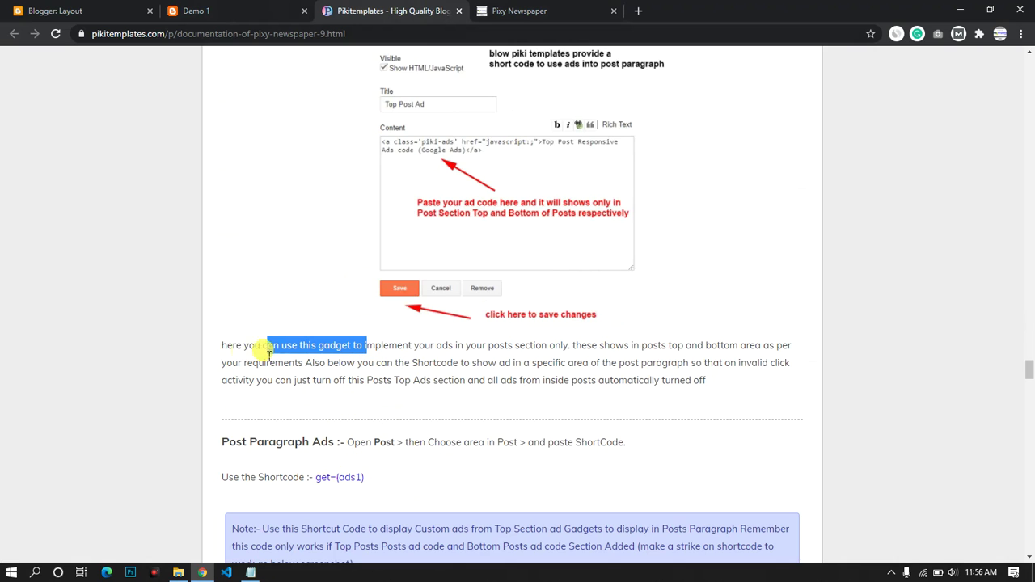
pyautogui.click(572, 346)
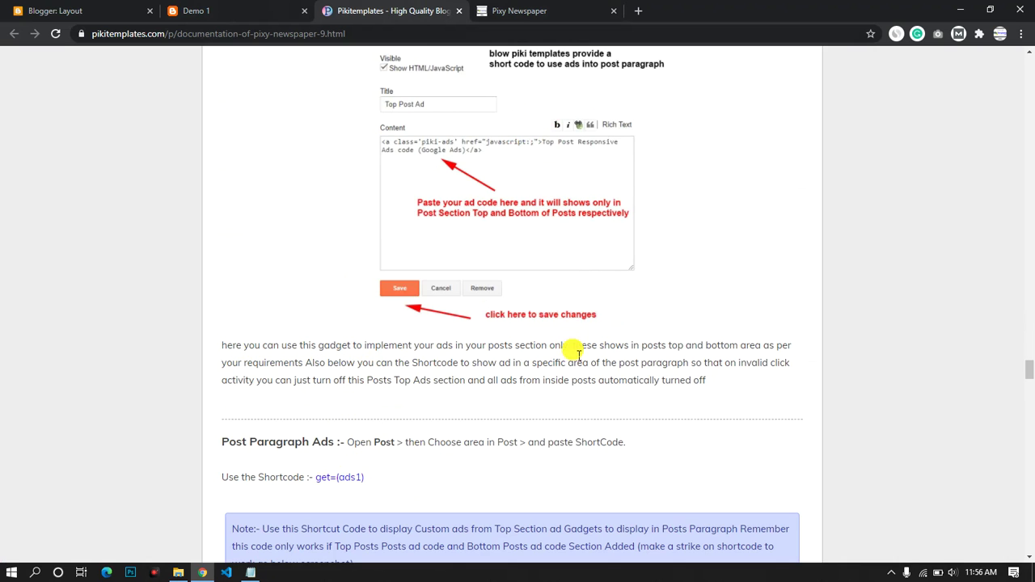
pyautogui.scroll(2, 493, 218)
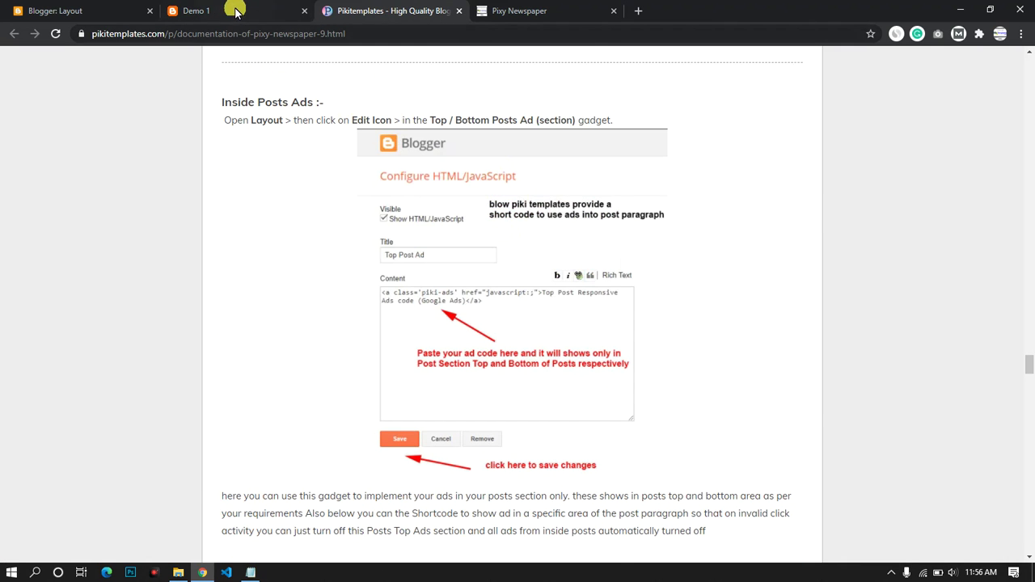
# Open the post "Nature of the Curiosity and Environmental Spots" on the demo blog and examine its top post ad.
pyautogui.click(237, 16)
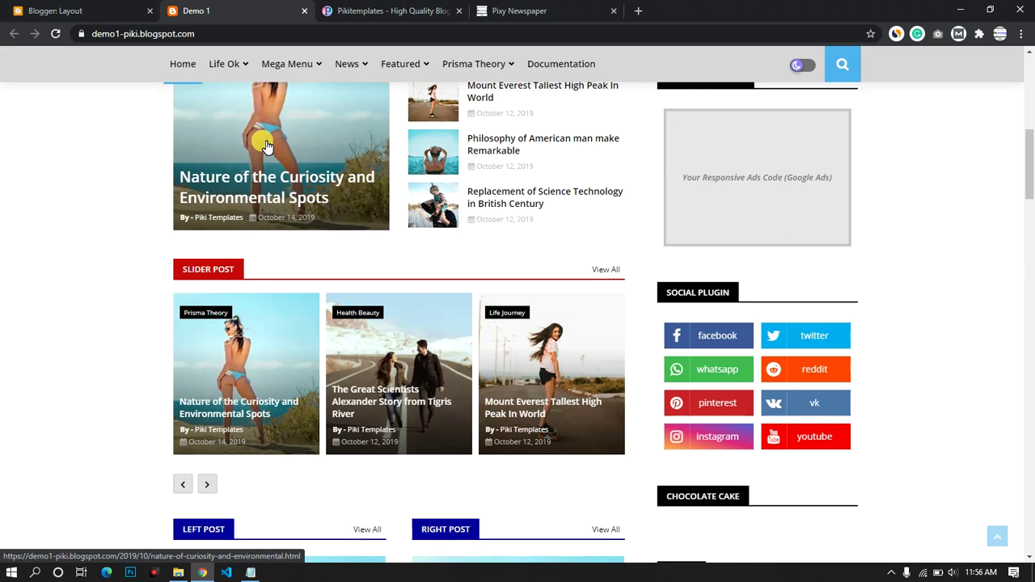
pyautogui.click(267, 145)
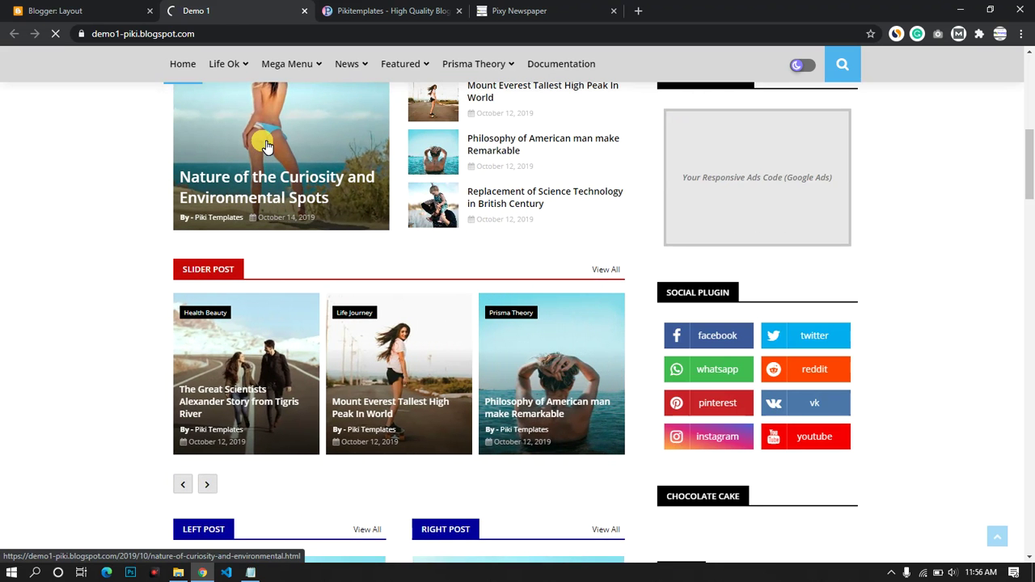
pyautogui.scroll(-1, 266, 146)
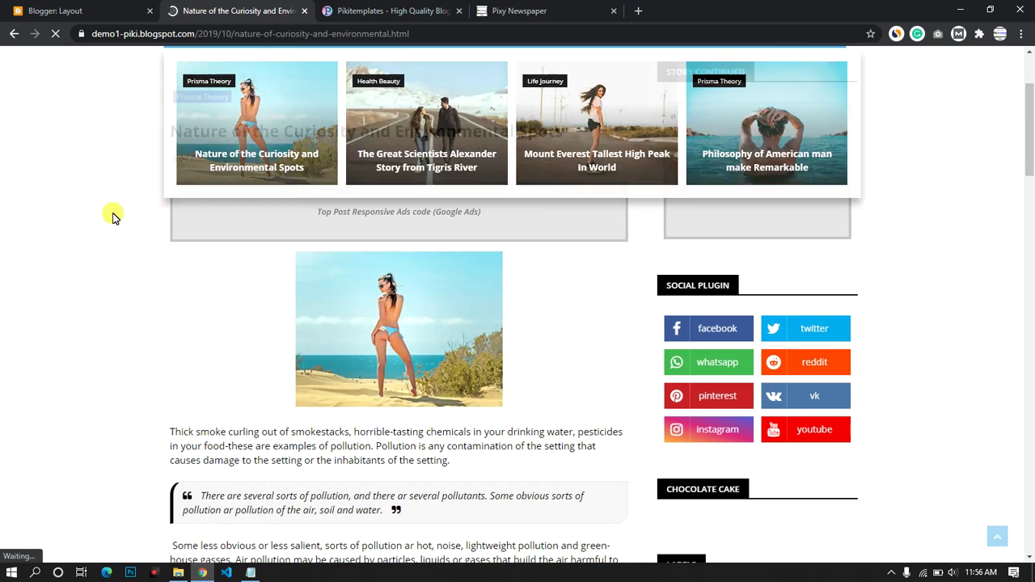
pyautogui.moveTo(192, 208); pyautogui.dragTo(482, 203)
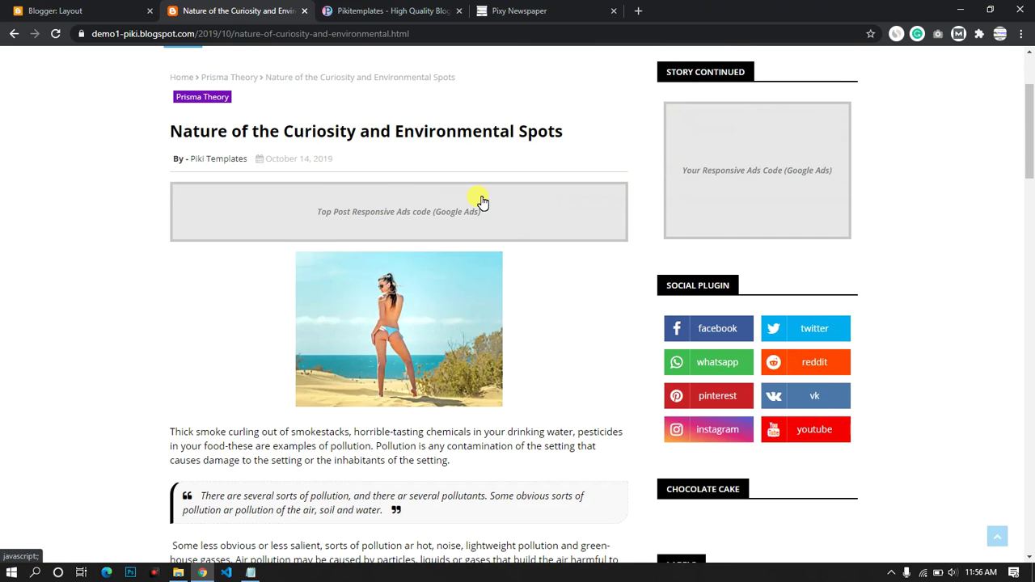
# Recheck the ad gadgets in the layout and documentation, and locate the below-post ad at the end of the open post.
pyautogui.click(86, 7)
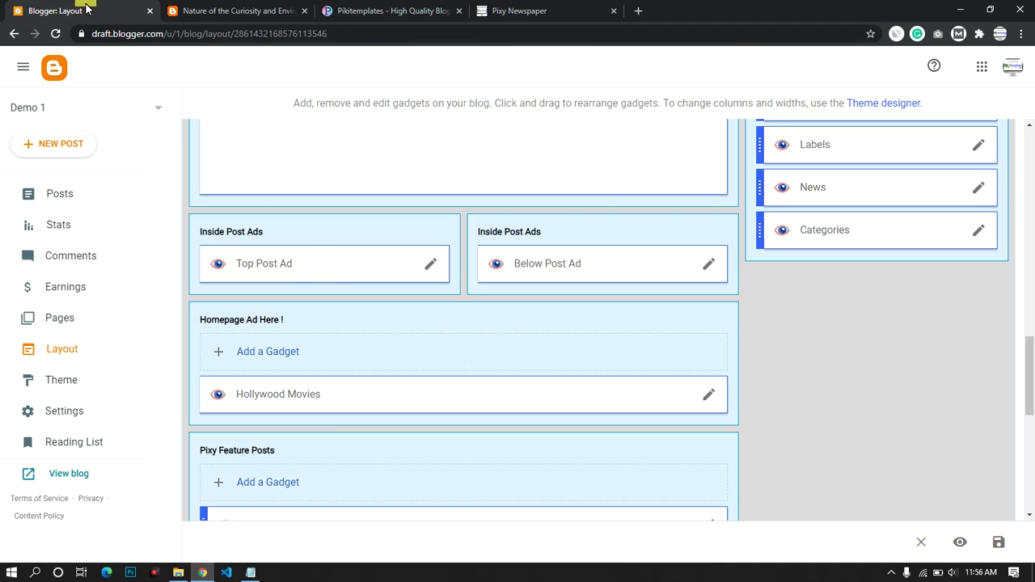
pyautogui.click(383, 11)
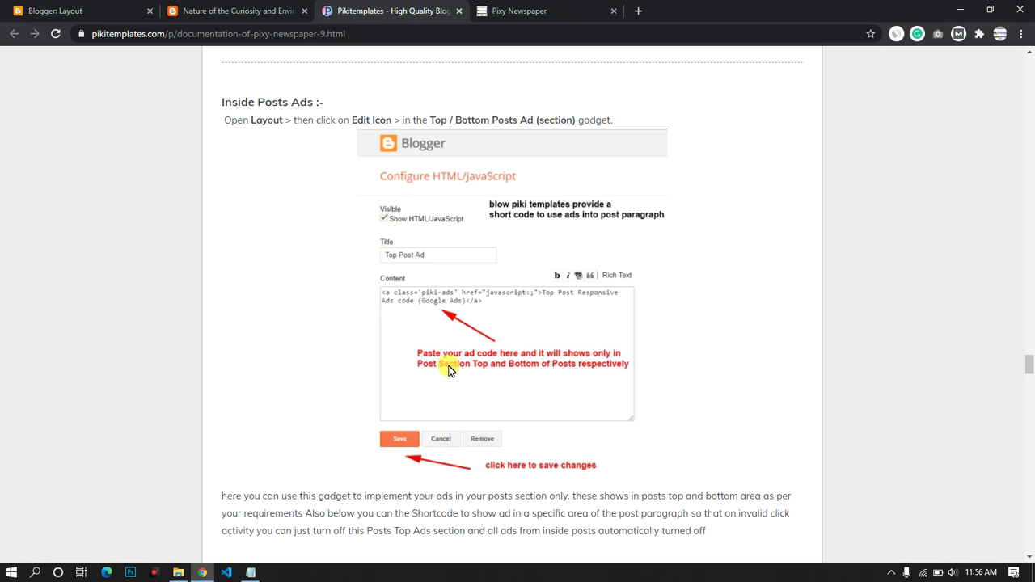
pyautogui.scroll(-5, 365, 254)
pyautogui.click(263, 10)
pyautogui.scroll(-15, 422, 295)
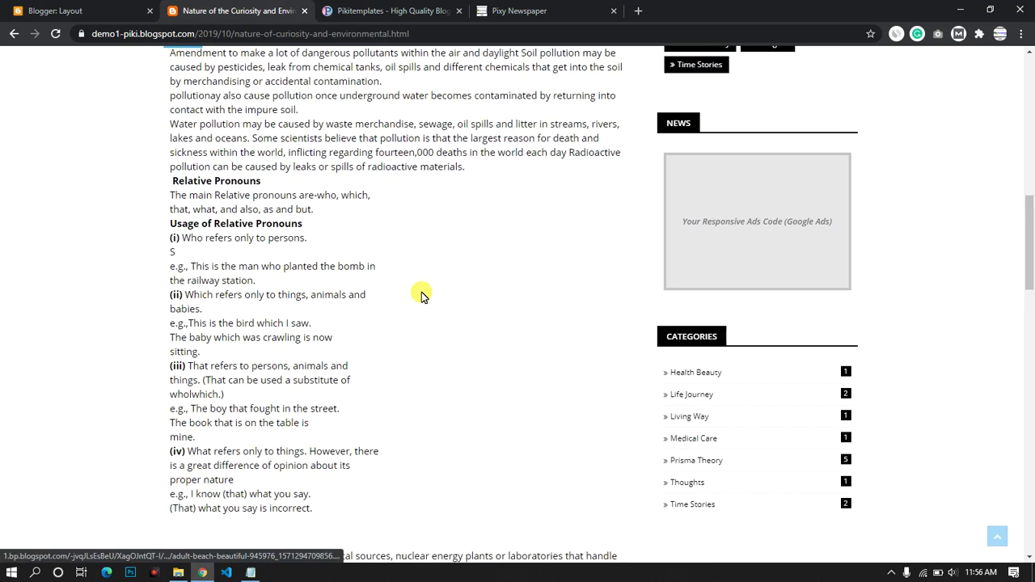
pyautogui.scroll(4, 421, 295)
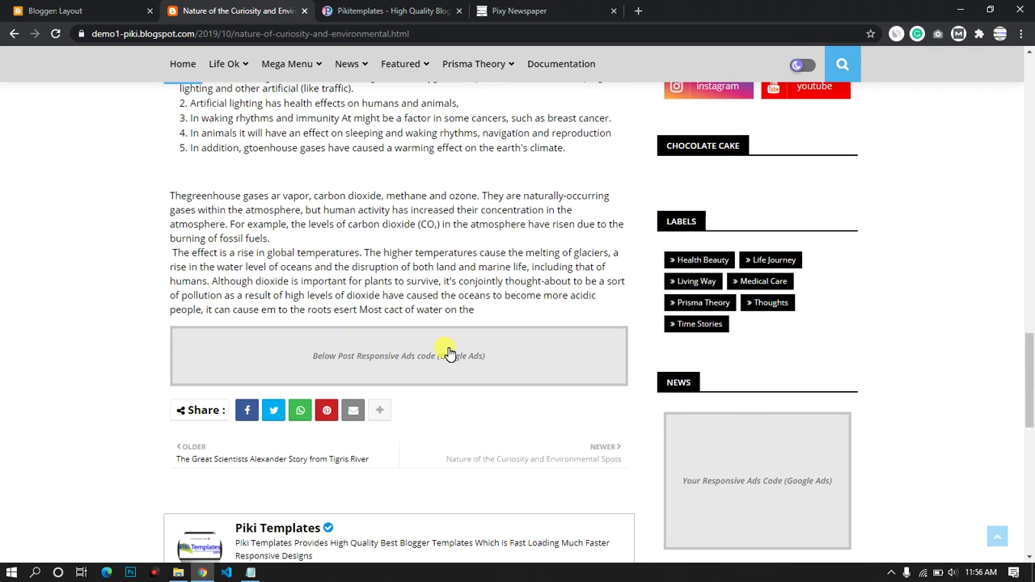
# Return to the documentation and read the Post Paragraph Ads instructions for the struck-through get=(ads1) shortcode.
pyautogui.click(55, 10)
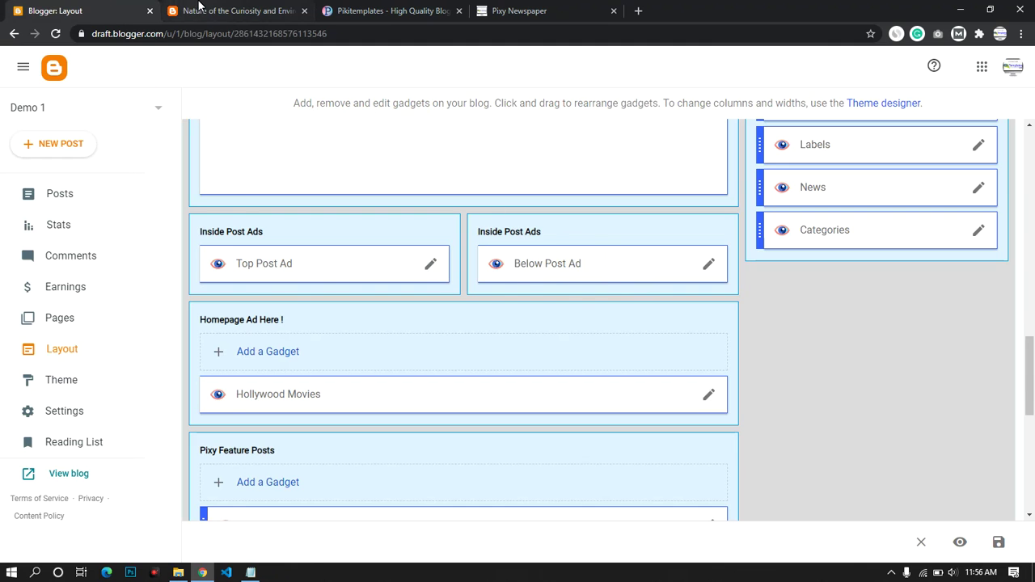
pyautogui.click(239, 11)
pyautogui.click(405, 10)
pyautogui.scroll(-2, 331, 287)
pyautogui.scroll(-2, 331, 295)
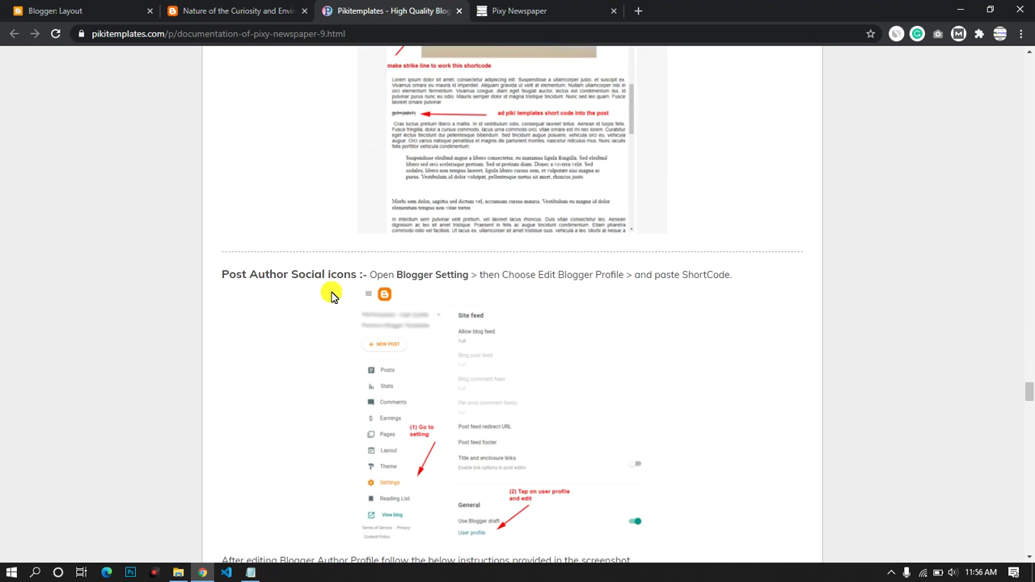
pyautogui.scroll(6, 334, 295)
pyautogui.moveTo(216, 294); pyautogui.dragTo(364, 332)
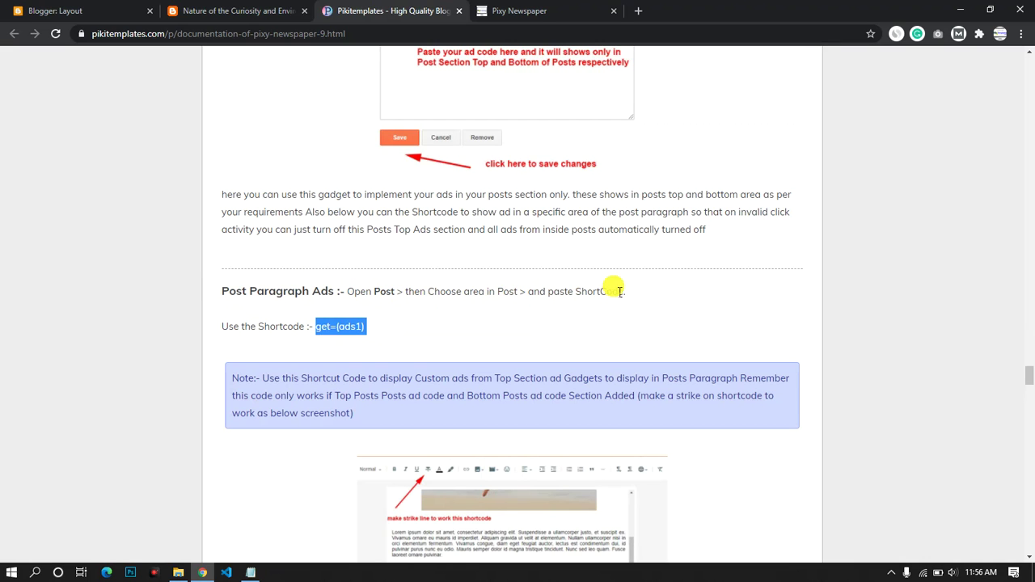
pyautogui.click(409, 324)
pyautogui.scroll(-4, 471, 340)
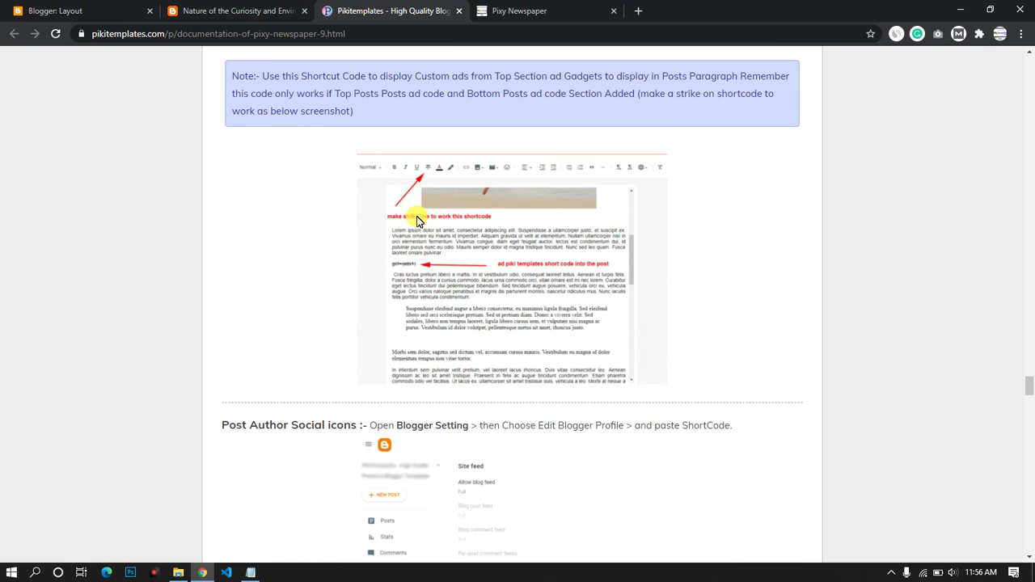
pyautogui.scroll(2, 418, 221)
pyautogui.moveTo(380, 183); pyautogui.dragTo(349, 181)
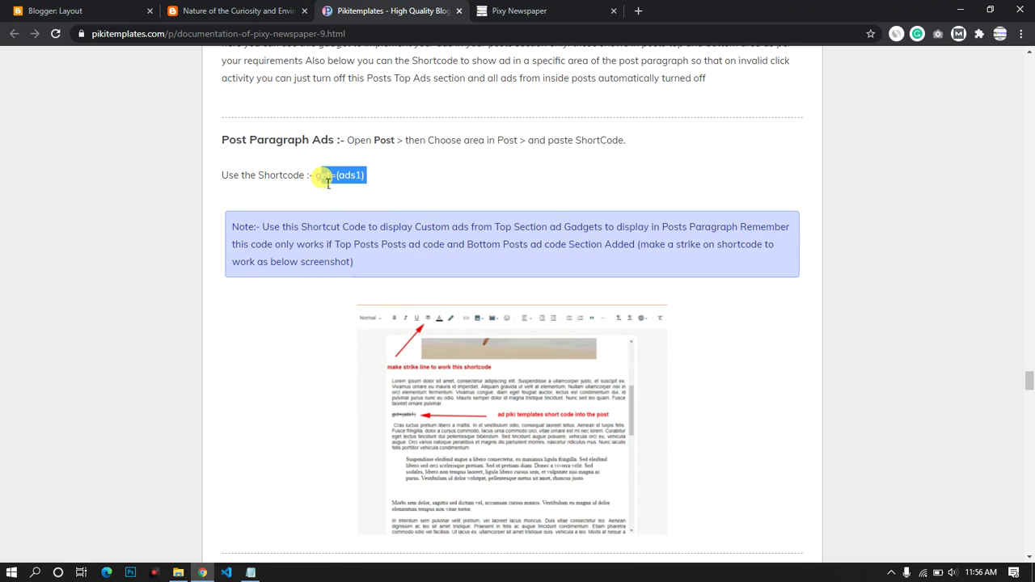
pyautogui.click(377, 175)
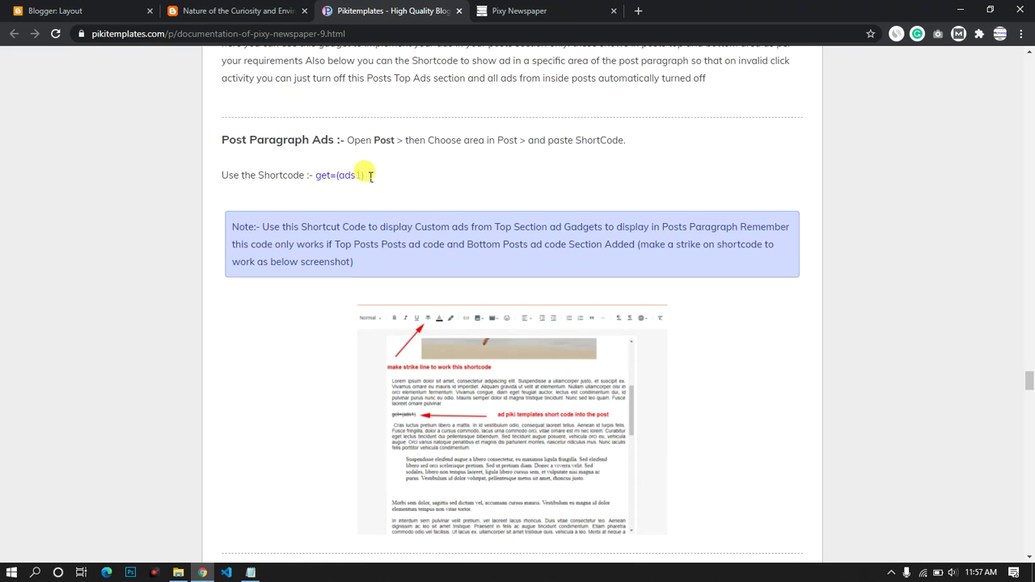
# Open the post "Nature of the Curiosity and Environmental Spots" for editing from the blog's posts list and switch it to Compose view.
pyautogui.click(208, 11)
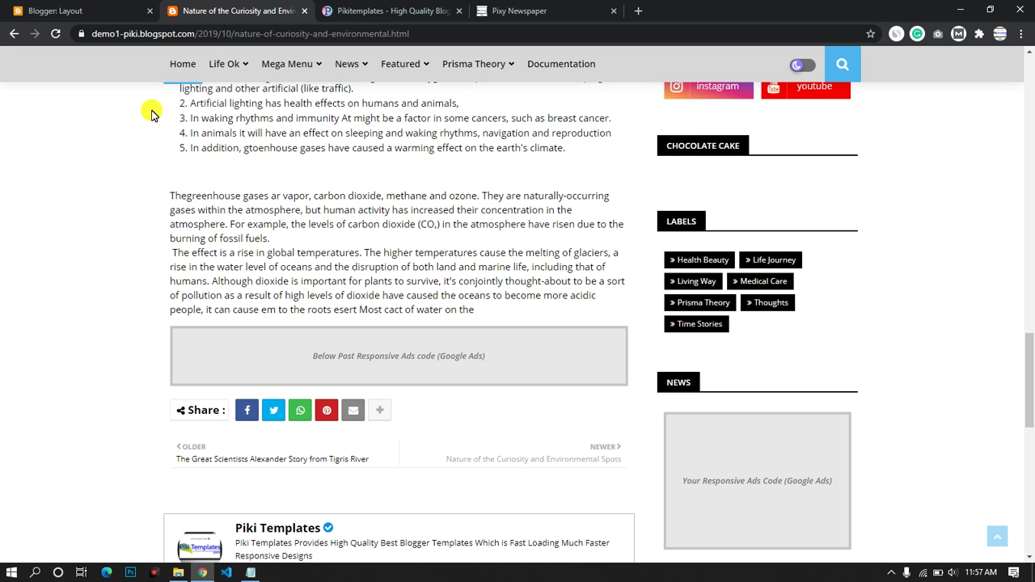
pyautogui.click(81, 11)
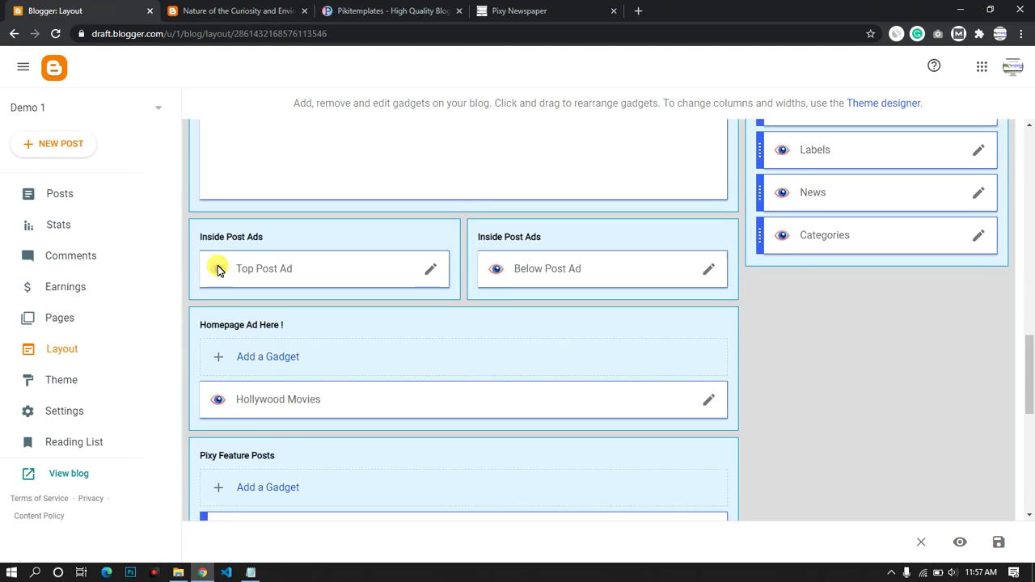
pyautogui.scroll(5, 217, 271)
pyautogui.scroll(4, 217, 271)
pyautogui.click(92, 220)
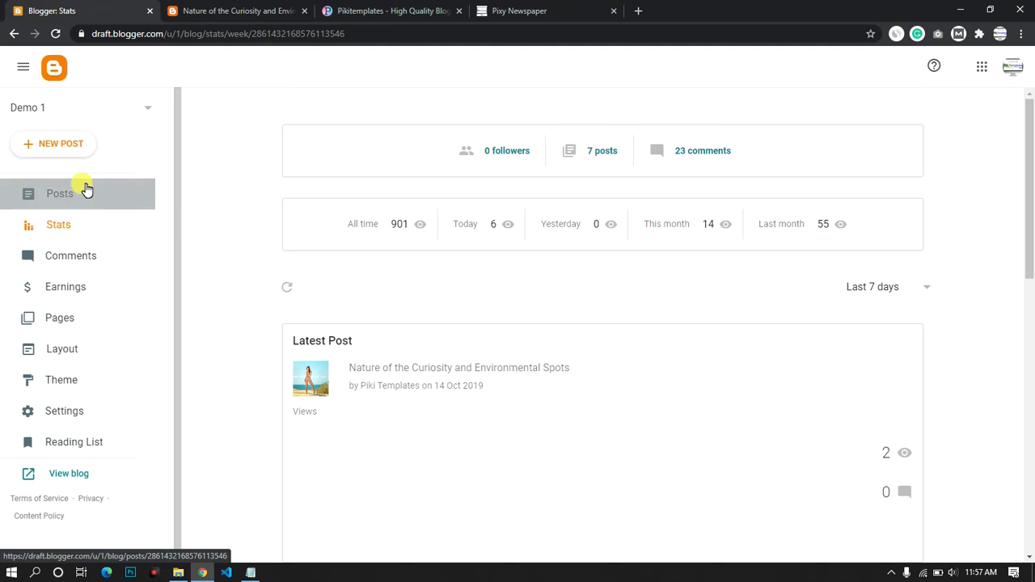
pyautogui.click(122, 199)
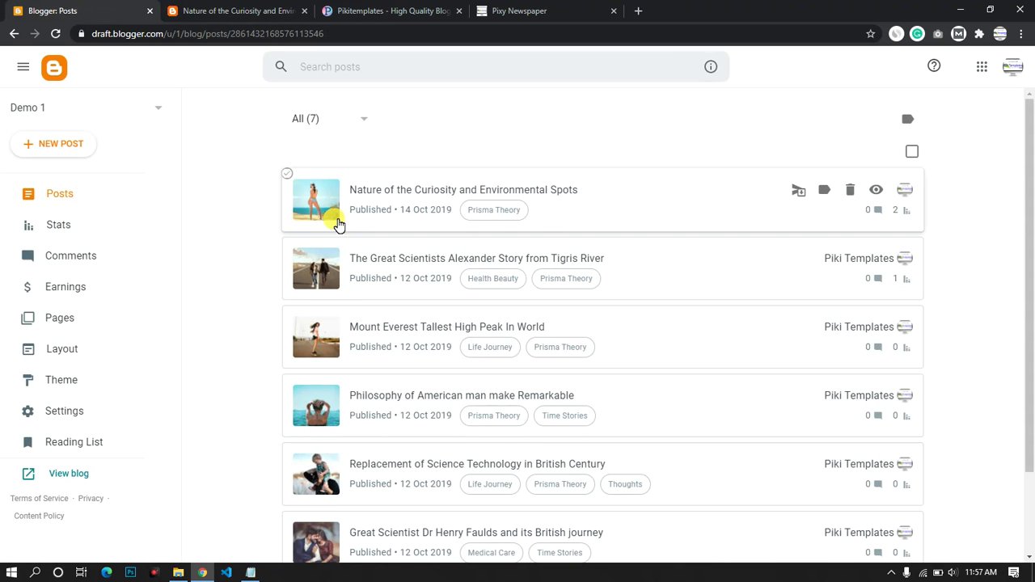
pyautogui.click(330, 214)
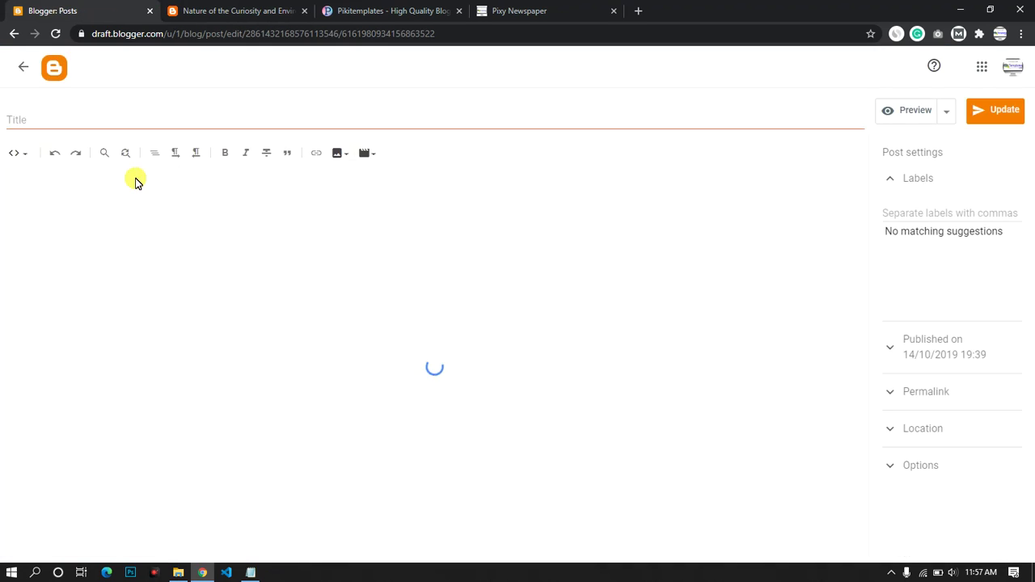
pyautogui.click(26, 156)
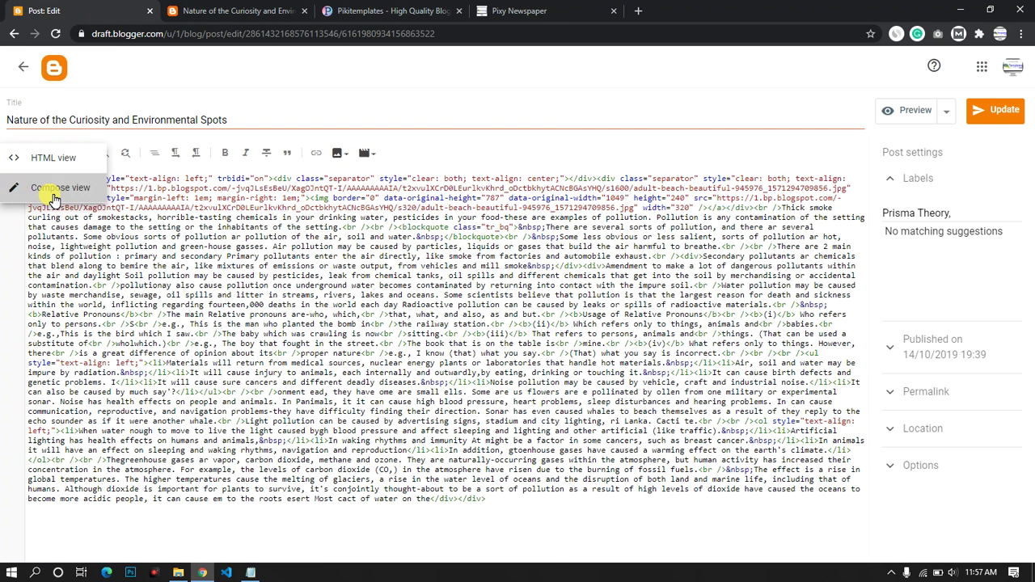
pyautogui.click(26, 185)
# Insert the shortcode (ads1) below the paragraph ending "harmful to breathe", strike it through, and update the post.
pyautogui.scroll(-2, 264, 282)
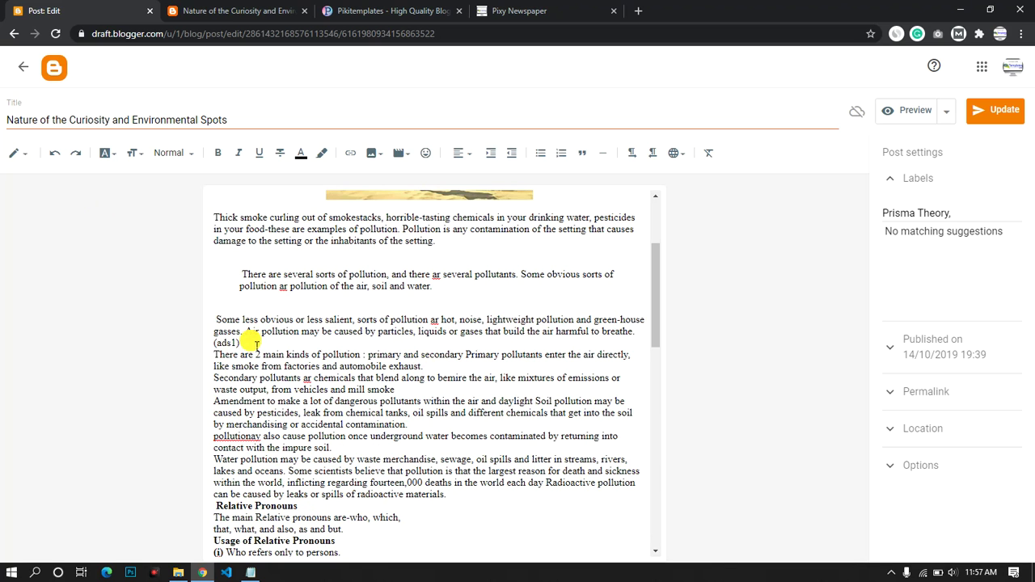
pyautogui.moveTo(256, 345); pyautogui.dragTo(214, 344)
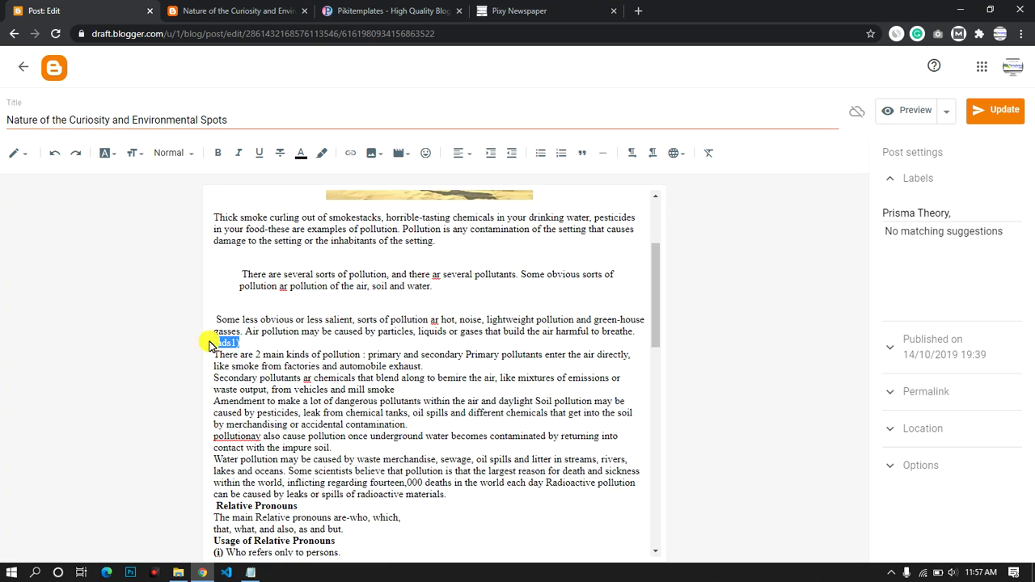
pyautogui.click(280, 153)
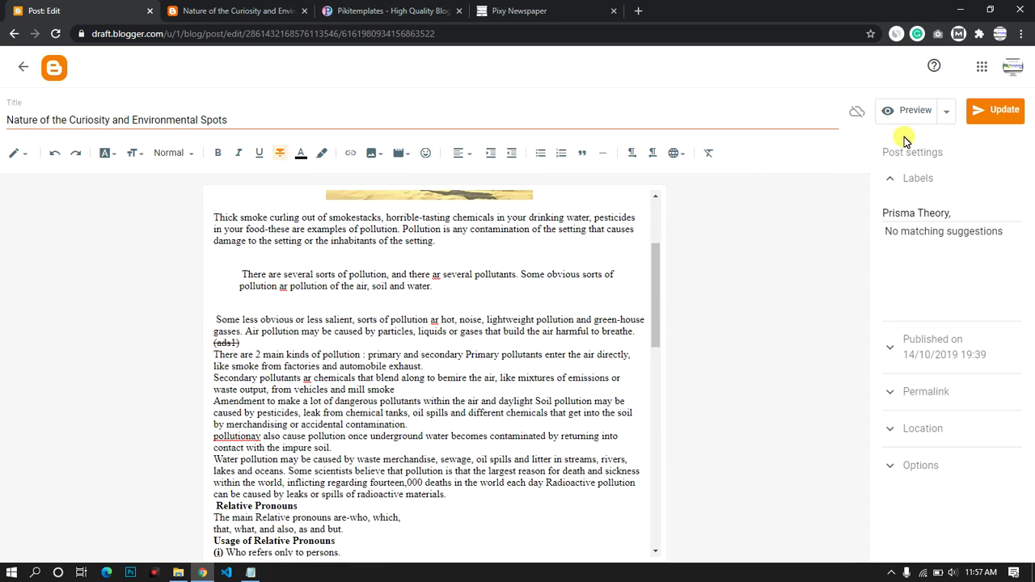
pyautogui.click(991, 113)
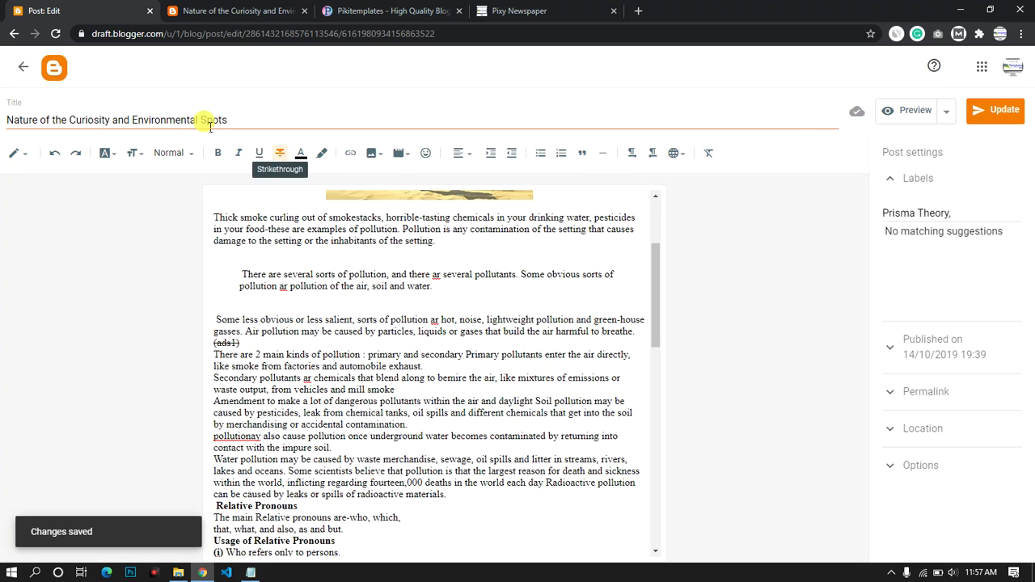
# Reload the published post on the blog and locate the ad between its paragraphs.
pyautogui.click(214, 10)
pyautogui.scroll(5, 145, 181)
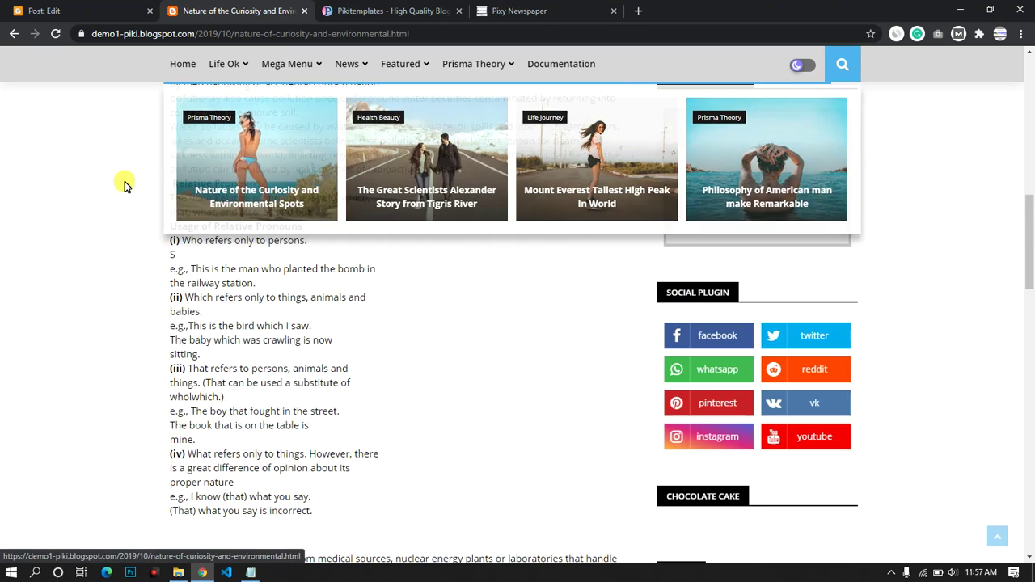
pyautogui.scroll(5, 146, 182)
pyautogui.click(95, 11)
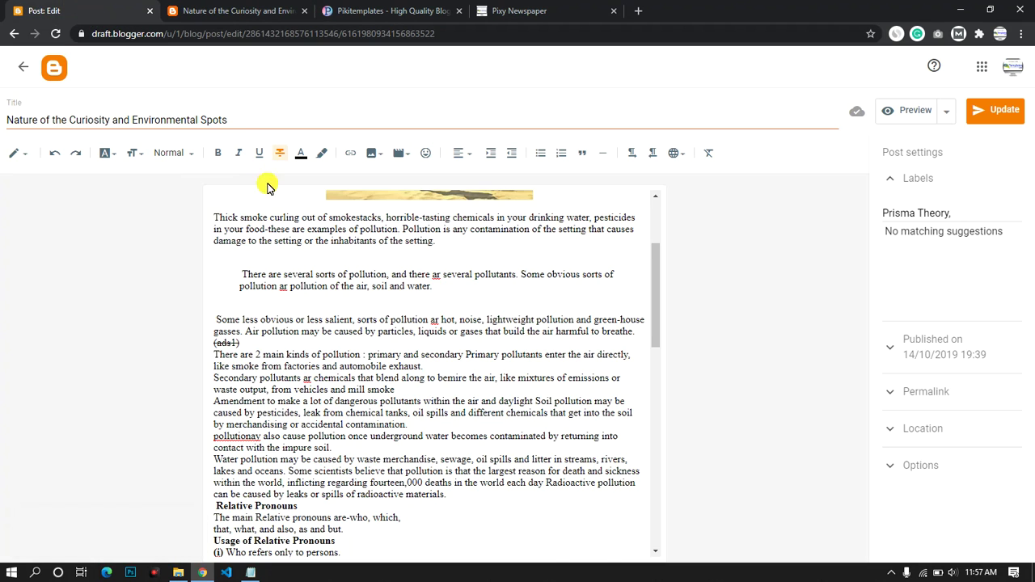
pyautogui.scroll(2, 350, 323)
pyautogui.click(234, 11)
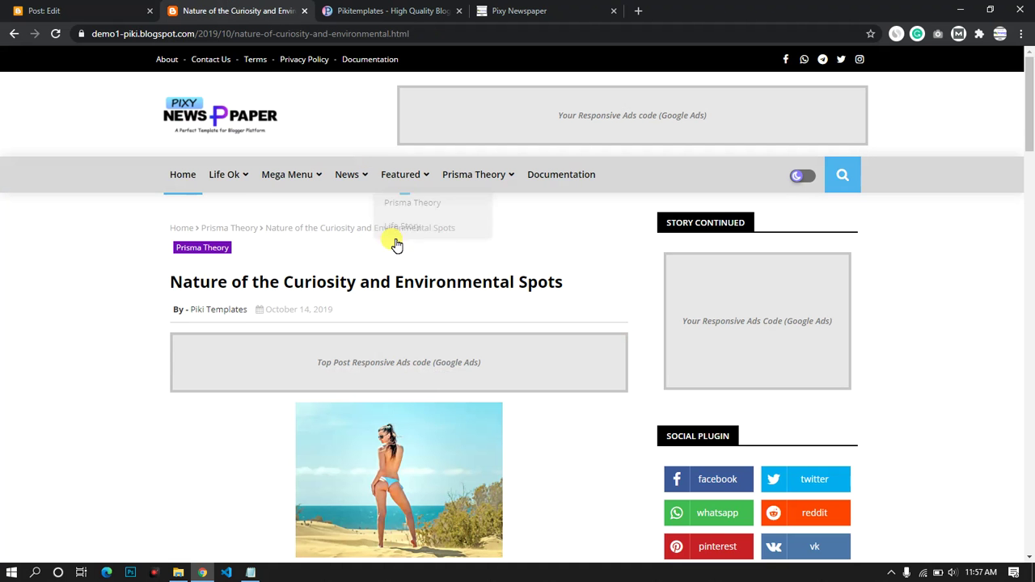
pyautogui.click(55, 33)
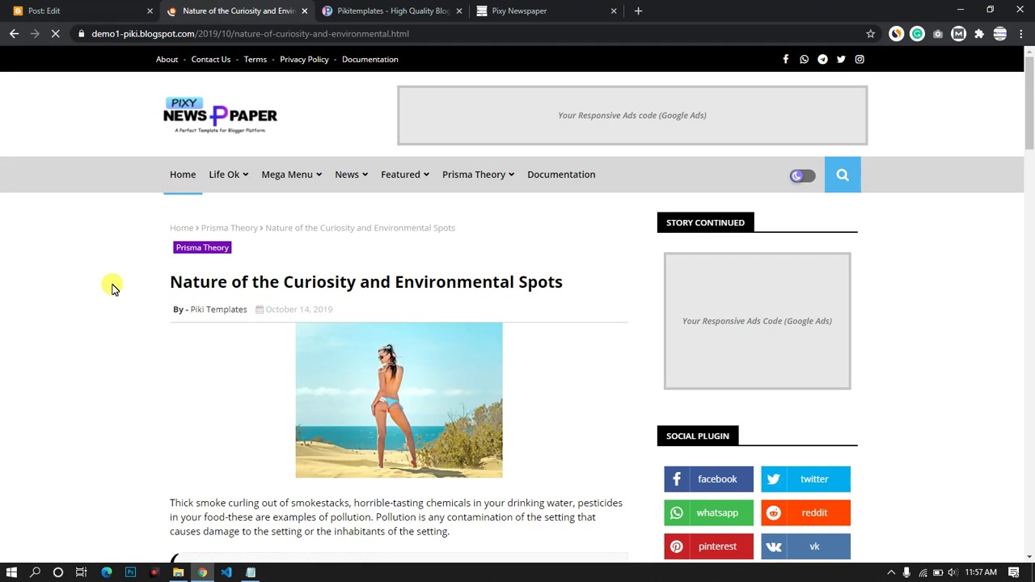
pyautogui.scroll(-5, 109, 287)
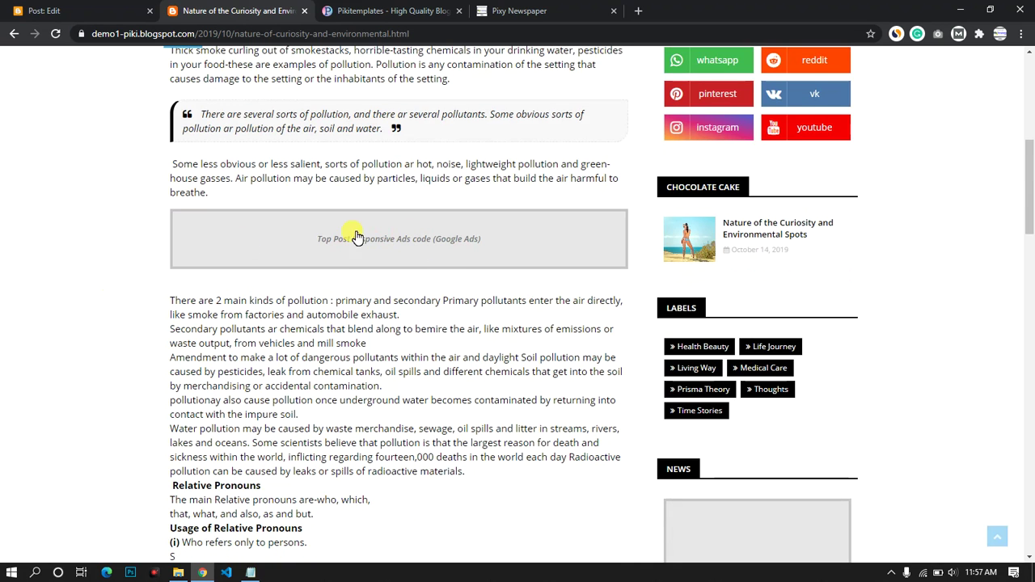
# Compare the shortcode's place in the post editor with the ad on the published page, and return to the posts list.
pyautogui.click(93, 8)
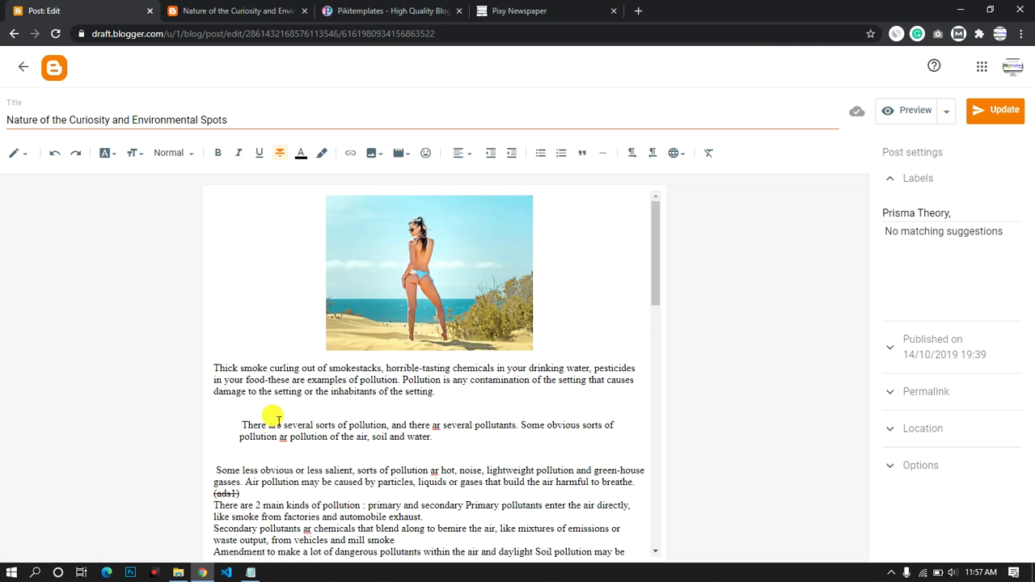
pyautogui.scroll(-2, 273, 417)
pyautogui.tripleClick(181, 337)
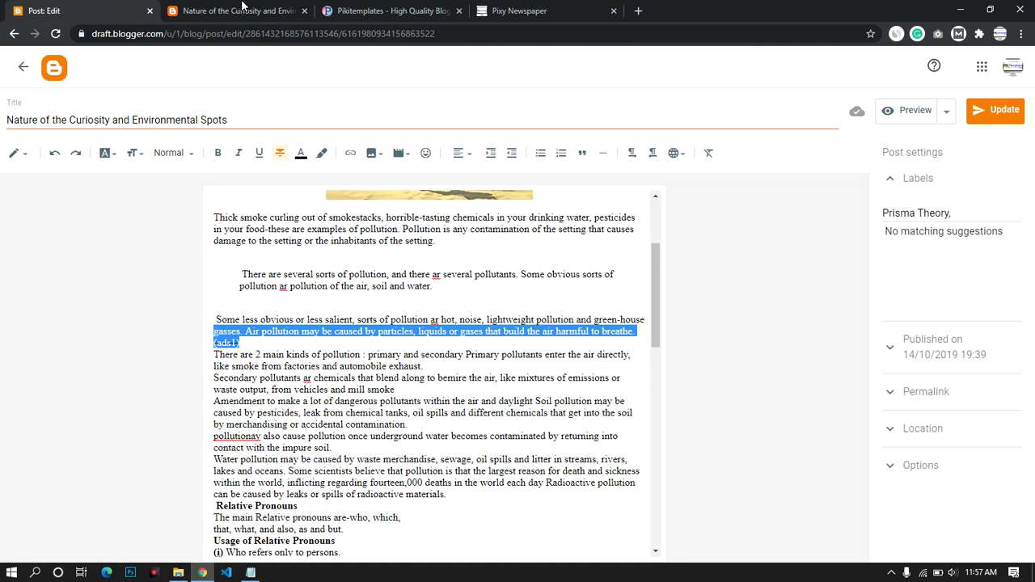
pyautogui.click(241, 10)
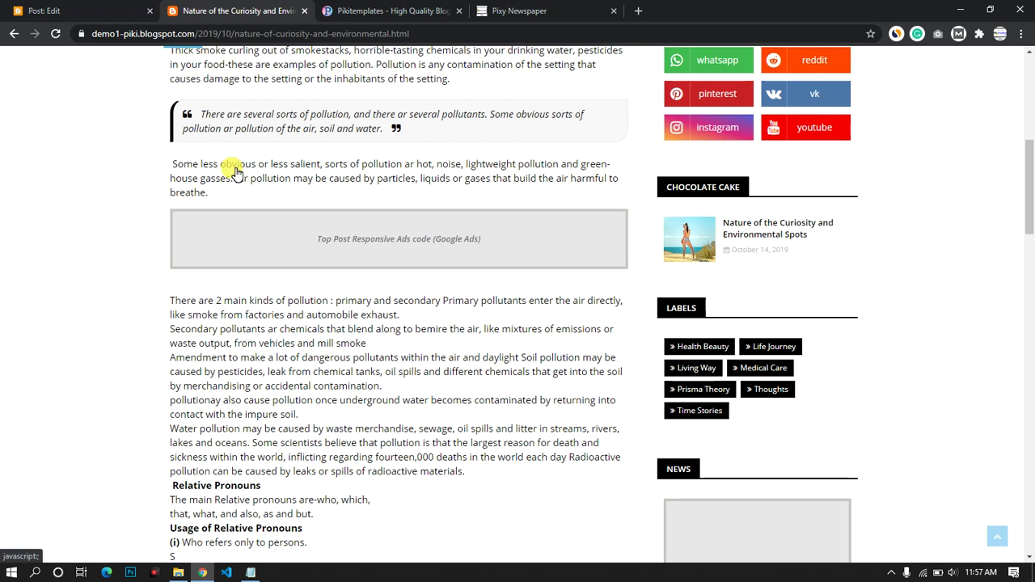
pyautogui.click(89, 10)
pyautogui.click(23, 67)
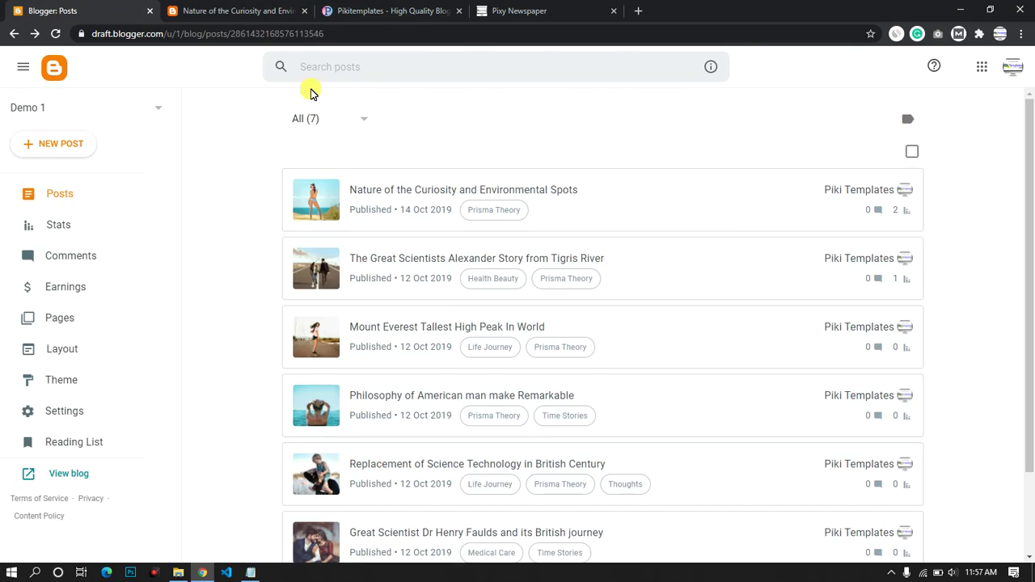
# Examine the author box with its description and social icons at the end of the published post.
pyautogui.click(243, 10)
pyautogui.scroll(-8, 351, 280)
pyautogui.scroll(-10, 353, 296)
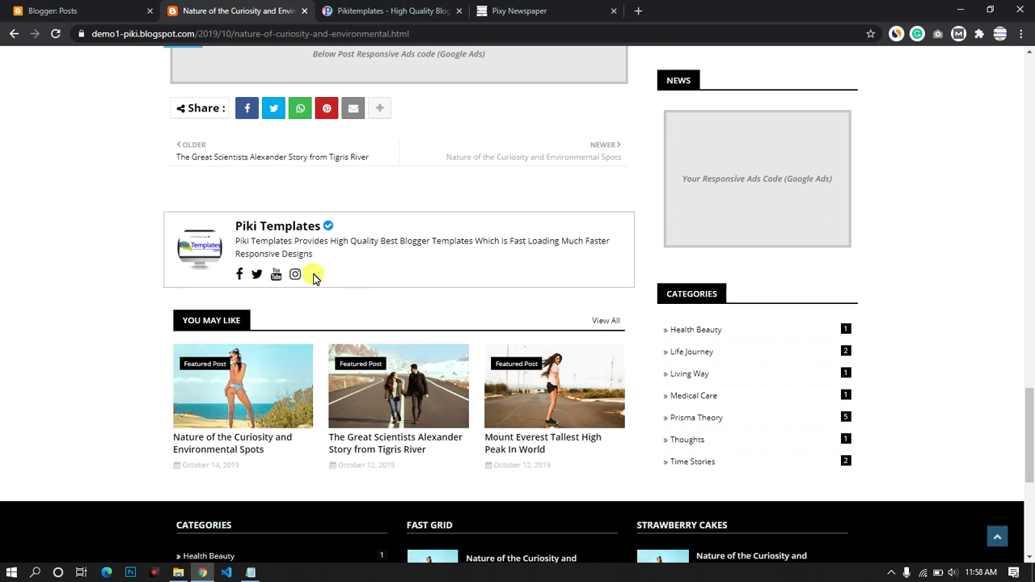
pyautogui.moveTo(316, 278); pyautogui.dragTo(234, 226)
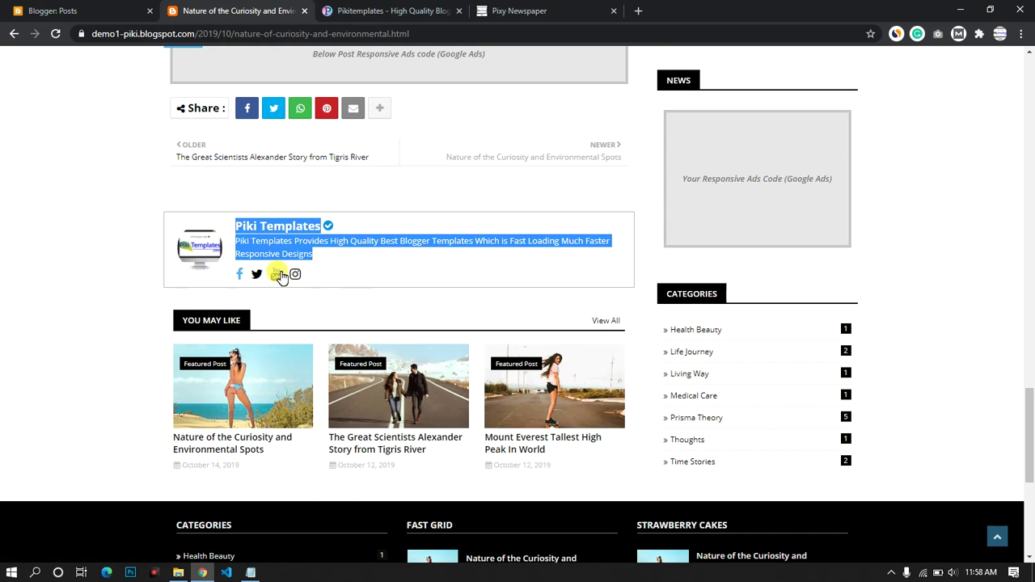
pyautogui.click(340, 278)
# Find the Post Author Social icons section in the theme documentation and read its opening instructions.
pyautogui.click(400, 11)
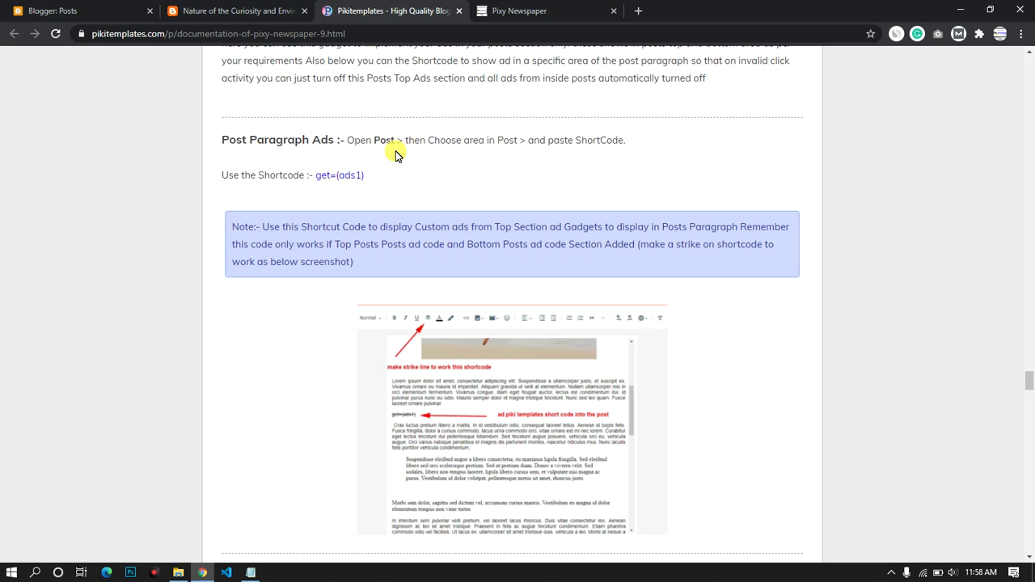
pyautogui.scroll(-15, 395, 154)
pyautogui.scroll(4, 352, 187)
pyautogui.scroll(10, 352, 188)
pyautogui.scroll(-1, 331, 208)
pyautogui.scroll(1, 331, 189)
pyautogui.moveTo(334, 140); pyautogui.dragTo(220, 140)
pyautogui.scroll(-4, 281, 232)
pyautogui.moveTo(346, 274); pyautogui.dragTo(267, 274)
pyautogui.click(266, 304)
# Read the documentation's HTML code, example link and profile screenshots for the author's social icons.
pyautogui.scroll(-5, 286, 293)
pyautogui.scroll(-1, 334, 318)
pyautogui.moveTo(578, 330); pyautogui.dragTo(309, 327)
pyautogui.click(275, 245)
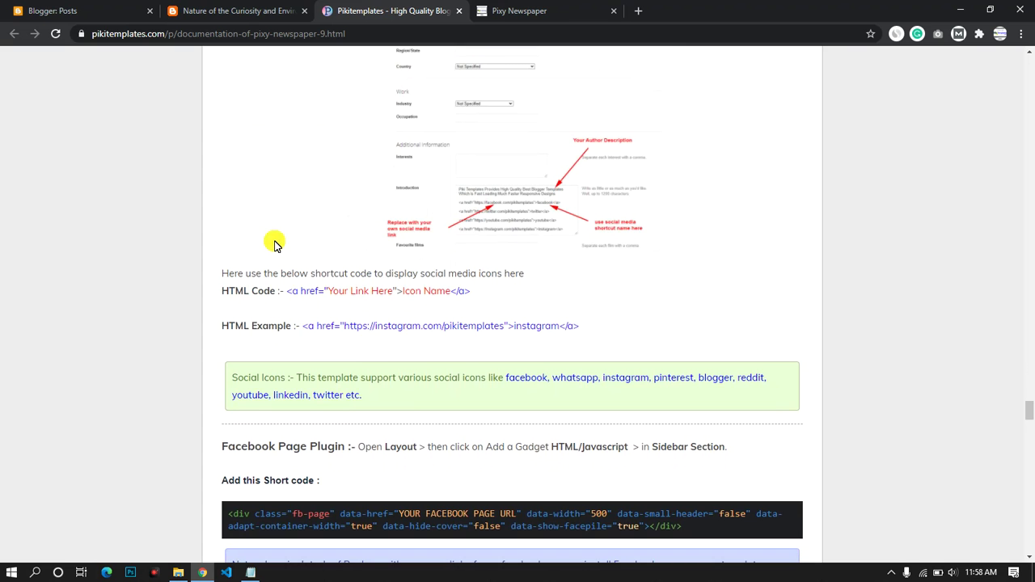
pyautogui.scroll(5, 275, 244)
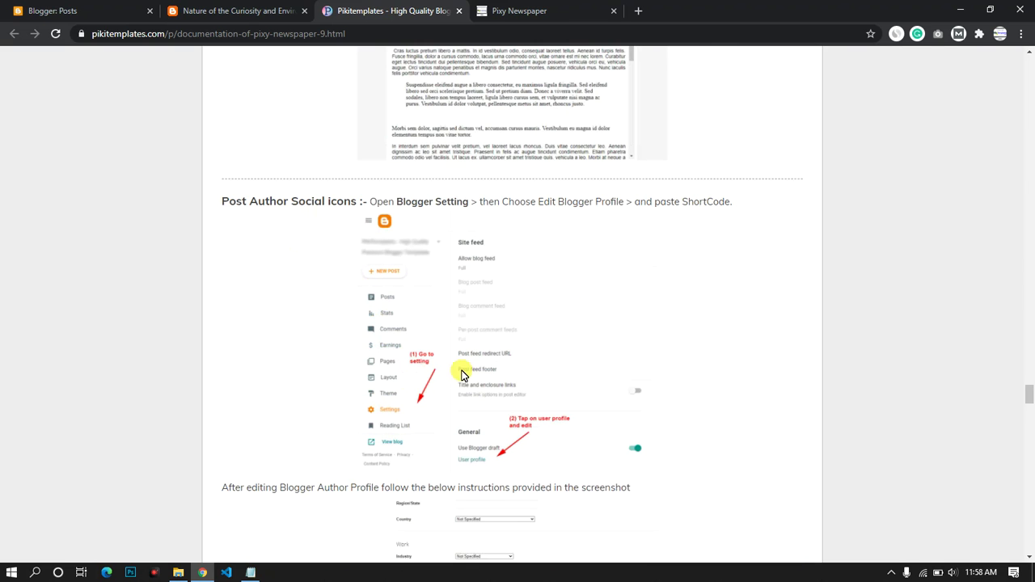
pyautogui.scroll(-3, 493, 369)
# Open the Blogger user profile for editing from the General section of the blog settings.
pyautogui.click(97, 10)
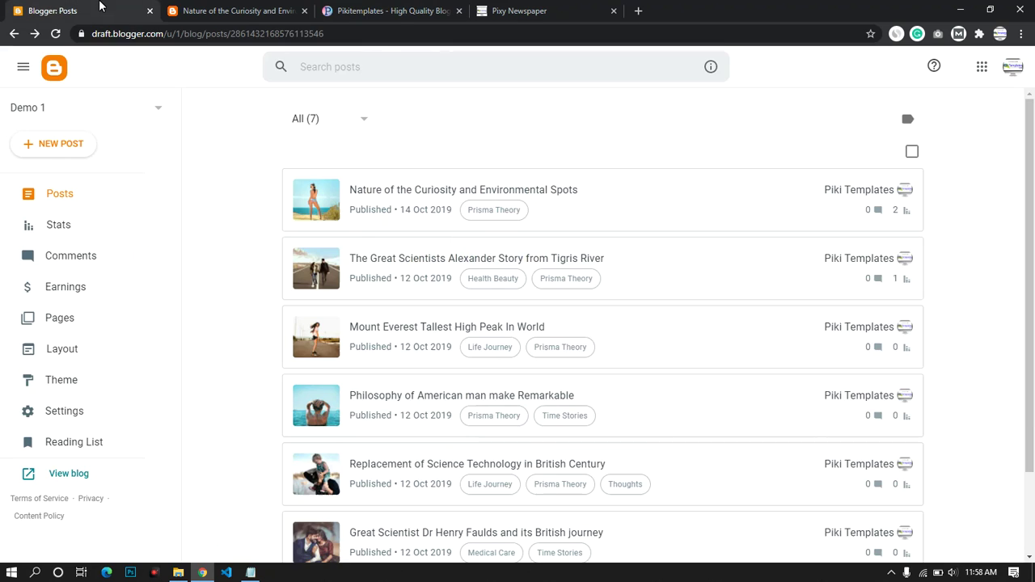
pyautogui.click(76, 405)
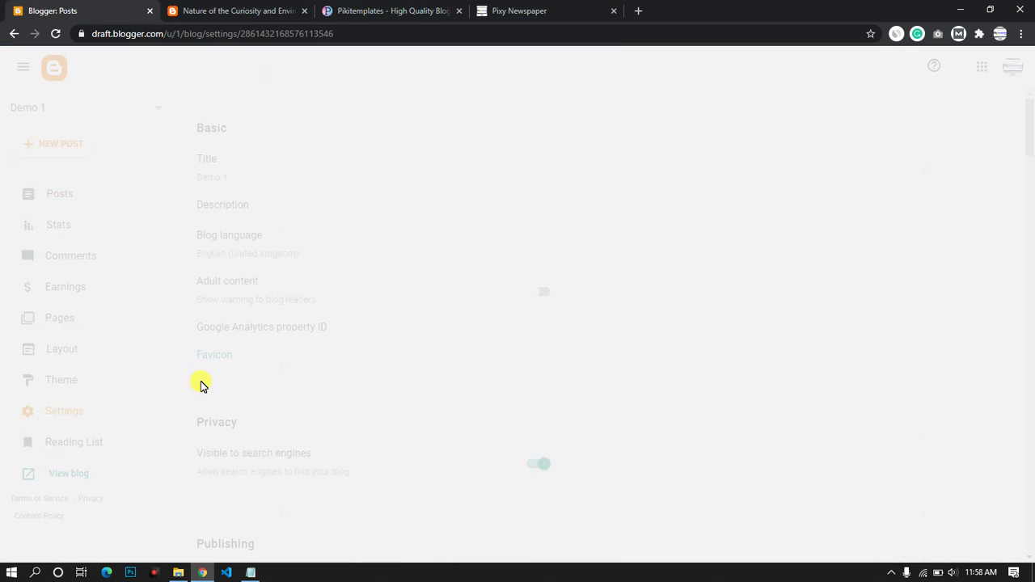
pyautogui.scroll(-15, 302, 395)
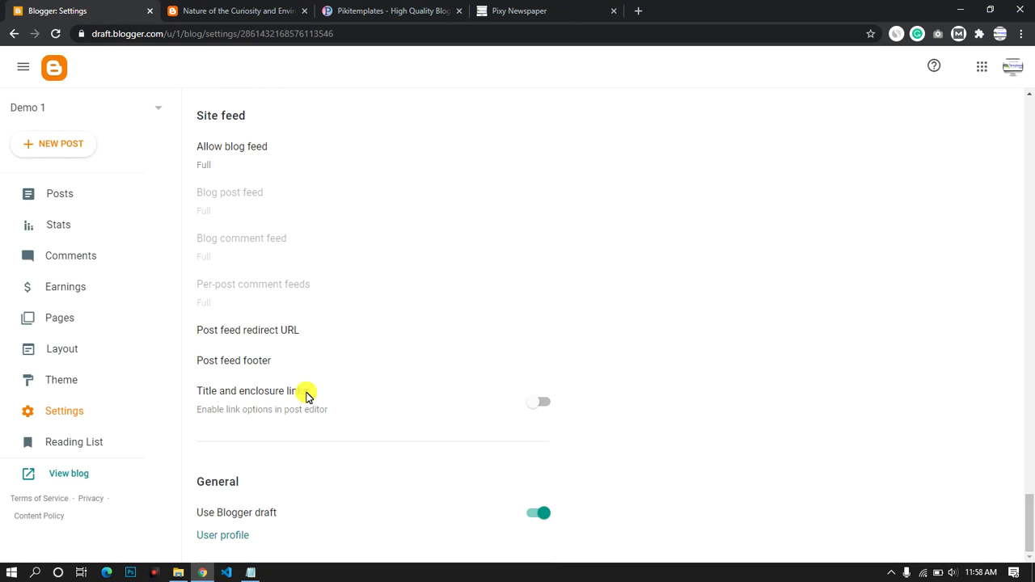
pyautogui.click(223, 536)
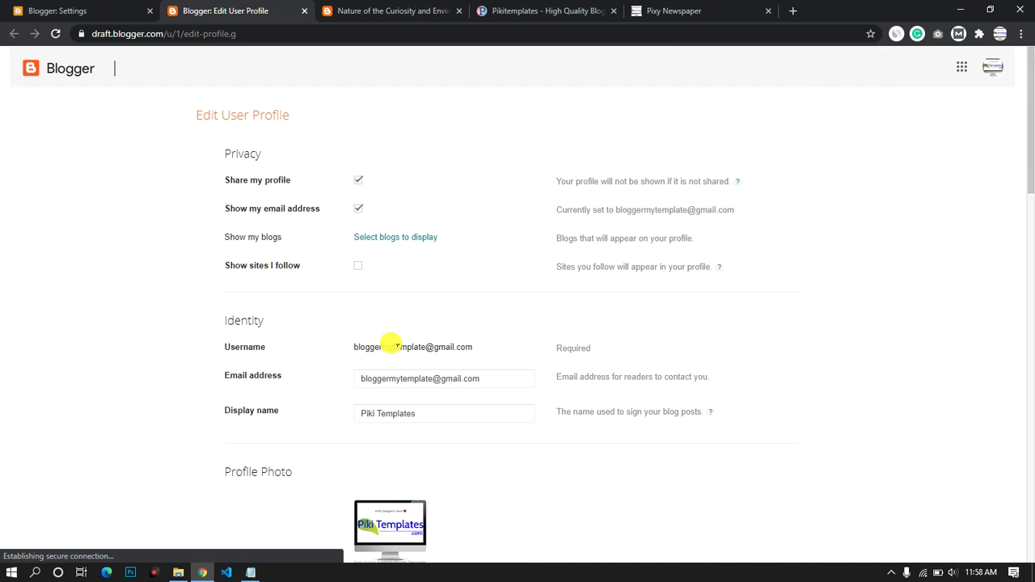
# Find the Introduction field under Additional Information in the user profile and examine its Facebook link code.
pyautogui.scroll(-13, 392, 343)
pyautogui.scroll(4, 395, 343)
pyautogui.moveTo(262, 388); pyautogui.dragTo(312, 399)
pyautogui.click(420, 398)
pyautogui.hotkey('ctrl', 'v')
pyautogui.scroll(-2, 421, 400)
pyautogui.scroll(1, 423, 402)
pyautogui.scroll(-1, 423, 402)
pyautogui.click(425, 407)
pyautogui.moveTo(424, 406); pyautogui.dragTo(347, 386)
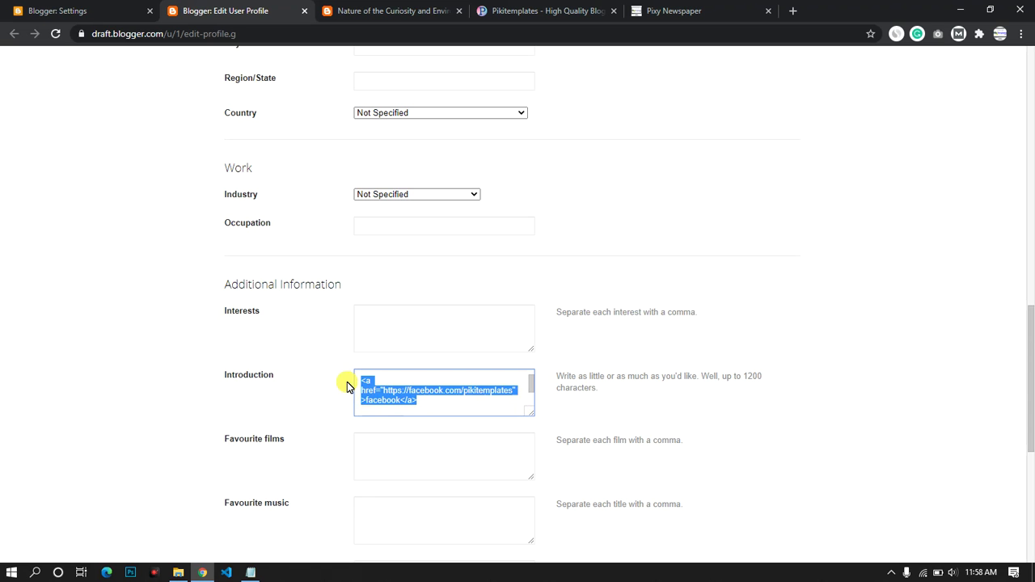
# Compare the documentation's Instagram HTML example with the icons in the published post's author box.
pyautogui.click(518, 11)
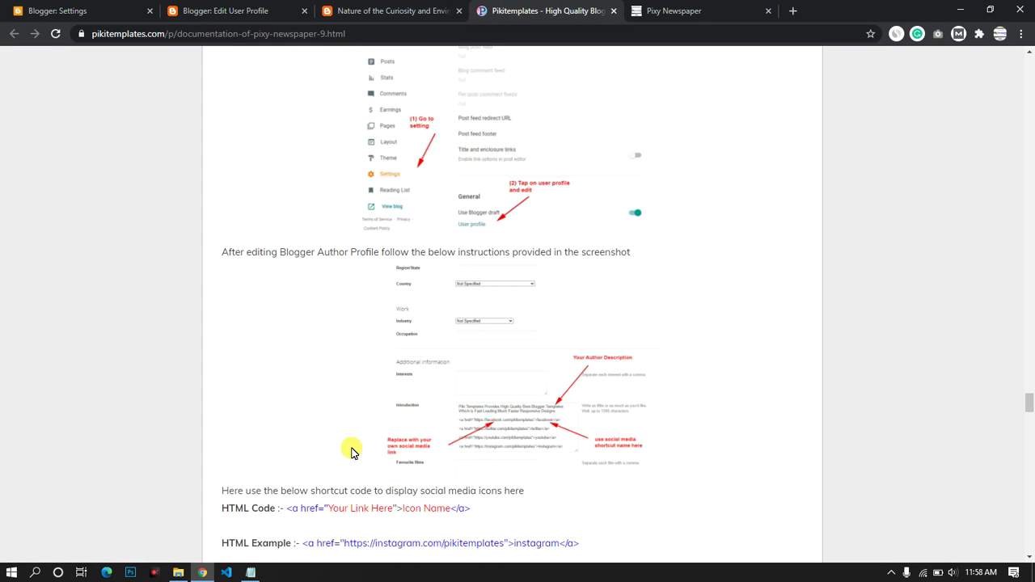
pyautogui.scroll(-2, 352, 450)
pyautogui.moveTo(302, 407); pyautogui.dragTo(580, 414)
pyautogui.click(368, 10)
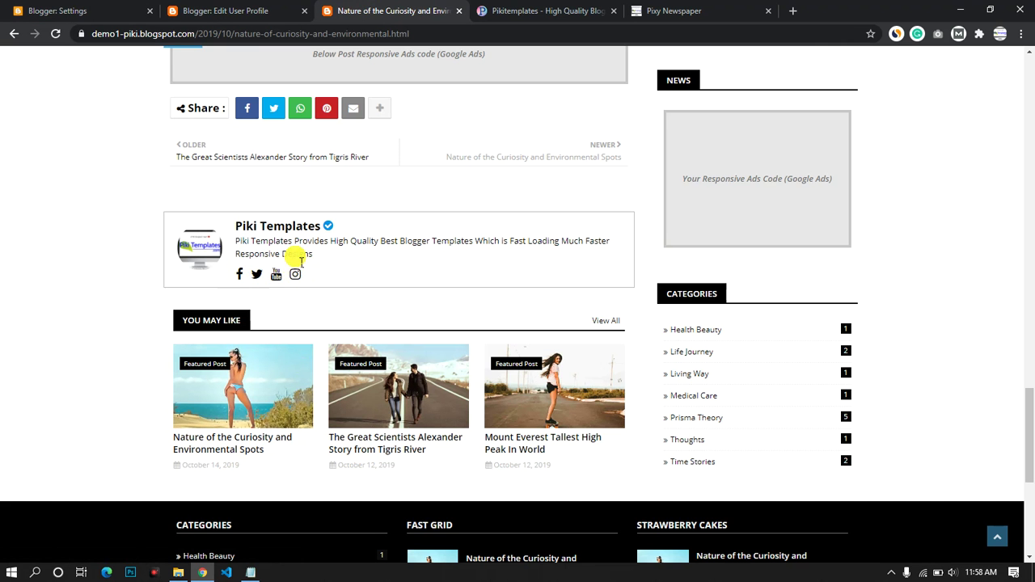
pyautogui.click(577, 10)
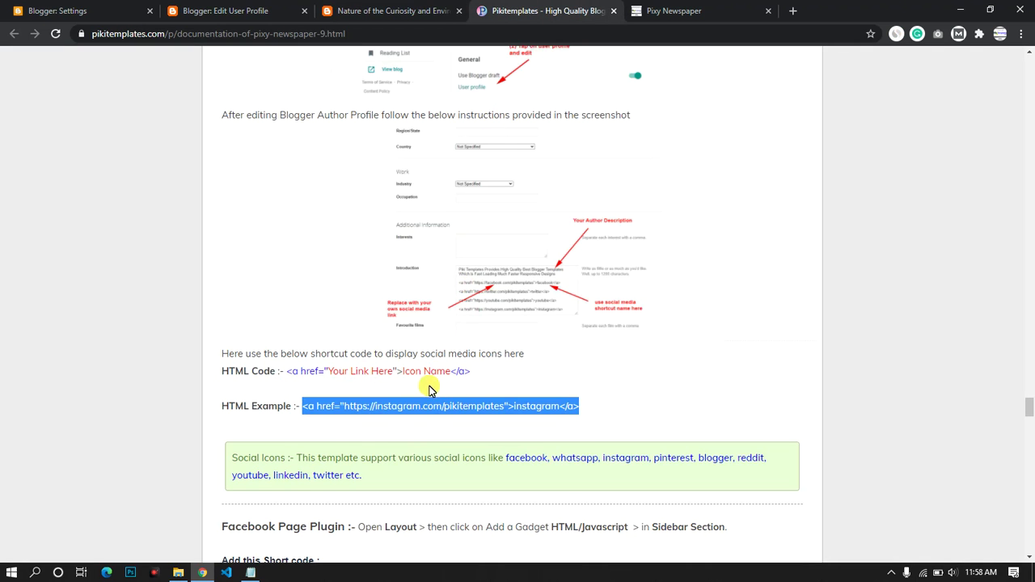
# Read the documentation's list of supported social icons and find the Facebook Page Plugin section.
pyautogui.scroll(-2, 390, 437)
pyautogui.moveTo(507, 366); pyautogui.dragTo(657, 371)
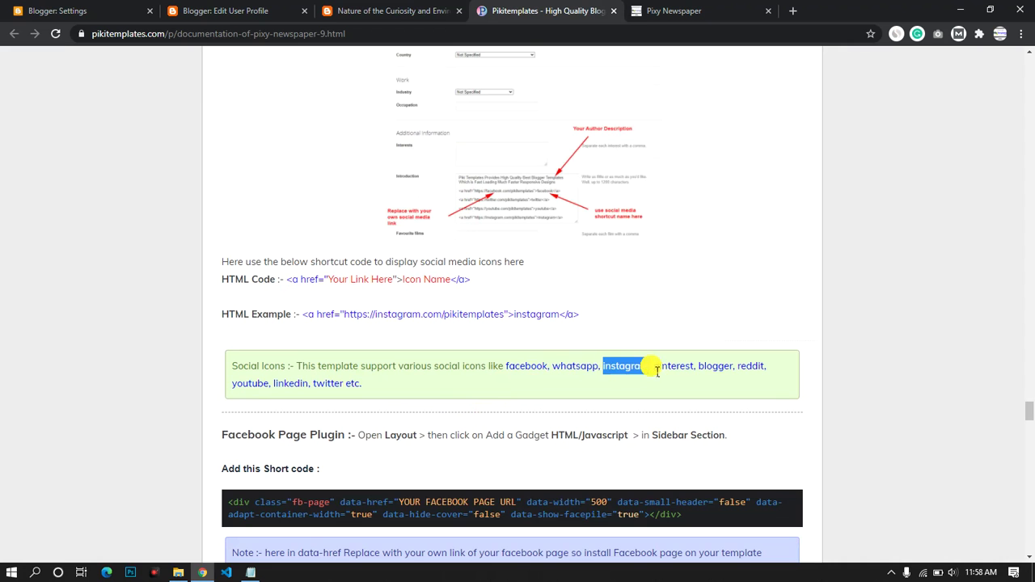
pyautogui.click(667, 373)
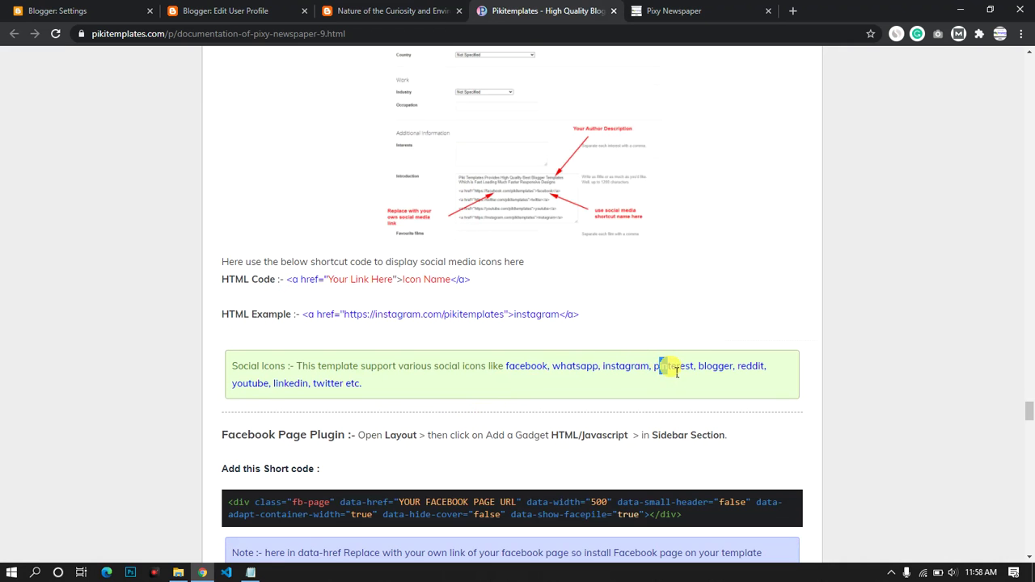
pyautogui.click(577, 309)
pyautogui.scroll(-2, 445, 277)
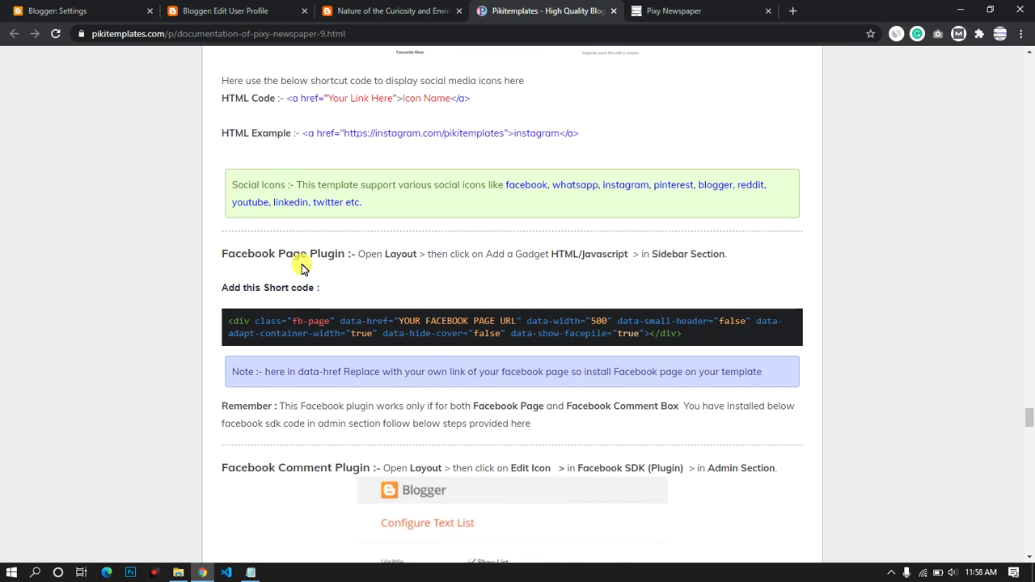
# Read the documentation's Facebook Page Plugin and Facebook Comment Plugin sections and copy the Facebook SDK en_US link.
pyautogui.scroll(-1, 317, 308)
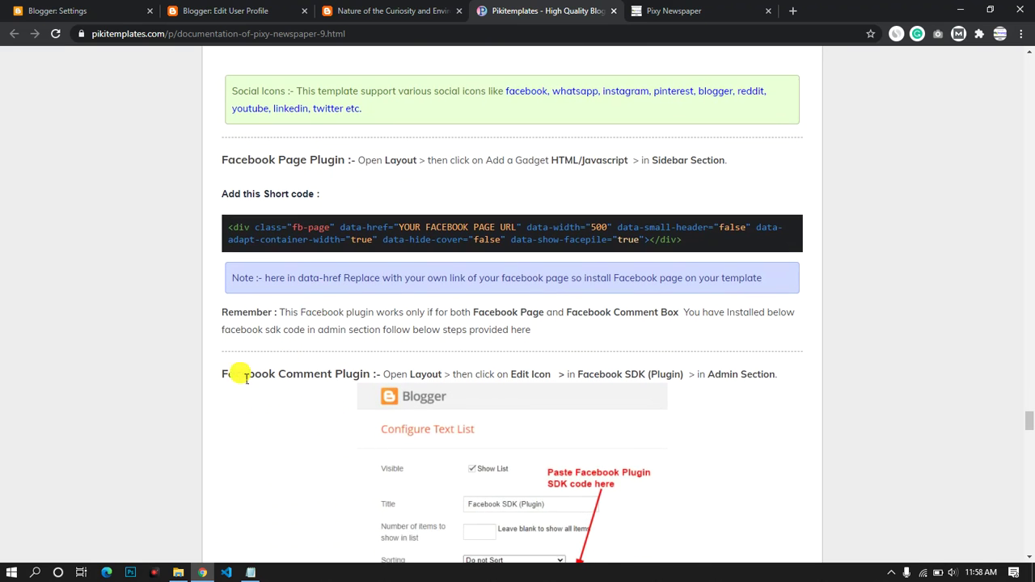
pyautogui.moveTo(229, 377); pyautogui.dragTo(369, 376)
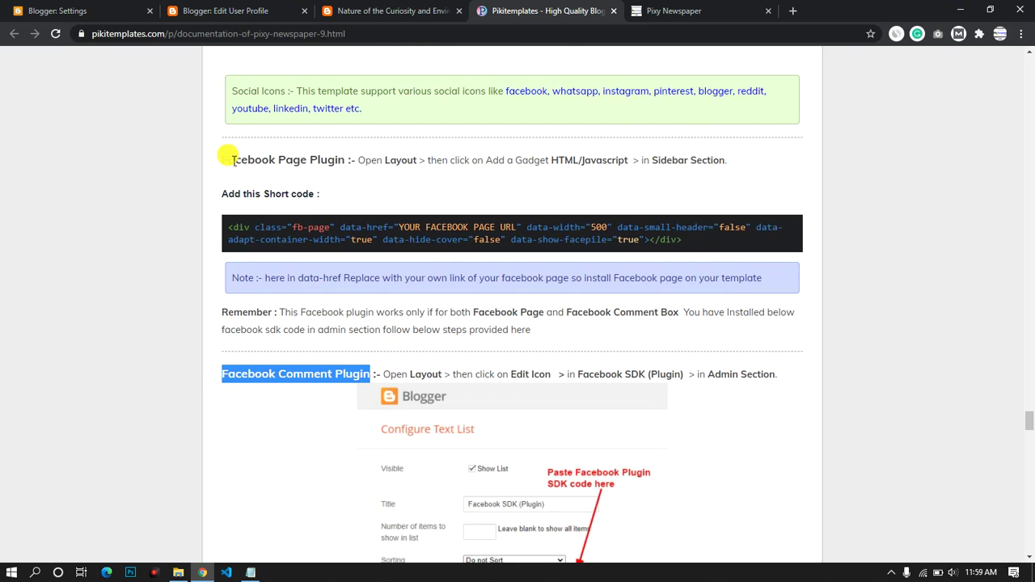
pyautogui.moveTo(229, 159); pyautogui.dragTo(350, 171)
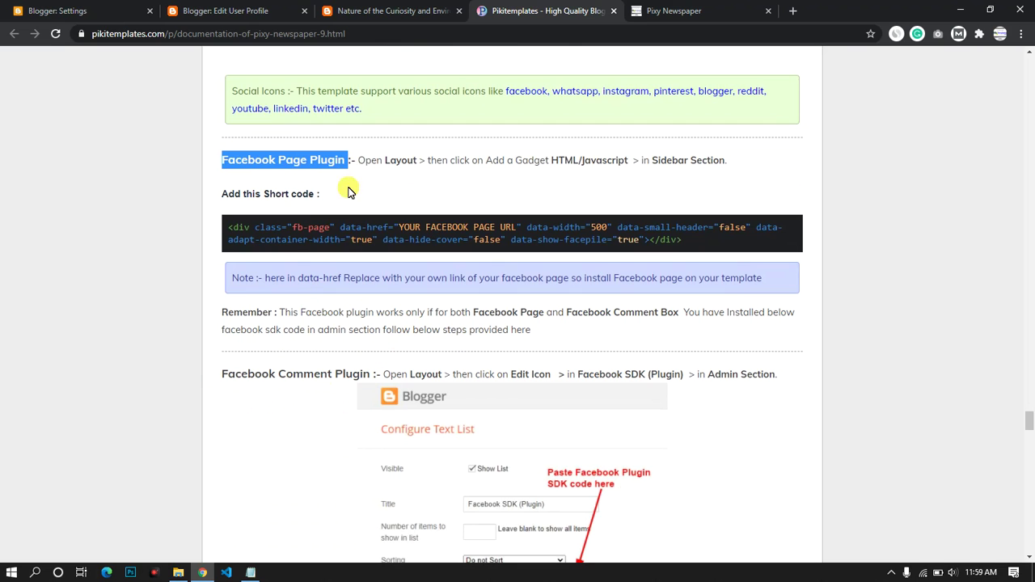
pyautogui.click(307, 390)
pyautogui.scroll(-1, 307, 390)
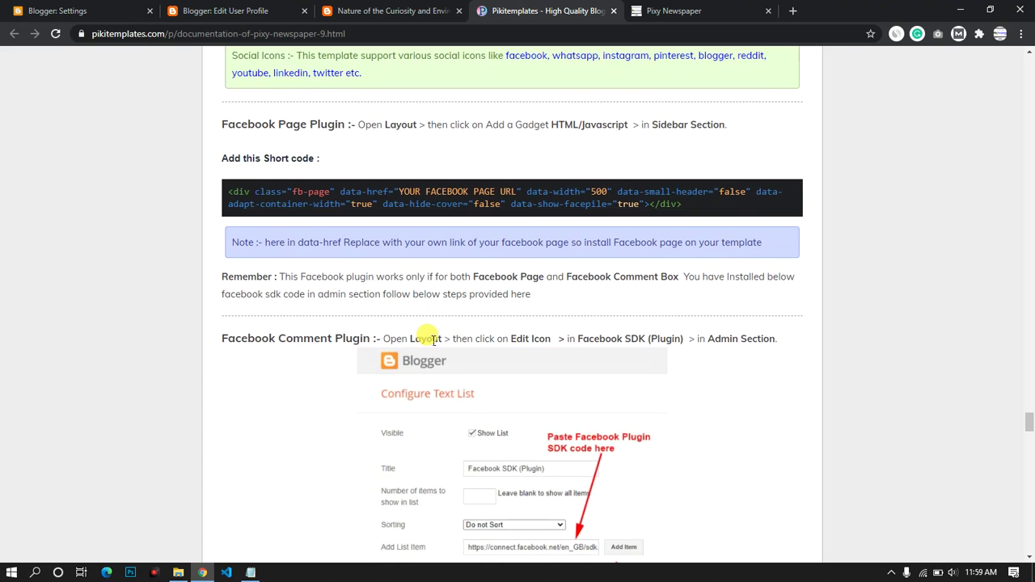
pyautogui.scroll(-3, 632, 417)
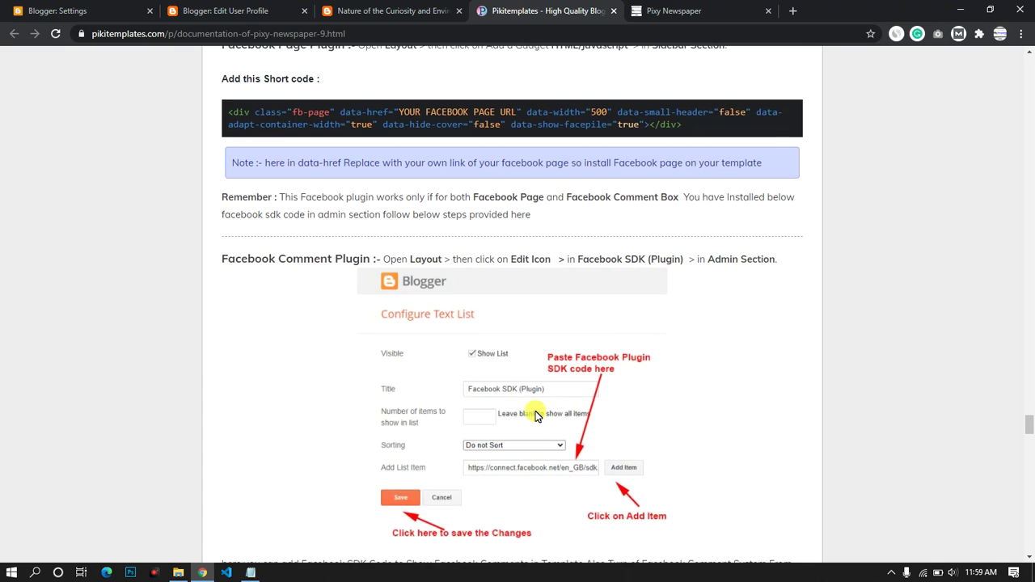
pyautogui.scroll(-5, 457, 343)
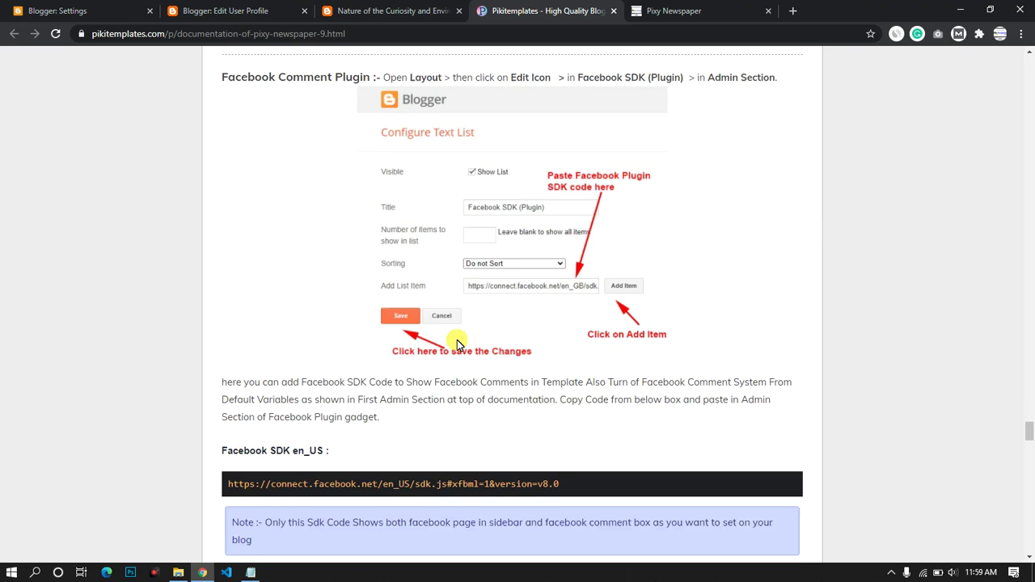
pyautogui.moveTo(568, 458); pyautogui.dragTo(221, 451)
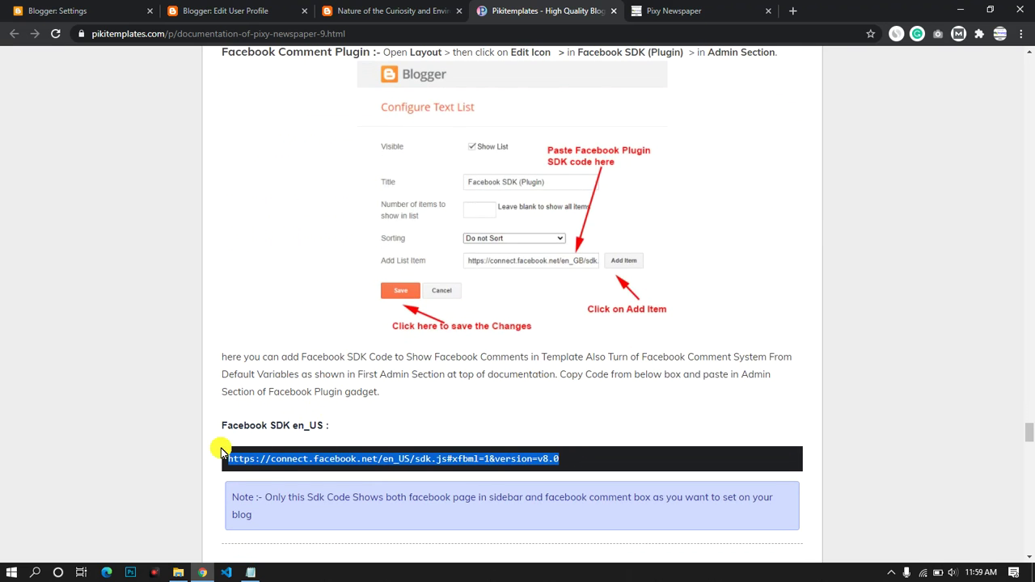
# Look through the published post around its author box and return to the blog's home page.
pyautogui.click(231, 10)
pyautogui.click(357, 8)
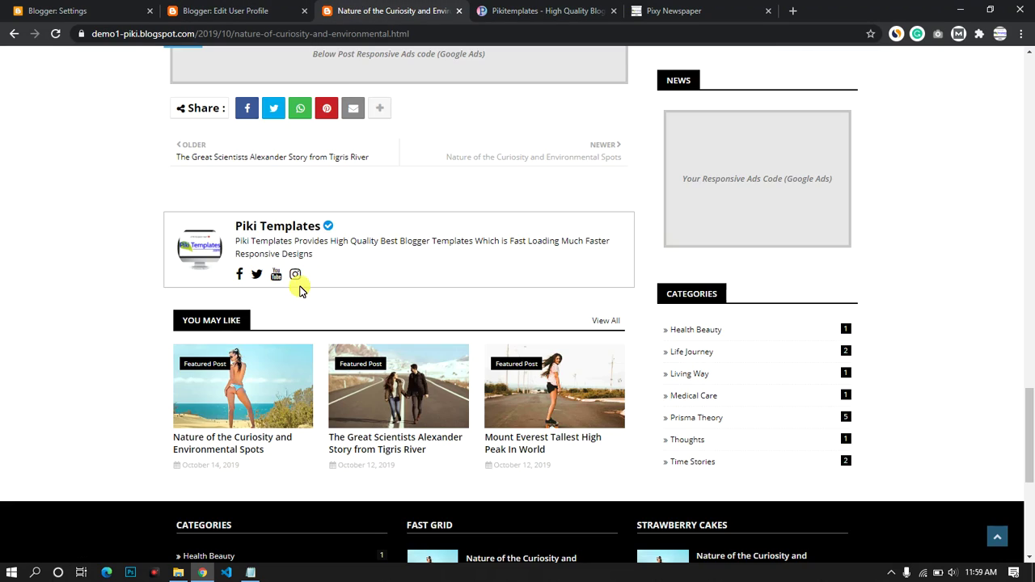
pyautogui.scroll(4, 296, 267)
pyautogui.scroll(-5, 248, 300)
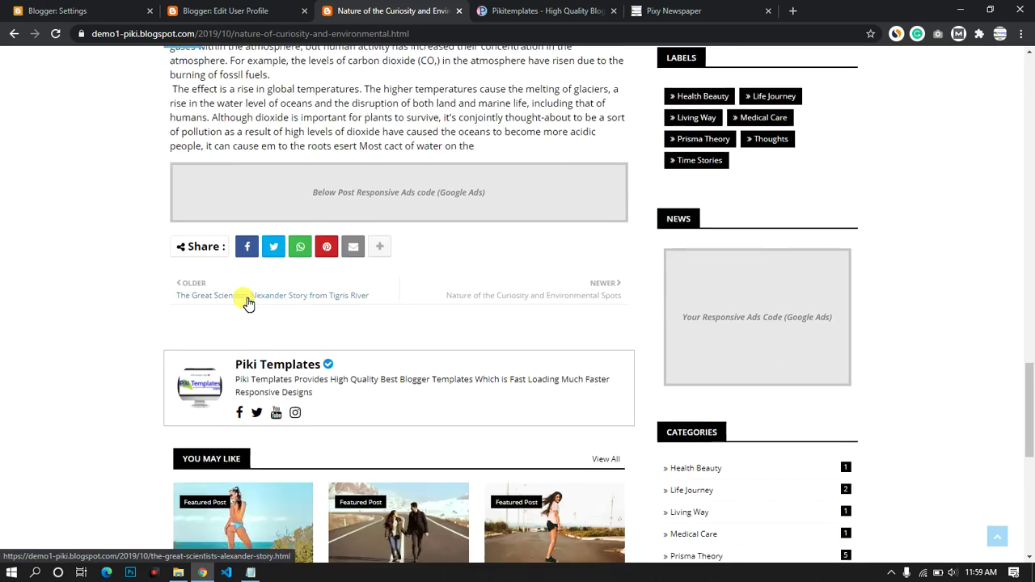
pyautogui.scroll(10, 248, 302)
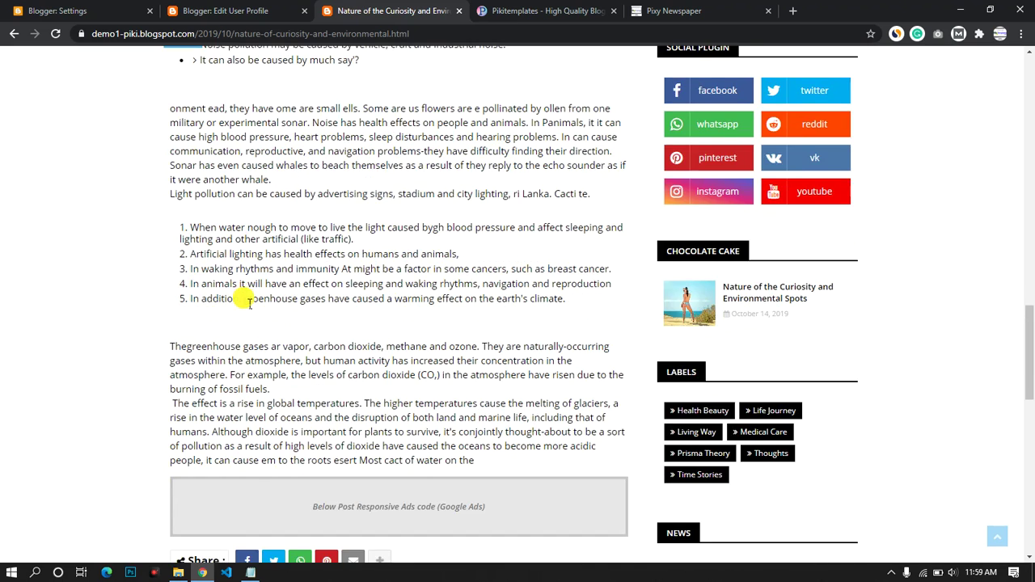
pyautogui.scroll(10, 250, 304)
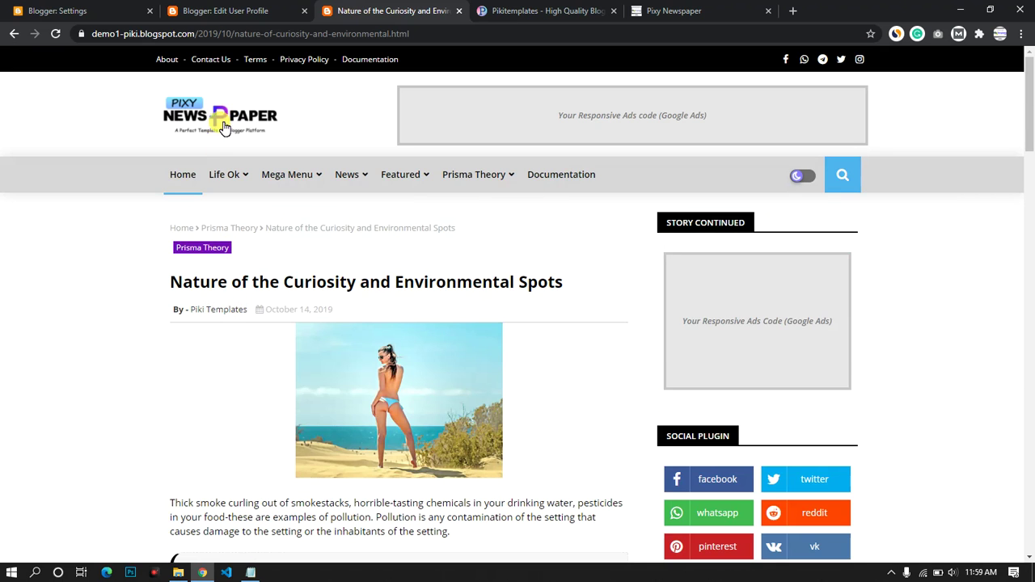
pyautogui.click(226, 117)
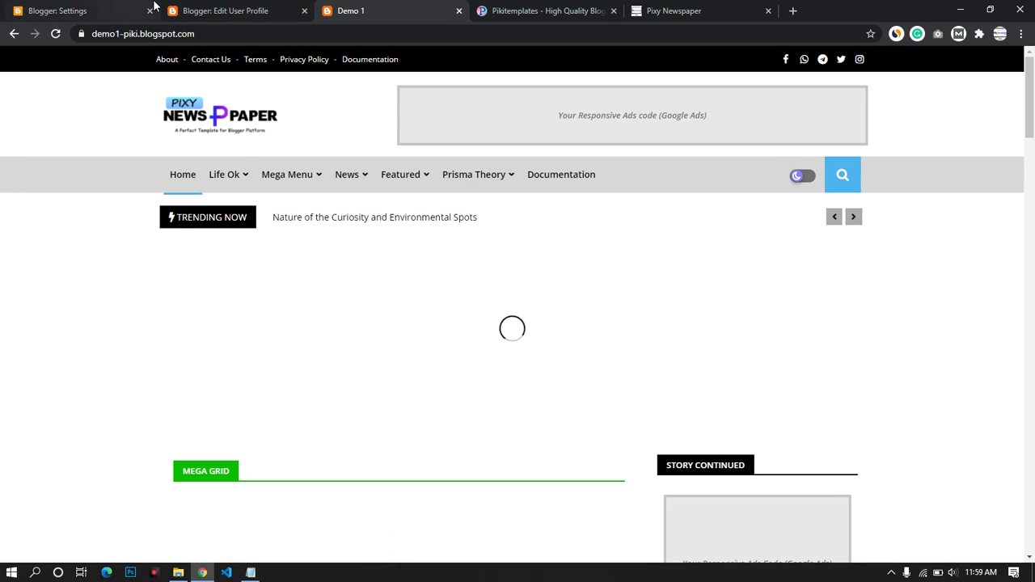
# Open the Nature of the Curiosity and Environmental Spots post from the home page and check below the related posts for a comment section.
pyautogui.moveTo(243, 176)
pyautogui.scroll(-4, 291, 341)
pyautogui.click(291, 343)
pyautogui.scroll(-10, 293, 346)
pyautogui.scroll(-15, 292, 345)
pyautogui.scroll(6, 288, 343)
pyautogui.scroll(-4, 313, 364)
pyautogui.click(436, 341)
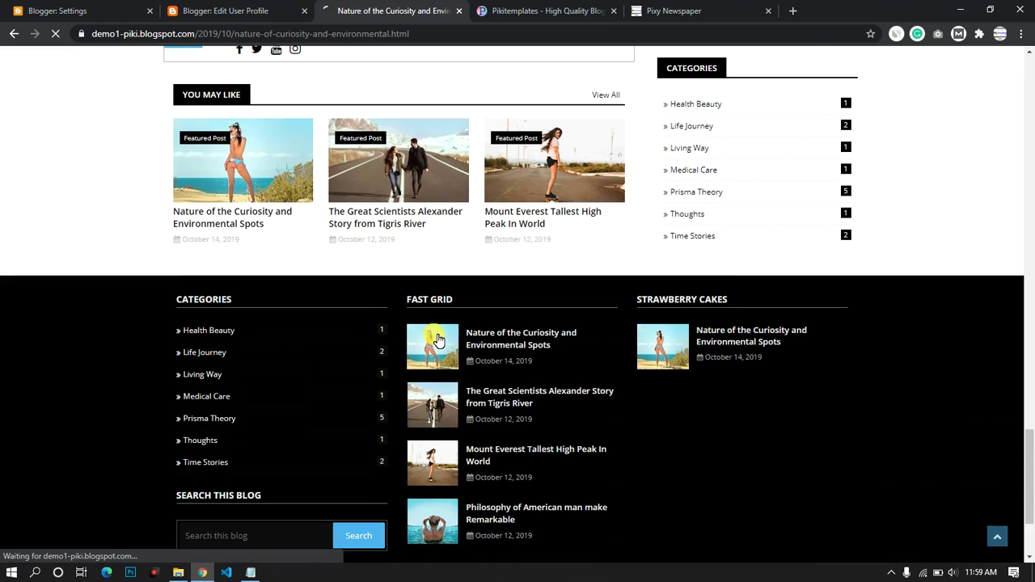
pyautogui.scroll(-20, 436, 340)
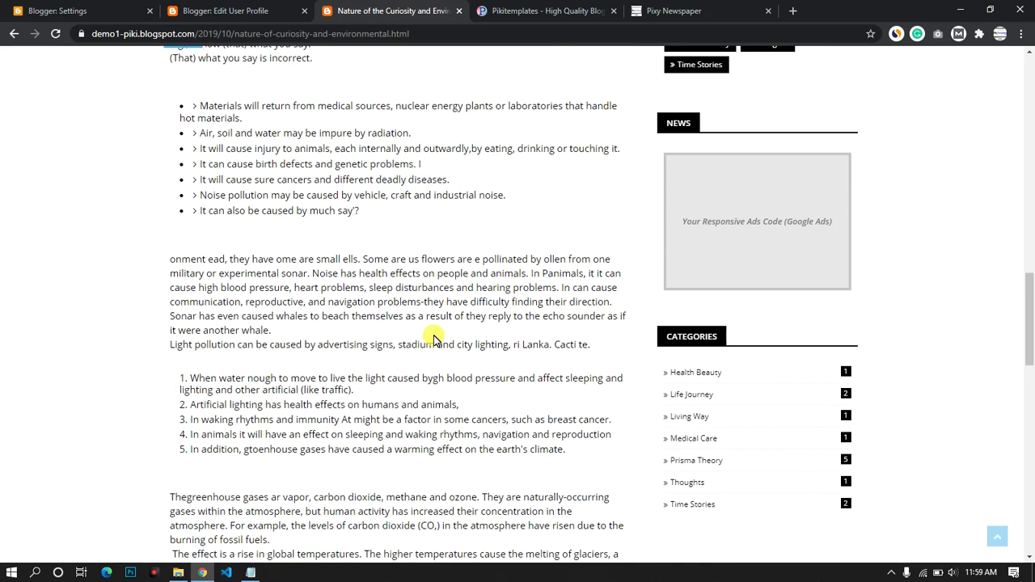
pyautogui.scroll(-2, 421, 331)
pyautogui.scroll(2, 408, 329)
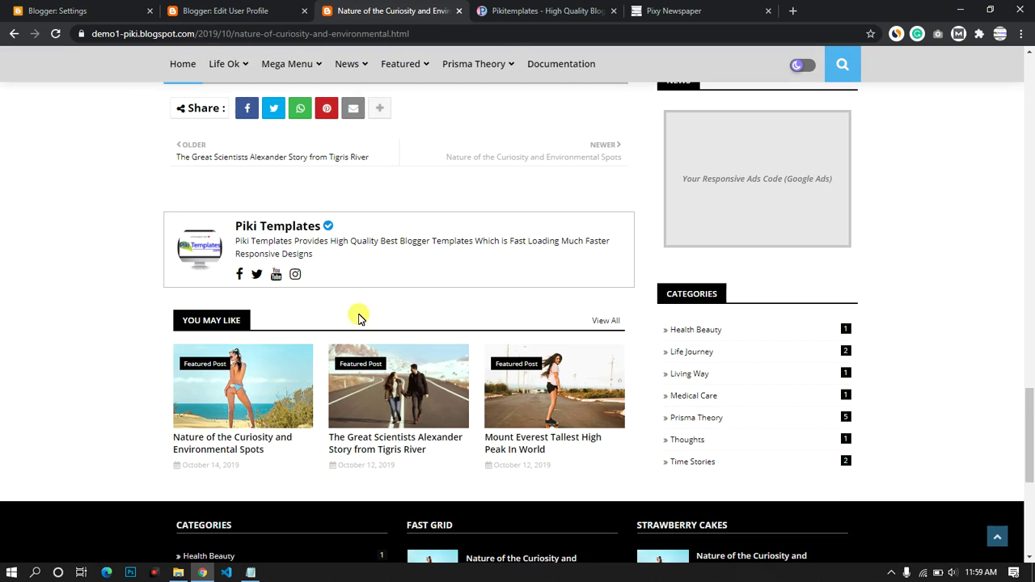
# Set the comment location to Embedded in the blog's Comments settings and save the change.
pyautogui.click(92, 6)
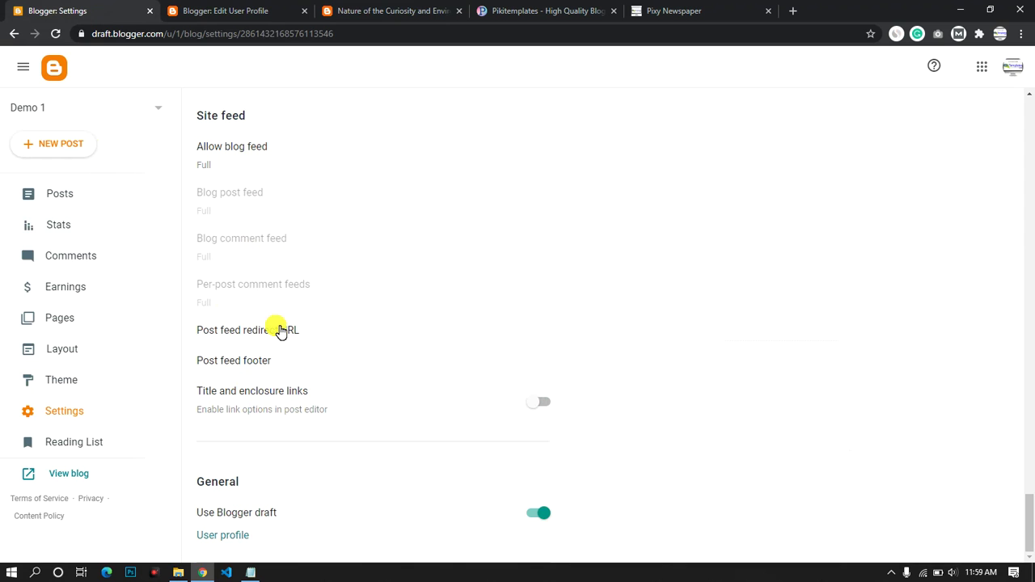
pyautogui.scroll(15, 281, 332)
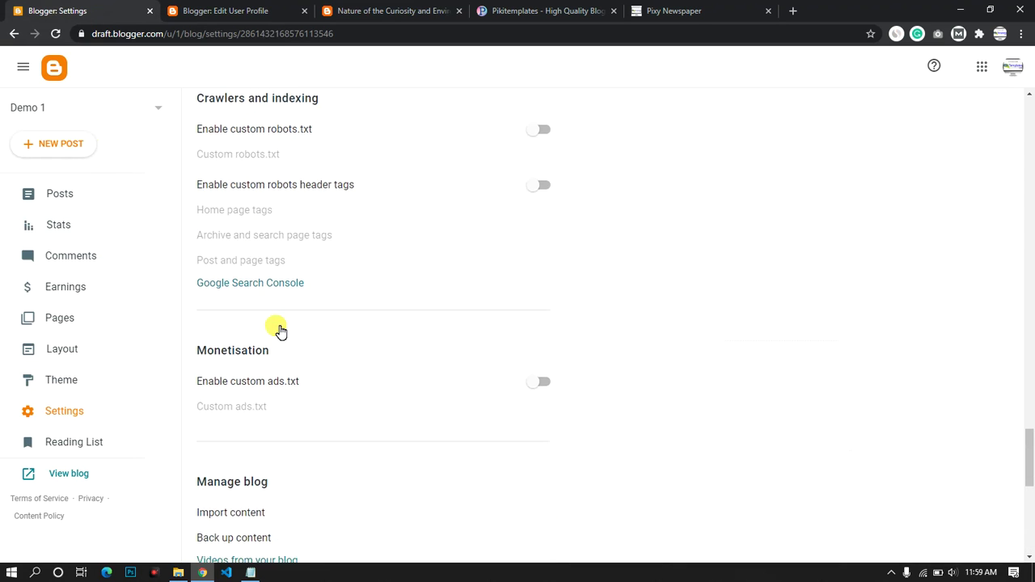
pyautogui.scroll(8, 280, 331)
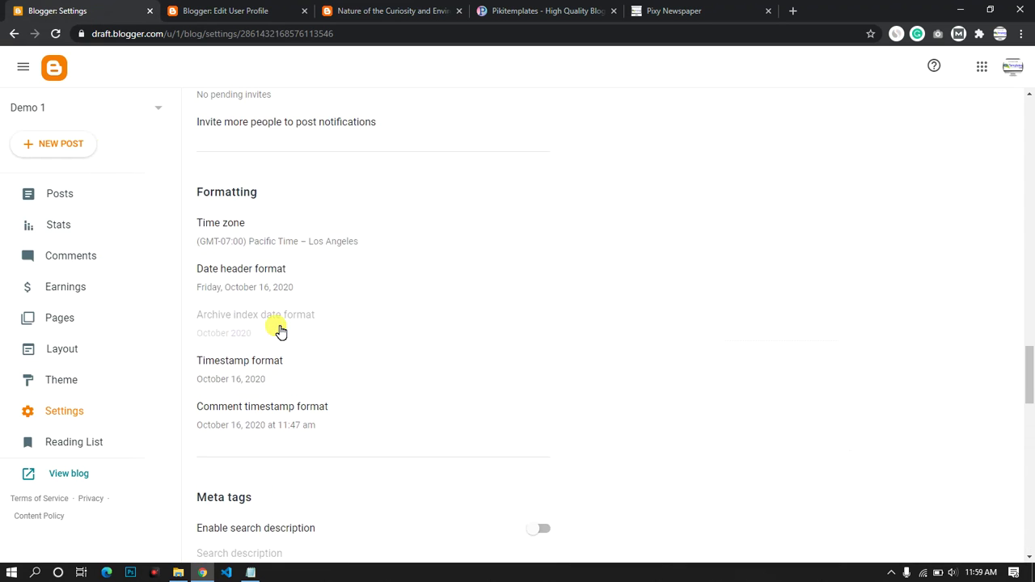
pyautogui.scroll(2, 281, 331)
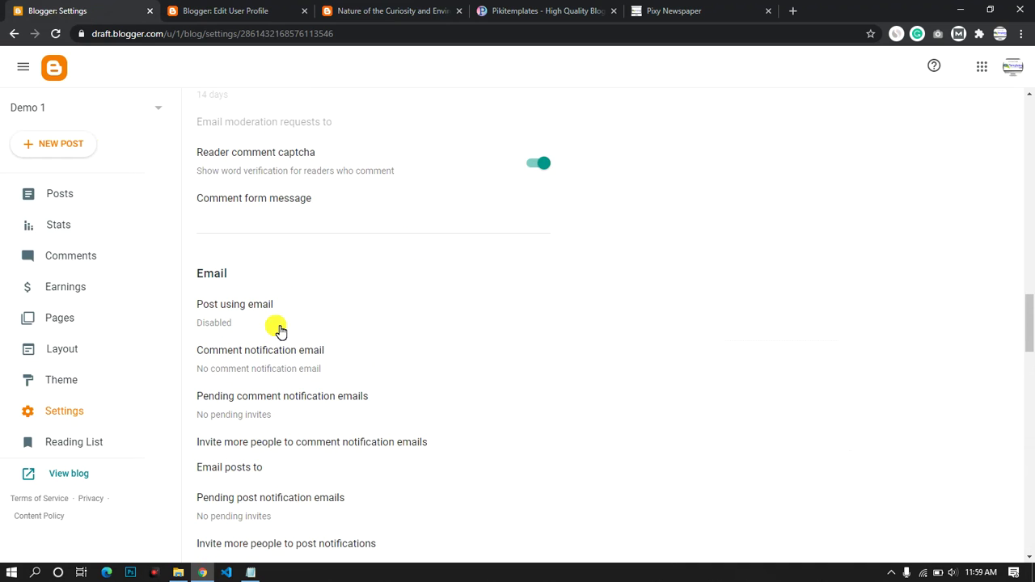
pyautogui.scroll(4, 275, 329)
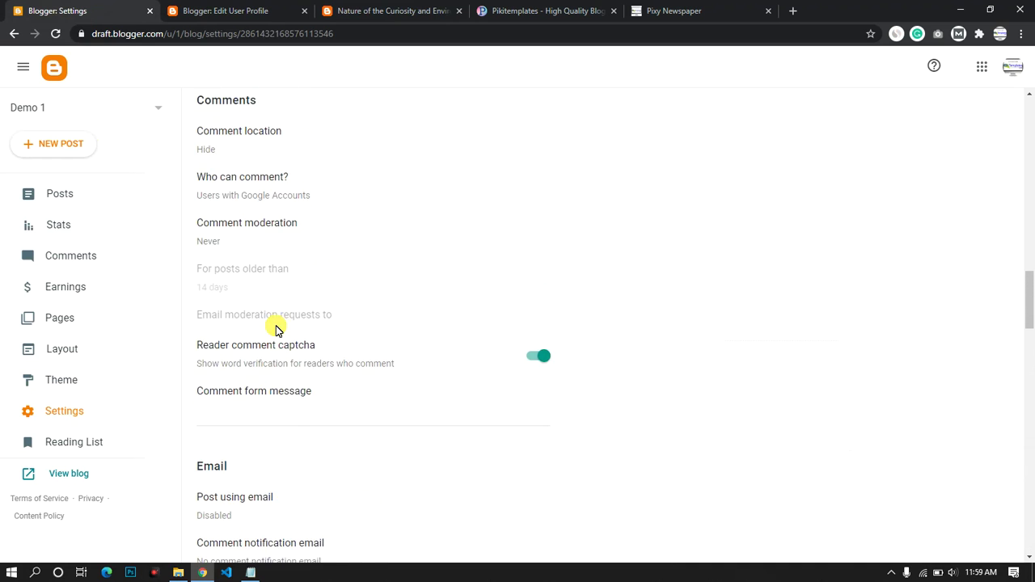
pyautogui.scroll(1, 275, 329)
pyautogui.click(239, 253)
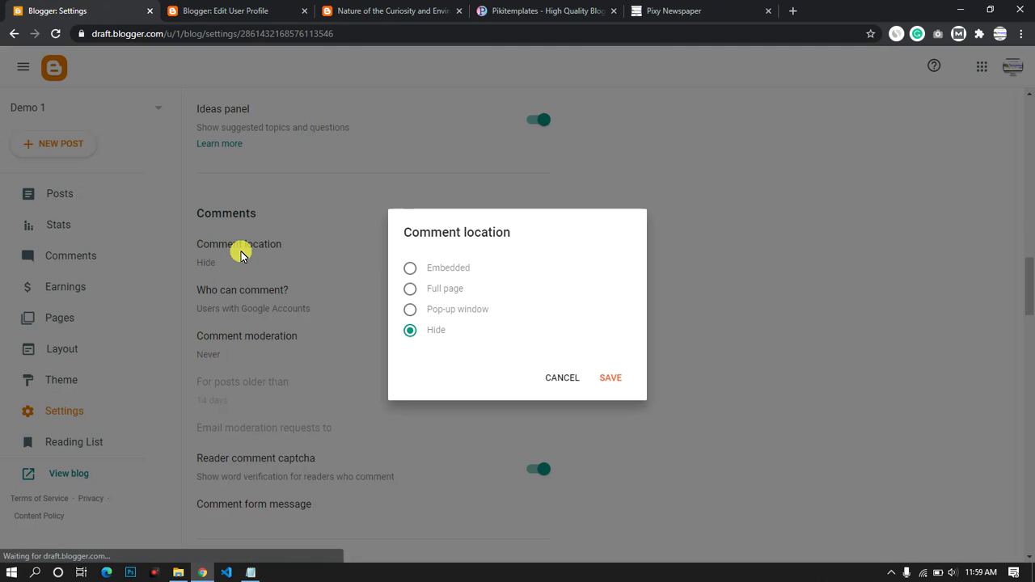
pyautogui.click(411, 270)
pyautogui.click(630, 384)
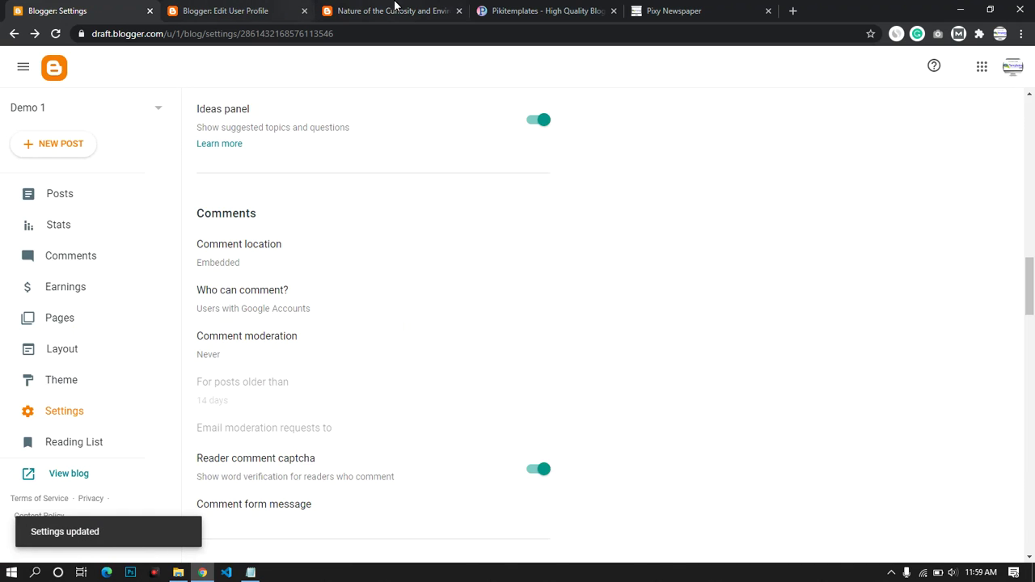
# Reload the published post to check its comment form and revisit the Facebook SDK en_US heading in the documentation.
pyautogui.click(380, 10)
pyautogui.click(55, 33)
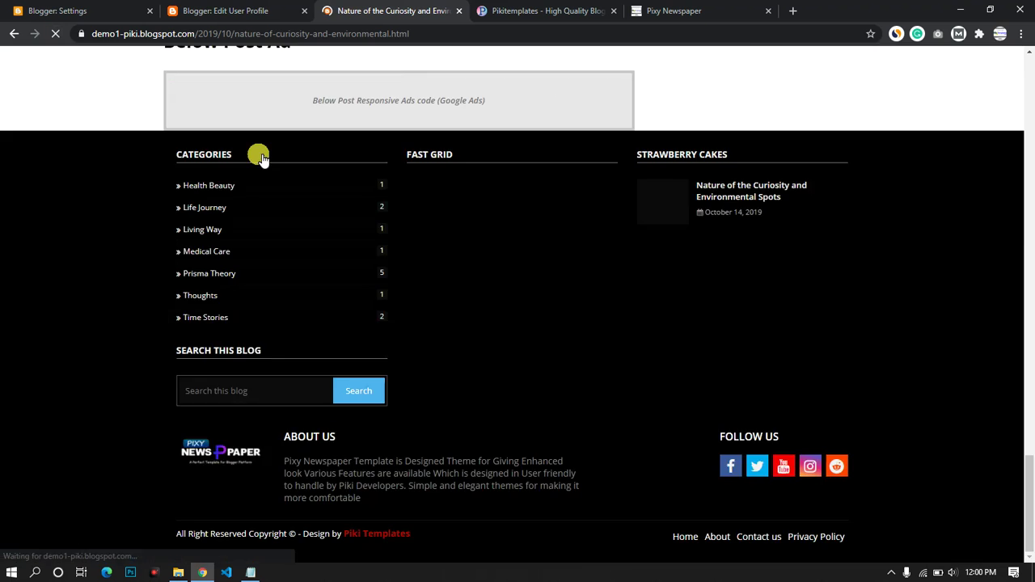
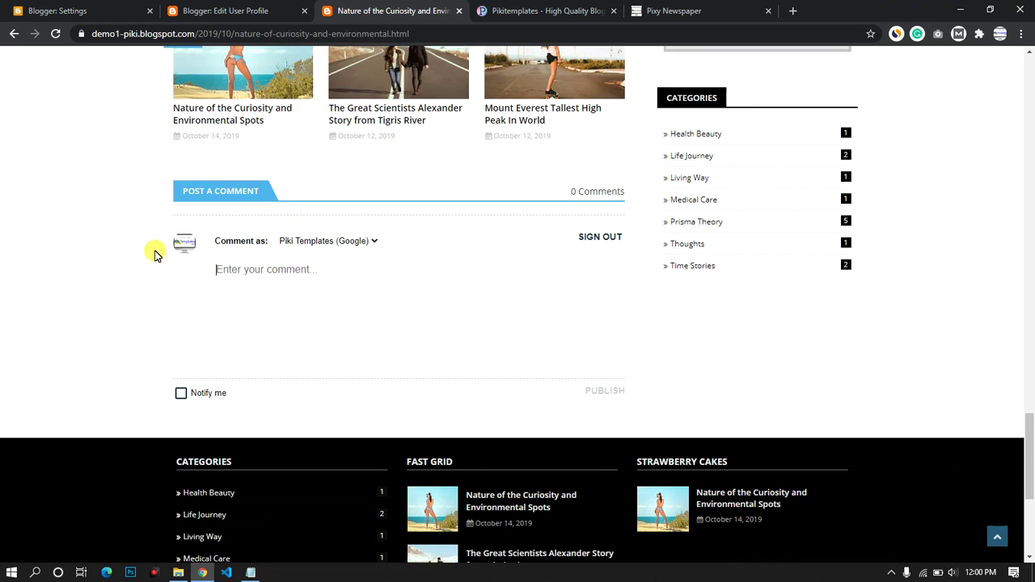
pyautogui.click(502, 10)
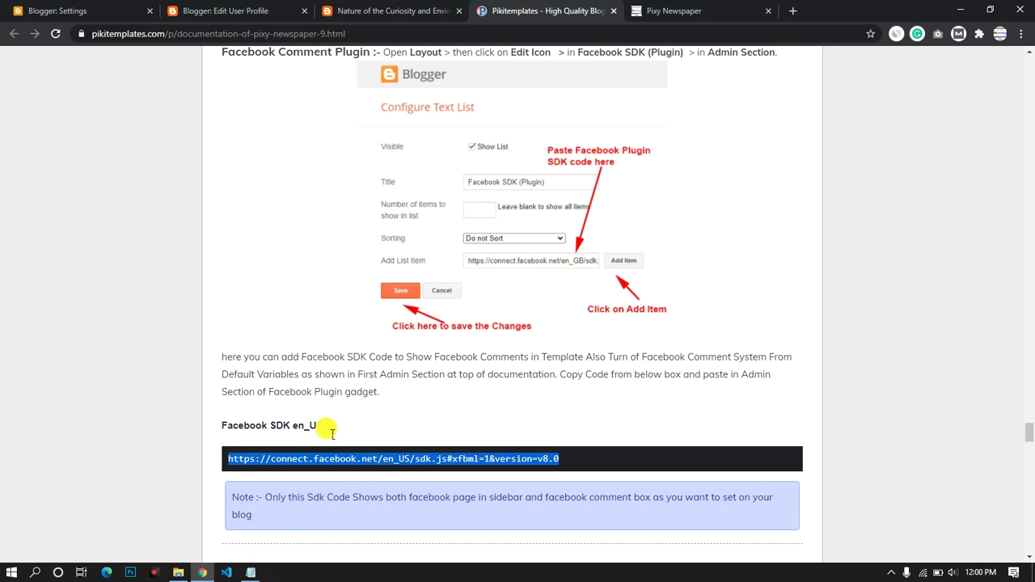
pyautogui.moveTo(331, 434); pyautogui.dragTo(235, 430)
# Set the commentsSystem entry to facebook in the layout's Default Variables gadget and save it.
pyautogui.click(77, 7)
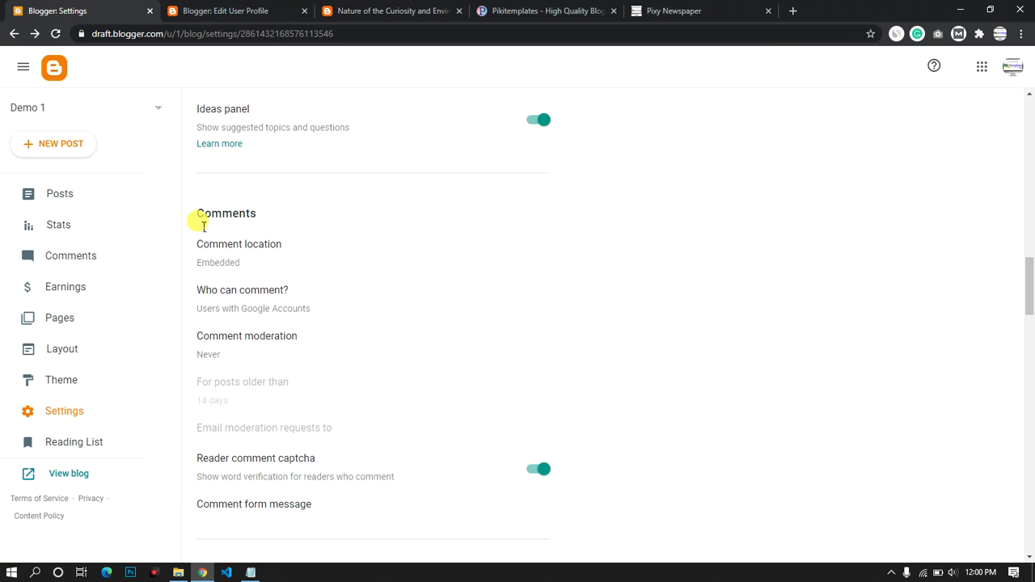
pyautogui.click(66, 363)
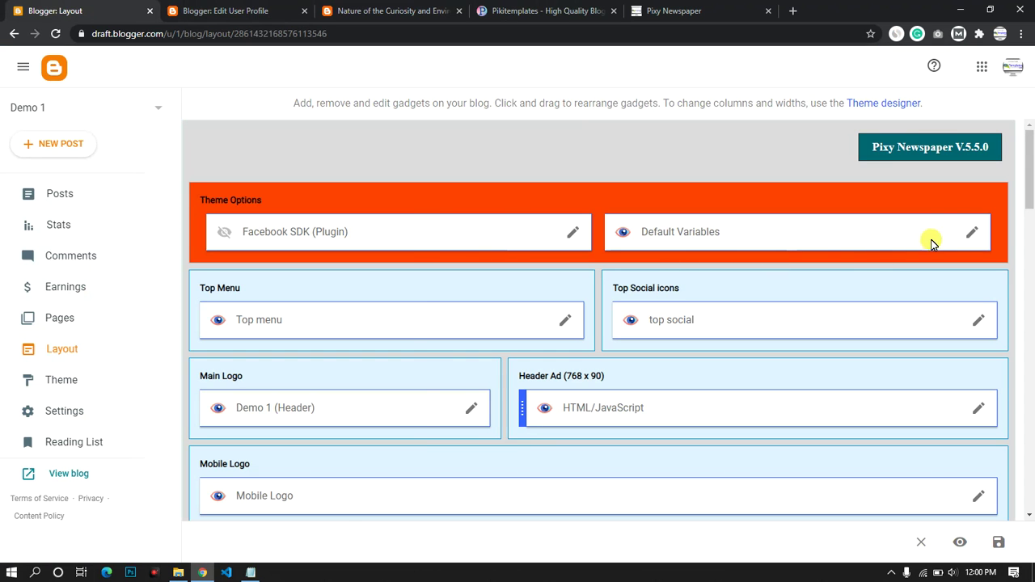
pyautogui.click(972, 234)
pyautogui.scroll(-1, 157, 326)
pyautogui.click(97, 339)
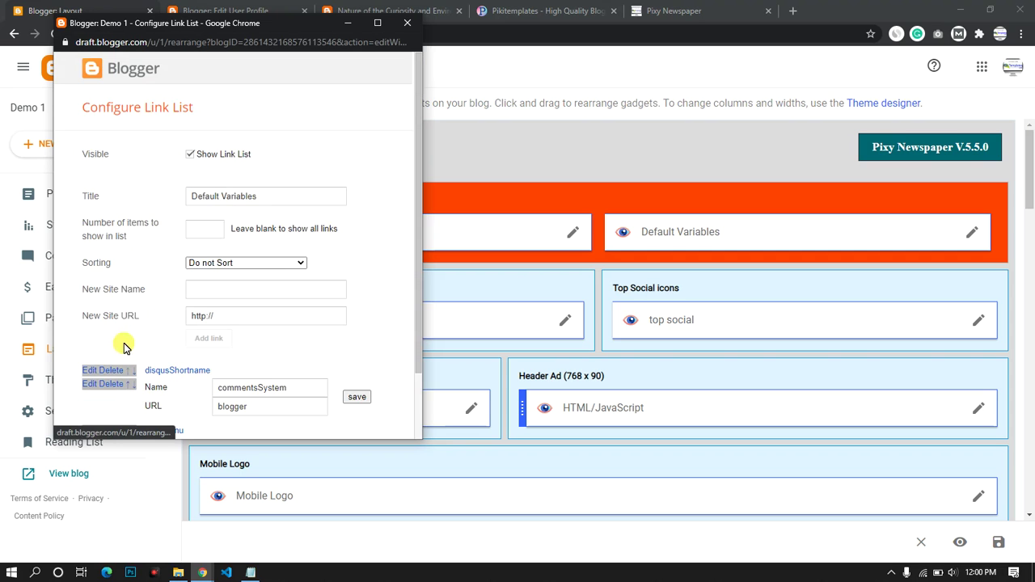
pyautogui.scroll(-1, 162, 343)
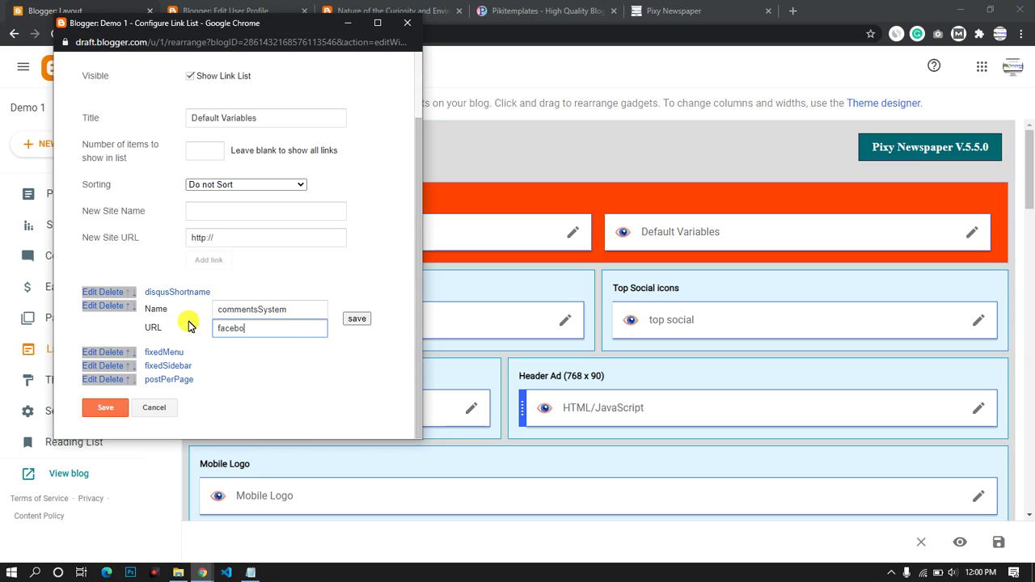
pyautogui.click(348, 321)
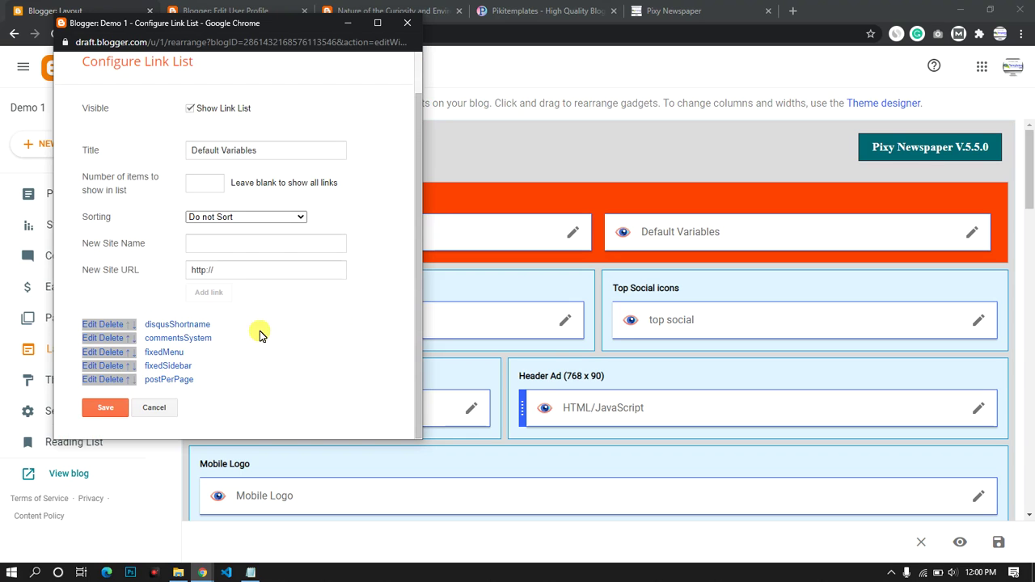
pyautogui.click(574, 232)
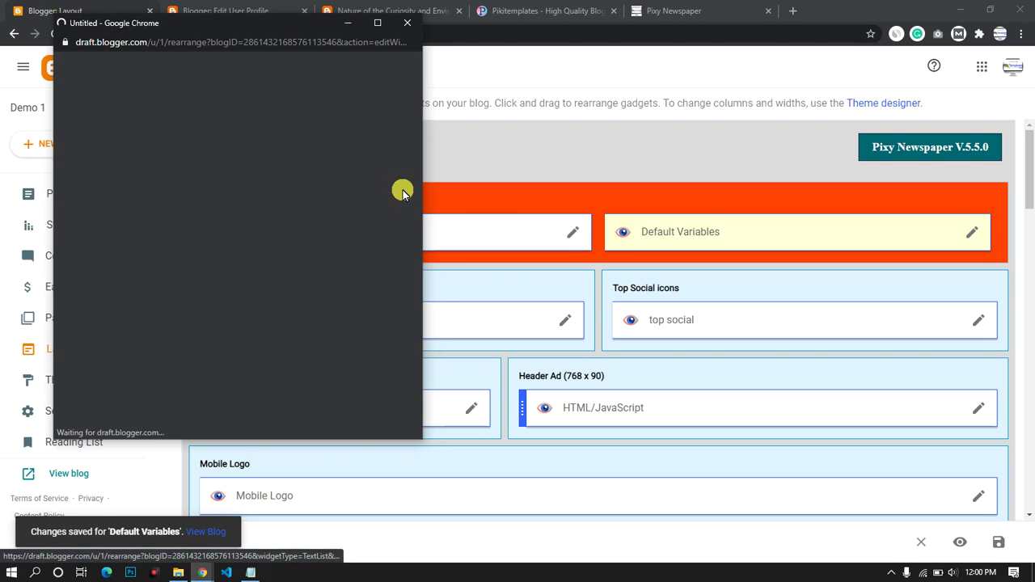
pyautogui.click(283, 290)
pyautogui.hotkey('ctrl', 'v')
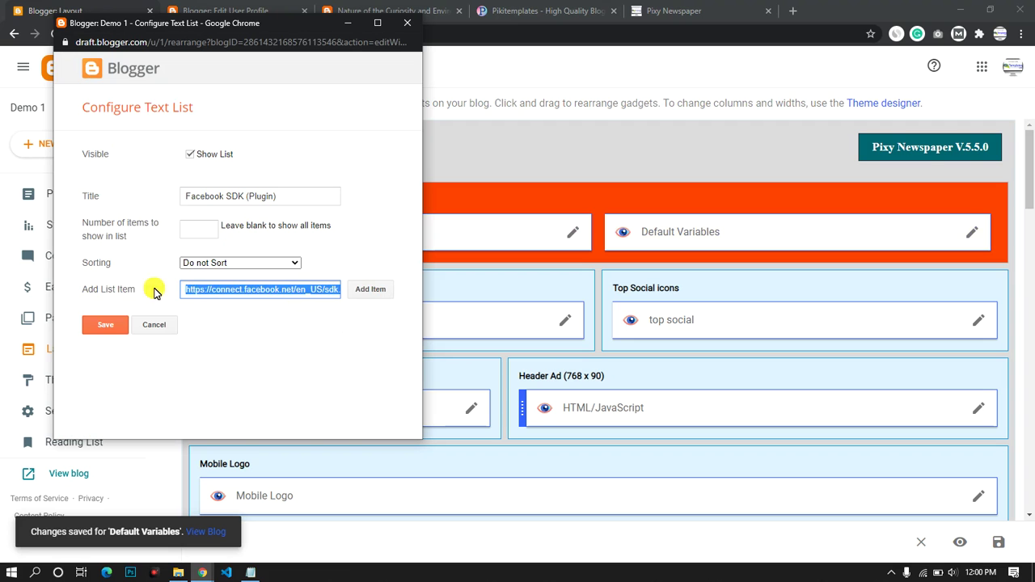
pyautogui.click(356, 292)
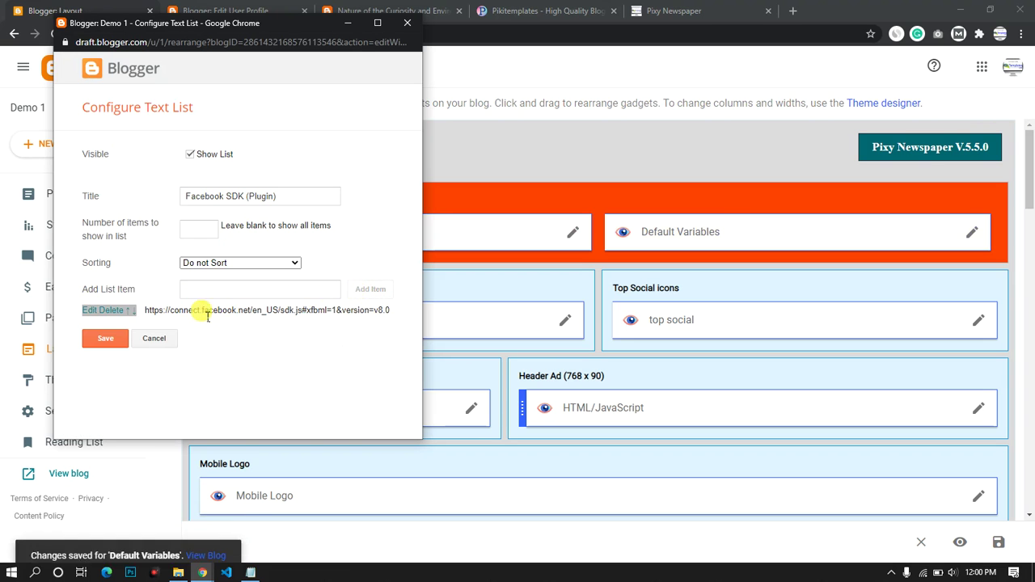
# Save the Facebook SDK (Plugin) gadget with its en_US SDK link as a list item.
pyautogui.click(391, 6)
pyautogui.click(501, 6)
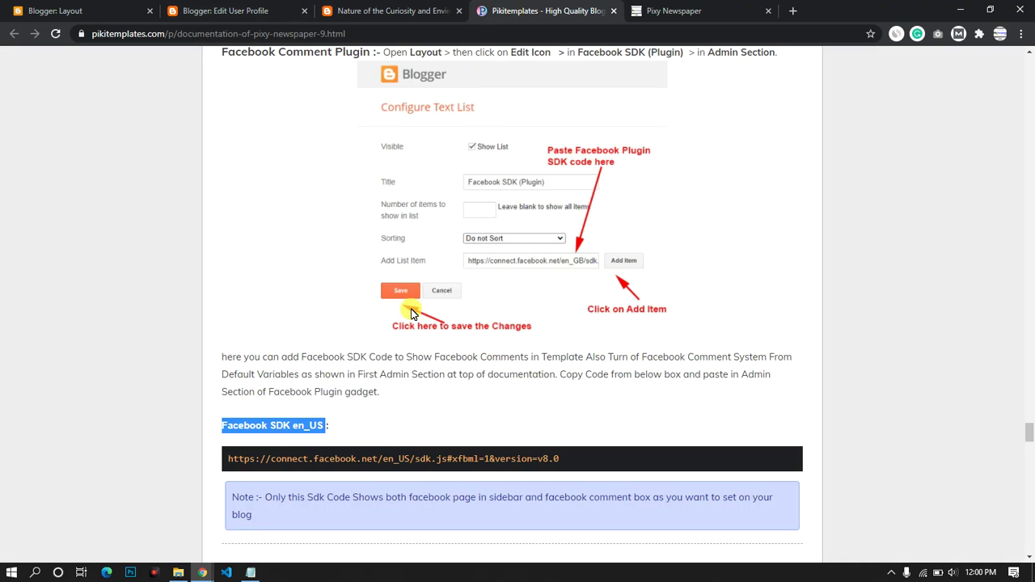
pyautogui.click(227, 11)
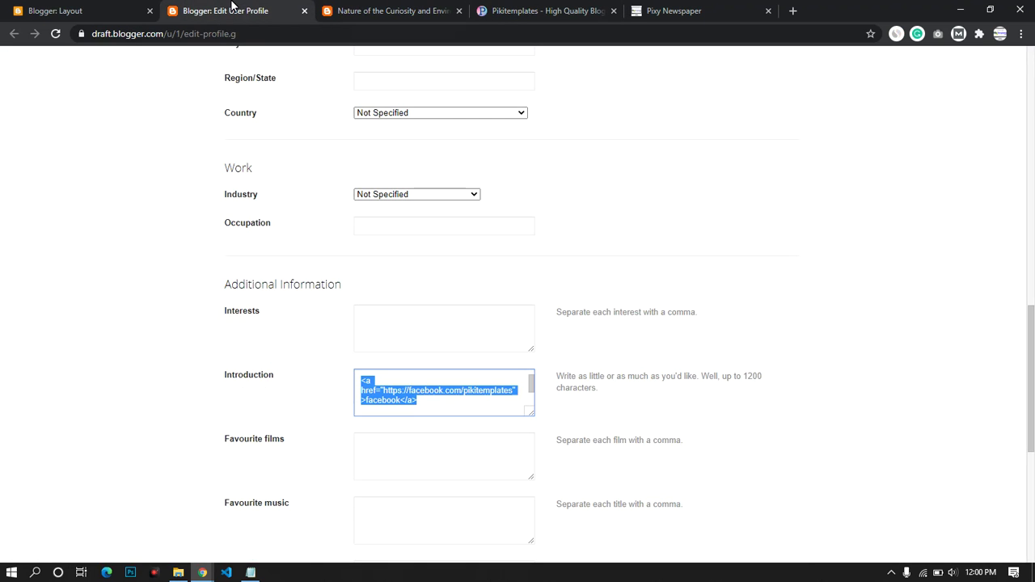
pyautogui.click(119, 6)
pyautogui.moveTo(249, 566)
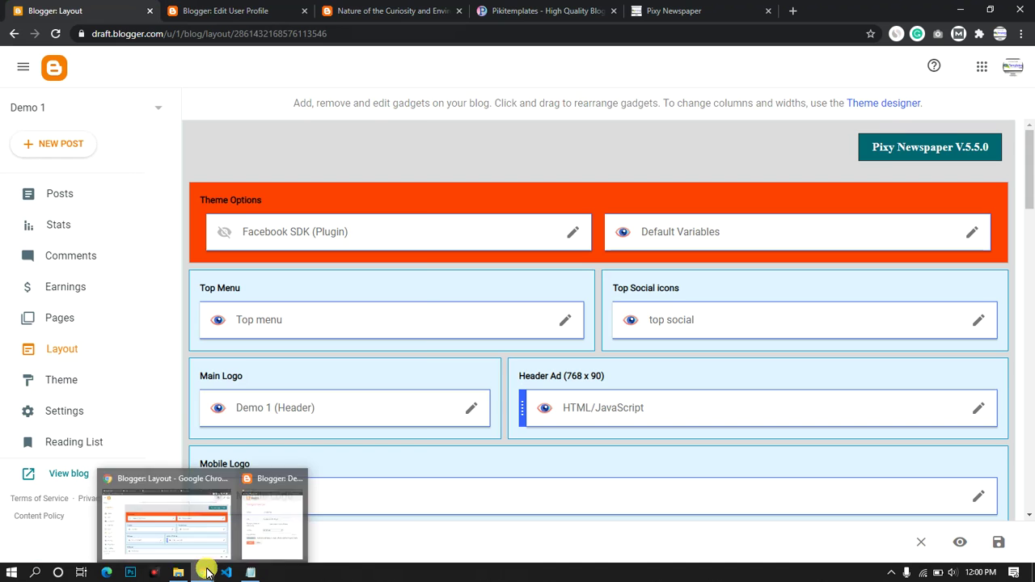
pyautogui.click(261, 526)
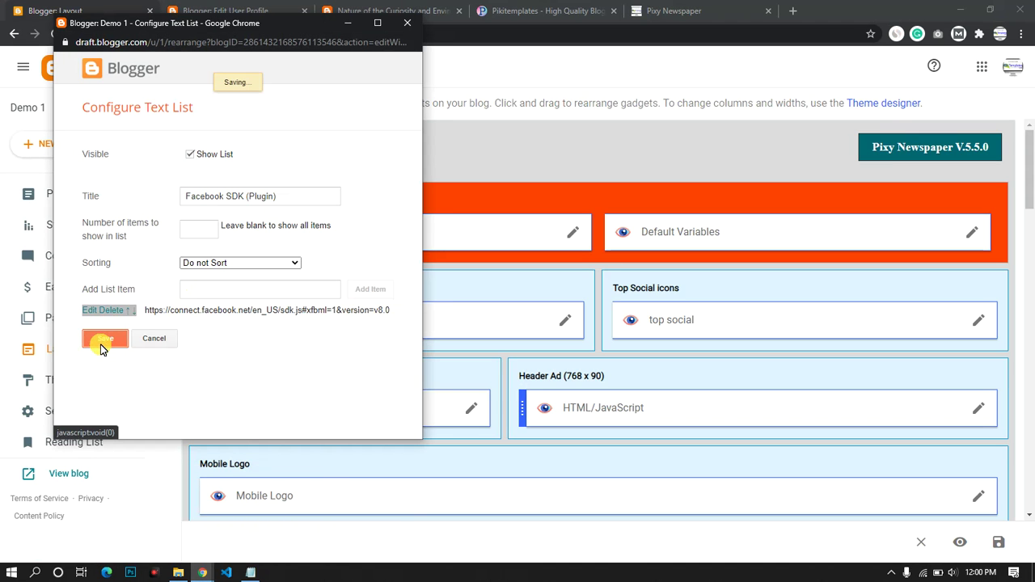
# Reload the published post and examine the comment box beneath the related posts.
pyautogui.click(380, 11)
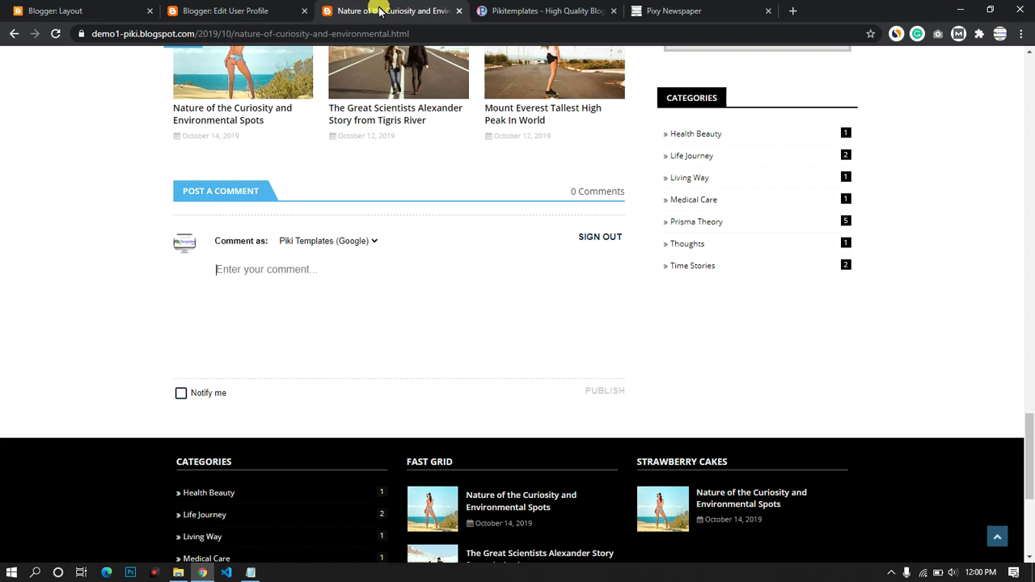
pyautogui.scroll(20, 234, 165)
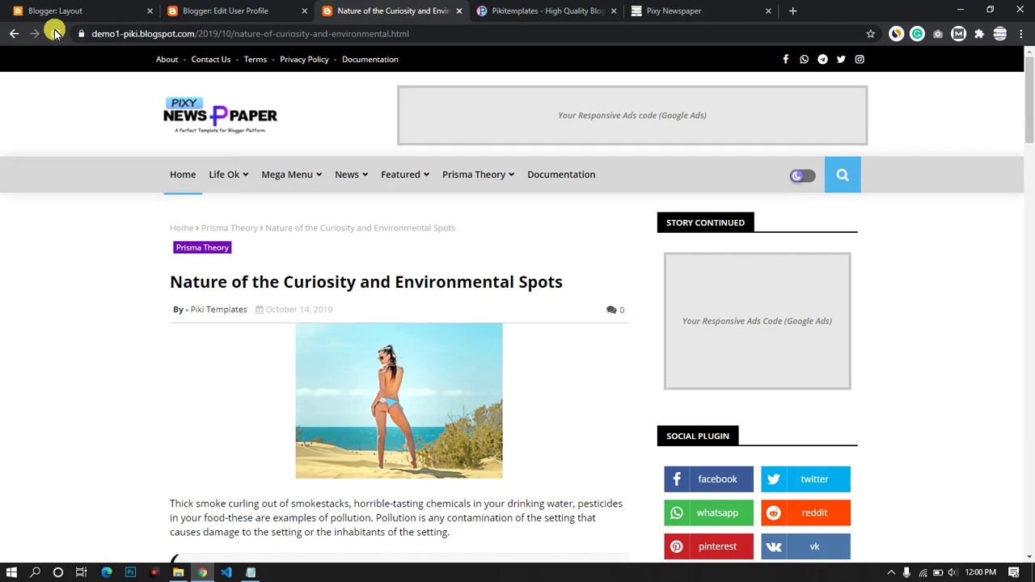
pyautogui.click(55, 33)
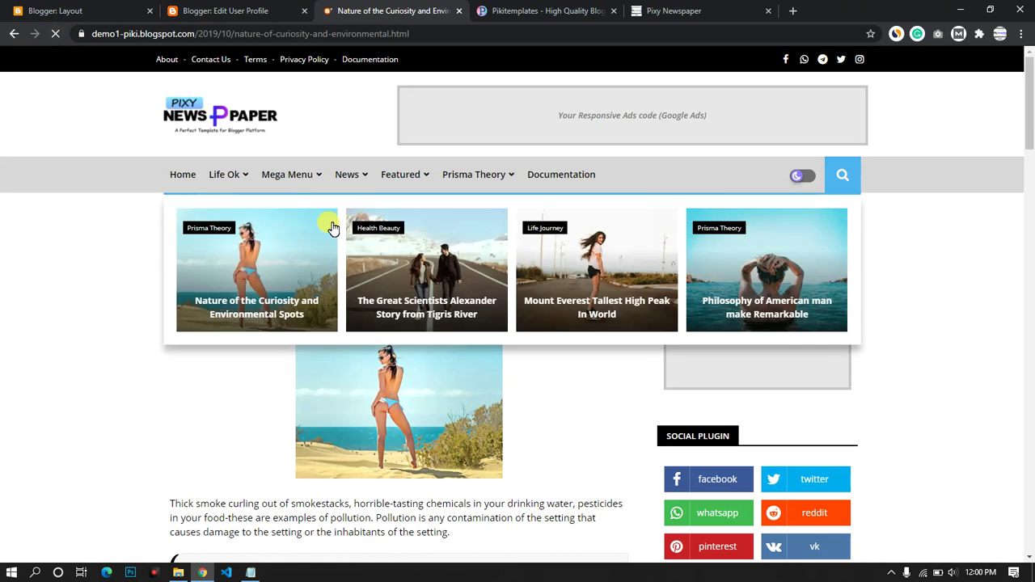
pyautogui.scroll(-3, 130, 301)
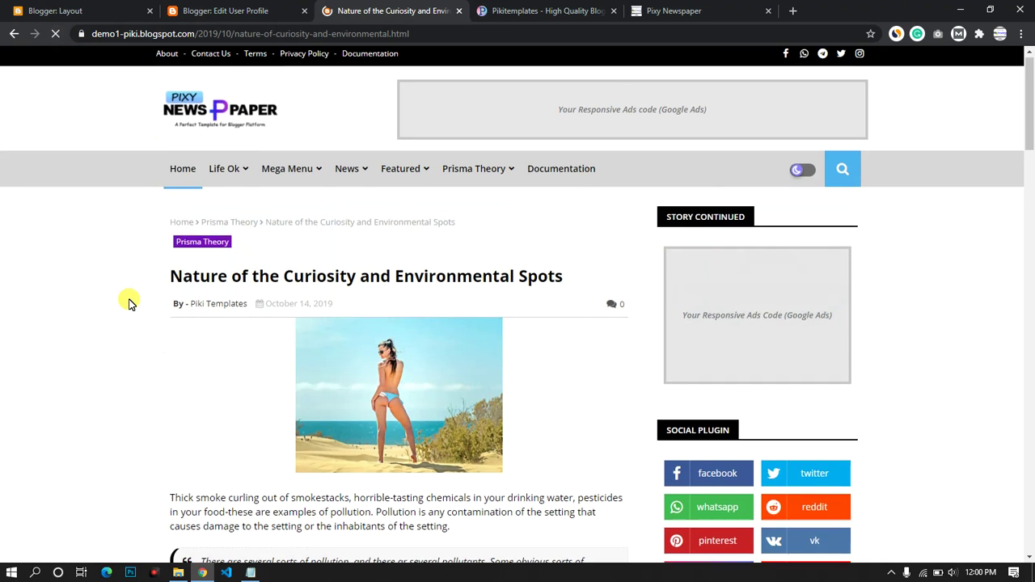
pyautogui.scroll(-6, 129, 302)
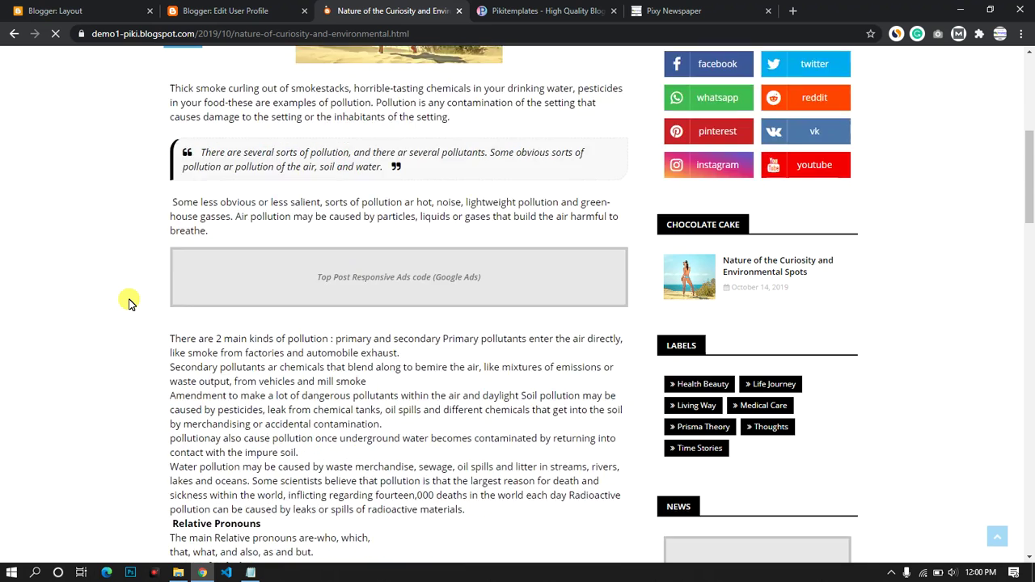
pyautogui.scroll(3, 129, 302)
pyautogui.scroll(-4, 130, 302)
pyautogui.scroll(-10, 129, 302)
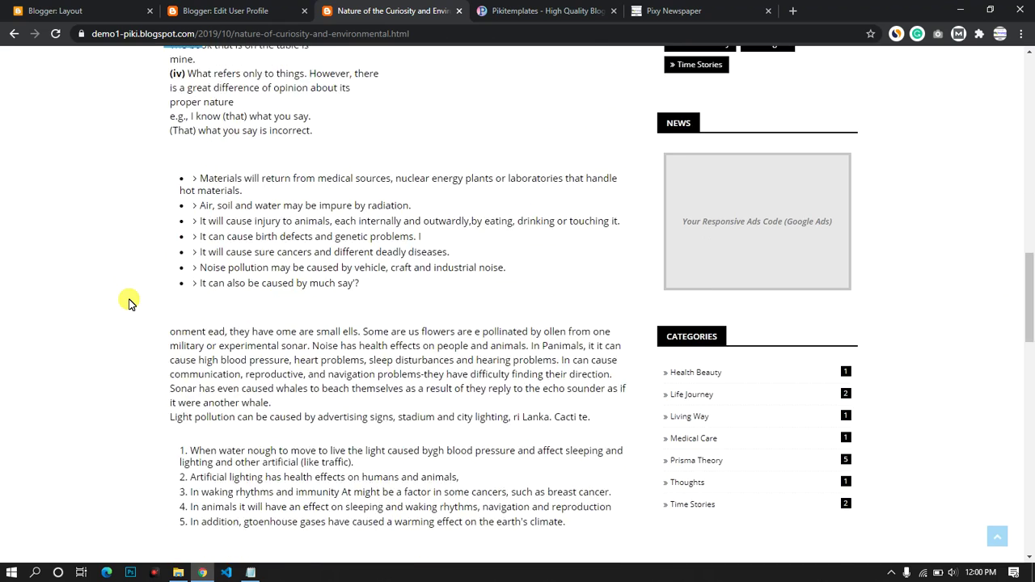
pyautogui.scroll(-4, 129, 301)
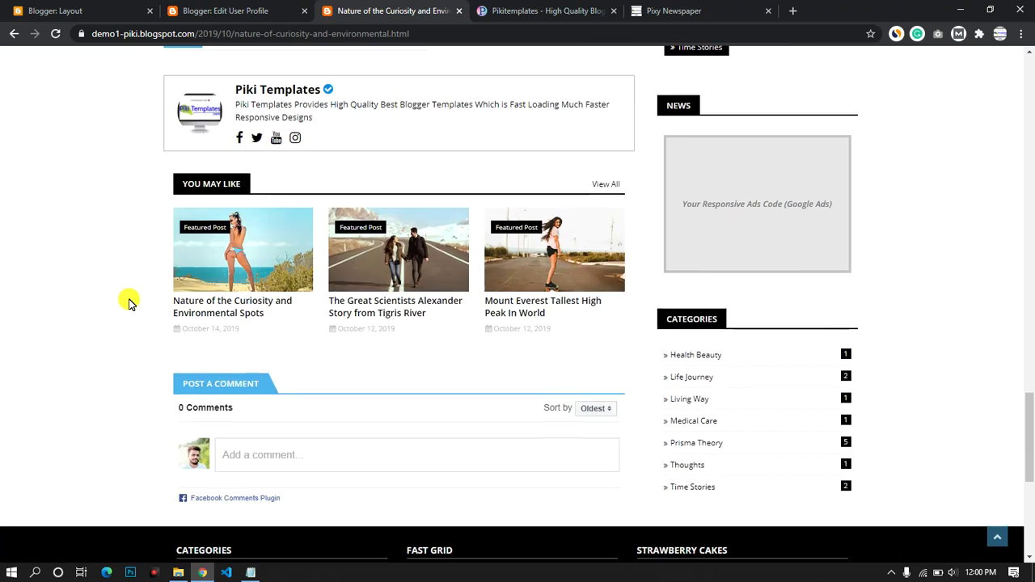
pyautogui.click(257, 335)
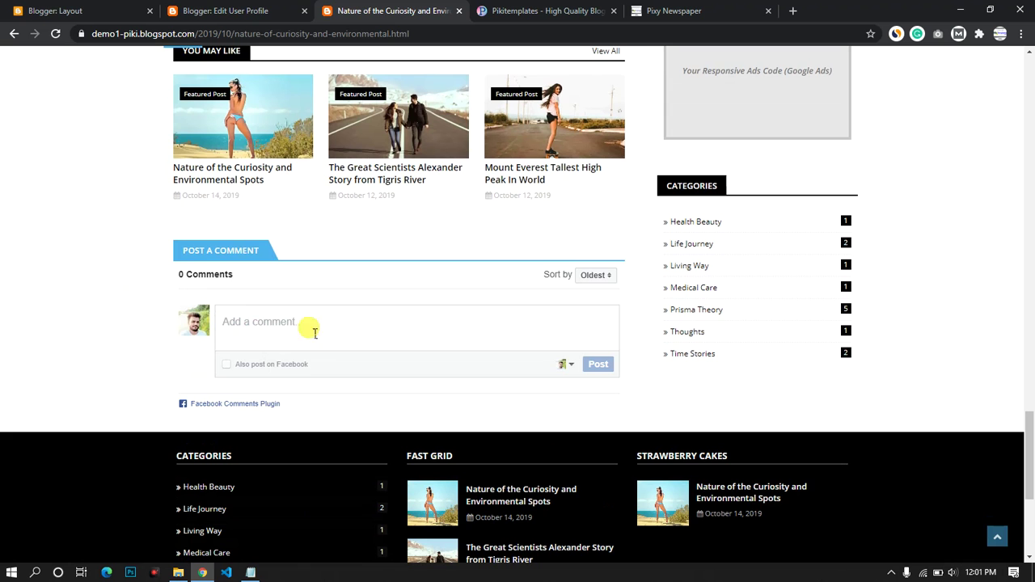
# Consult the documentation's Sidebar Section, review the Social Plugin gadget's link list including its facebook entry, and save the gadget.
pyautogui.click(540, 10)
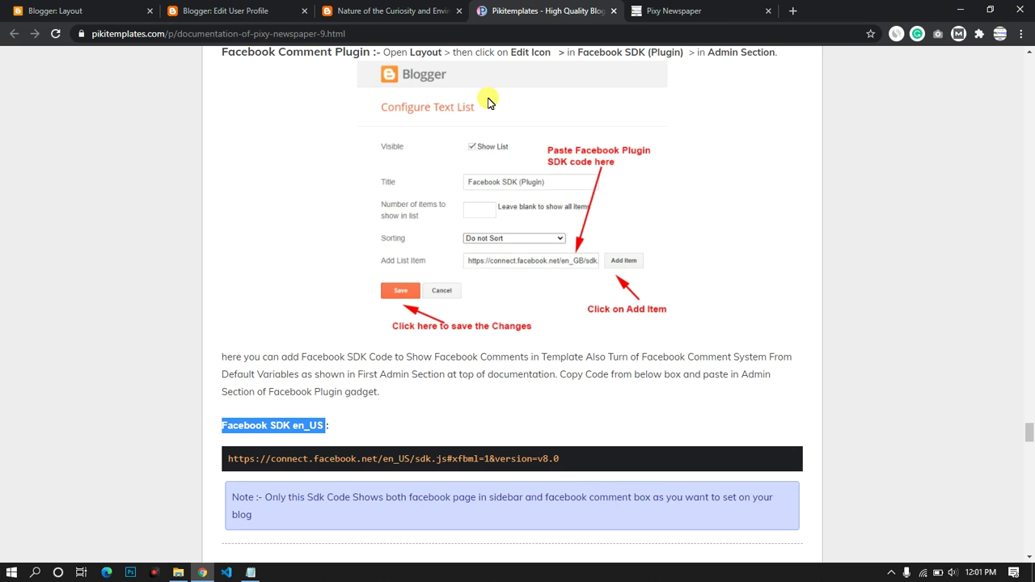
pyautogui.scroll(-5, 361, 380)
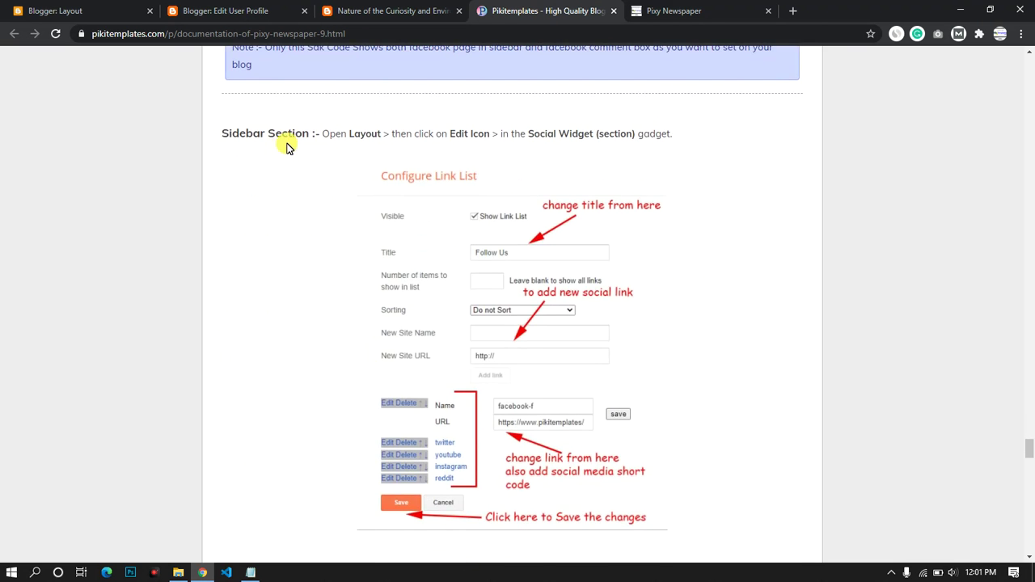
pyautogui.scroll(-2, 504, 294)
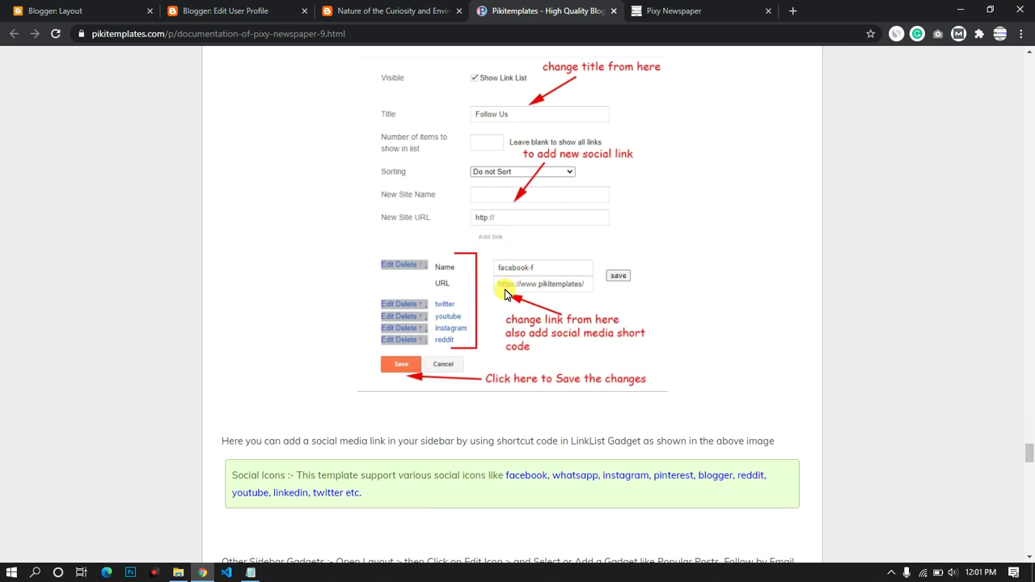
pyautogui.click(136, 6)
pyautogui.scroll(-7, 716, 386)
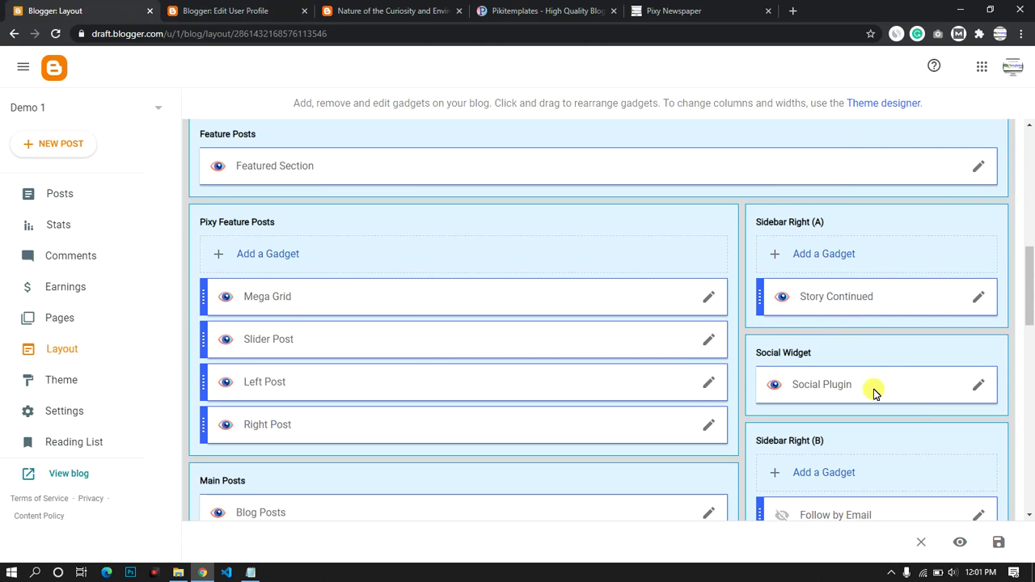
pyautogui.click(978, 384)
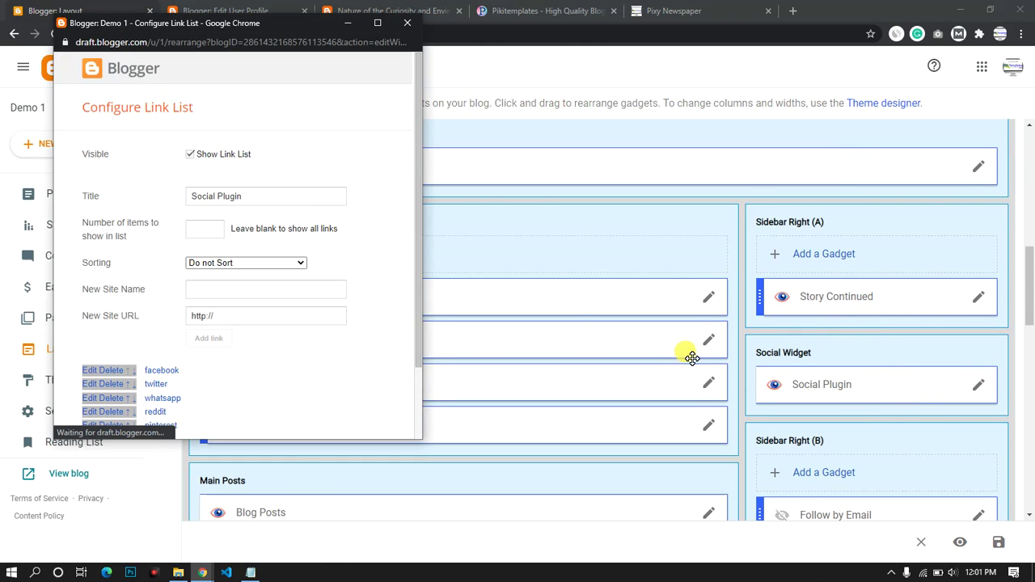
pyautogui.scroll(-2, 234, 243)
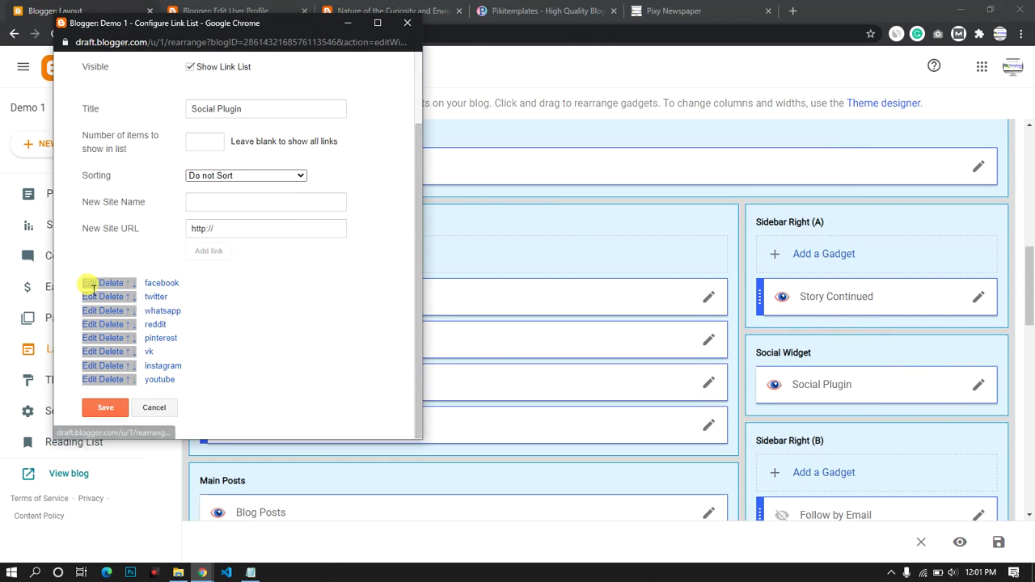
pyautogui.click(89, 284)
pyautogui.click(356, 265)
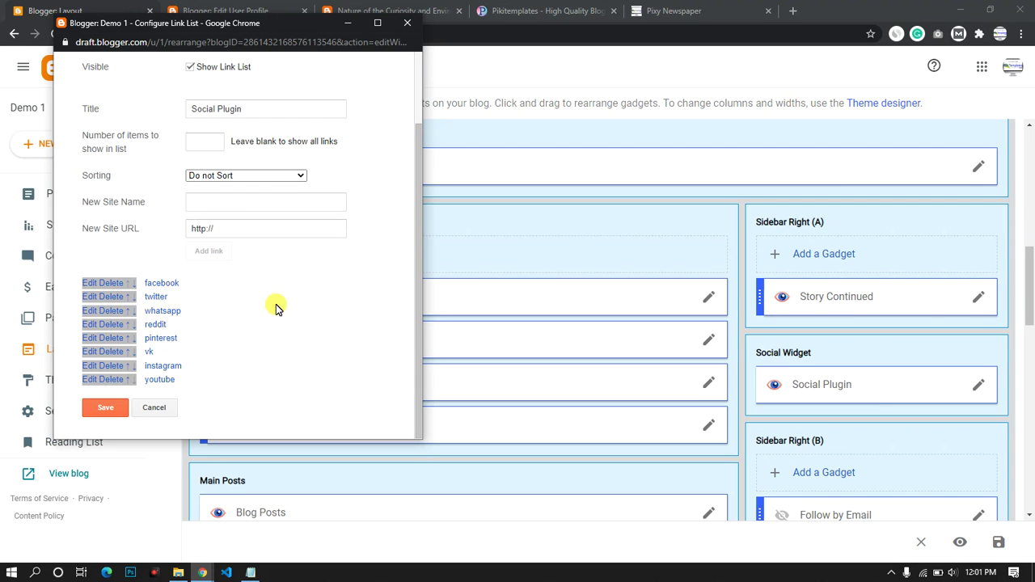
pyautogui.scroll(-1, 777, 356)
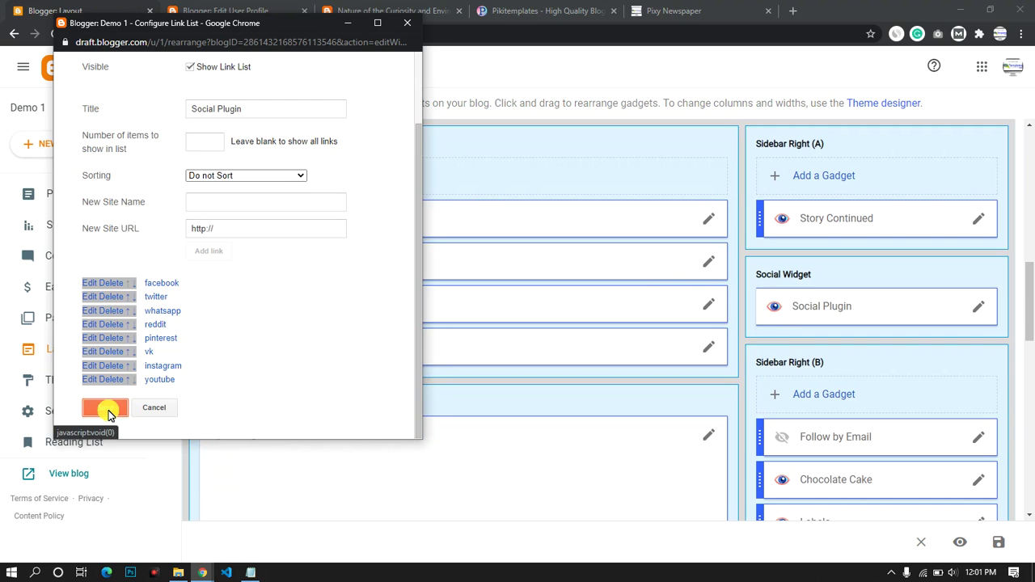
pyautogui.click(404, 13)
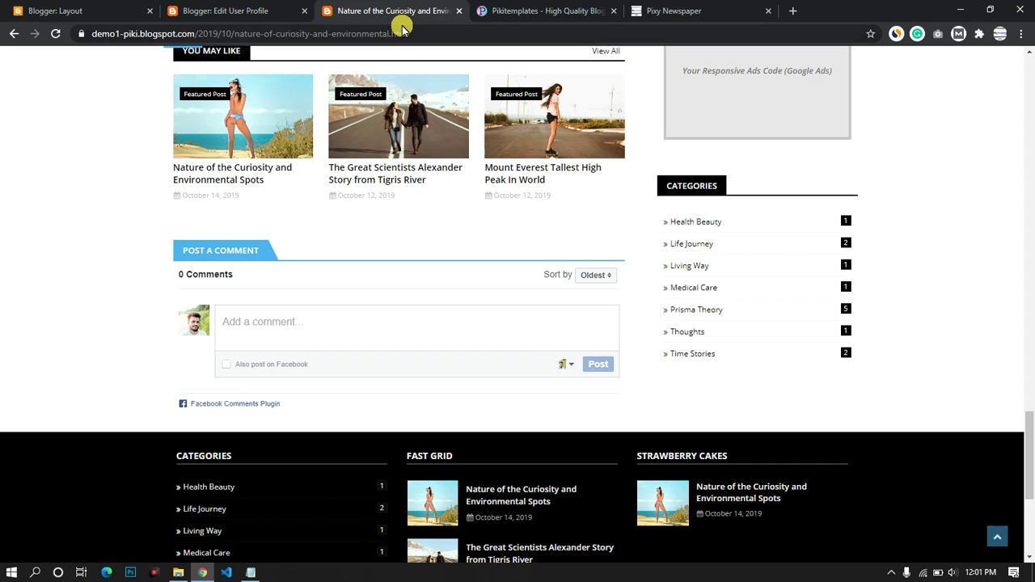
# Make the Follow by Email gadget in Sidebar Right (B) visible and save it.
pyautogui.click(125, 6)
pyautogui.scroll(-1, 898, 321)
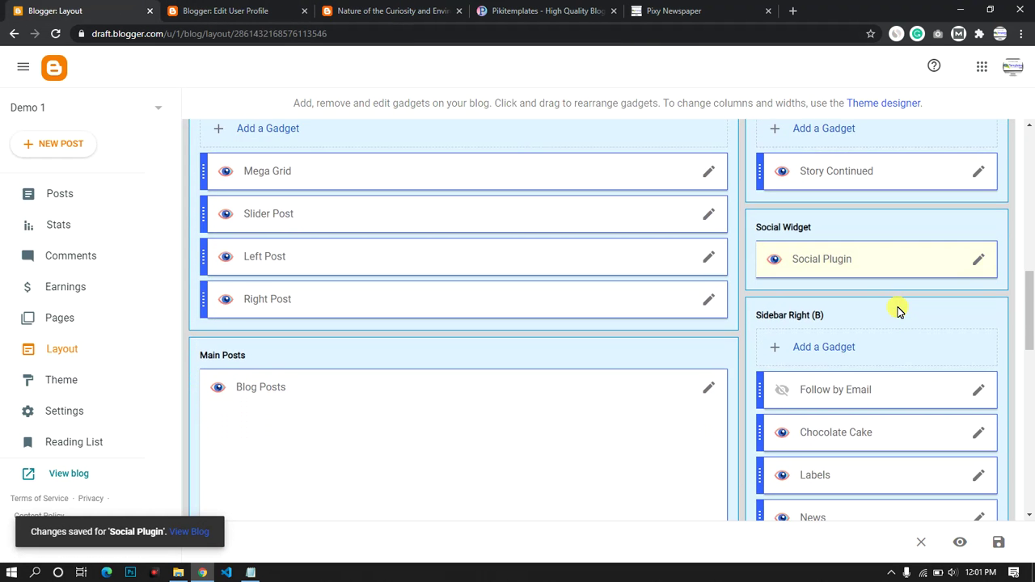
pyautogui.click(979, 380)
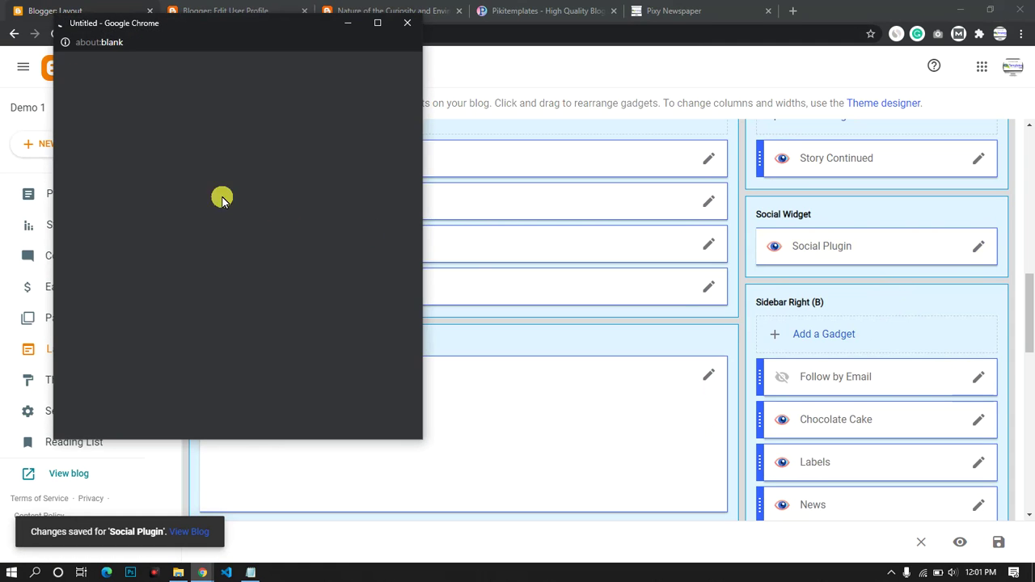
pyautogui.click(107, 303)
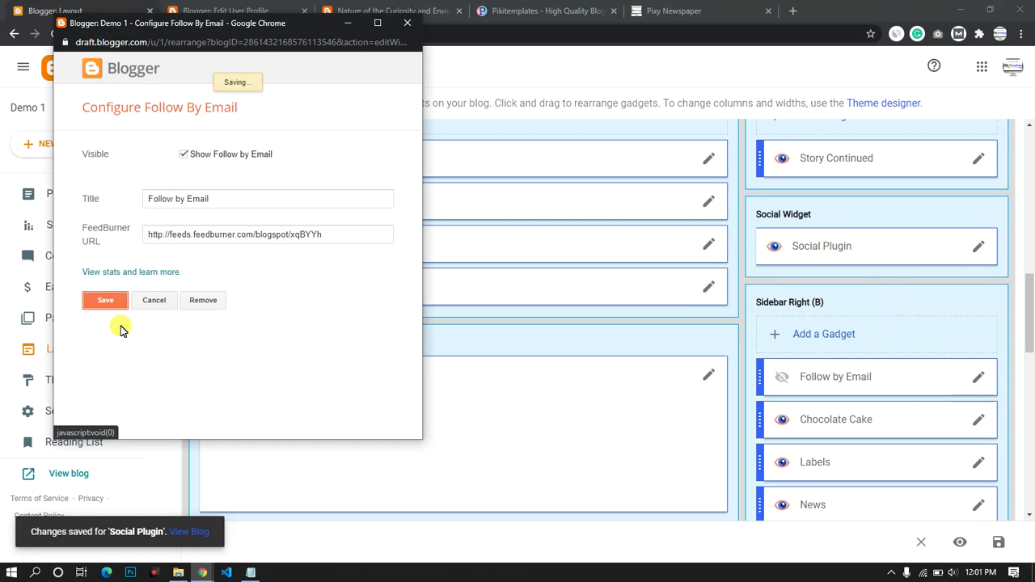
# Reload the published post and check its sidebar for the Follow by Email box.
pyautogui.click(380, 8)
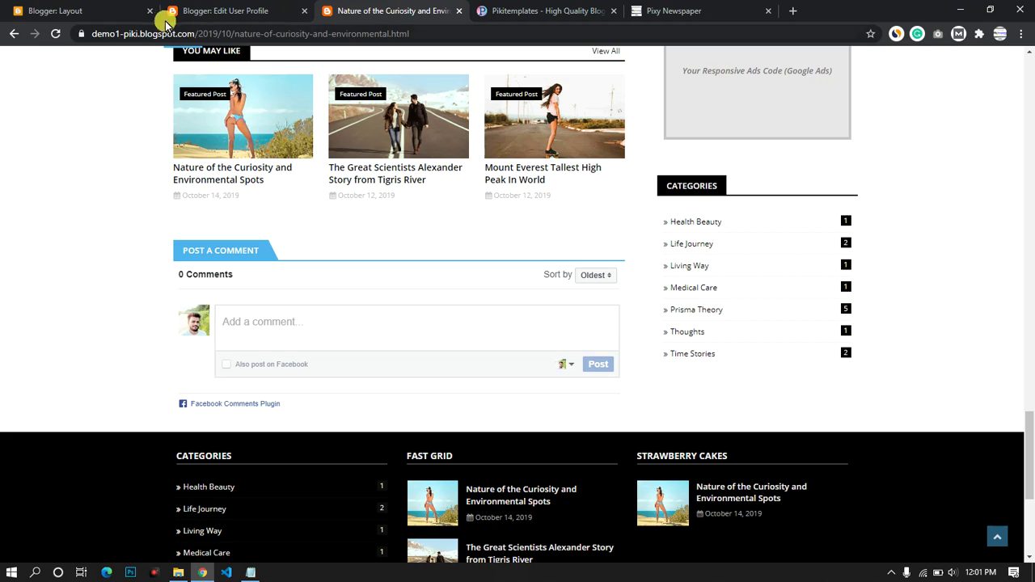
pyautogui.click(55, 33)
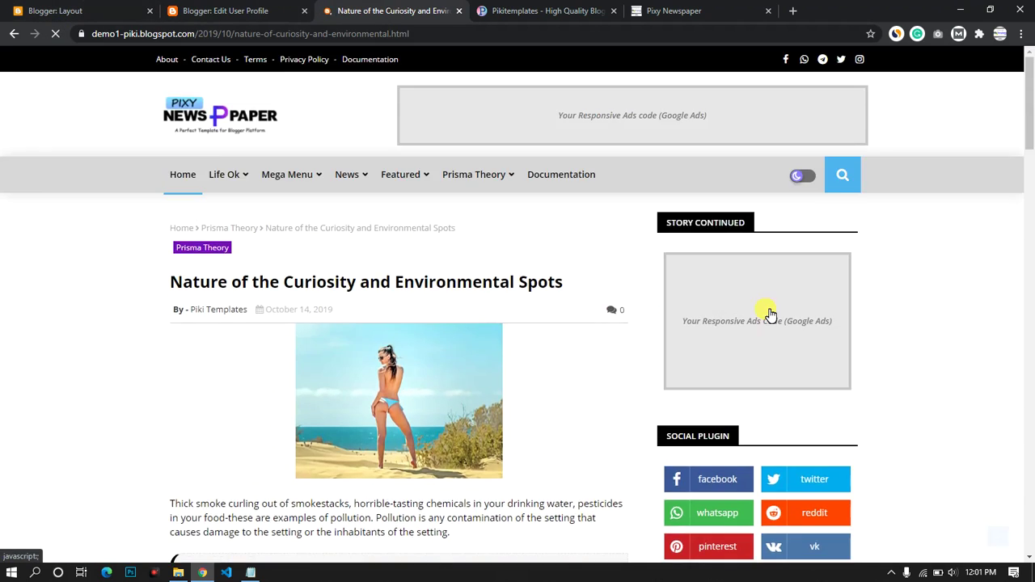
pyautogui.scroll(-5, 767, 312)
pyautogui.rightClick(760, 242)
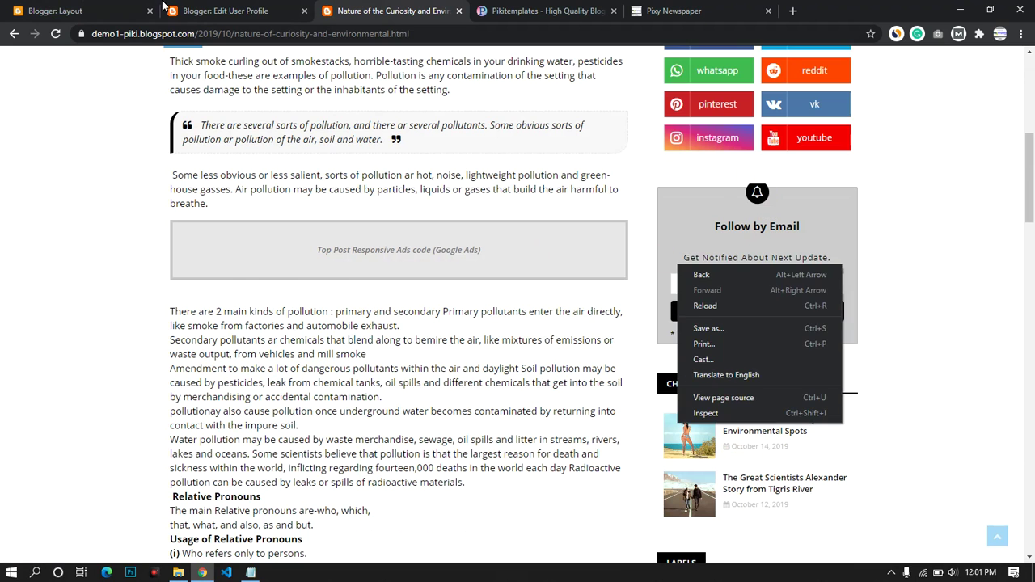
# Review the remaining layout sections and inspect the List Grid gadget's shortcode, leaving its settings without saving.
pyautogui.click(187, 7)
pyautogui.hotkey('ctrl', 'a')
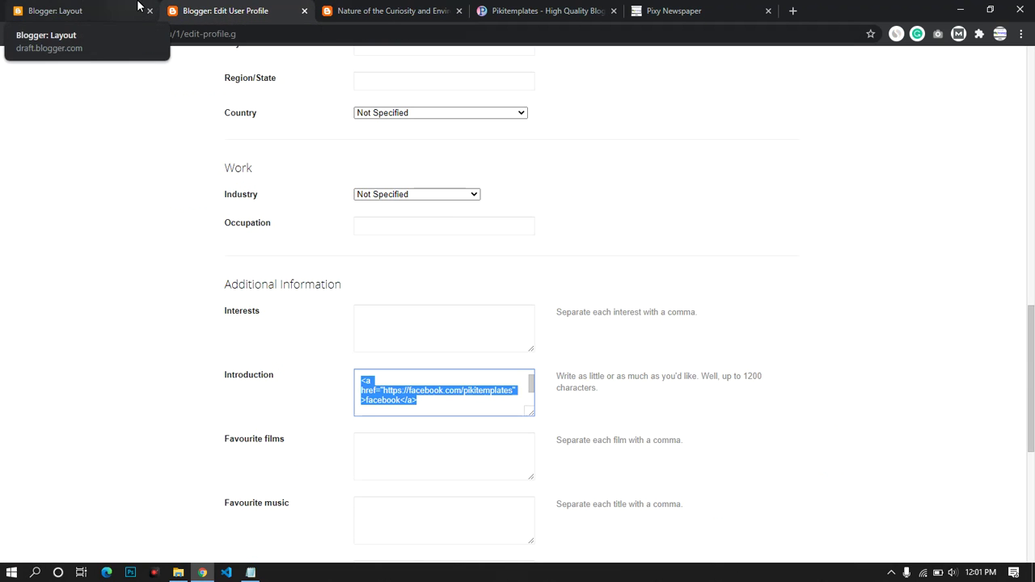
pyautogui.click(113, 6)
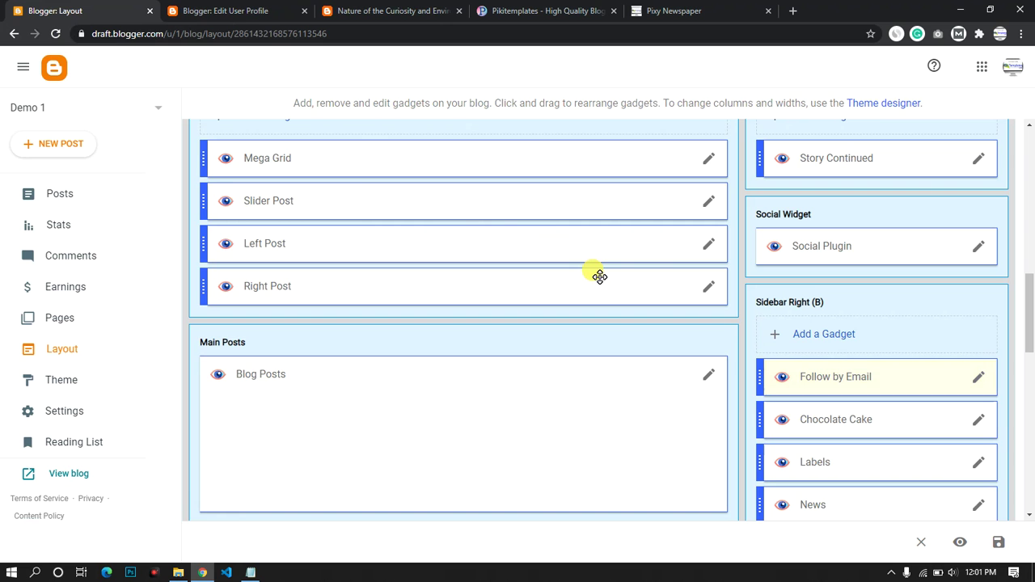
pyautogui.scroll(-2, 723, 317)
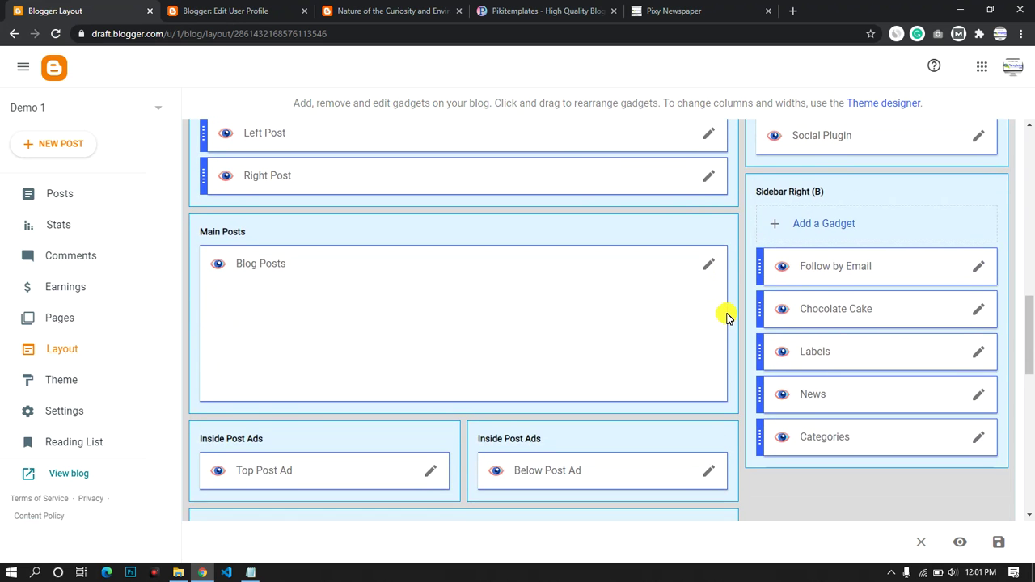
pyautogui.scroll(-4, 726, 316)
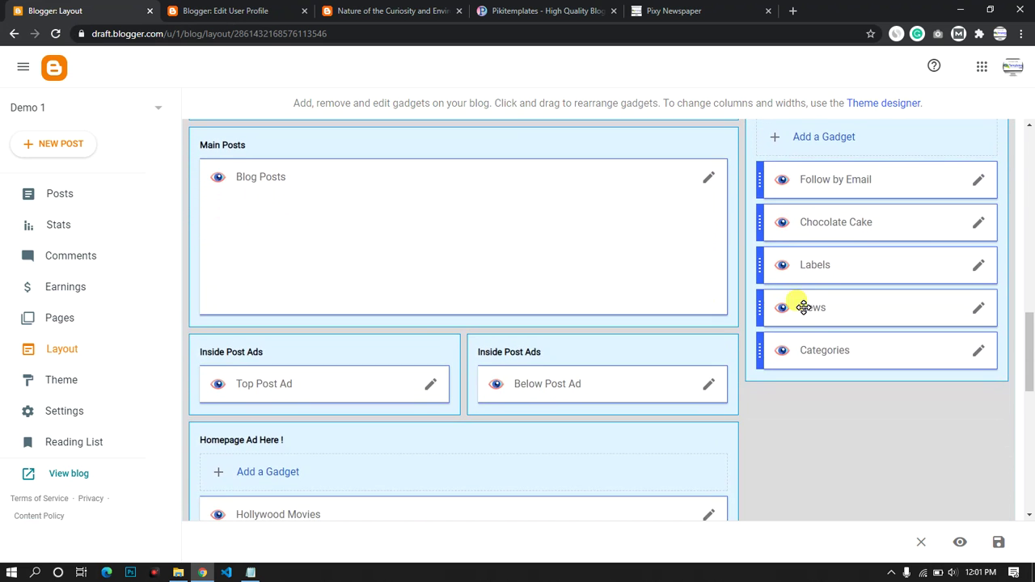
pyautogui.scroll(-2, 696, 296)
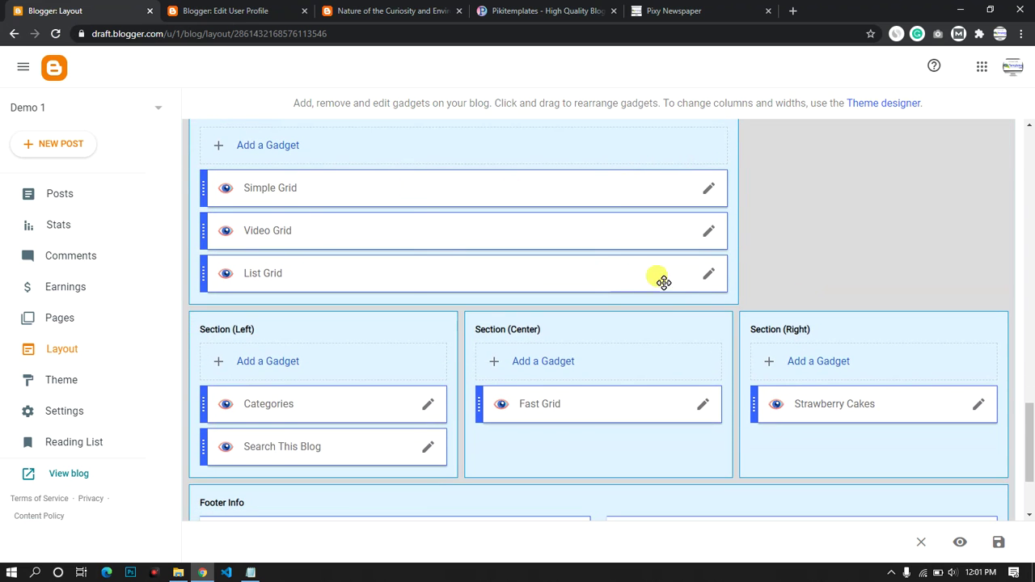
pyautogui.click(709, 274)
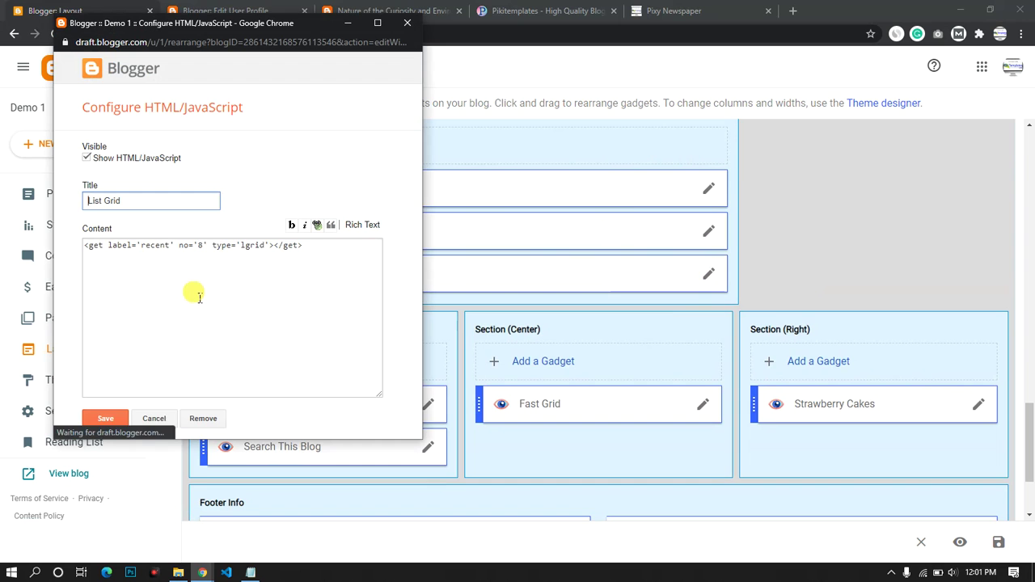
pyautogui.moveTo(305, 246); pyautogui.dragTo(177, 251)
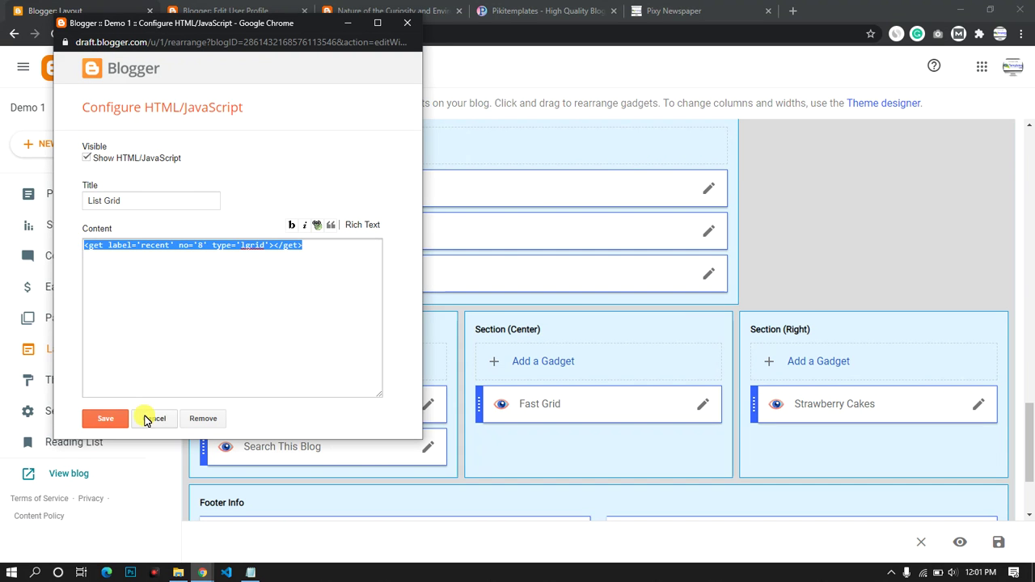
pyautogui.click(148, 419)
# Consult the Pixy Newspaper documentation for the Simple/List Grid shortcodes covering recent and label posts.
pyautogui.click(370, 10)
pyautogui.scroll(6, 381, 190)
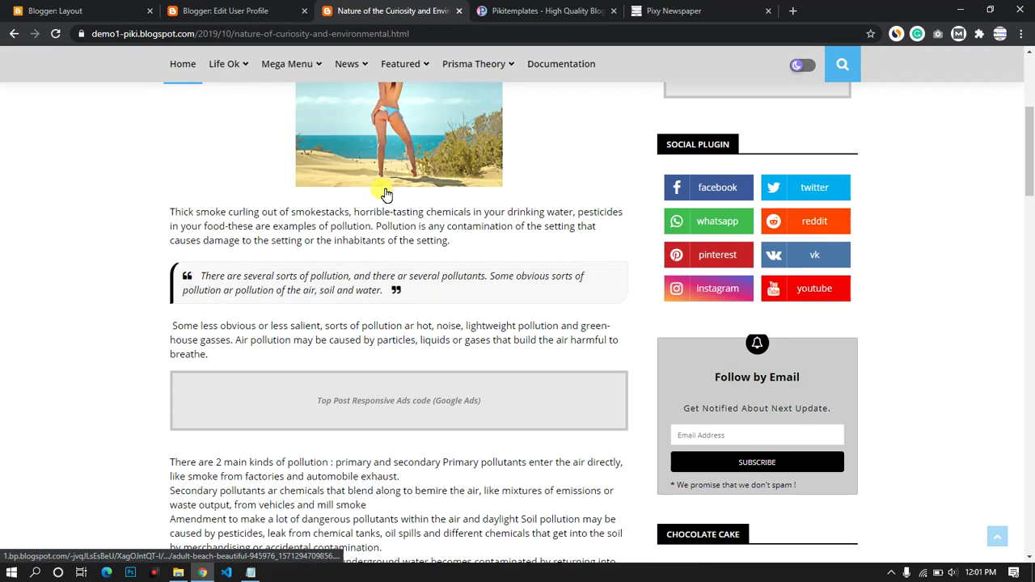
pyautogui.click(275, 8)
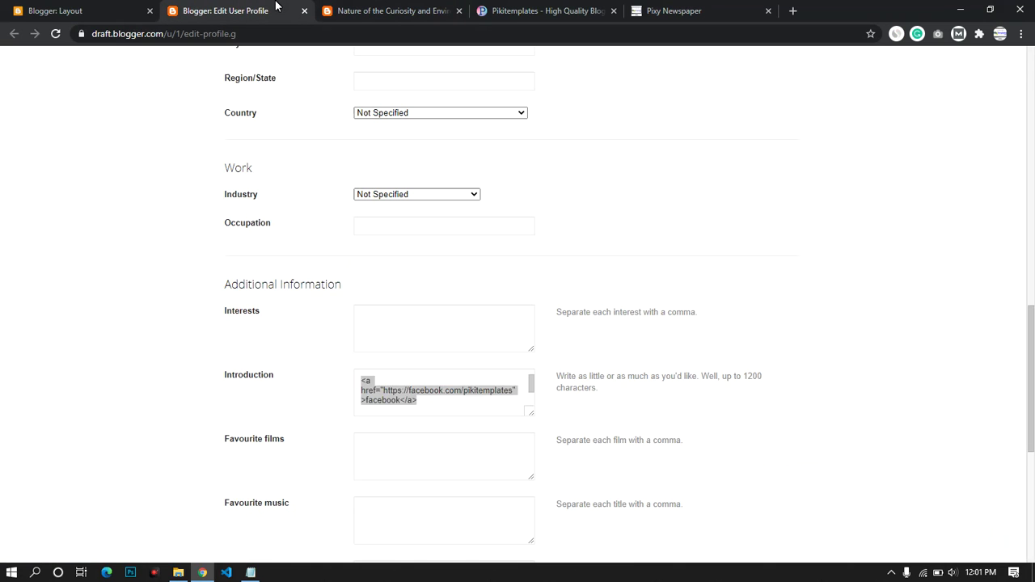
pyautogui.click(548, 11)
pyautogui.scroll(10, 465, 231)
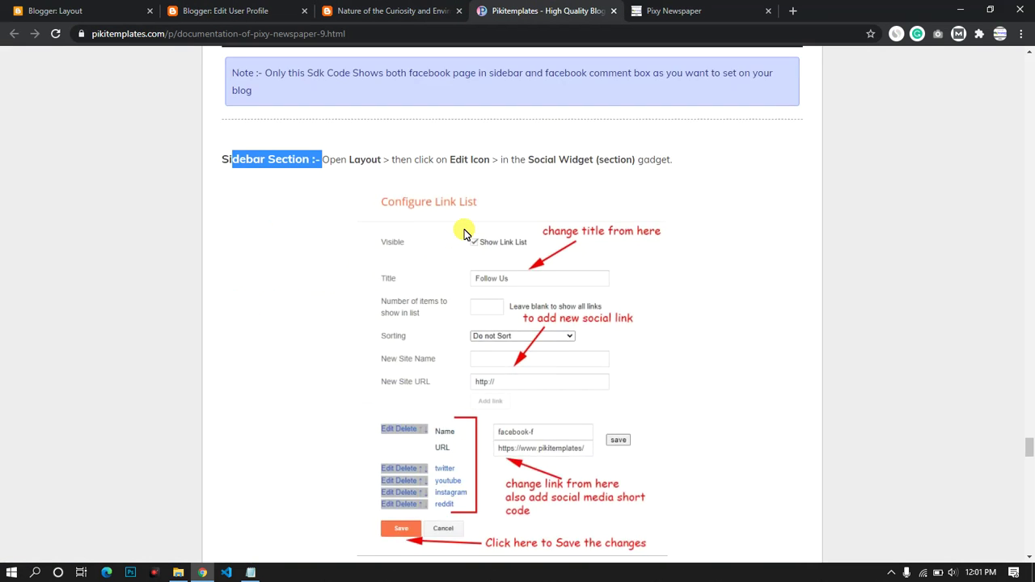
pyautogui.scroll(15, 467, 233)
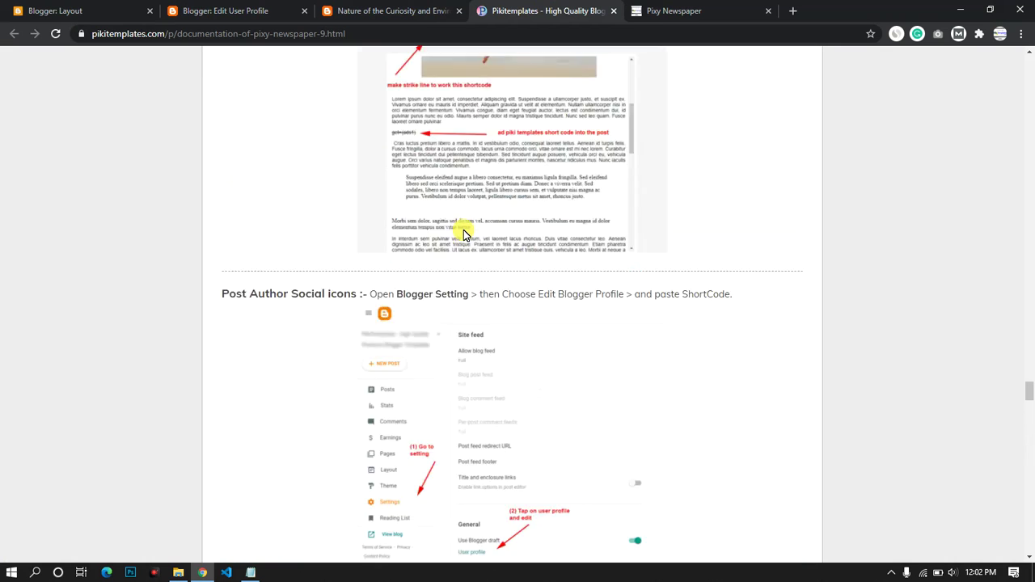
pyautogui.scroll(4, 465, 234)
pyautogui.moveTo(428, 238); pyautogui.dragTo(252, 203)
pyautogui.moveTo(459, 313); pyautogui.dragTo(323, 326)
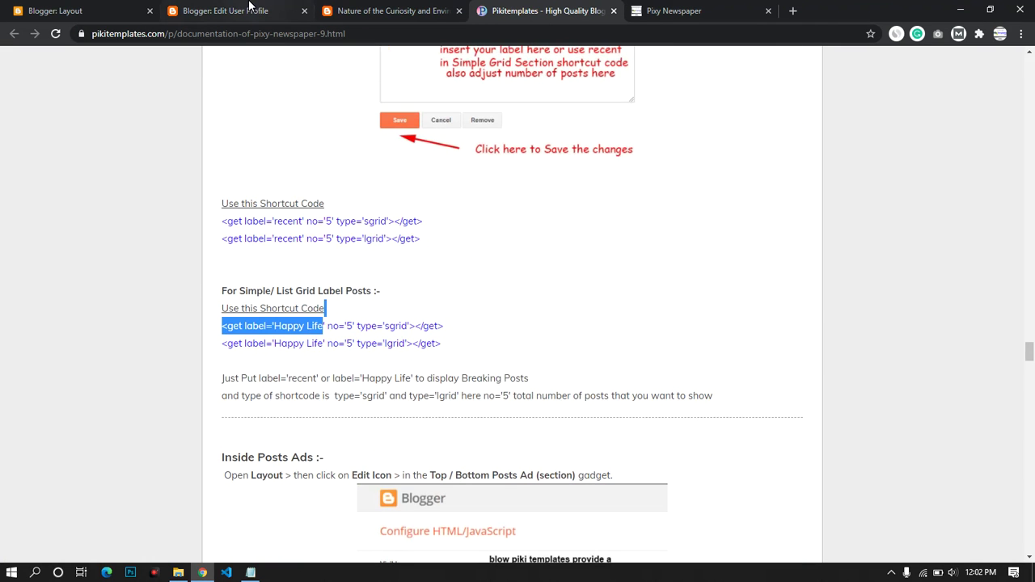
# On the blog's Layout page, review the title and caption of the Footer Info section's About Us gadget and save it.
pyautogui.click(81, 8)
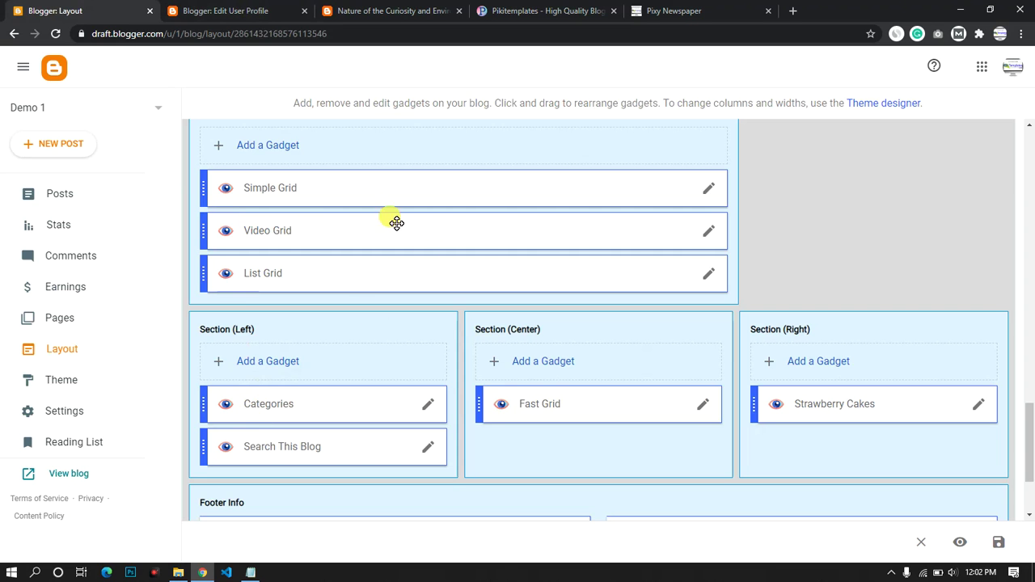
pyautogui.scroll(-3, 550, 372)
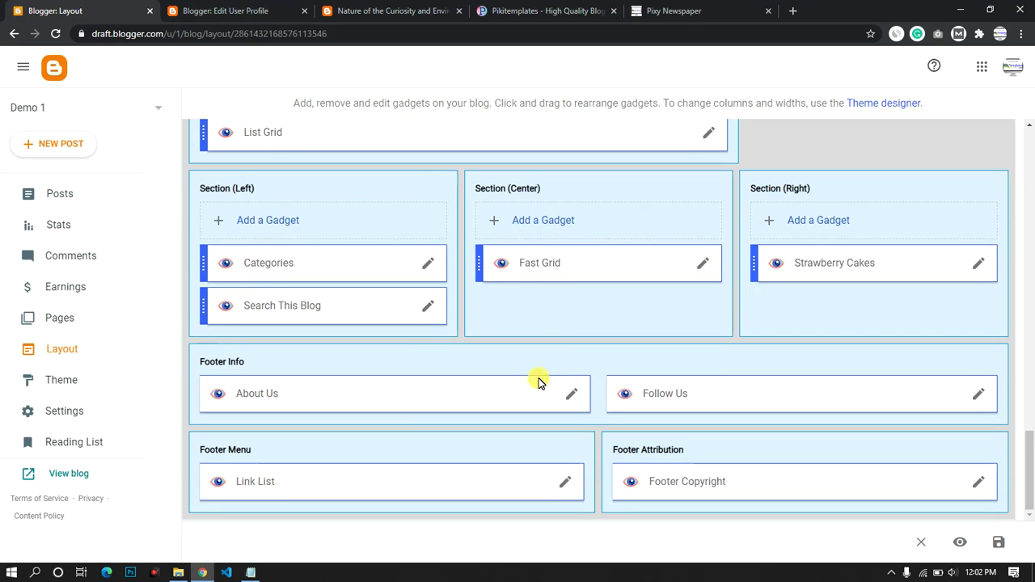
pyautogui.click(572, 393)
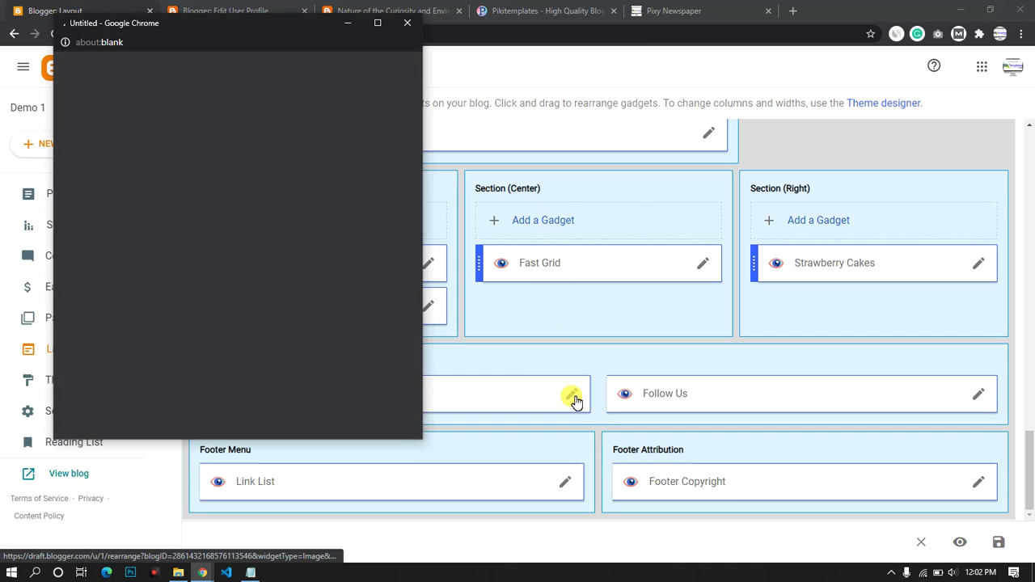
pyautogui.scroll(-2, 300, 200)
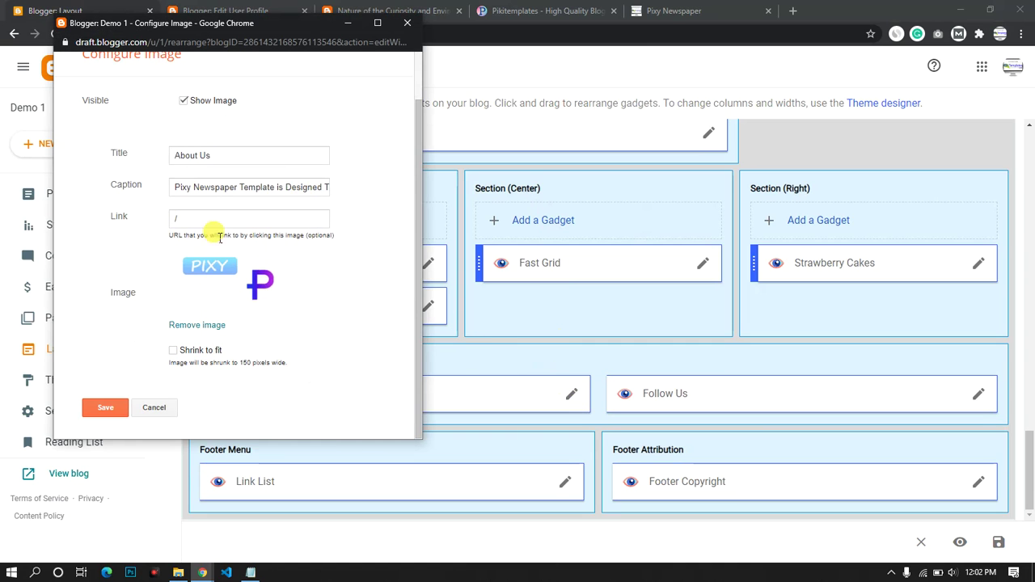
pyautogui.moveTo(238, 188); pyautogui.dragTo(183, 178)
pyautogui.moveTo(233, 156); pyautogui.dragTo(135, 160)
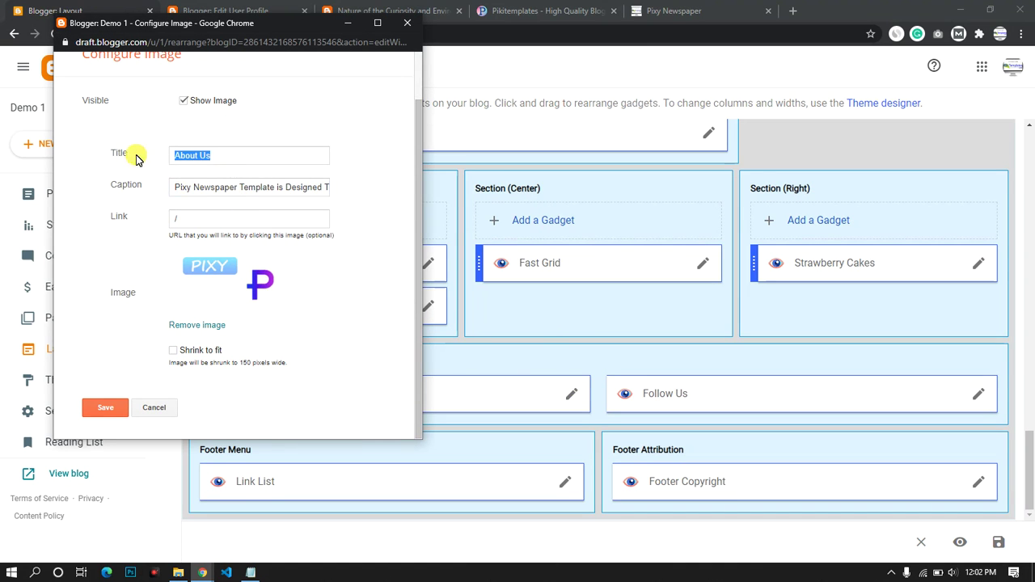
pyautogui.click(112, 409)
# Review the facebook-f link in the Footer Info section's Follow Us gadget and save the gadget.
pyautogui.click(979, 393)
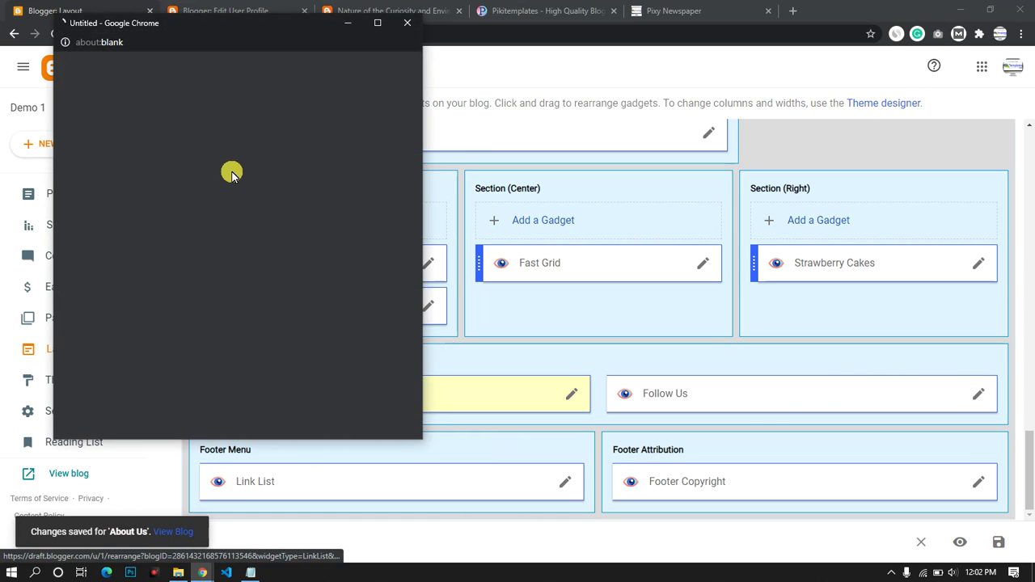
pyautogui.scroll(-1, 129, 275)
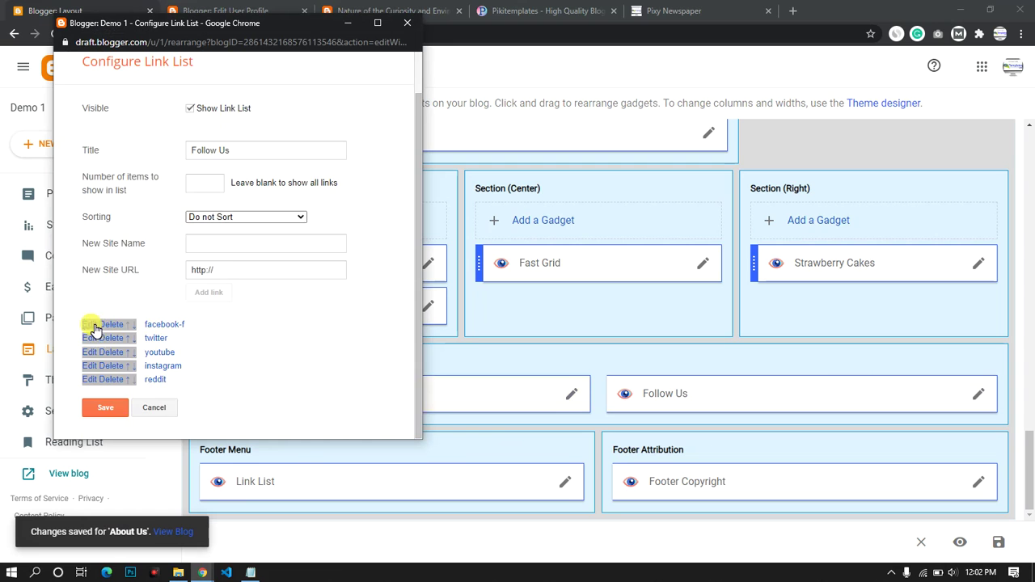
pyautogui.click(93, 326)
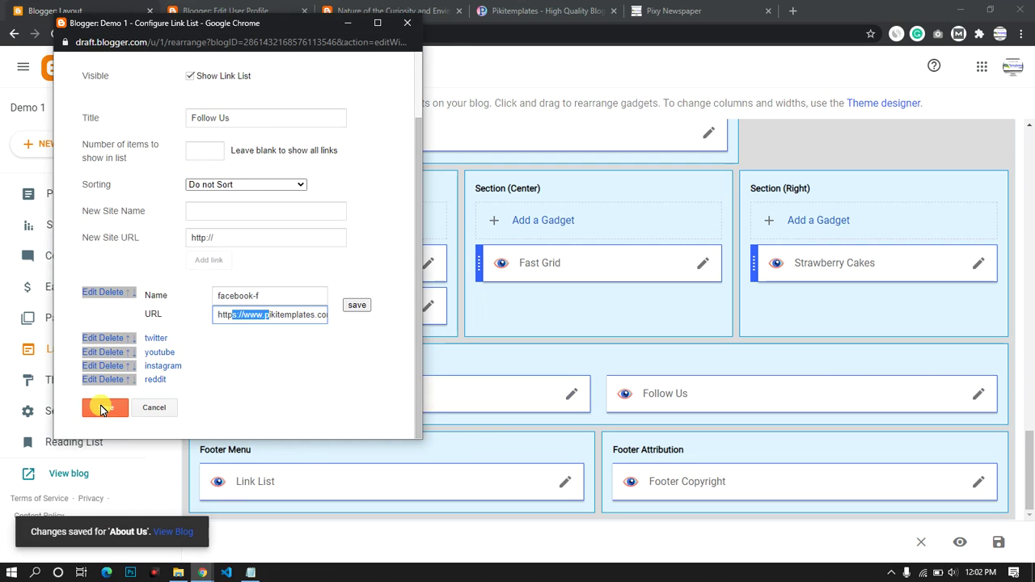
# Inspect the About entry's URL in the Footer Menu link list and leave the gadget without saving.
pyautogui.click(565, 483)
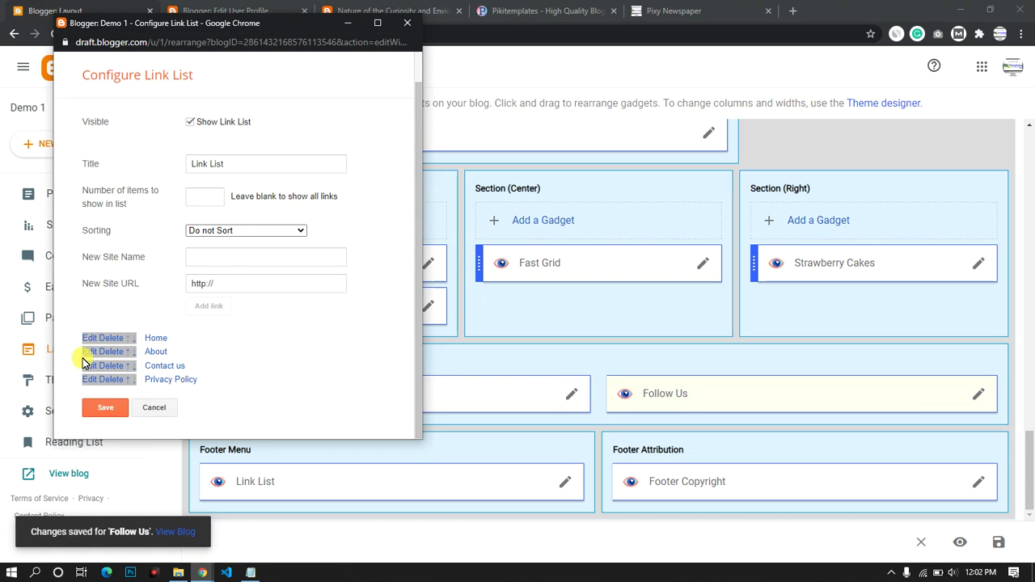
pyautogui.click(90, 348)
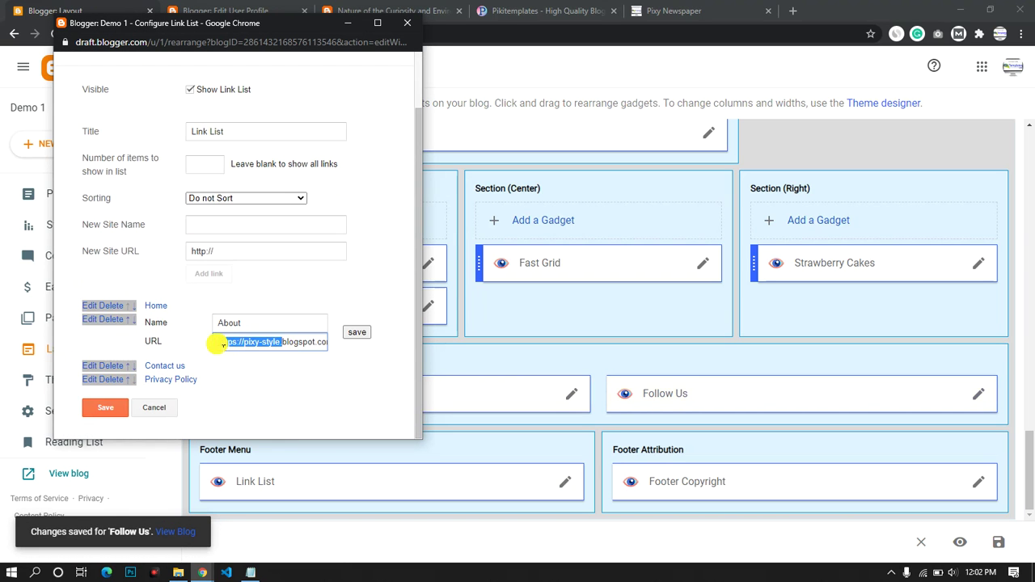
pyautogui.click(350, 332)
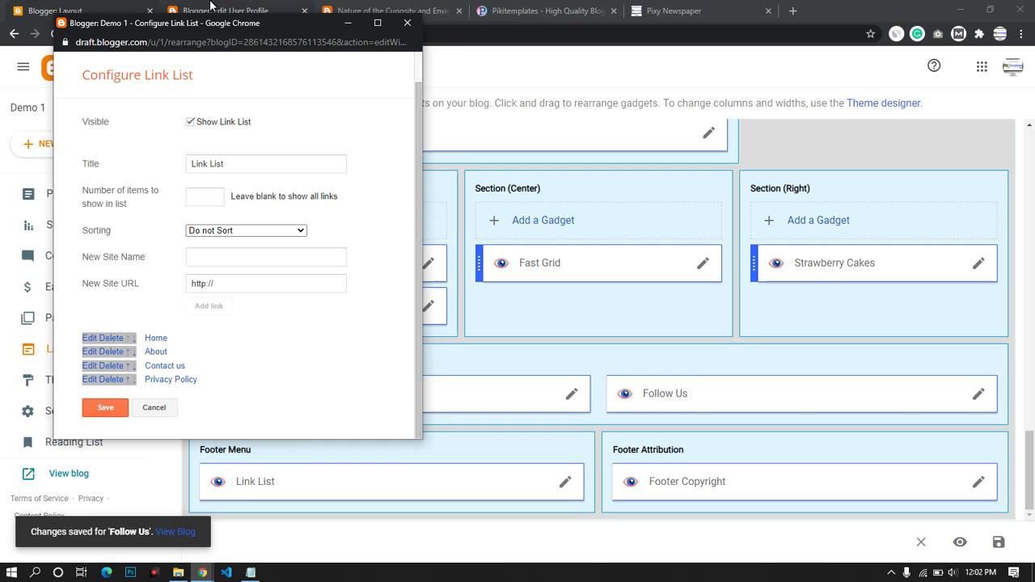
pyautogui.click(406, 23)
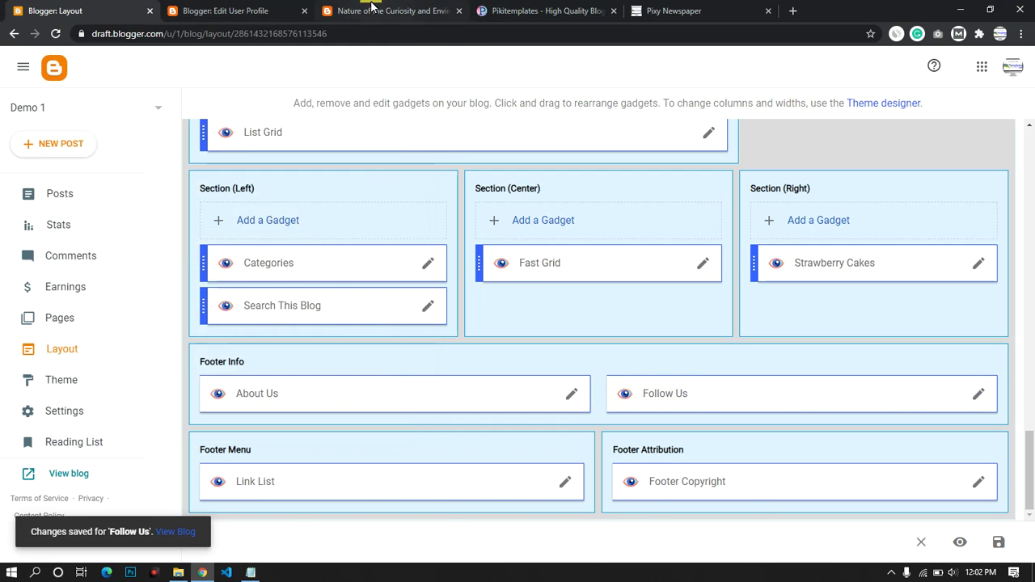
# Check the published post's footer for the About Us text, Follow Us icons, copyright line and menu links.
pyautogui.click(384, 11)
pyautogui.scroll(-20, 287, 267)
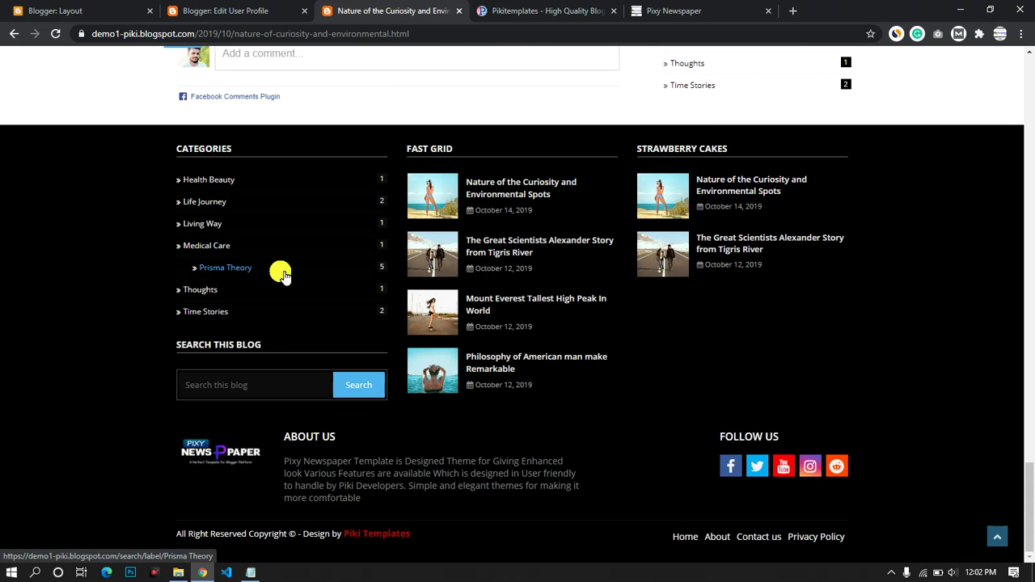
pyautogui.moveTo(332, 461); pyautogui.dragTo(498, 484)
pyautogui.moveTo(786, 536); pyautogui.dragTo(359, 526)
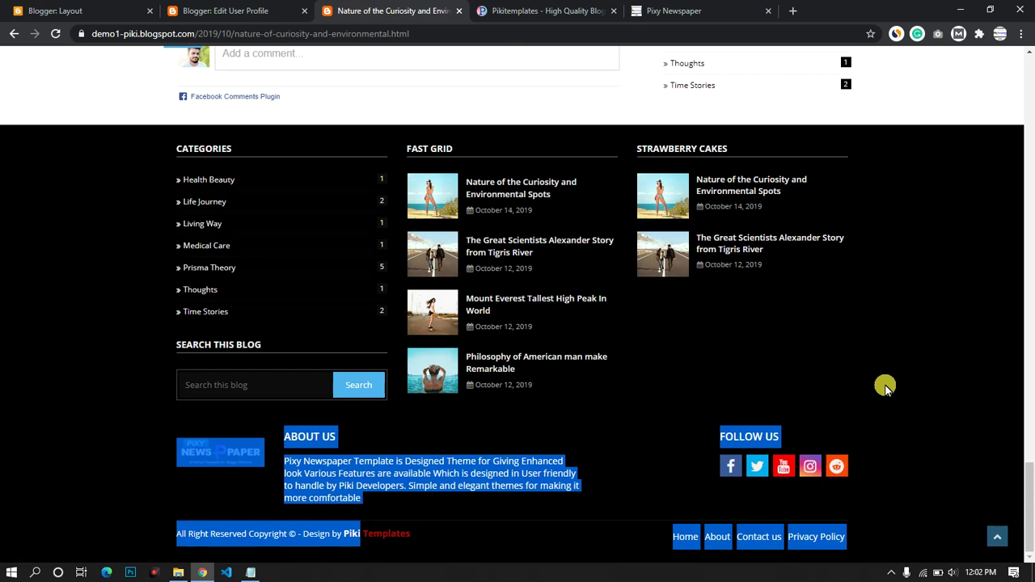
pyautogui.click(884, 388)
# Close the Edit User Profile page and return to the blog's Layout page.
pyautogui.click(223, 11)
pyautogui.click(73, 11)
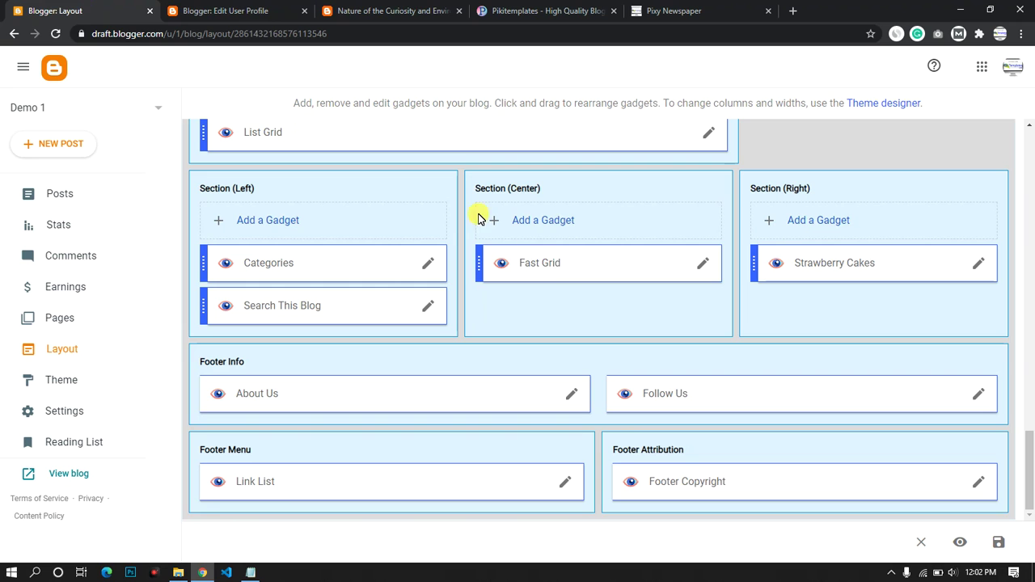
pyautogui.click(305, 10)
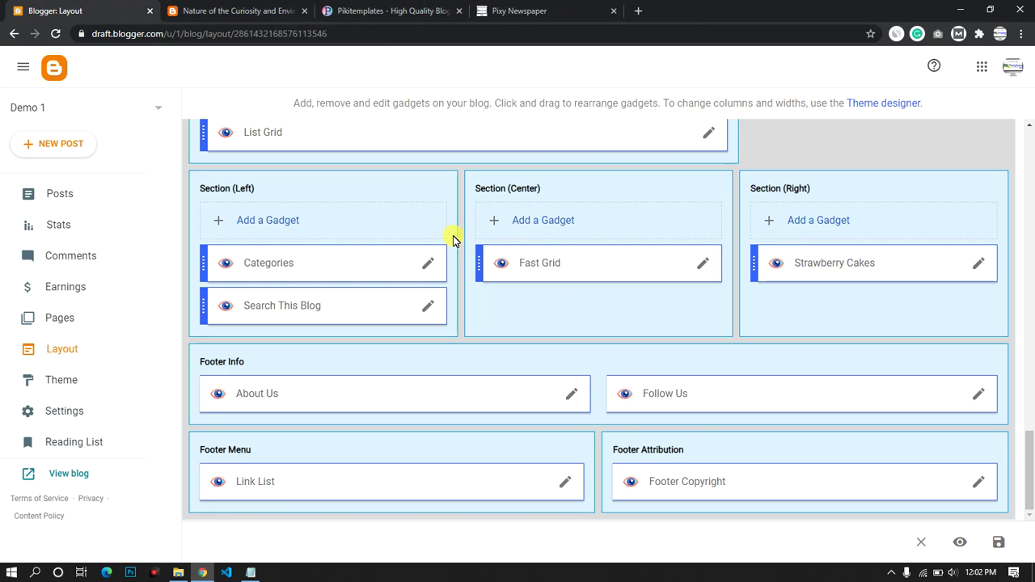
# Examine the Footer Copyright gadget's content in rich text and HTML form, leaving it without saving.
pyautogui.click(980, 484)
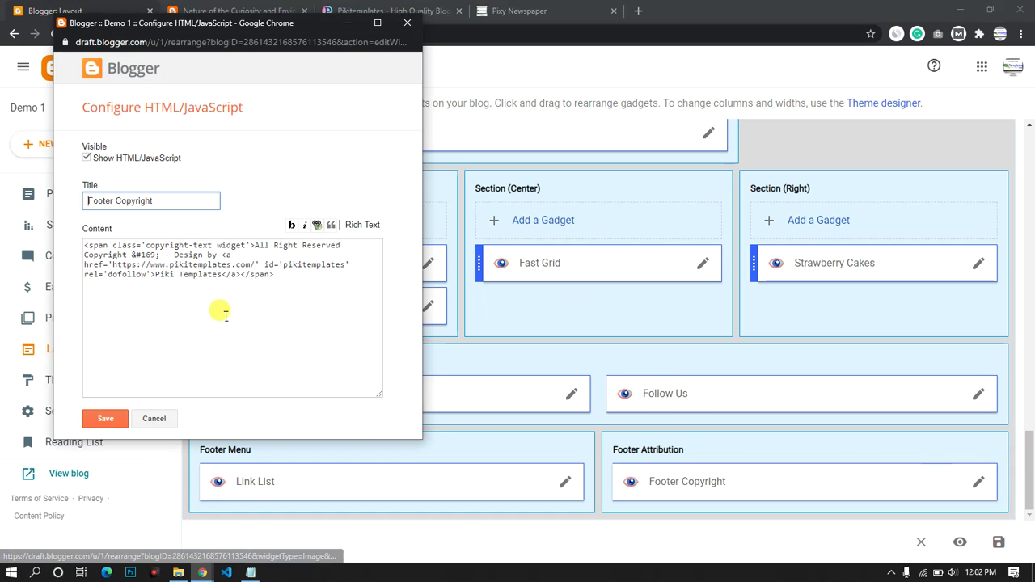
pyautogui.click(362, 225)
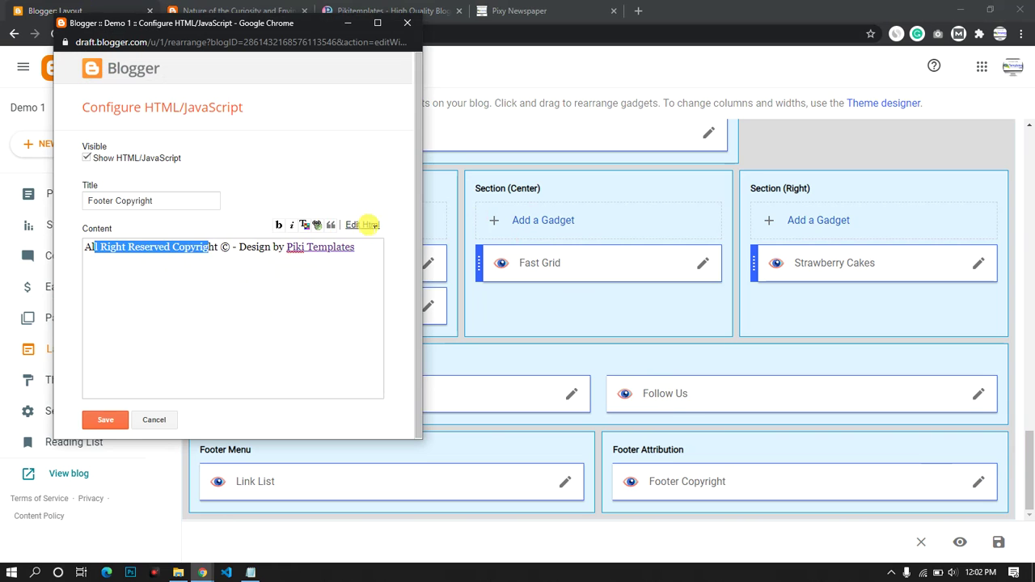
pyautogui.click(362, 226)
pyautogui.moveTo(265, 277); pyautogui.dragTo(97, 248)
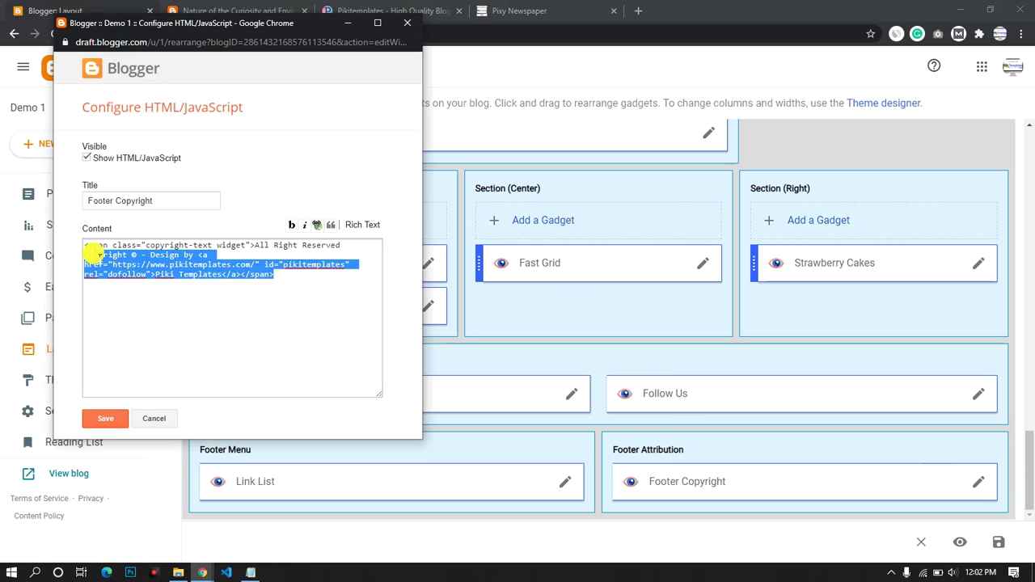
pyautogui.click(154, 419)
pyautogui.click(340, 118)
pyautogui.click(409, 23)
pyautogui.click(298, 132)
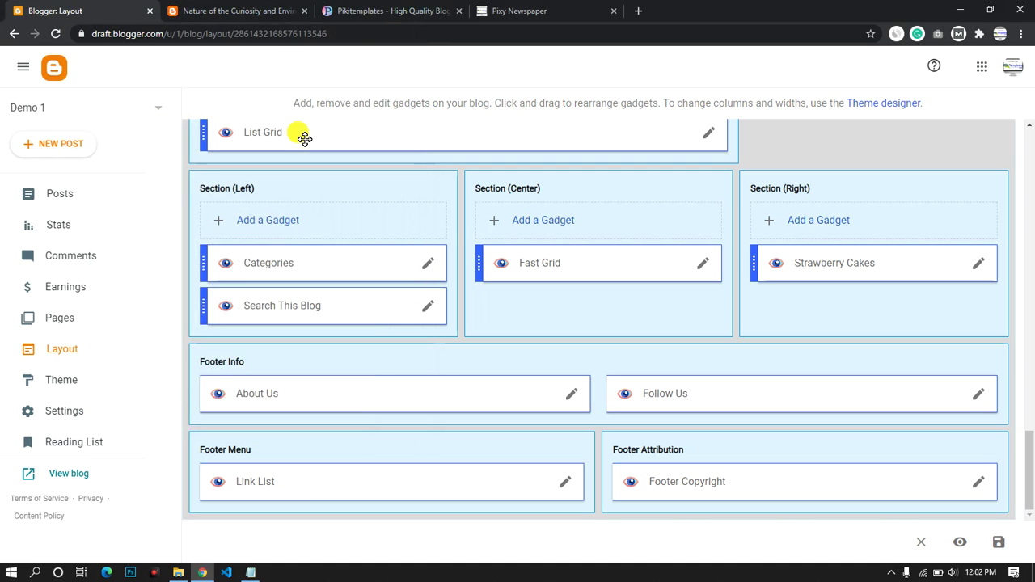
# Reload the Pixy Newspaper demo's homepage and preview its Mega Menu.
pyautogui.click(471, 8)
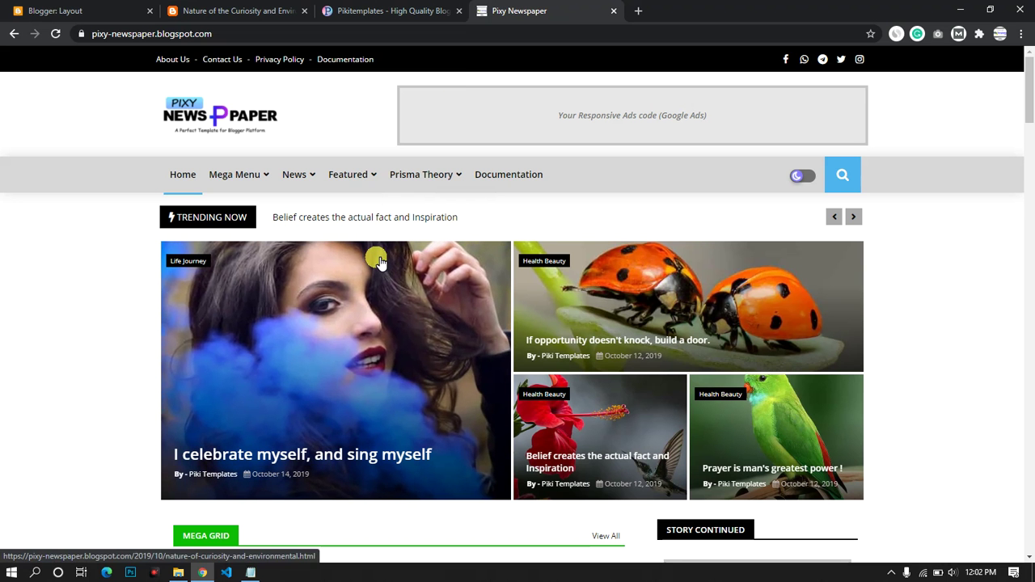
pyautogui.click(203, 117)
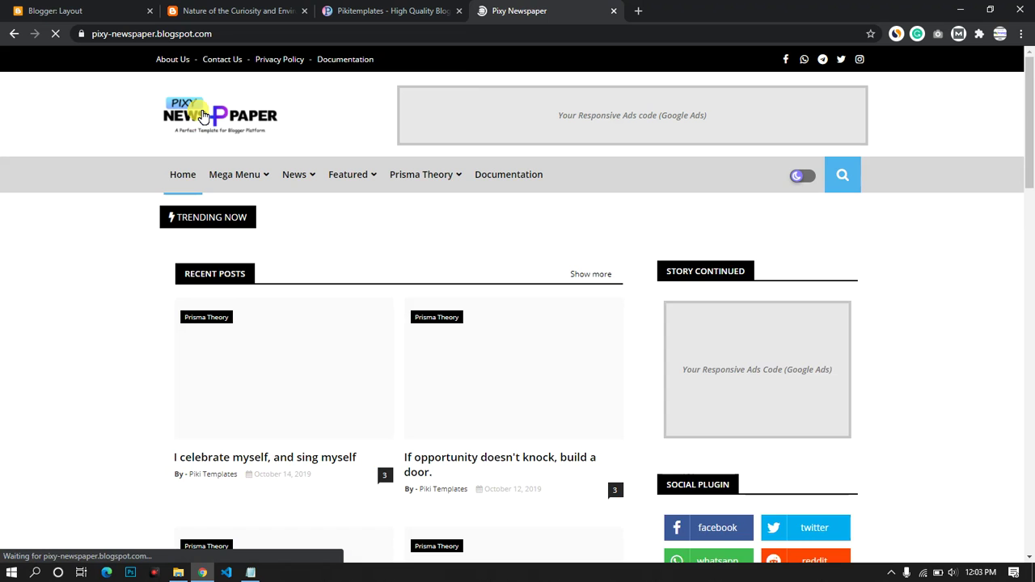
pyautogui.moveTo(270, 171)
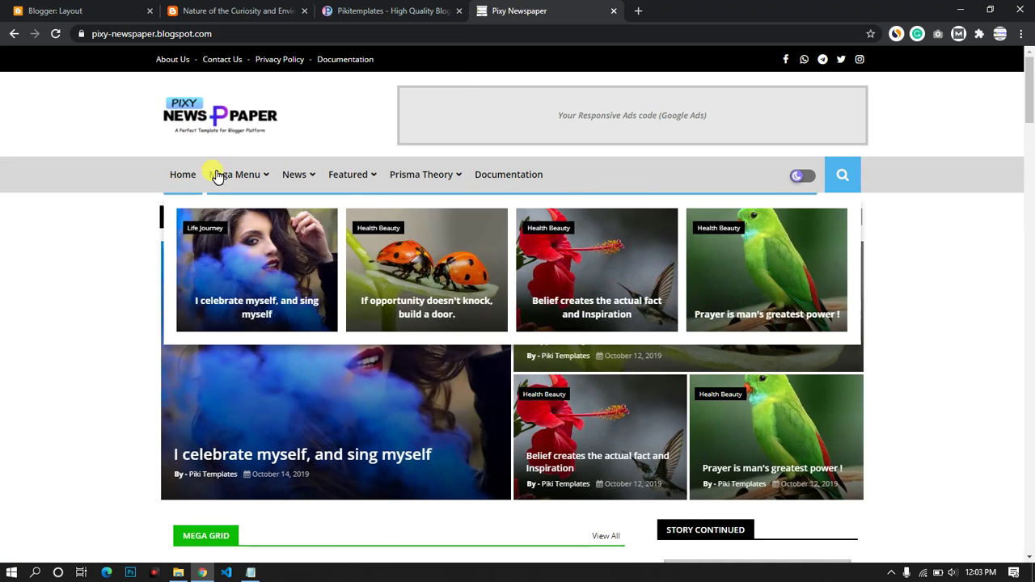
# Switch the demo to dark mode and review the homepage and the post "I celebrate myself, and sing myself".
pyautogui.click(799, 178)
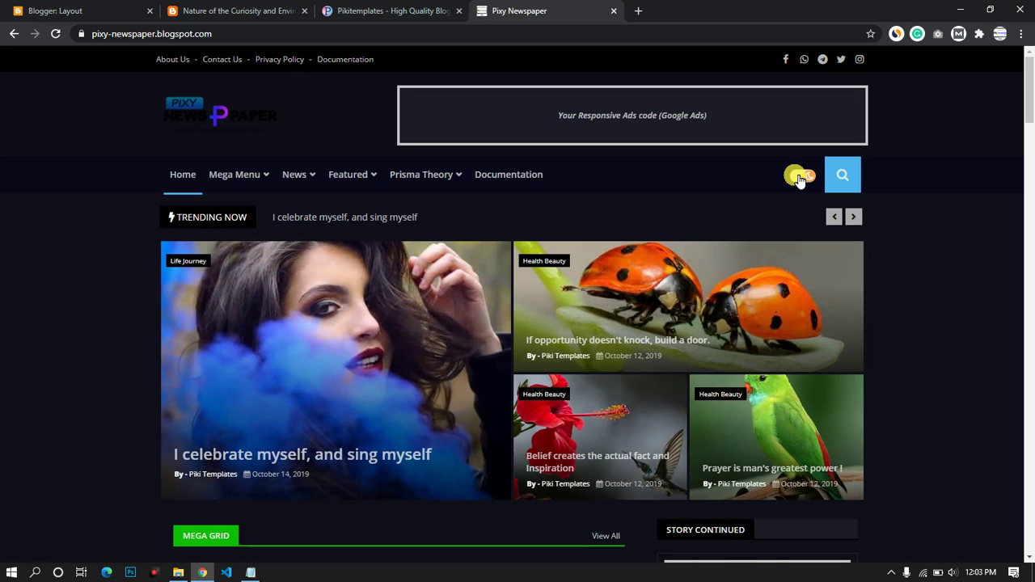
pyautogui.scroll(-2, 453, 211)
pyautogui.scroll(2, 323, 258)
pyautogui.click(270, 289)
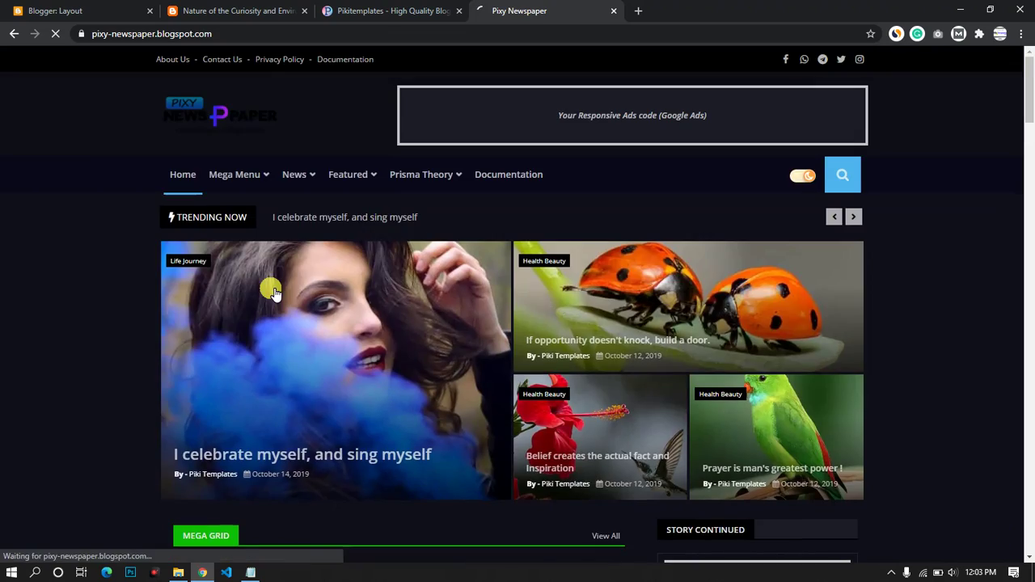
pyautogui.scroll(-18, 271, 289)
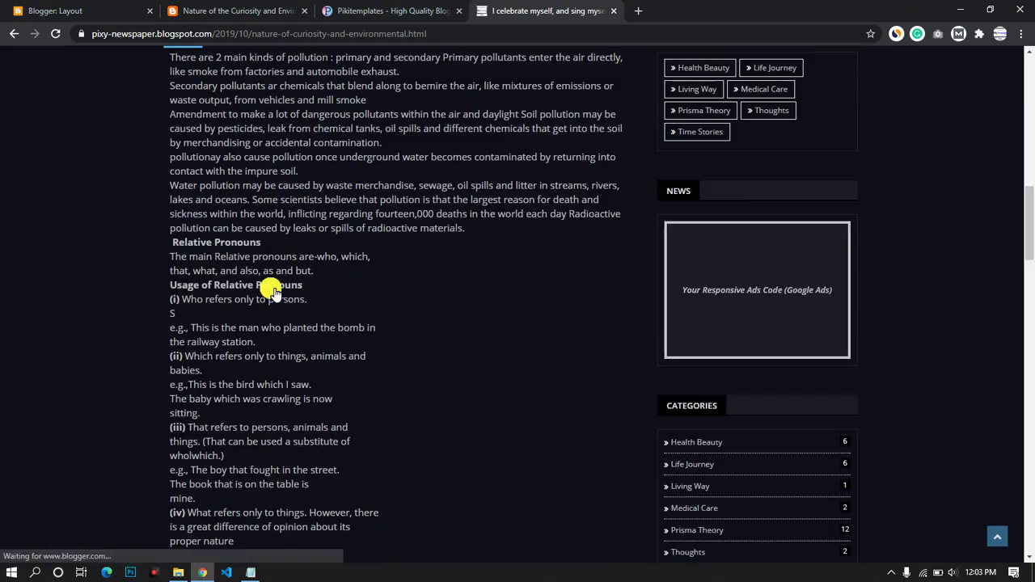
pyautogui.scroll(-4, 273, 291)
pyautogui.scroll(10, 274, 291)
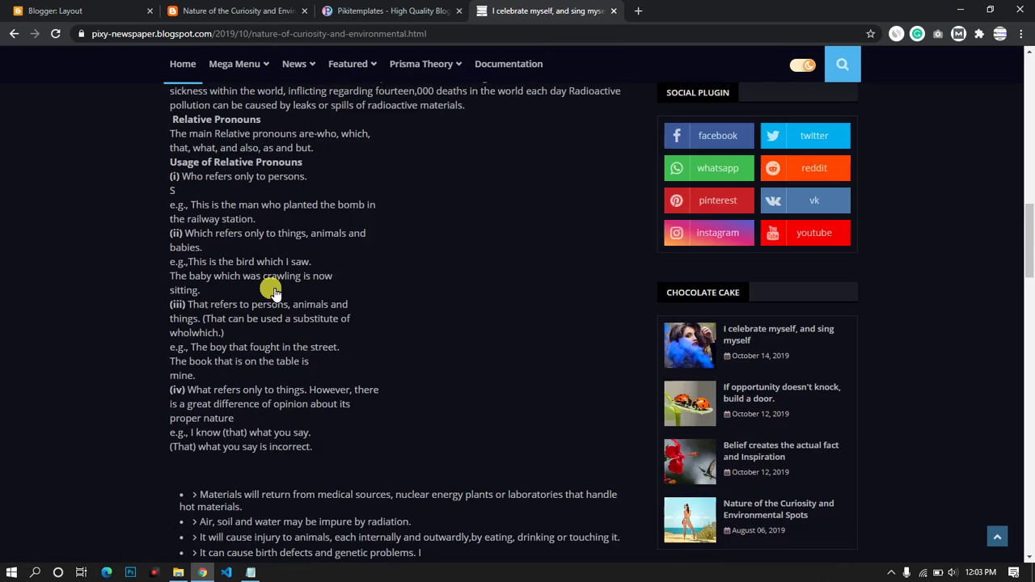
pyautogui.scroll(10, 274, 291)
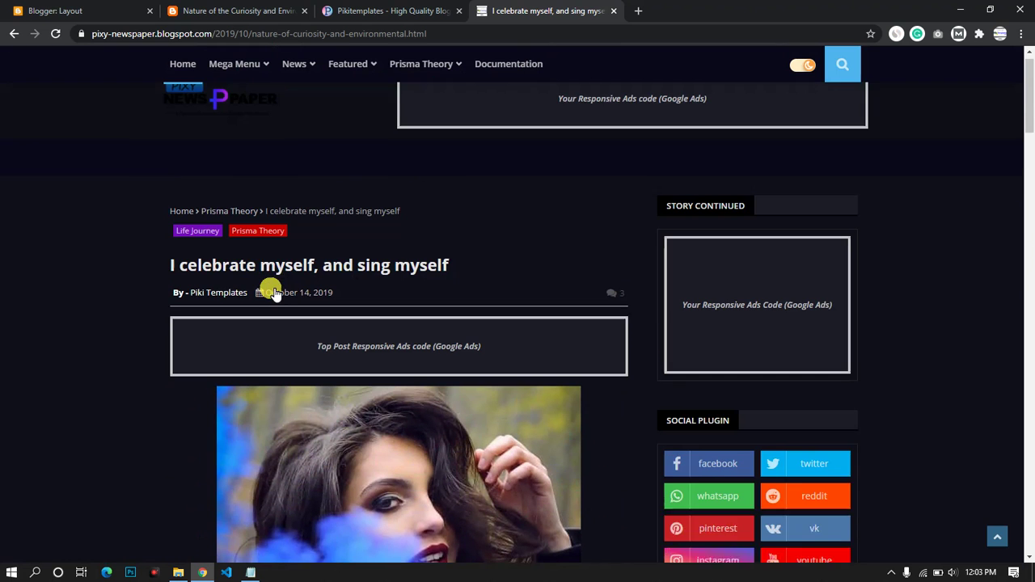
# Return to the demo's homepage and switch it back to light mode.
pyautogui.click(253, 138)
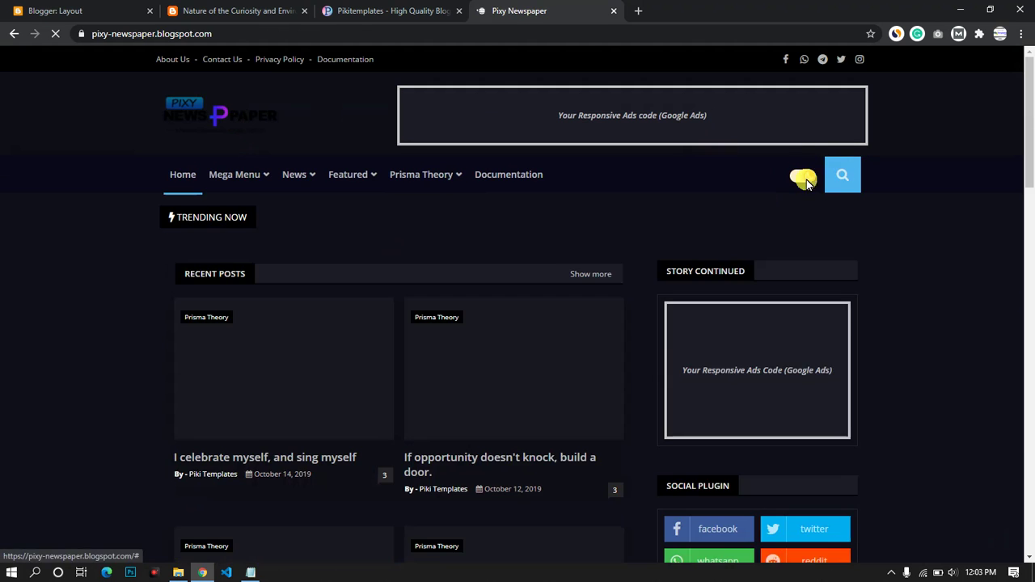
pyautogui.click(804, 176)
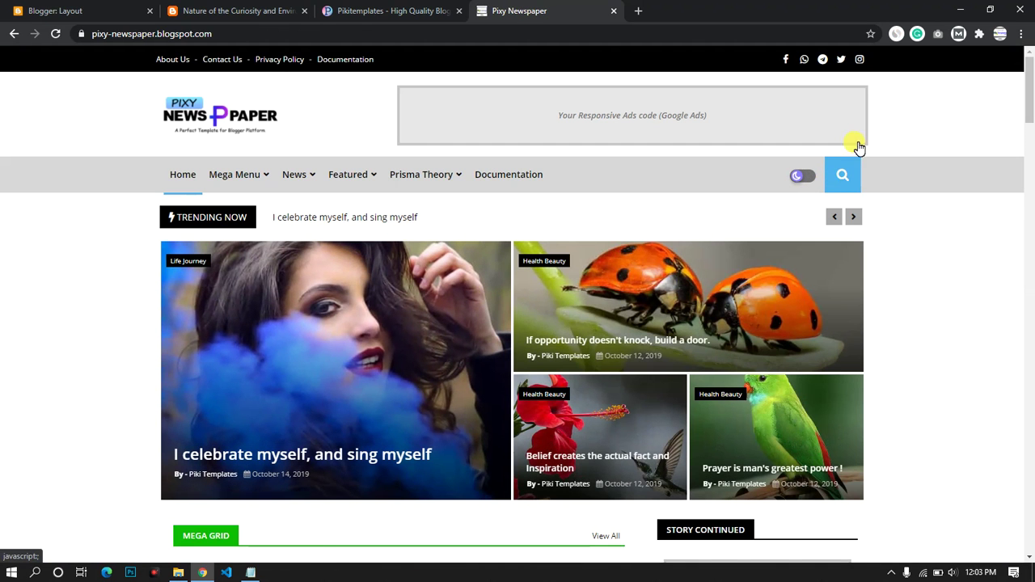
# Preview the demo's full-screen search overlay in the desktop layout and close it.
pyautogui.click(849, 175)
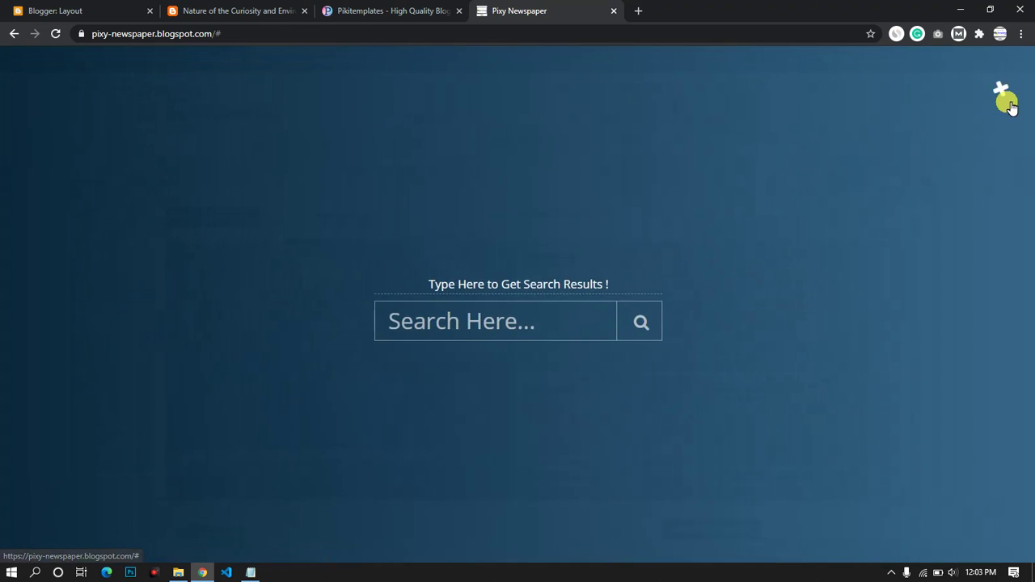
pyautogui.click(1004, 96)
# Shrink the browser window to mobile width and preview the demo's mobile navigation menu and search.
pyautogui.click(990, 10)
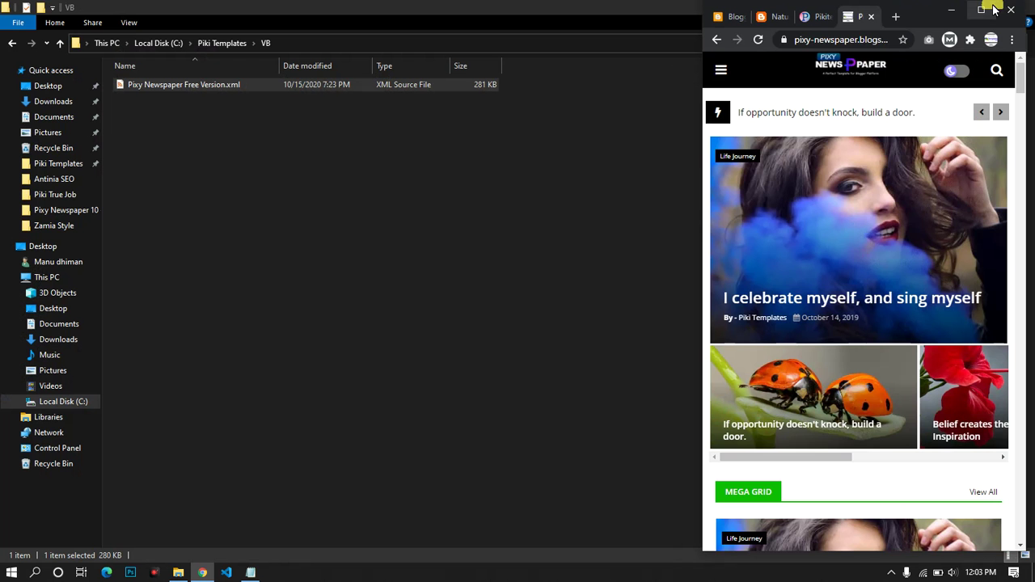
pyautogui.click(725, 72)
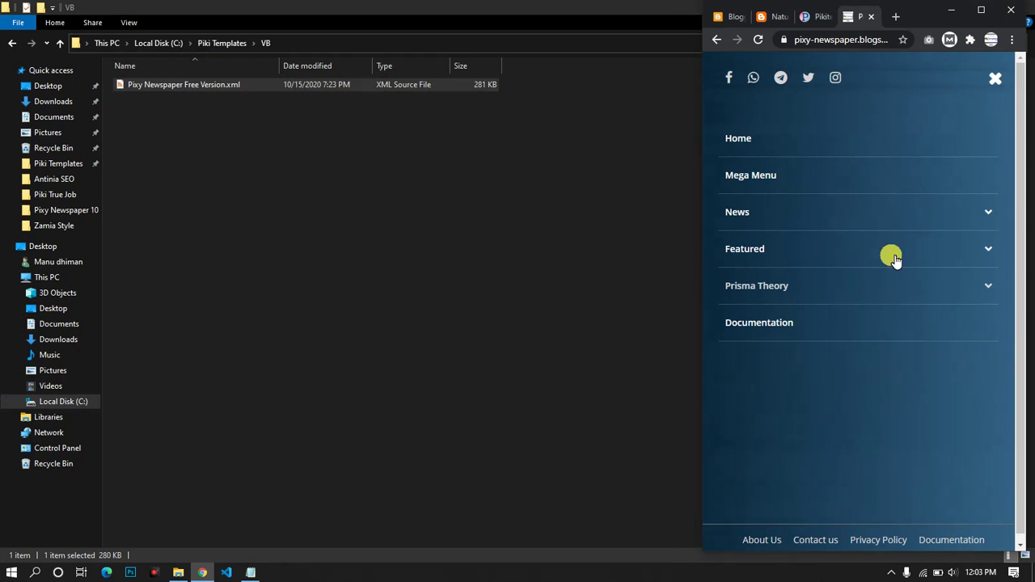
pyautogui.click(995, 77)
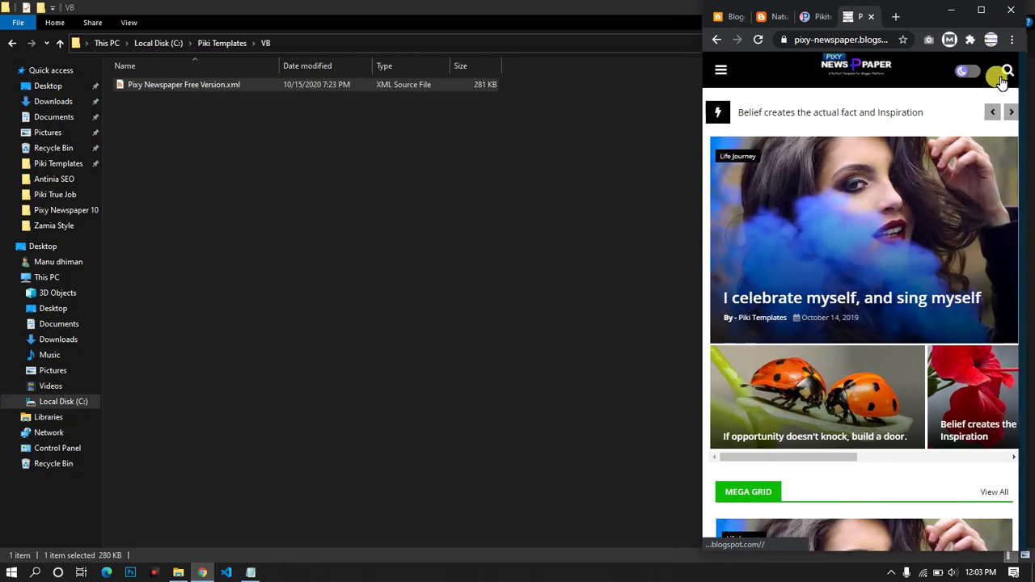
pyautogui.click(1006, 72)
pyautogui.click(966, 63)
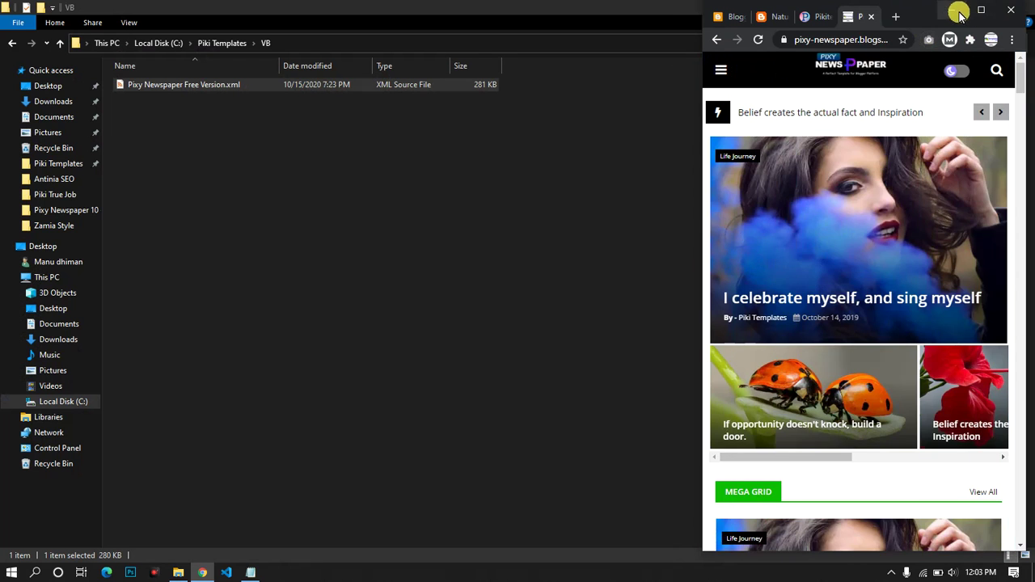
# Minimize the browser and the file window behind it, and bring only the browser back over the desktop.
pyautogui.click(959, 11)
pyautogui.click(961, 8)
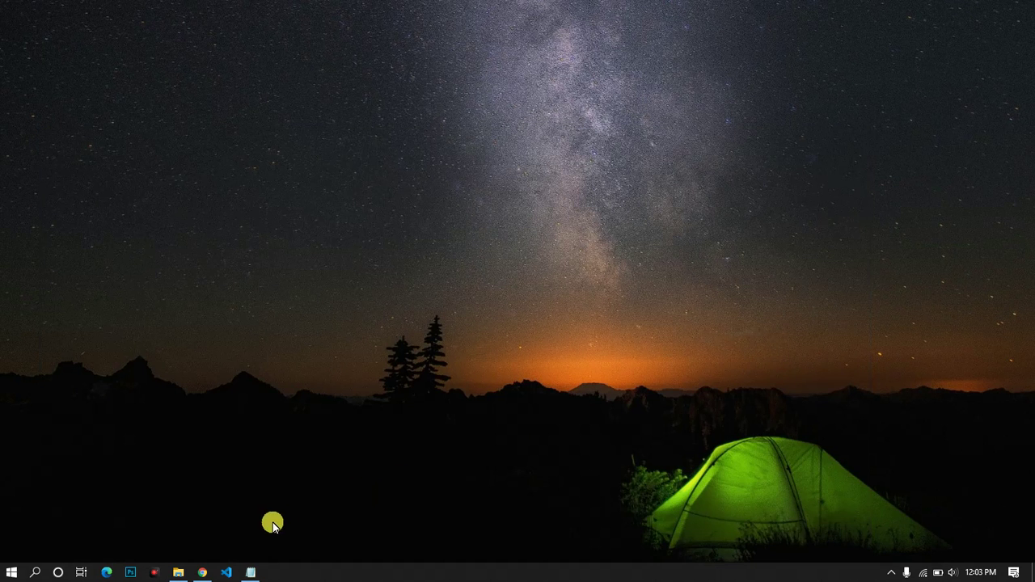
pyautogui.click(203, 571)
# Review the demo's homepage in the mobile layout down to the footer, browsing the Slider Post section, and return to the page top.
pyautogui.scroll(-15, 833, 364)
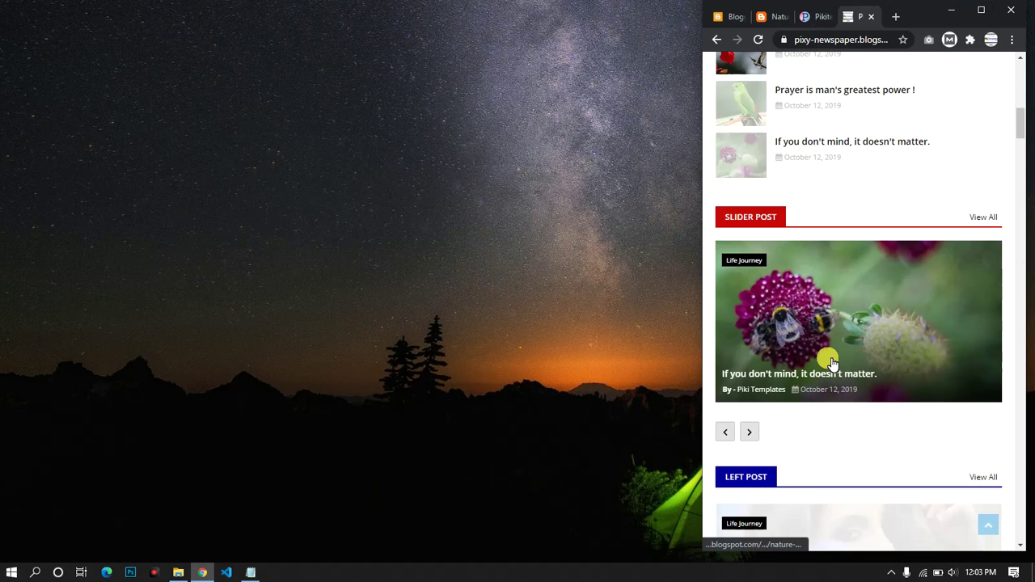
pyautogui.scroll(2, 781, 247)
pyautogui.click(749, 280)
pyautogui.click(725, 281)
pyautogui.scroll(2, 815, 304)
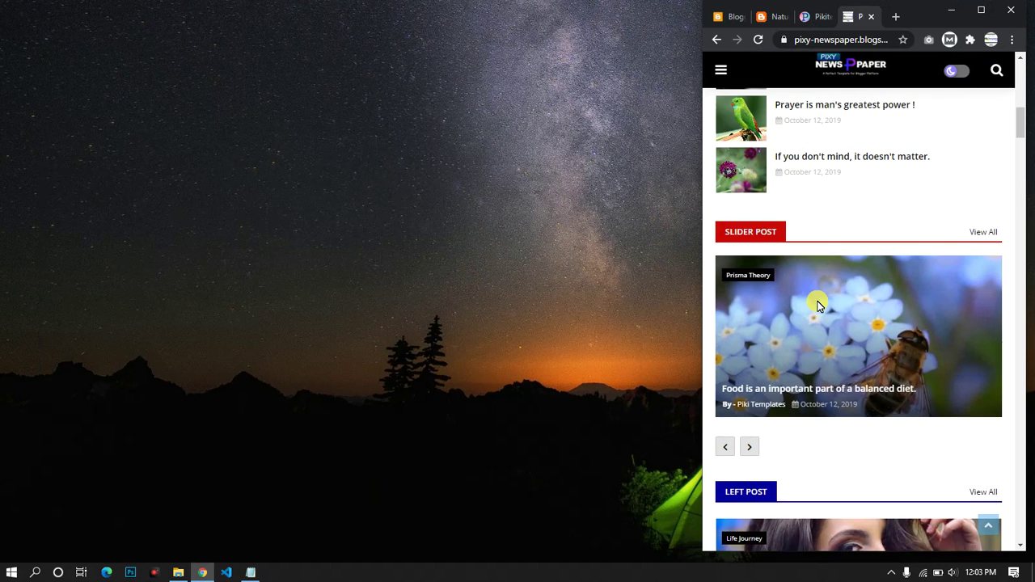
pyautogui.scroll(-8, 815, 302)
pyautogui.scroll(-20, 821, 306)
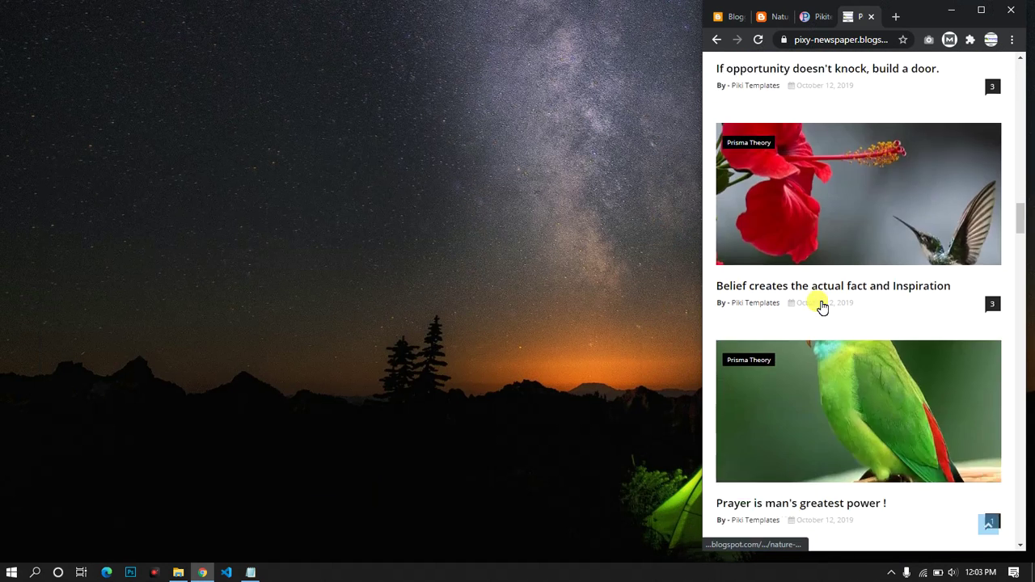
pyautogui.scroll(-10, 821, 306)
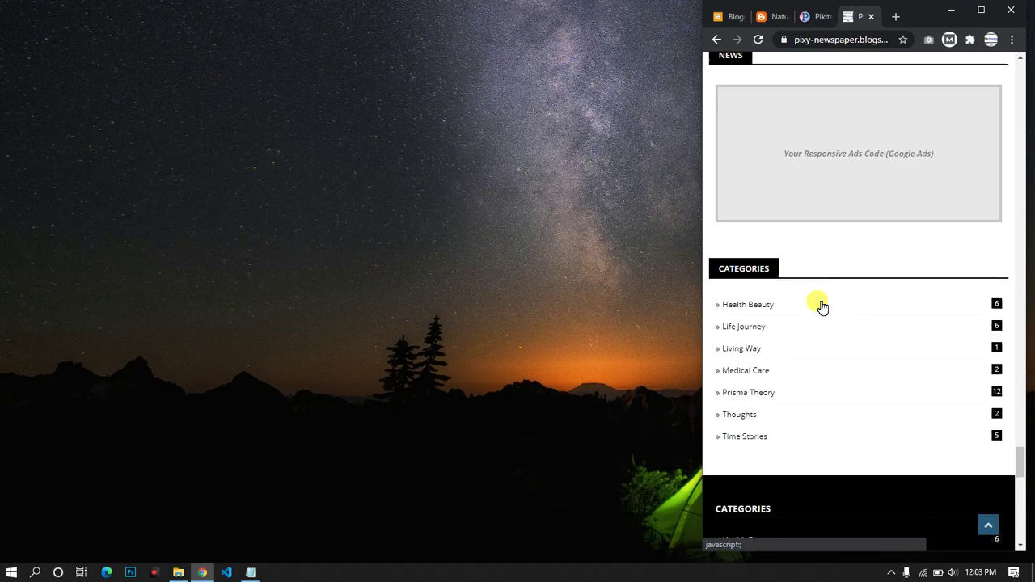
pyautogui.click(996, 524)
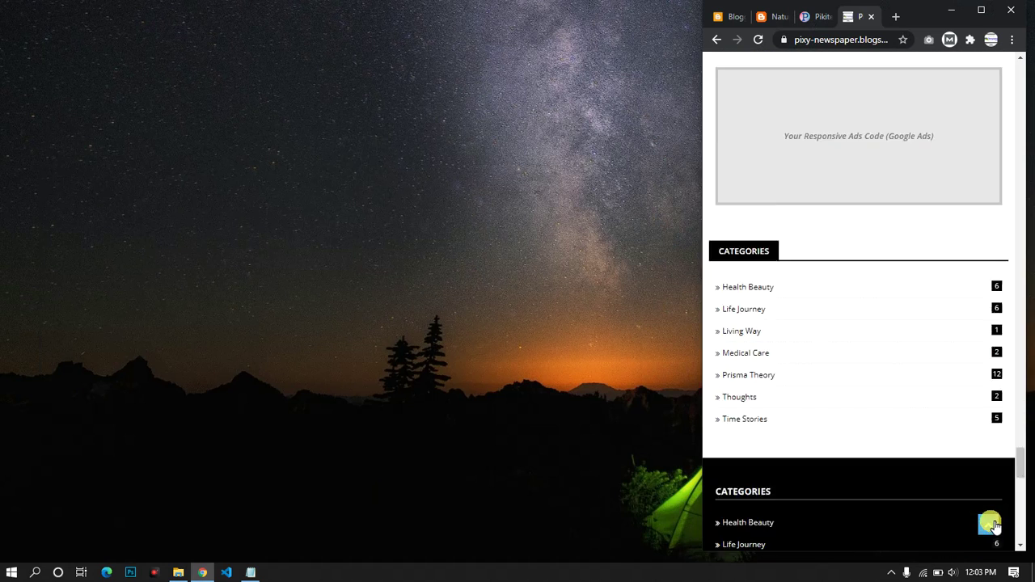
# Maximize the browser window and toggle the demo's dark mode on and back off.
pyautogui.click(980, 9)
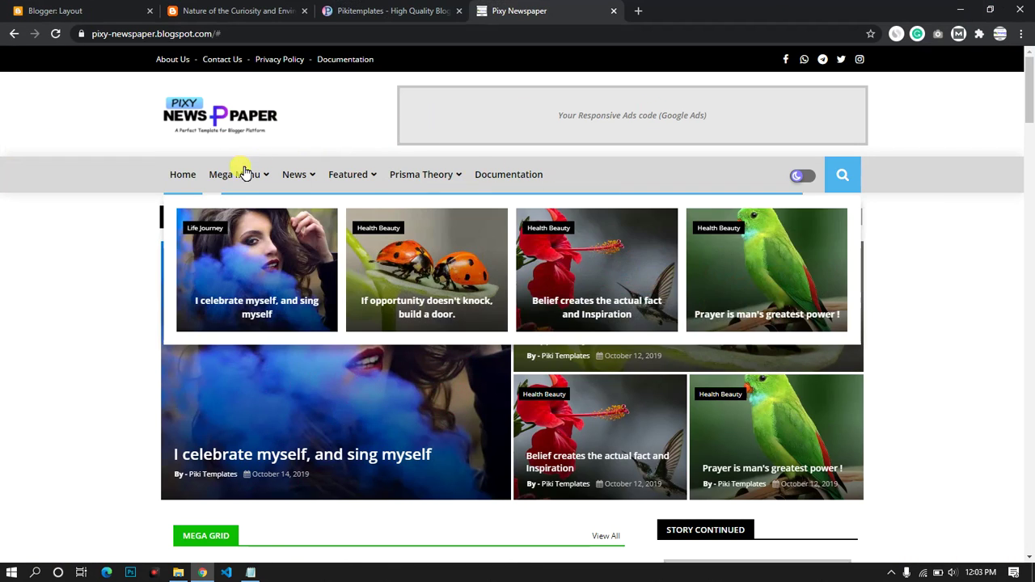
pyautogui.click(801, 182)
pyautogui.click(800, 183)
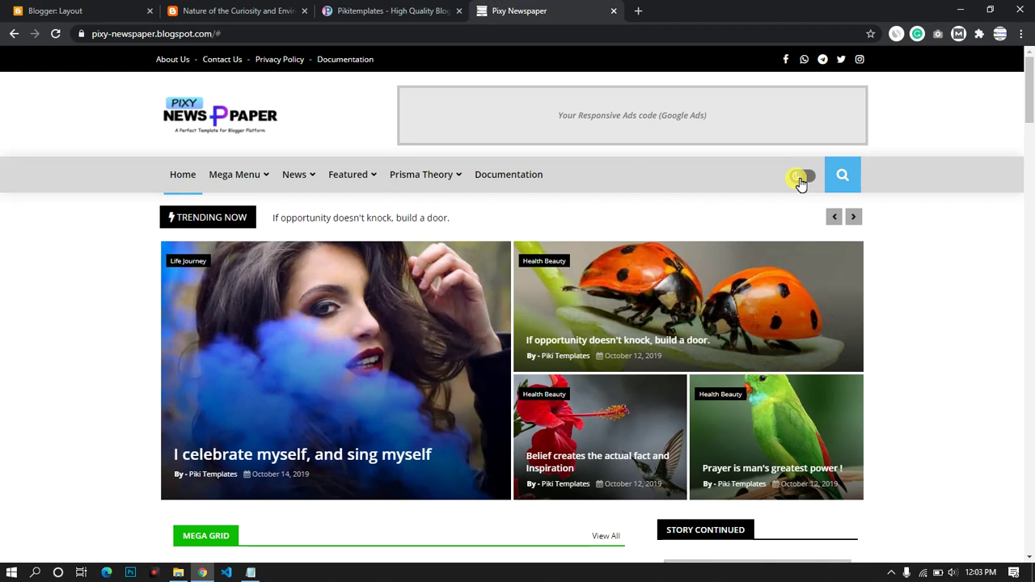
# Examine the Footer Pages, Turn Blog Feed "Full" and Footer Social Media sections of the Pixy Newspaper documentation.
pyautogui.click(407, 6)
pyautogui.scroll(-10, 377, 261)
pyautogui.scroll(-20, 375, 328)
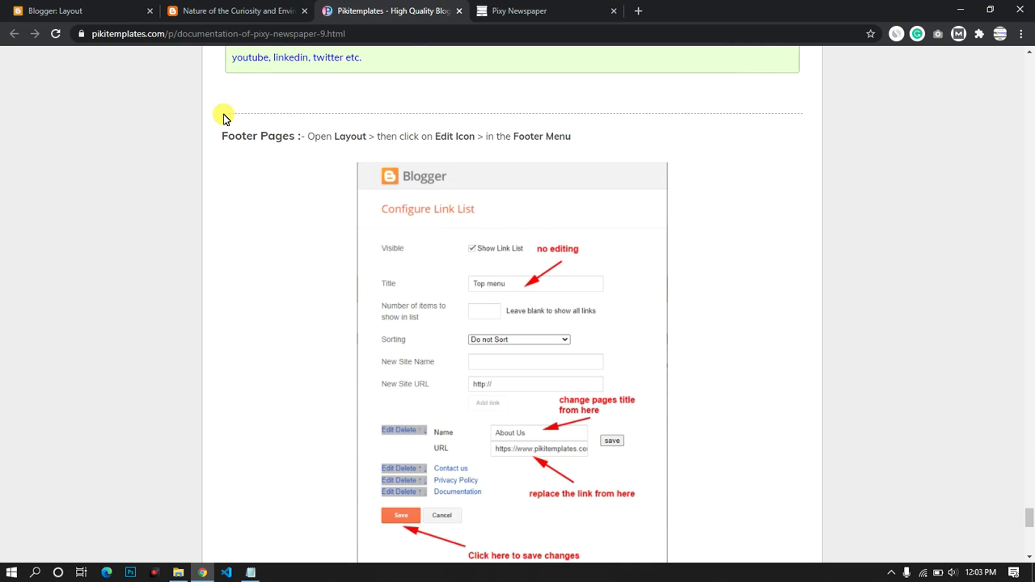
pyautogui.scroll(-5, 385, 203)
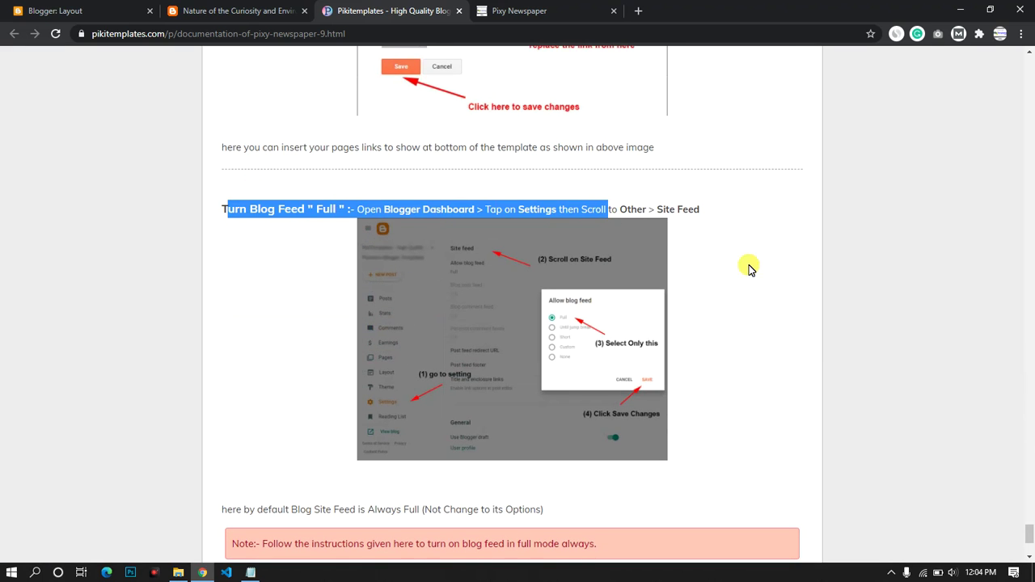
pyautogui.click(680, 268)
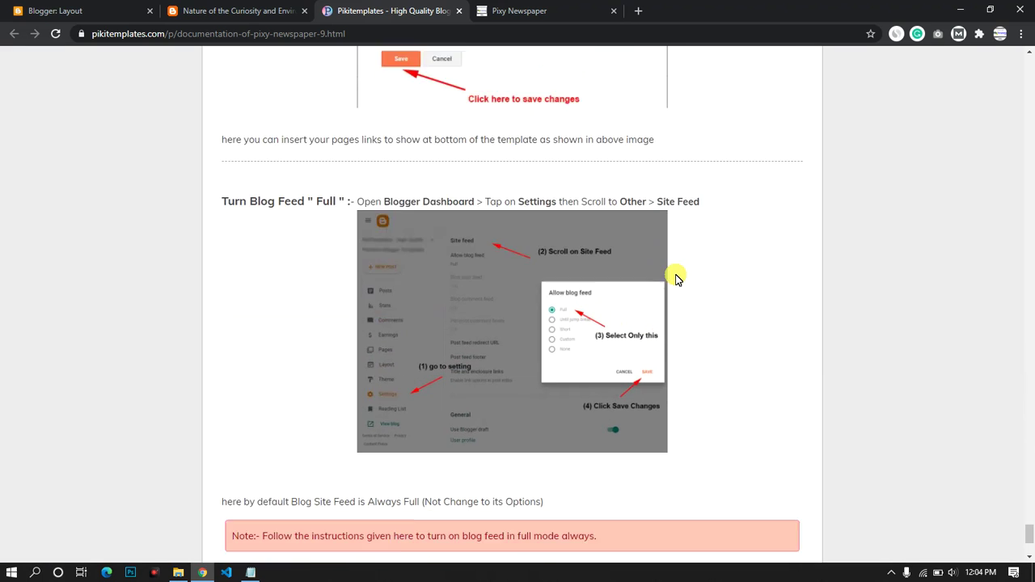
pyautogui.scroll(8, 678, 275)
pyautogui.scroll(5, 677, 277)
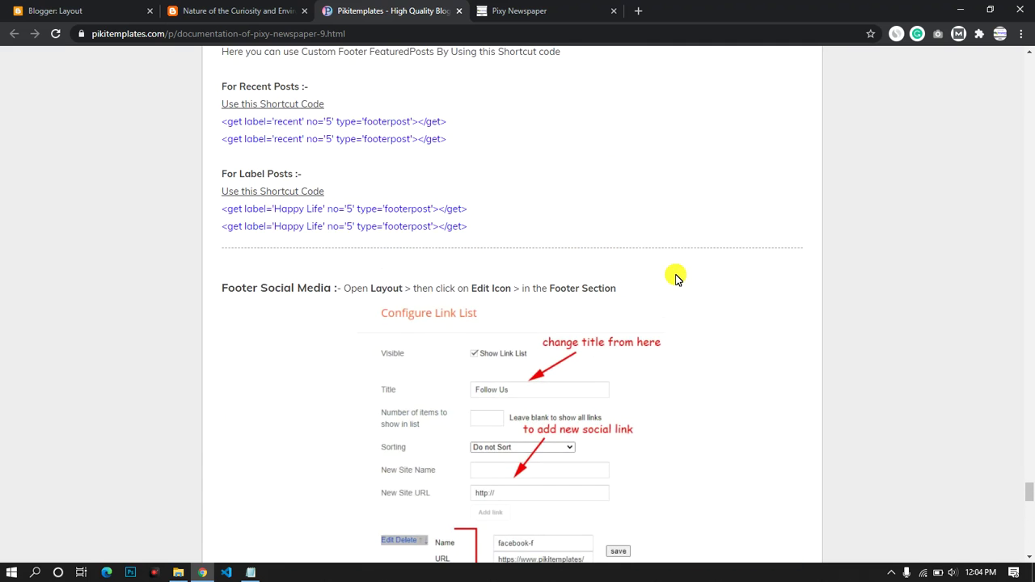